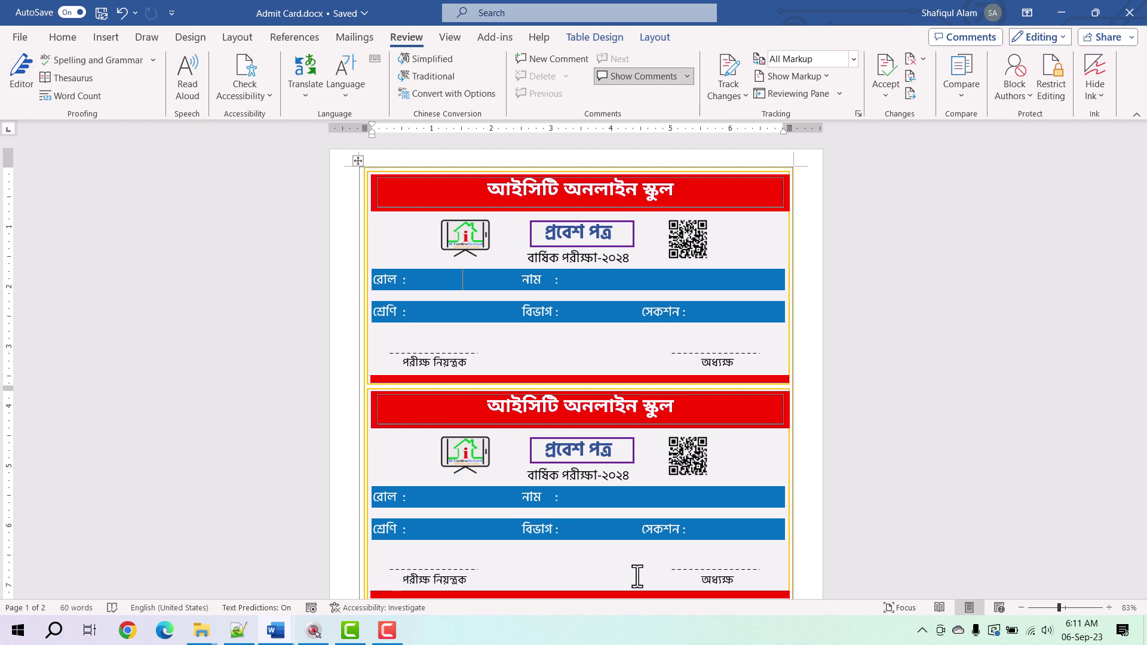
# Step: Bring the merged Admit Auto document forward and inspect the first card's roll number
pyautogui.scroll(-5, 561, 501)
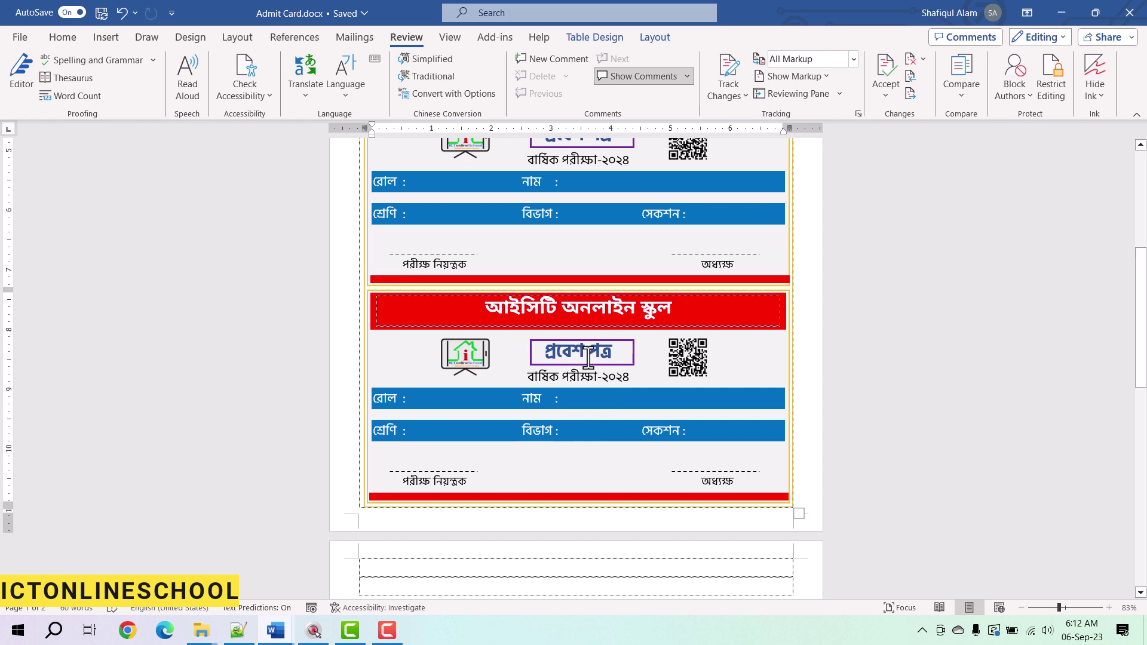
pyautogui.scroll(2, 514, 287)
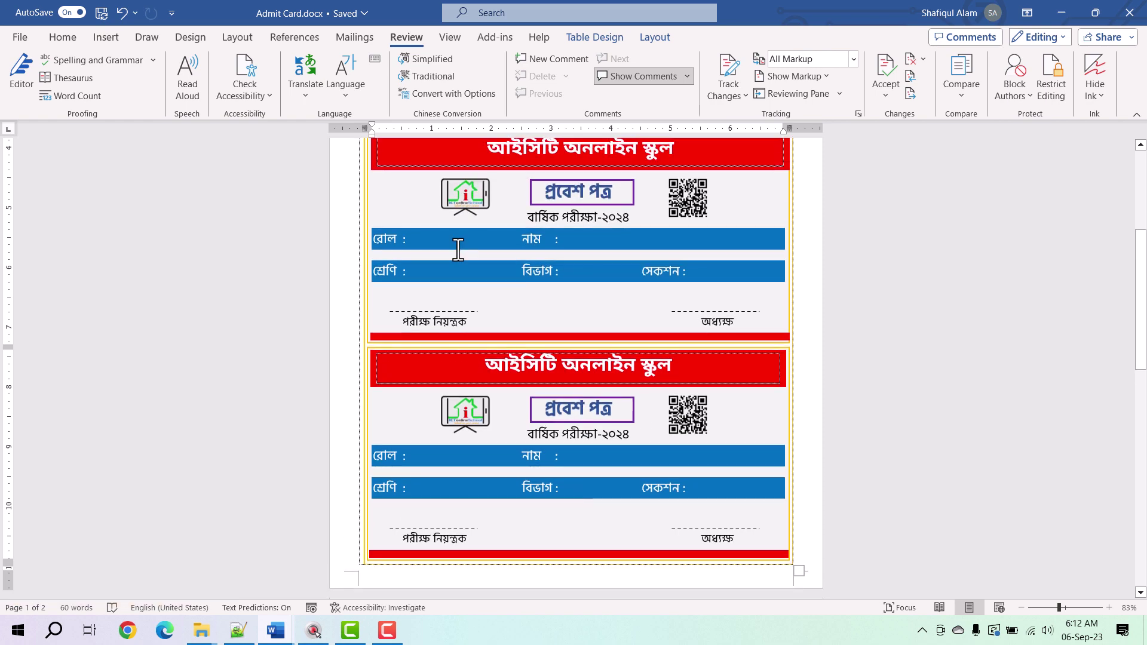
pyautogui.scroll(2, 583, 359)
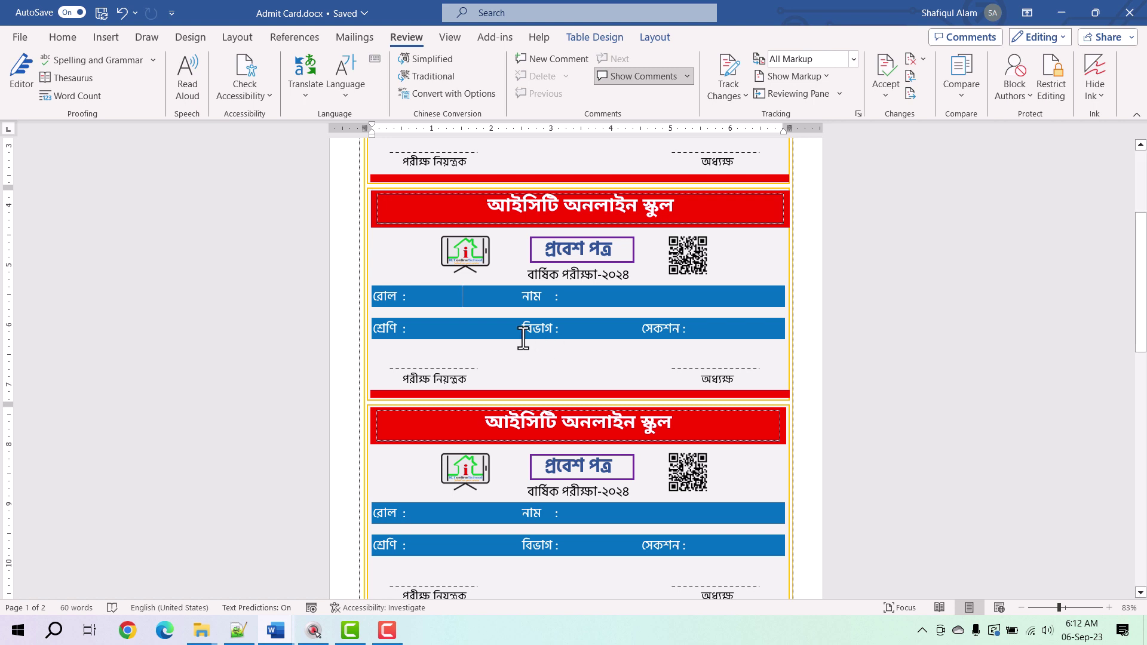
pyautogui.moveTo(275, 630)
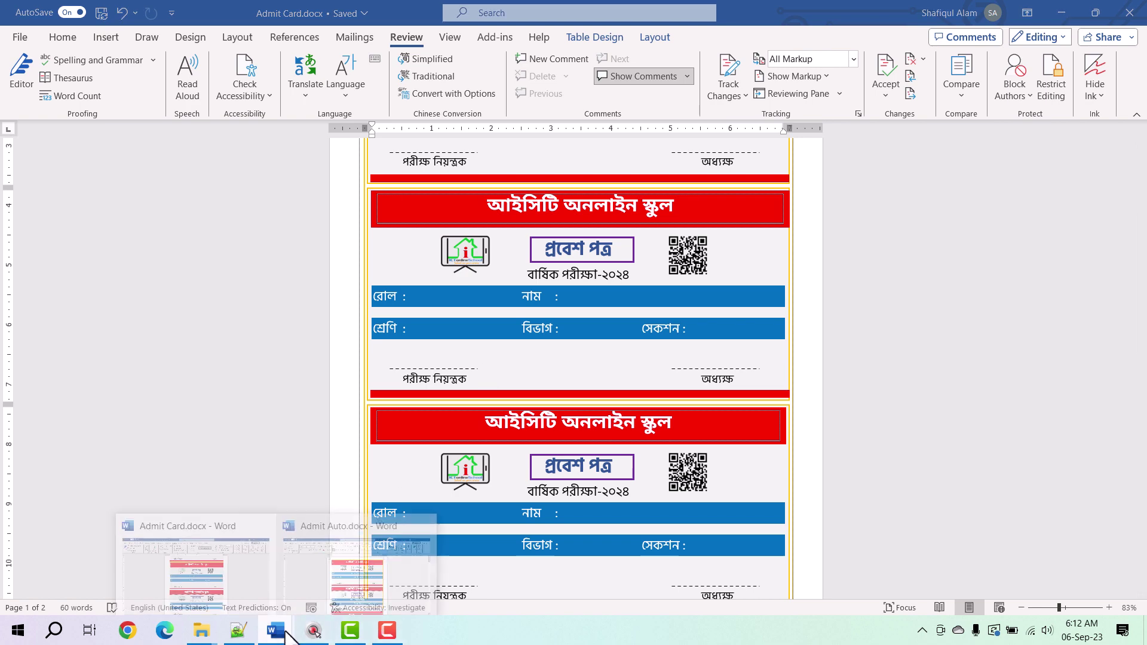
pyautogui.click(348, 579)
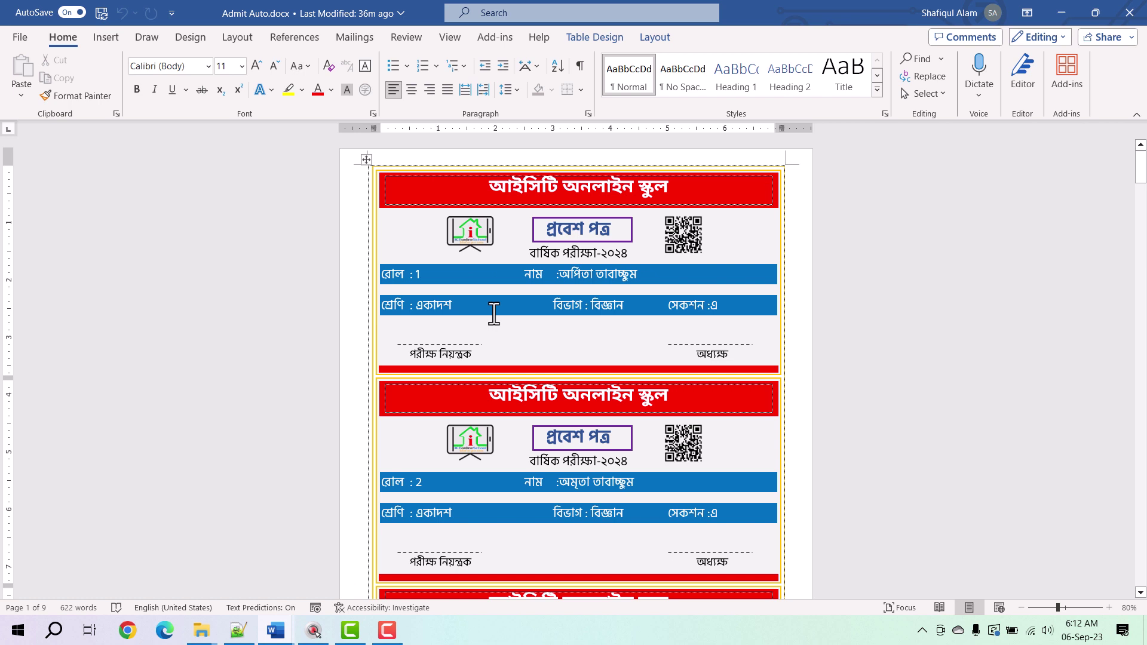
pyautogui.moveTo(439, 276); pyautogui.dragTo(381, 279)
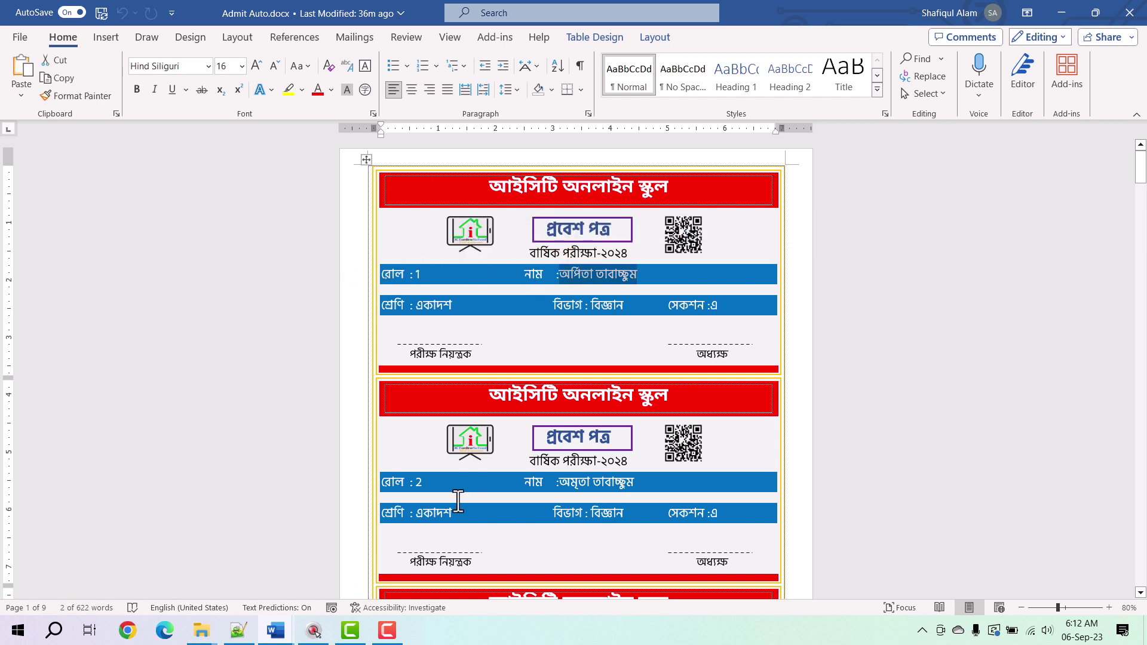
pyautogui.click(395, 497)
pyautogui.moveTo(633, 482); pyautogui.dragTo(501, 481)
# Step: Scroll through all nine pages of filled admit cards to check each student
pyautogui.scroll(-5, 482, 457)
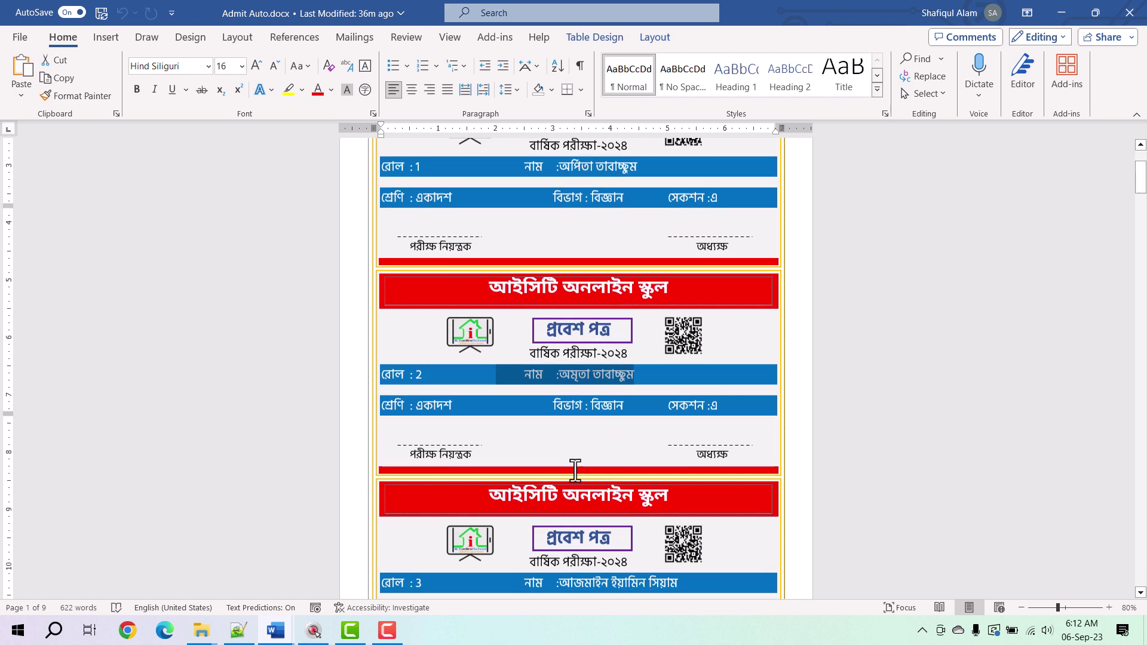
pyautogui.scroll(-2, 482, 457)
pyautogui.moveTo(424, 290); pyautogui.dragTo(394, 291)
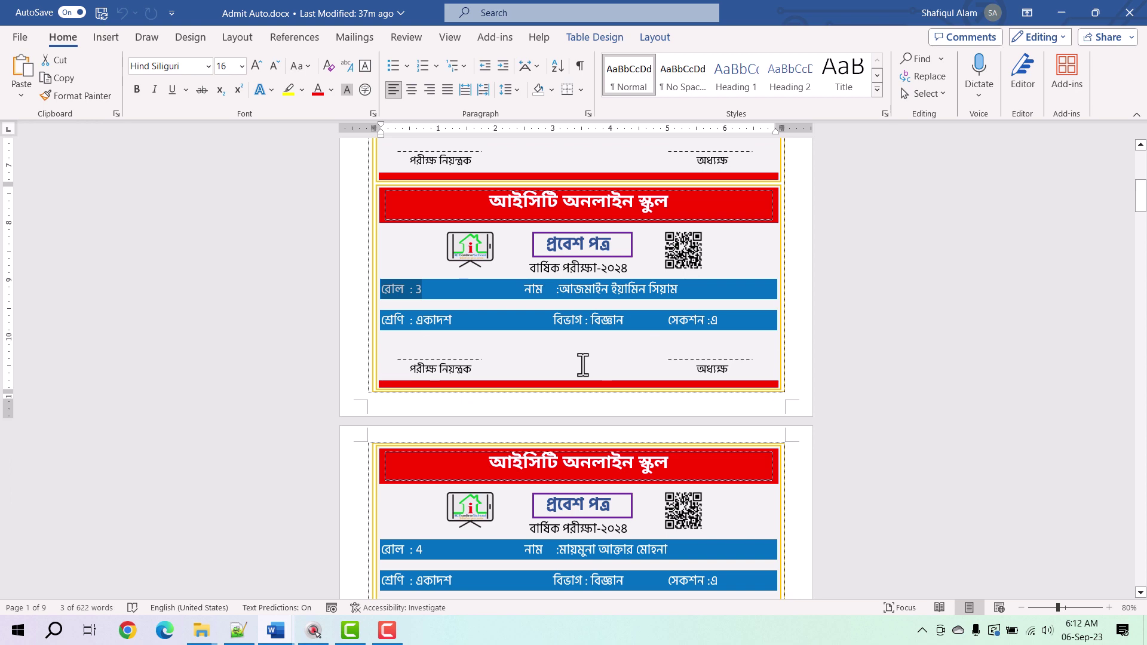
pyautogui.keyDown('ctrl'); pyautogui.scroll(-4, 583, 364); pyautogui.keyUp('ctrl')
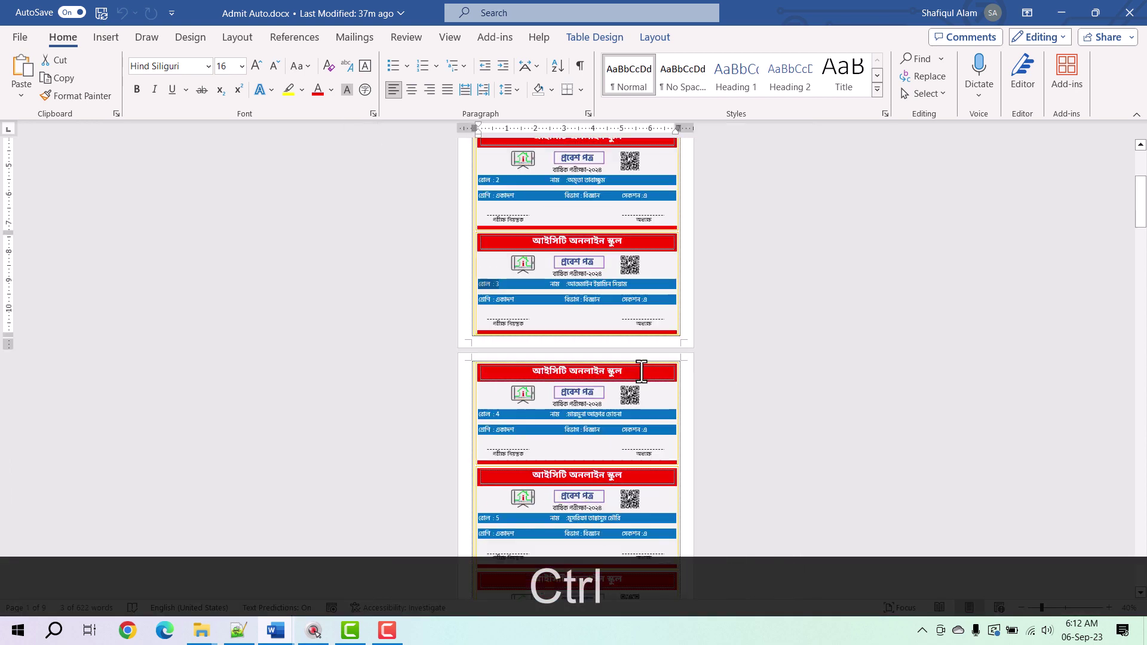
pyautogui.scroll(-6, 640, 370)
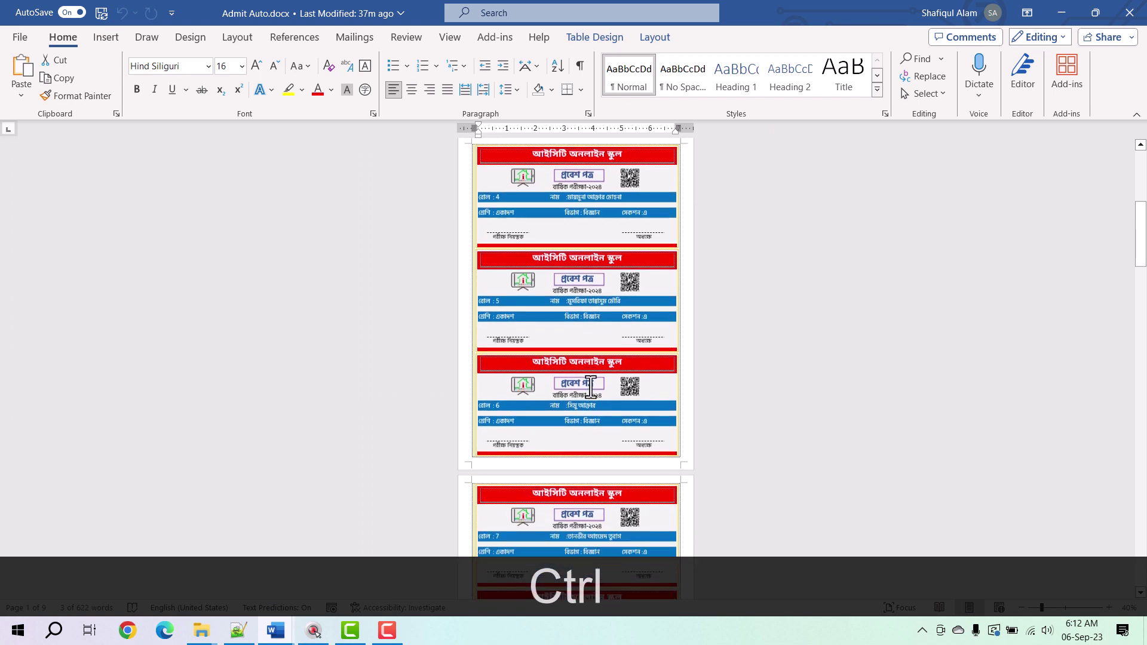
pyautogui.moveTo(1139, 269); pyautogui.dragTo(1141, 412)
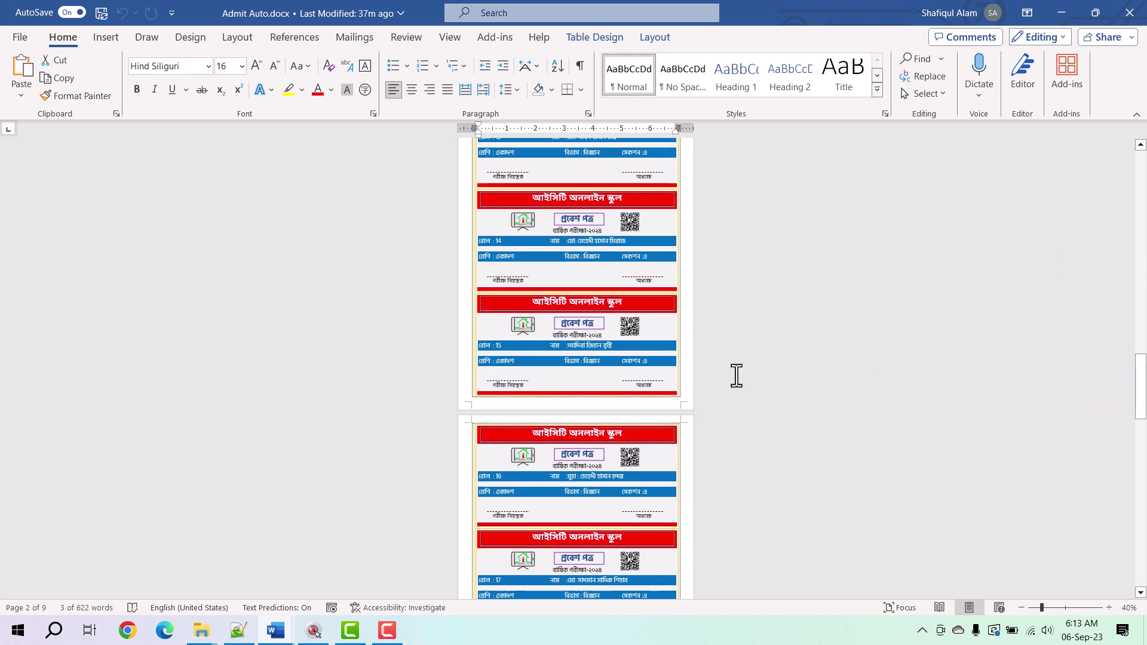
pyautogui.keyDown('ctrl'); pyautogui.scroll(-3, 737, 375); pyautogui.keyUp('ctrl')
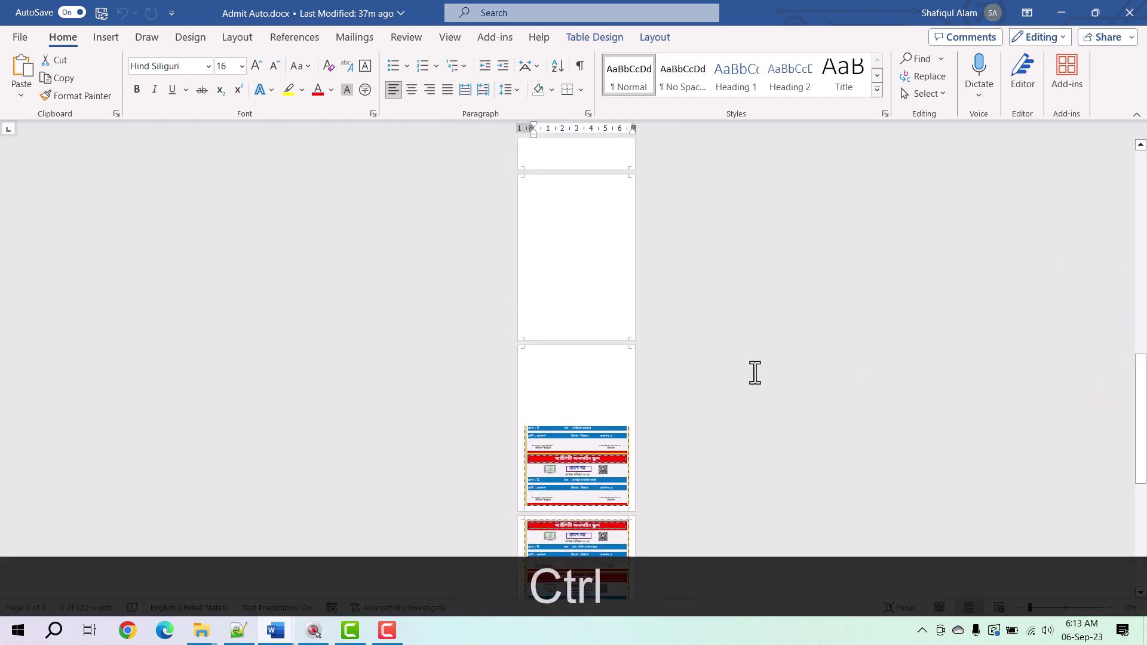
# Step: Close Admit Auto, show the Admit Card folder as large icons, and open Std List.xlsx
pyautogui.click(1128, 18)
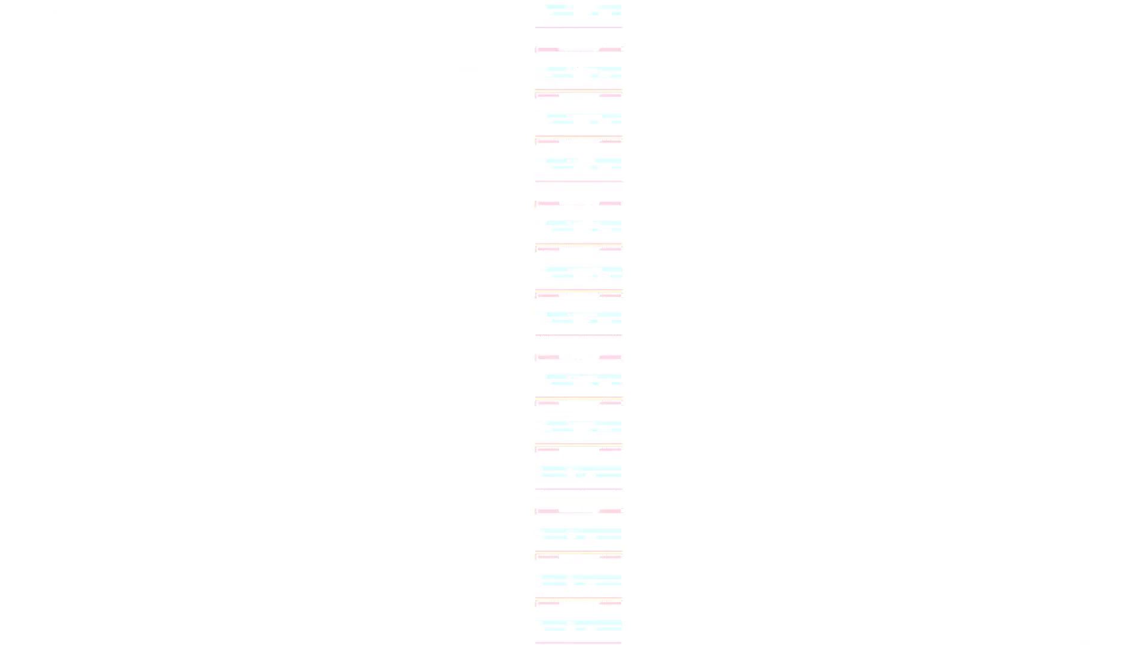
pyautogui.doubleClick(167, 217)
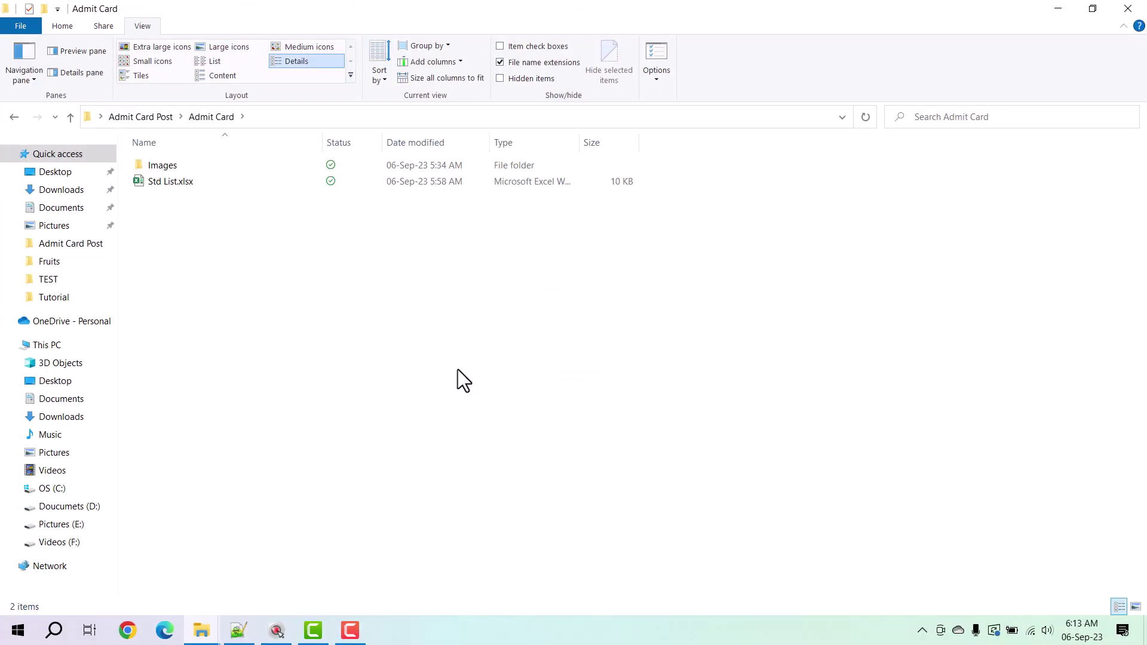
pyautogui.click(206, 46)
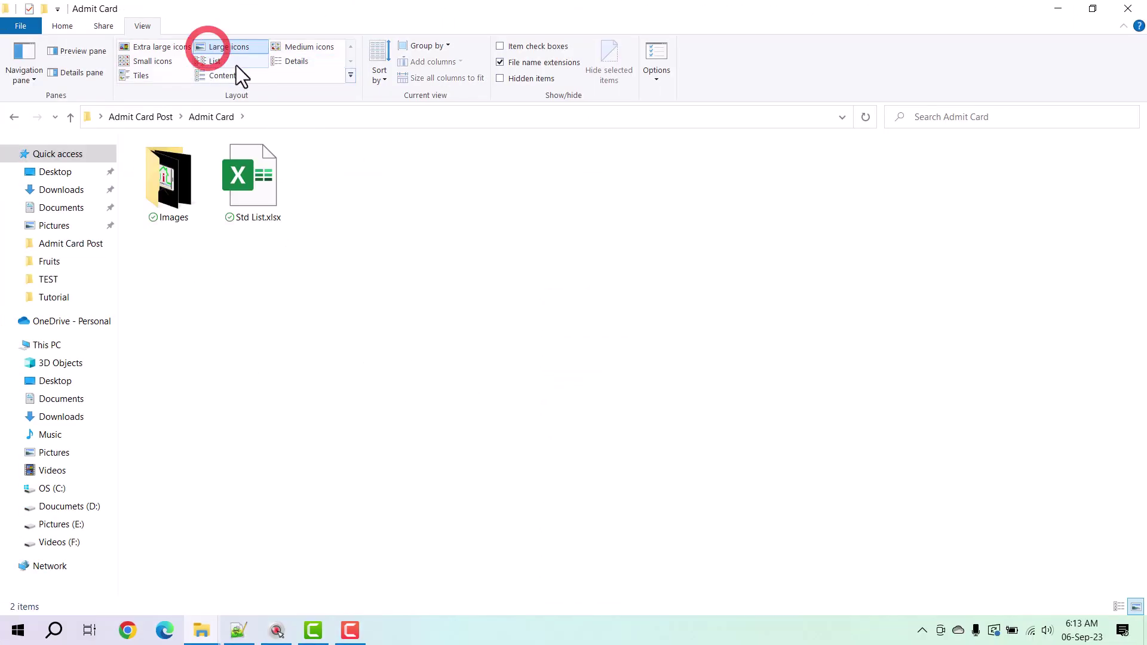
pyautogui.doubleClick(256, 198)
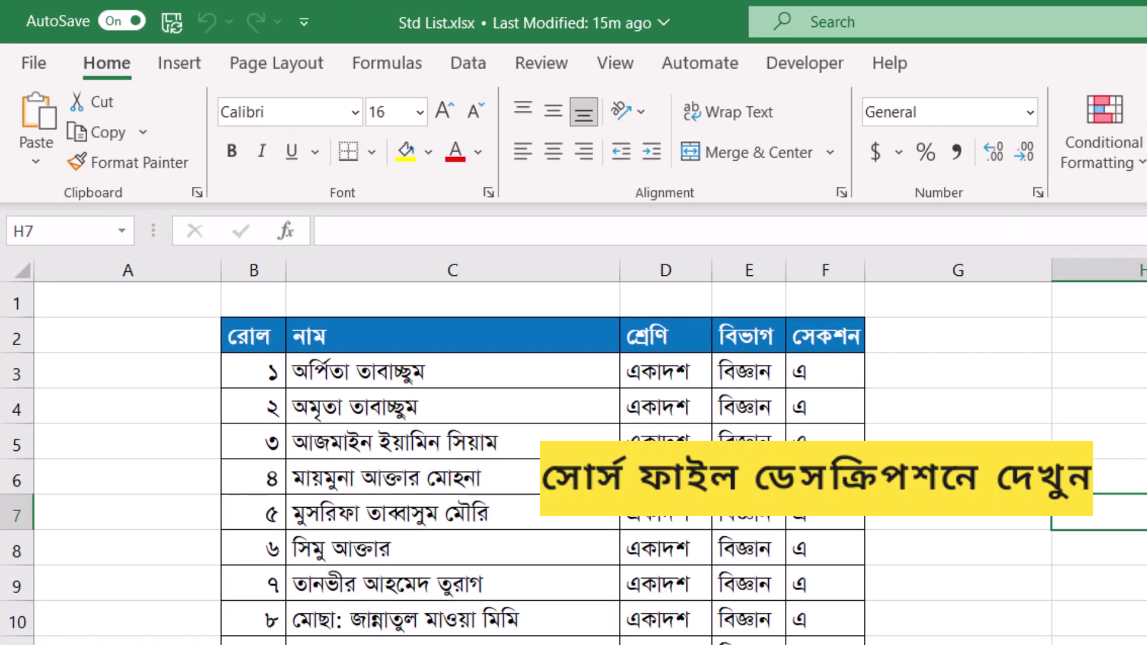
# Step: Review the রোল, নাম, শ্রেণি, বিভাগ and সেকশন column headings and the বিভাগ values
pyautogui.click(257, 345)
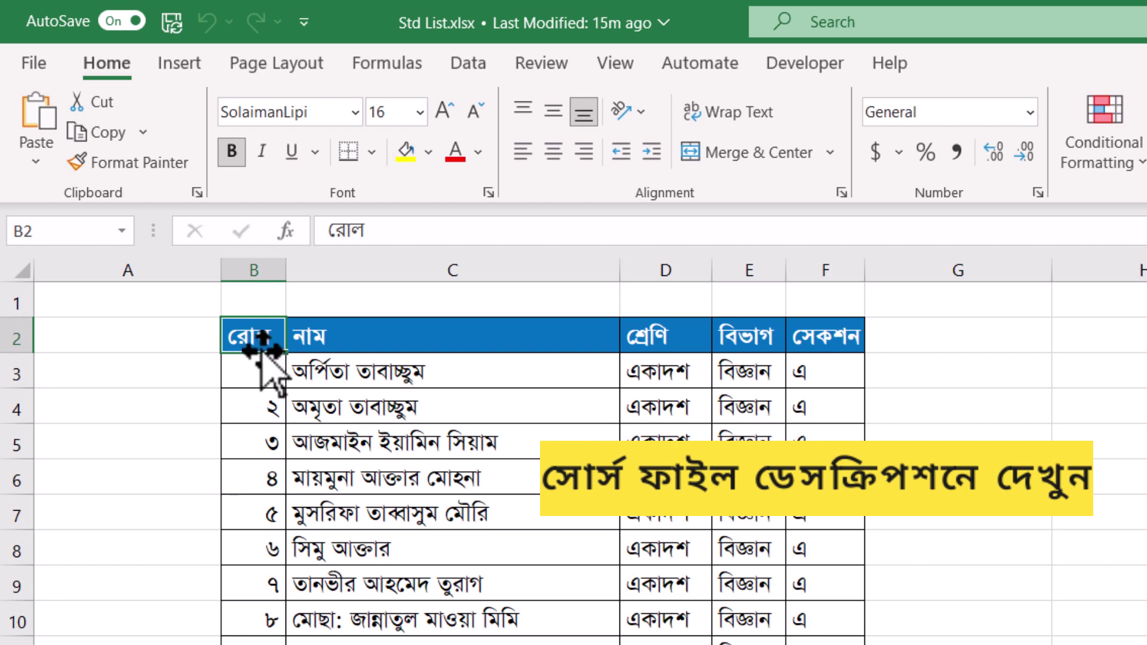
pyautogui.click(333, 335)
pyautogui.click(632, 335)
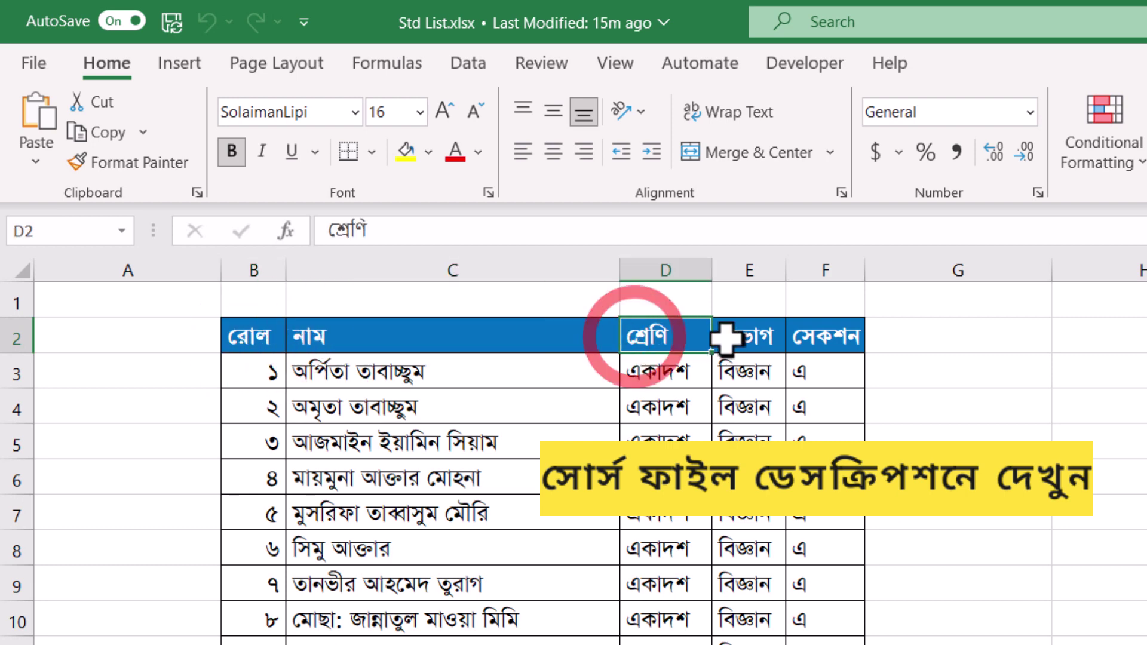
pyautogui.click(732, 336)
pyautogui.click(812, 339)
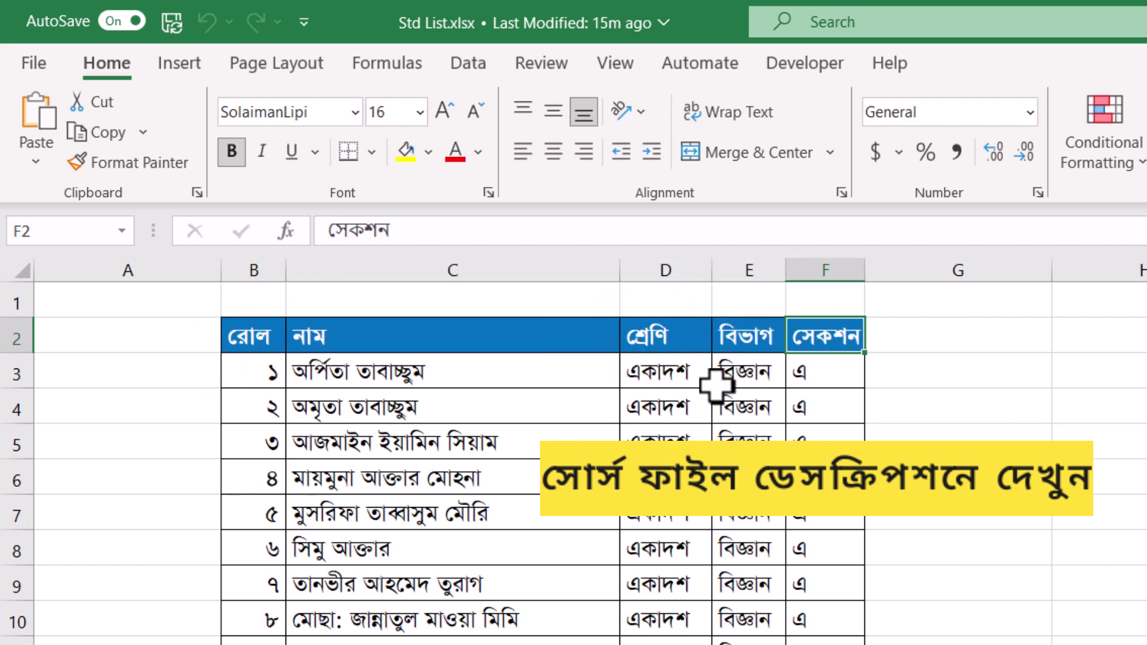
pyautogui.click(245, 348)
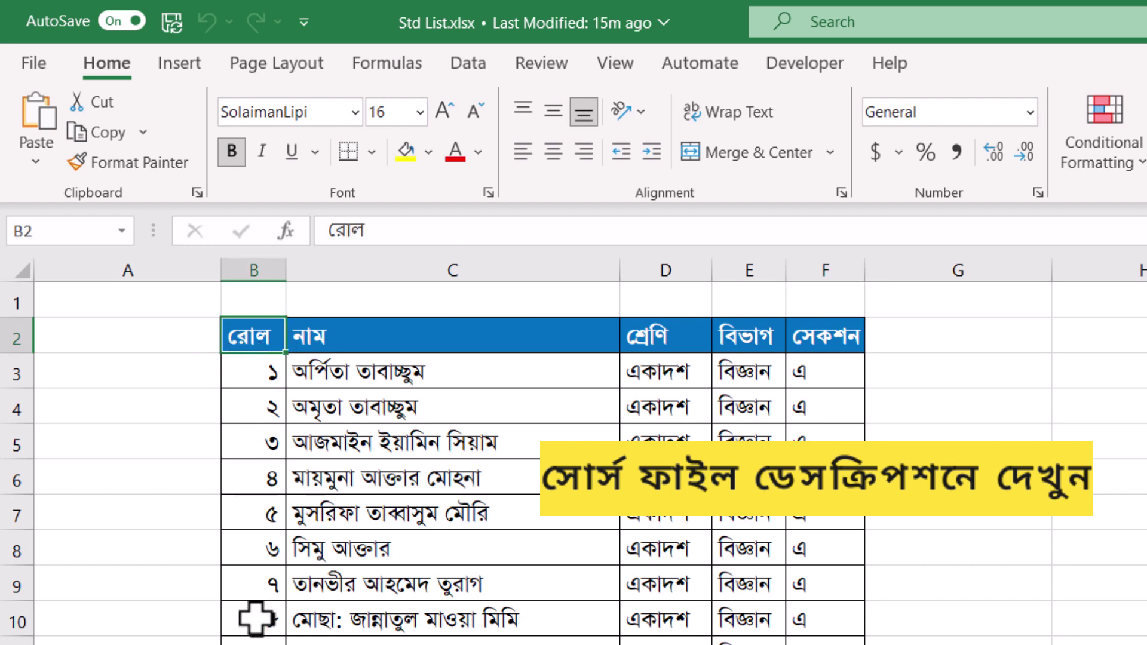
pyautogui.click(359, 341)
pyautogui.click(256, 337)
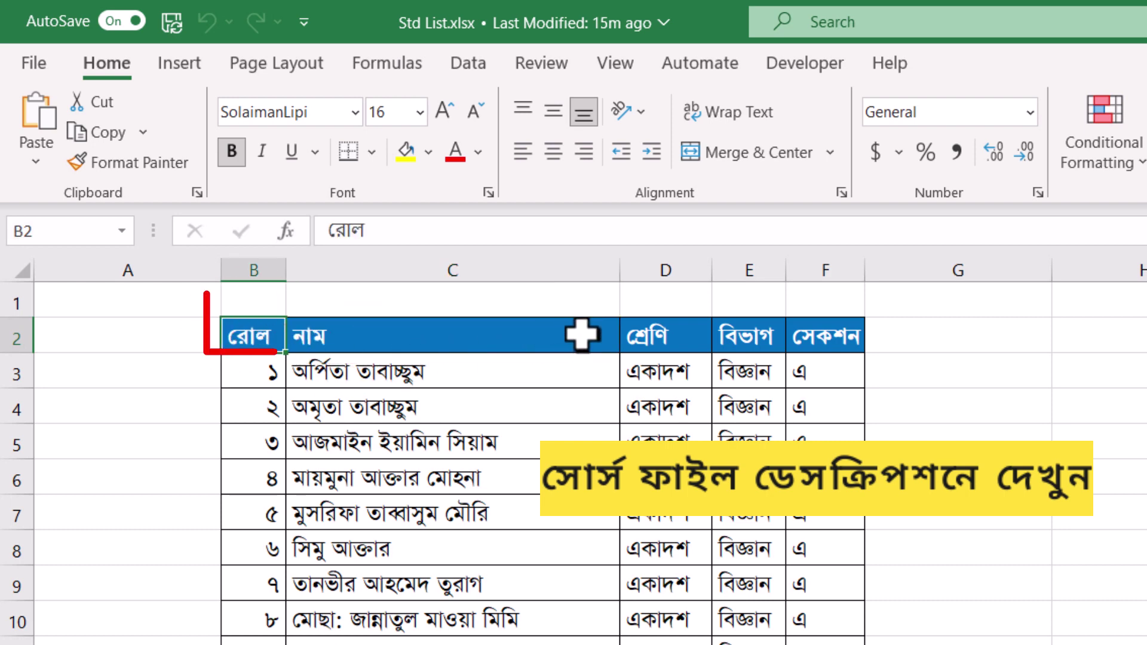
pyautogui.click(672, 331)
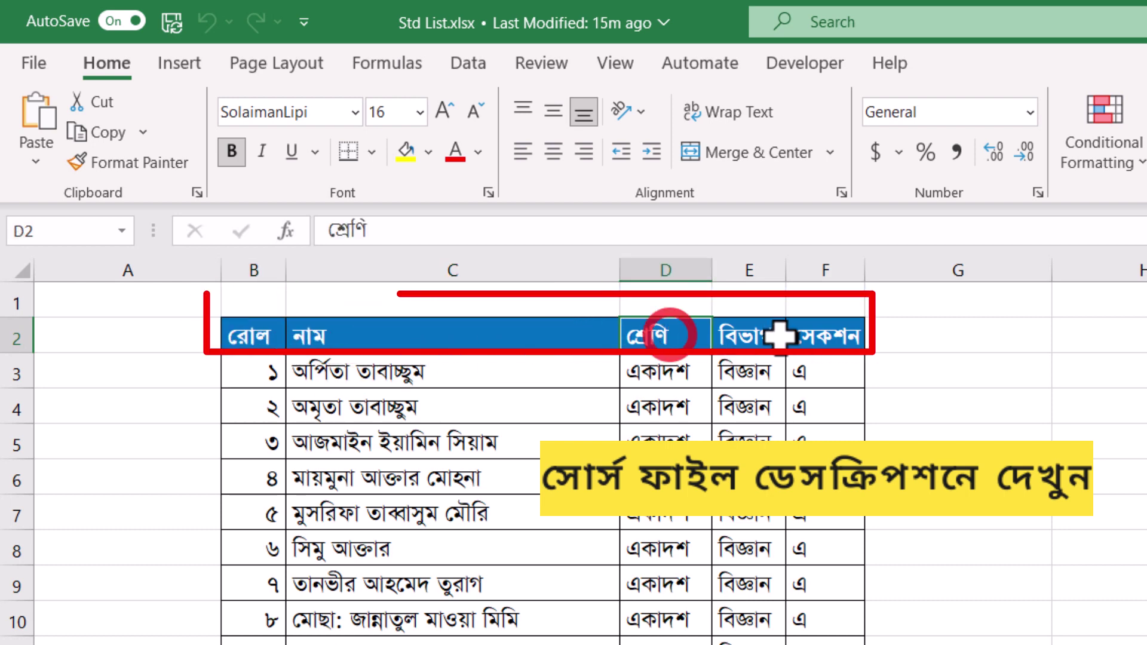
pyautogui.click(734, 336)
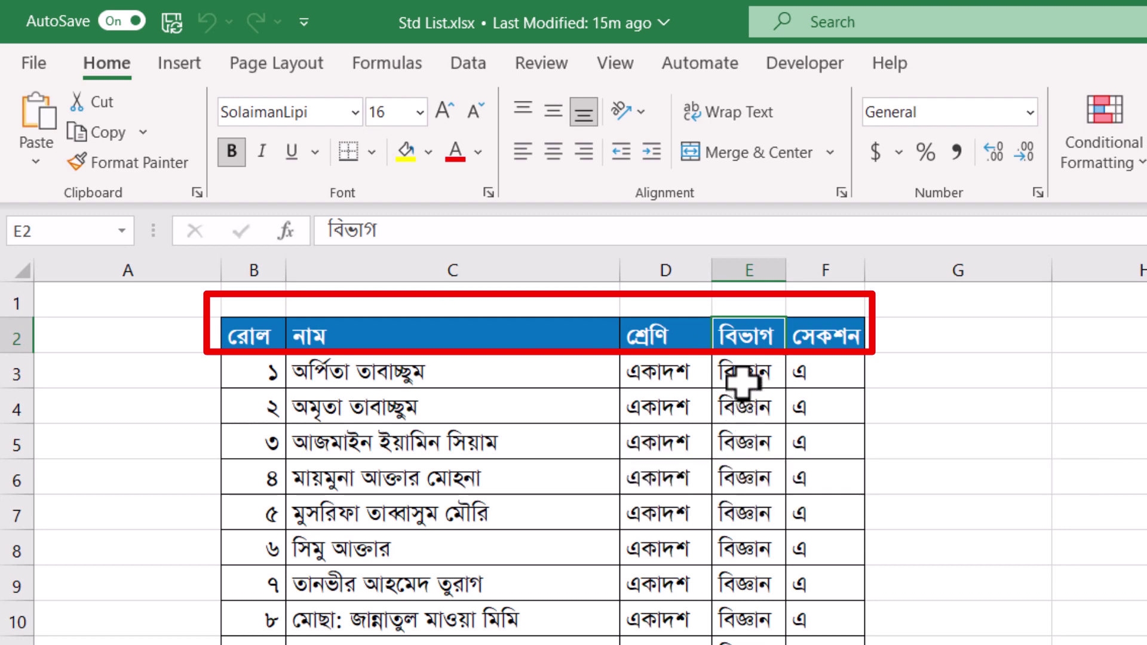
pyautogui.moveTo(746, 376); pyautogui.dragTo(771, 642)
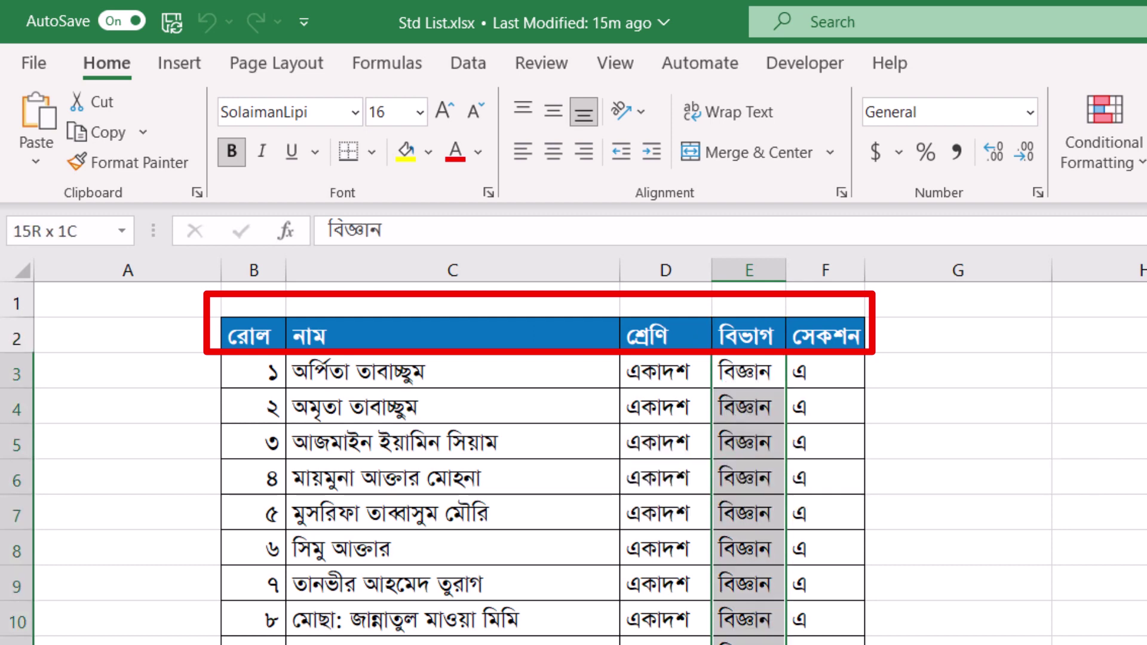
pyautogui.click(744, 334)
pyautogui.click(812, 333)
pyautogui.click(359, 333)
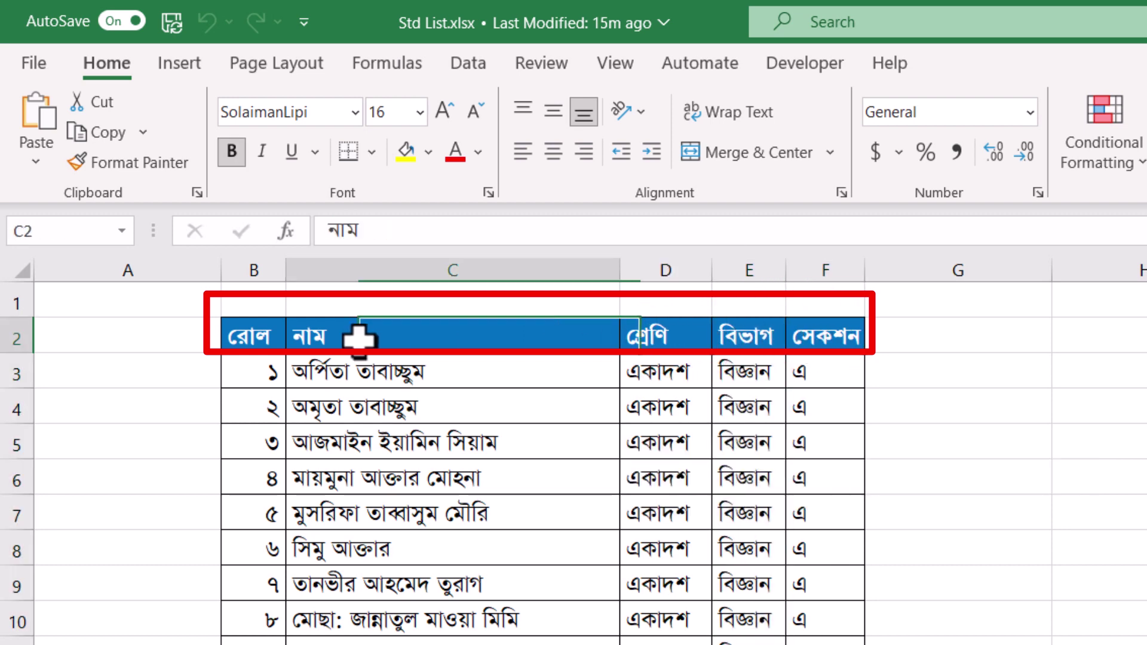
pyautogui.click(197, 339)
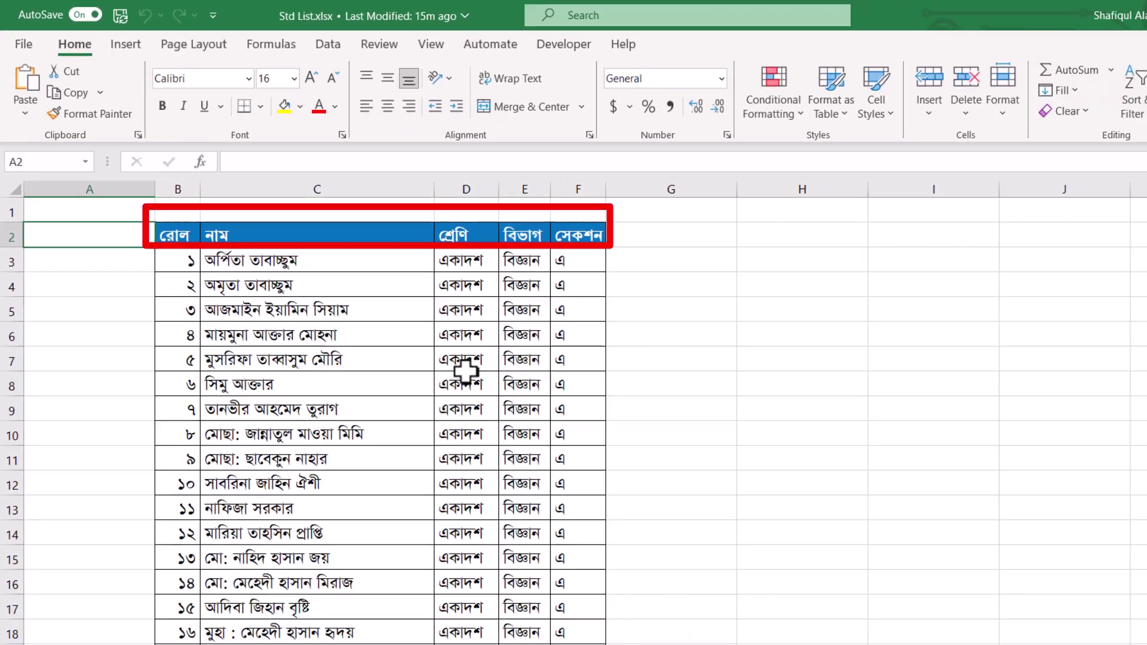
# Step: Confirm the names end at row 22, giving 20 students, then close the workbook
pyautogui.scroll(-3, 645, 573)
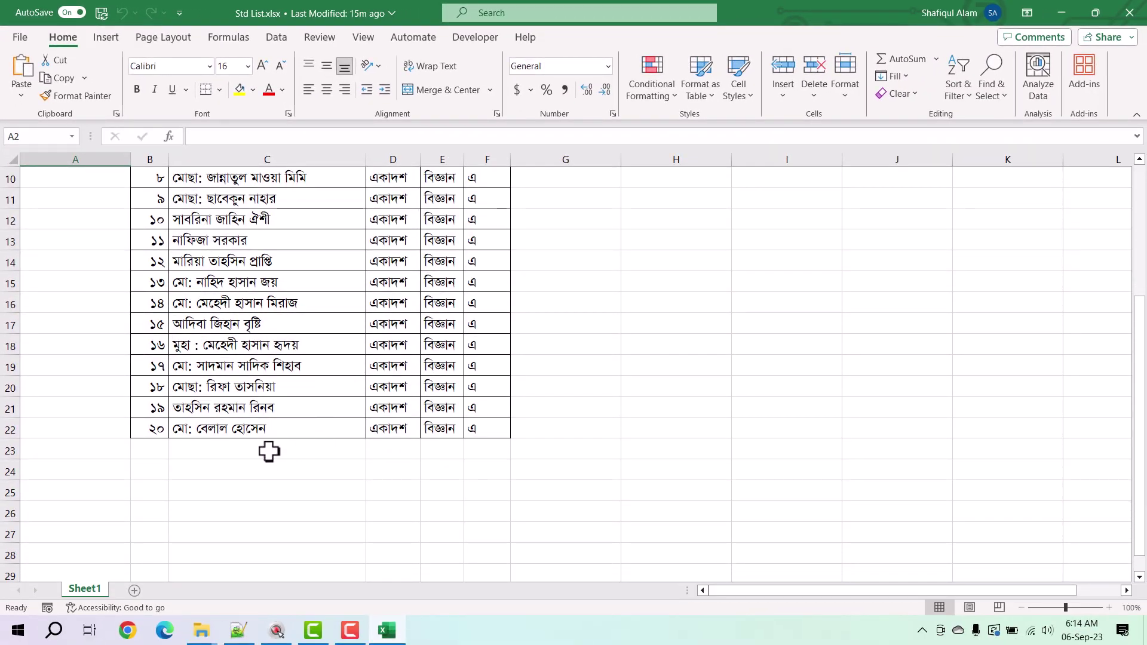
pyautogui.click(239, 457)
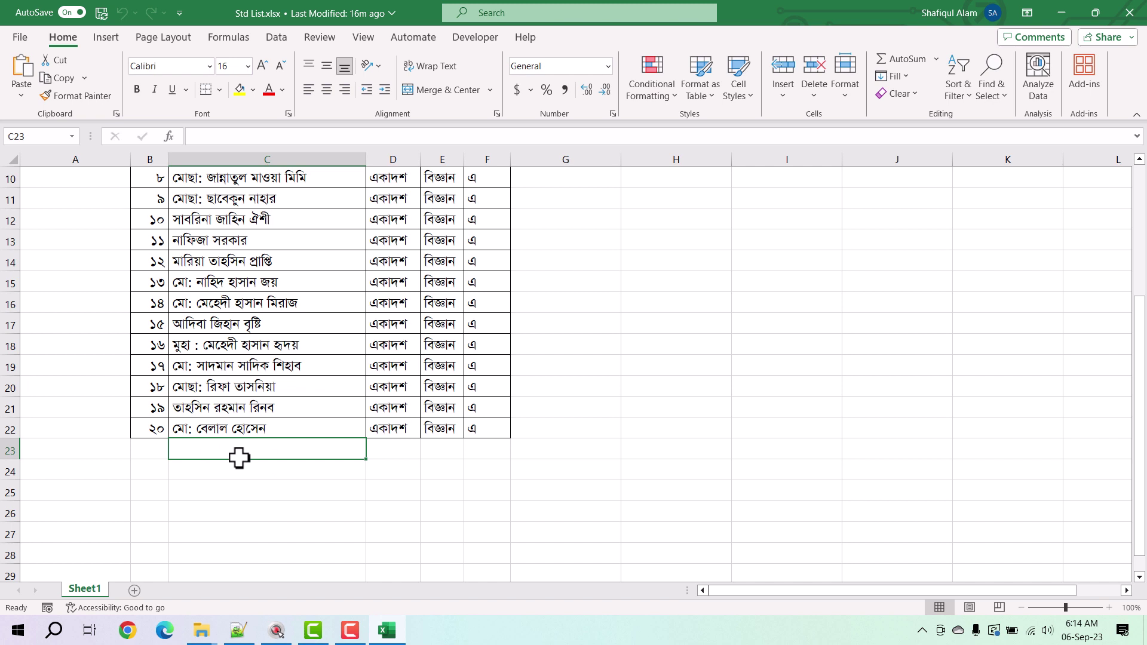
pyautogui.hotkey('ctrl', 'Down')
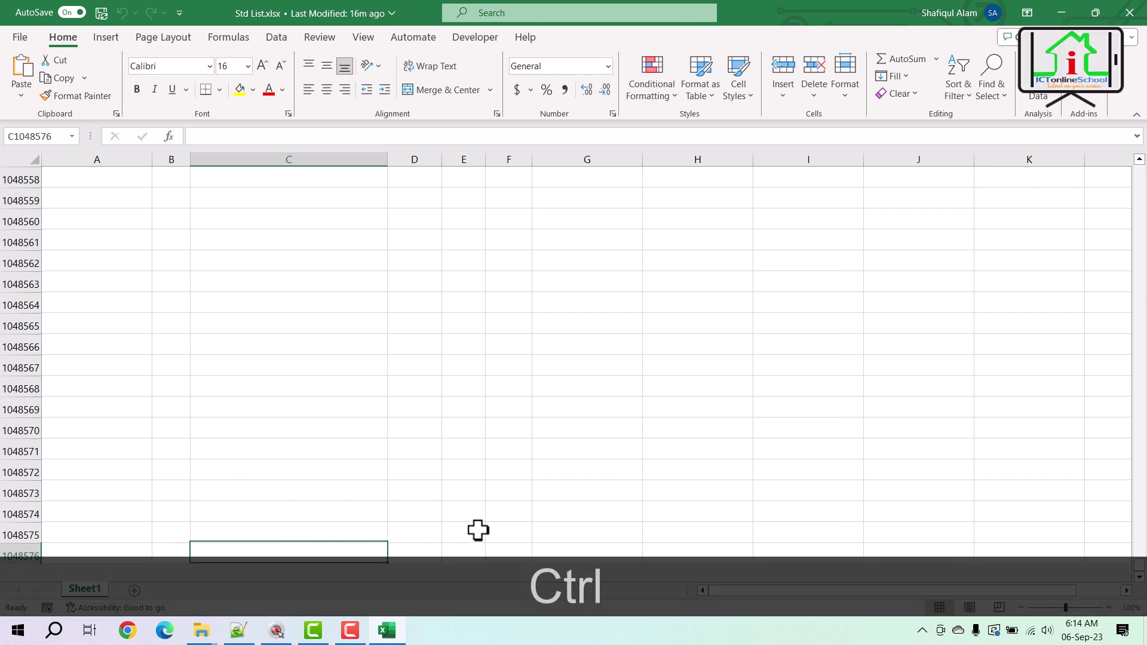
pyautogui.hotkey('ctrl', 'Up')
pyautogui.scroll(7, 481, 478)
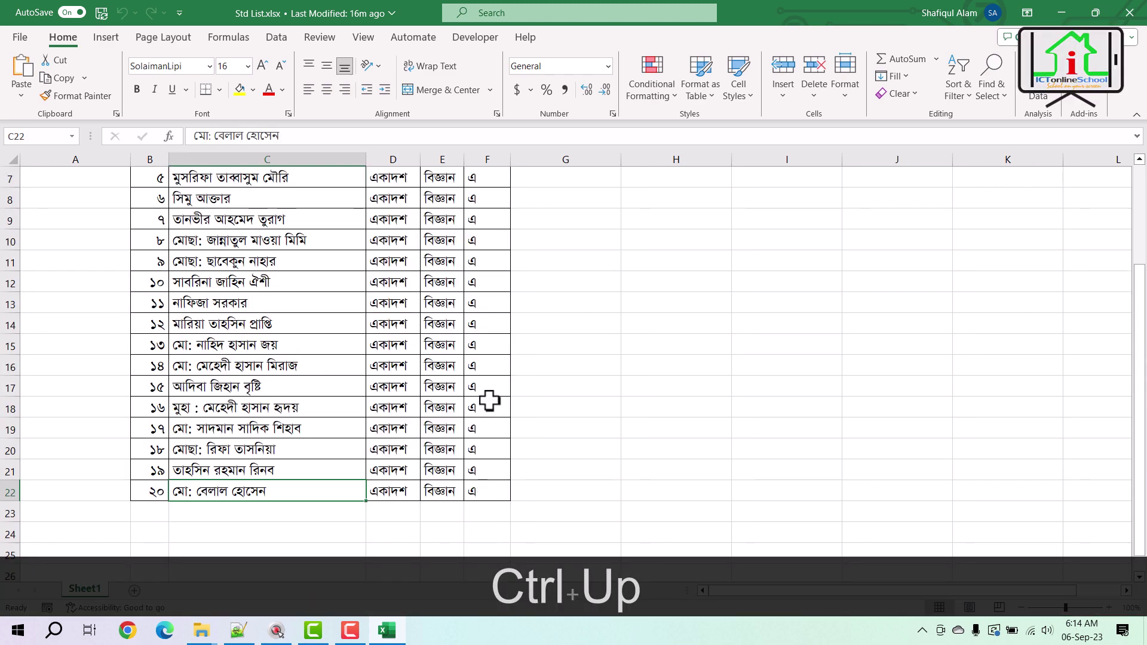
pyautogui.click(474, 387)
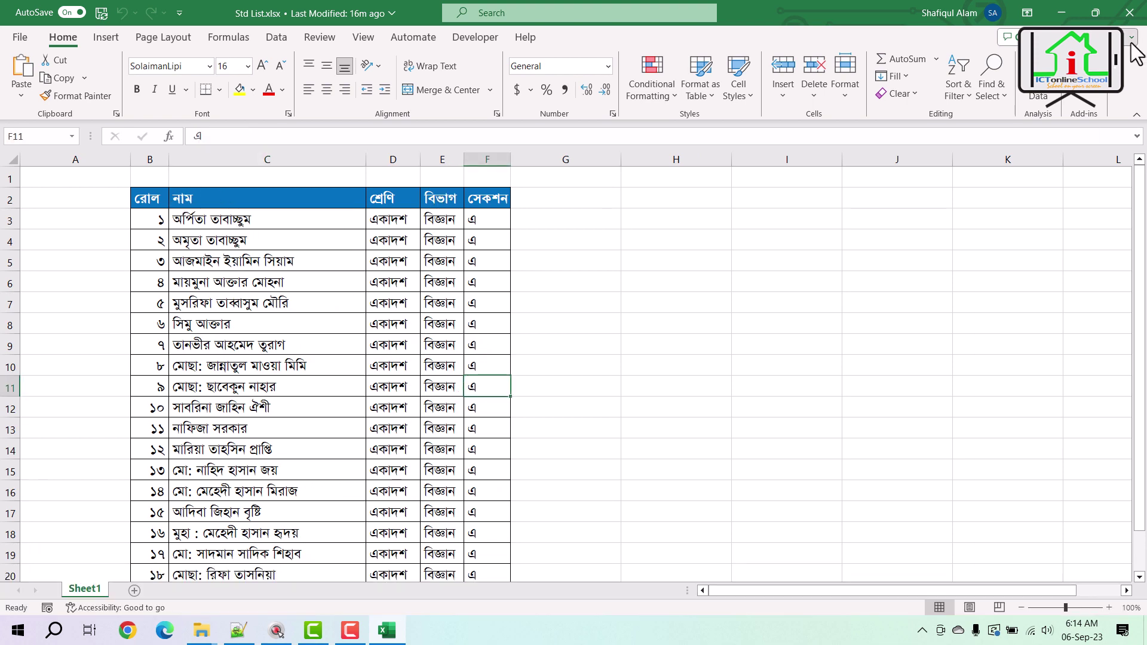
pyautogui.click(1128, 13)
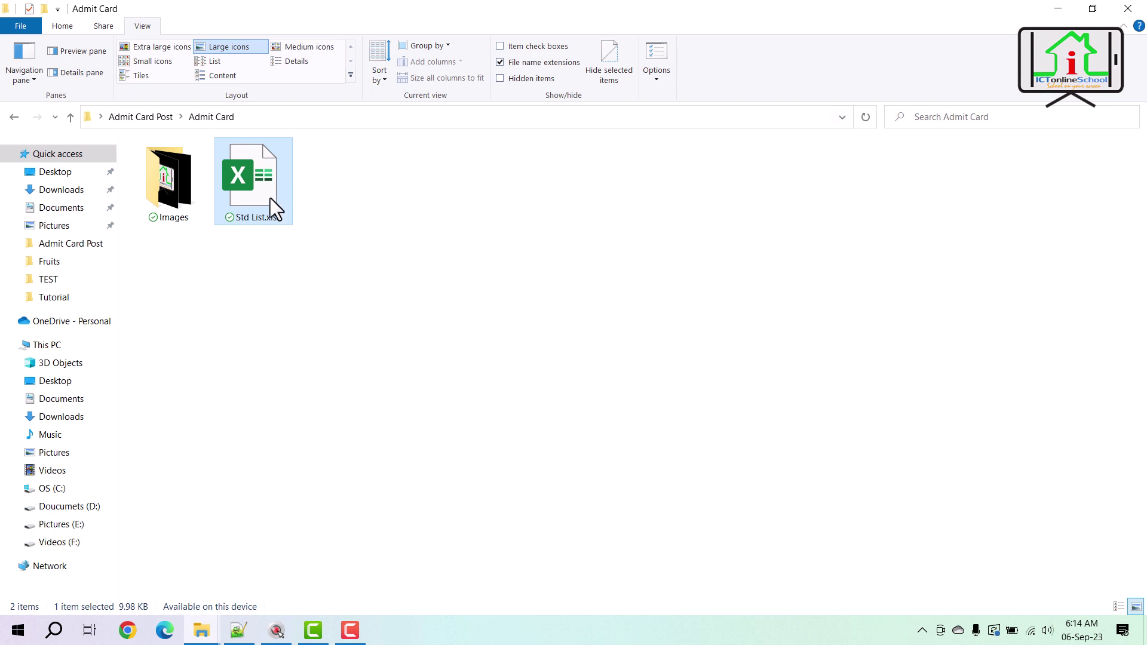
# Step: Look inside the Images folder and return to the Admit Card folder
pyautogui.click(334, 301)
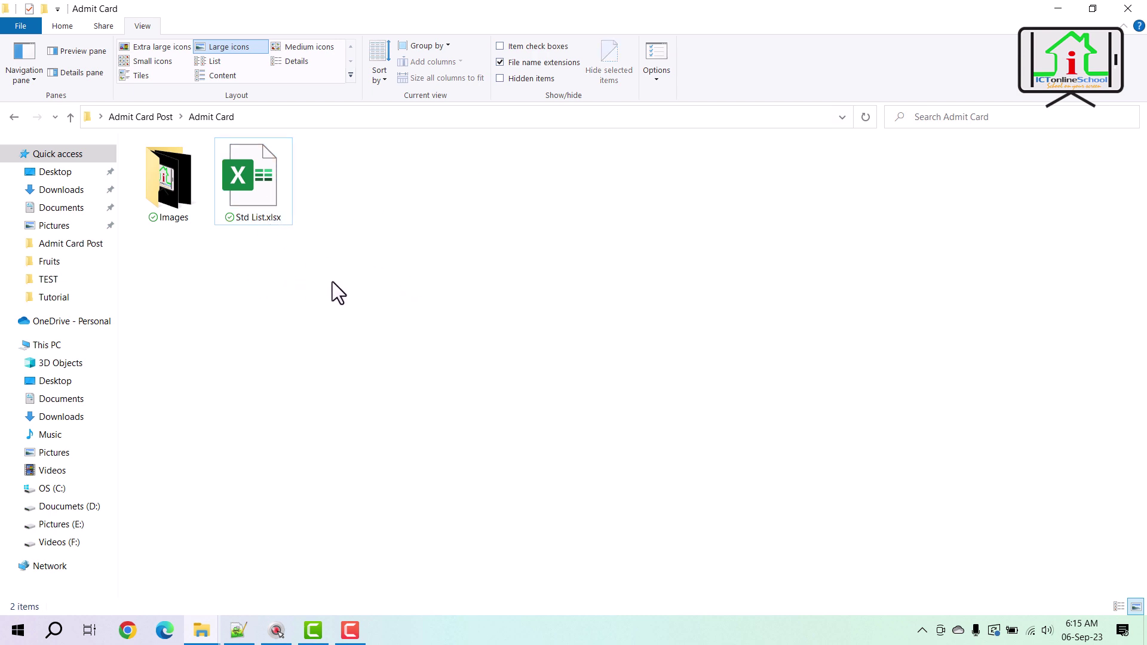
pyautogui.doubleClick(179, 190)
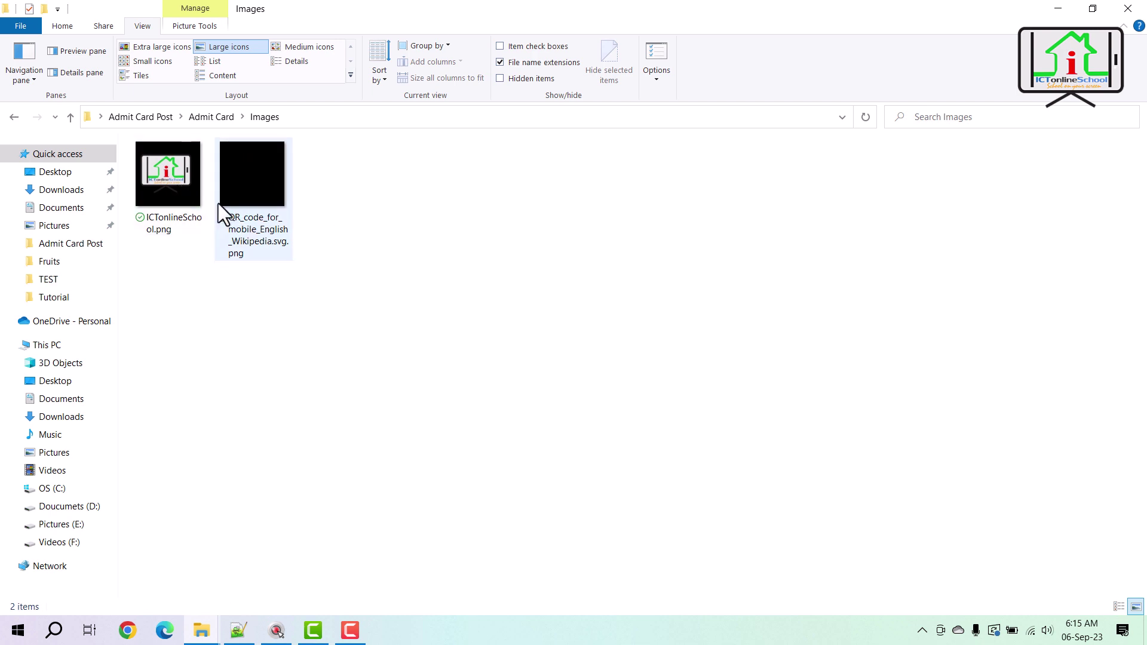
pyautogui.click(70, 117)
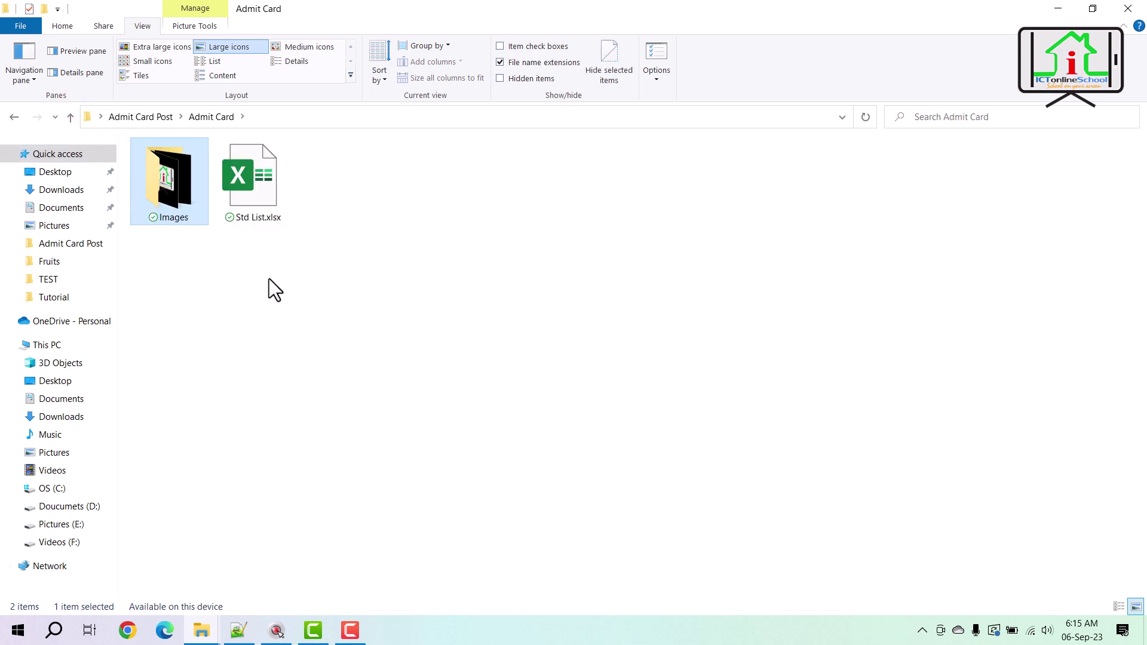
pyautogui.rightClick(437, 281)
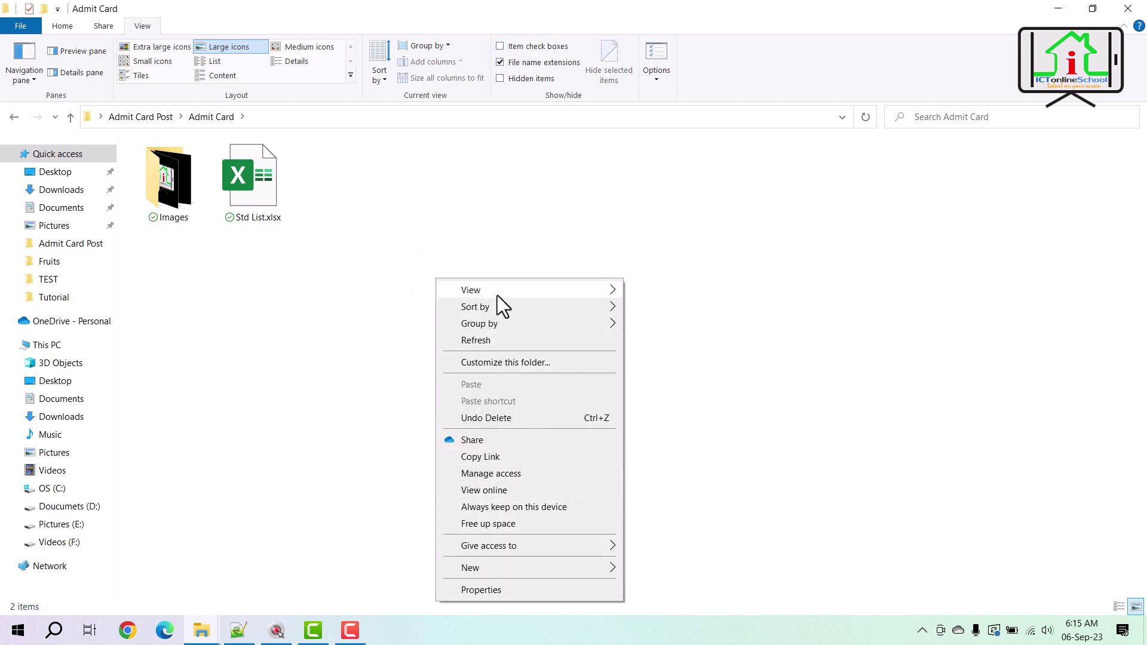
pyautogui.press('Escape')
# Step: Create a new Word document named 'Admit Card' in the folder and open it
pyautogui.rightClick(424, 214)
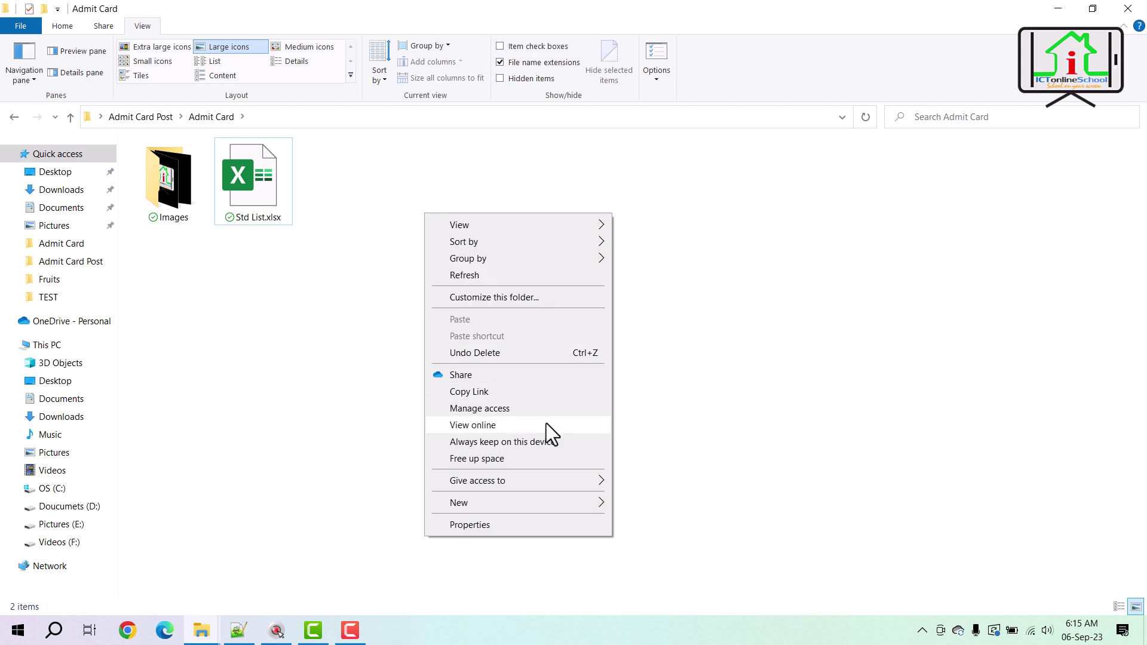
pyautogui.moveTo(544, 498)
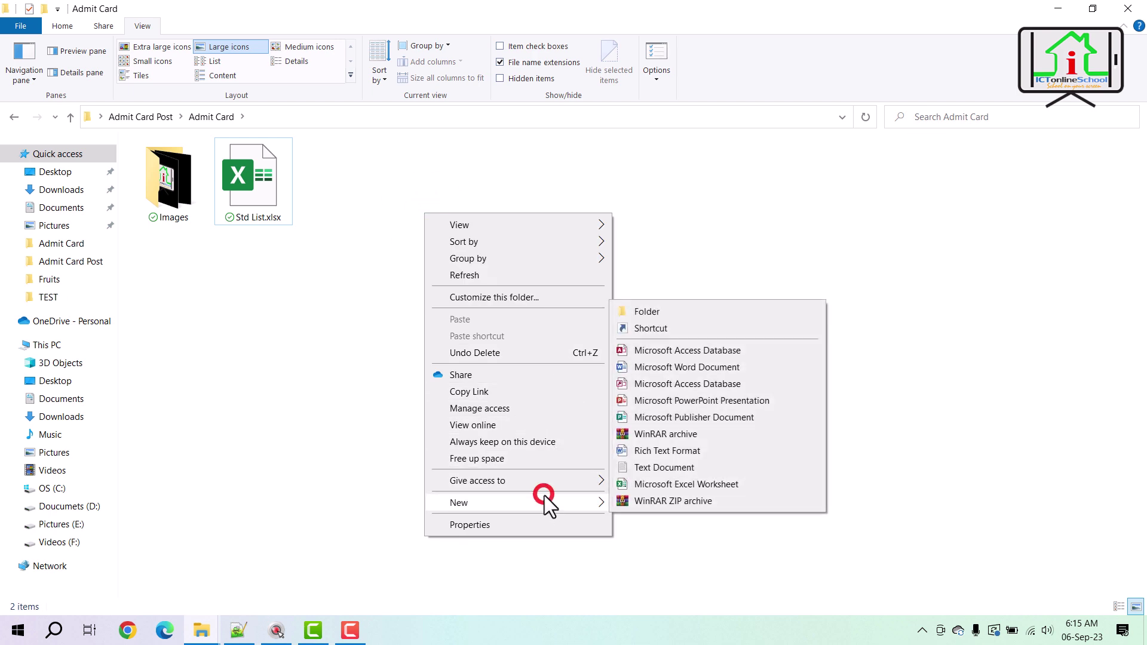
pyautogui.click(672, 366)
pyautogui.write('Admit Ca')
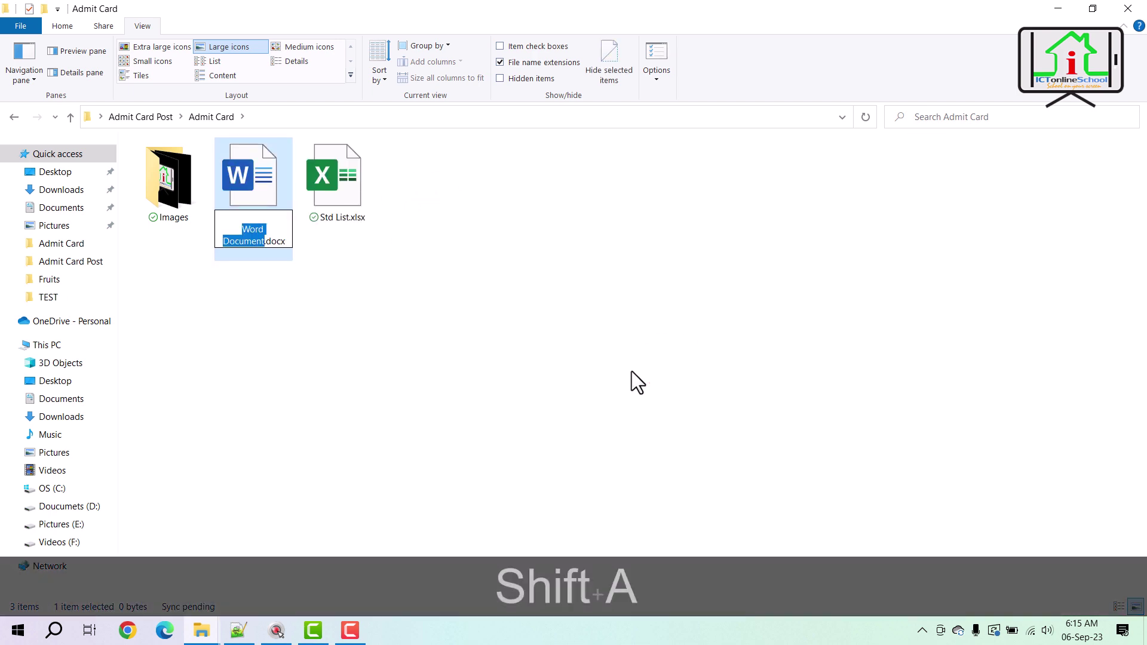
pyautogui.write('rd')
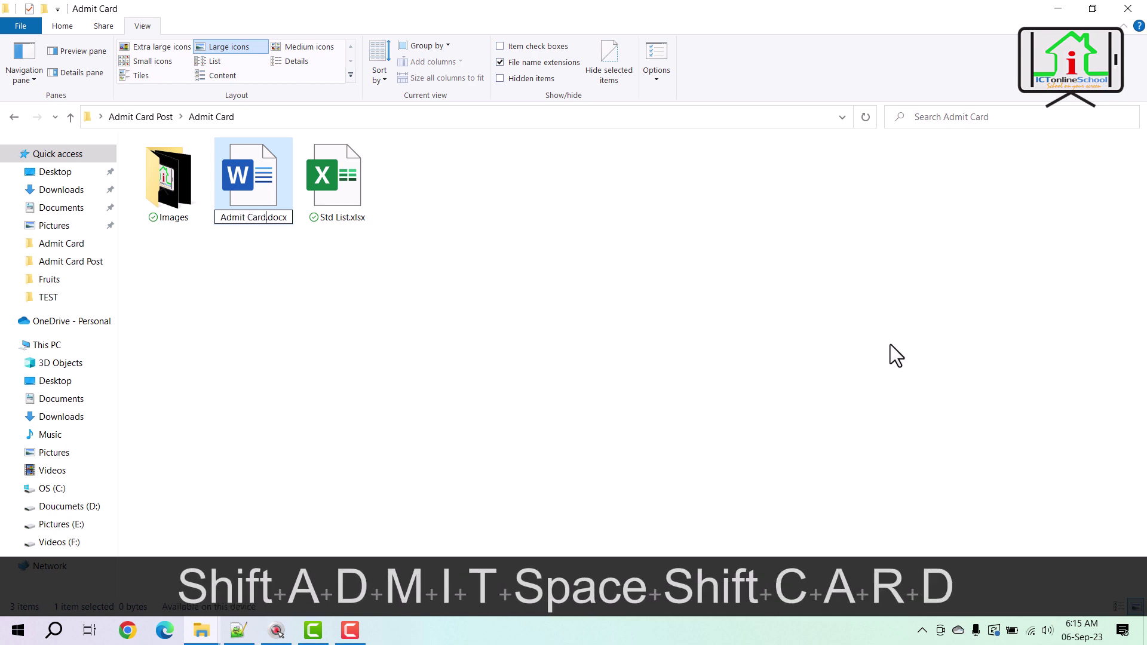
pyautogui.doubleClick(266, 193)
# Step: In Page Setup, set 0.3" top and bottom margins and 0.5" left and right margins
pyautogui.press('ctrl')
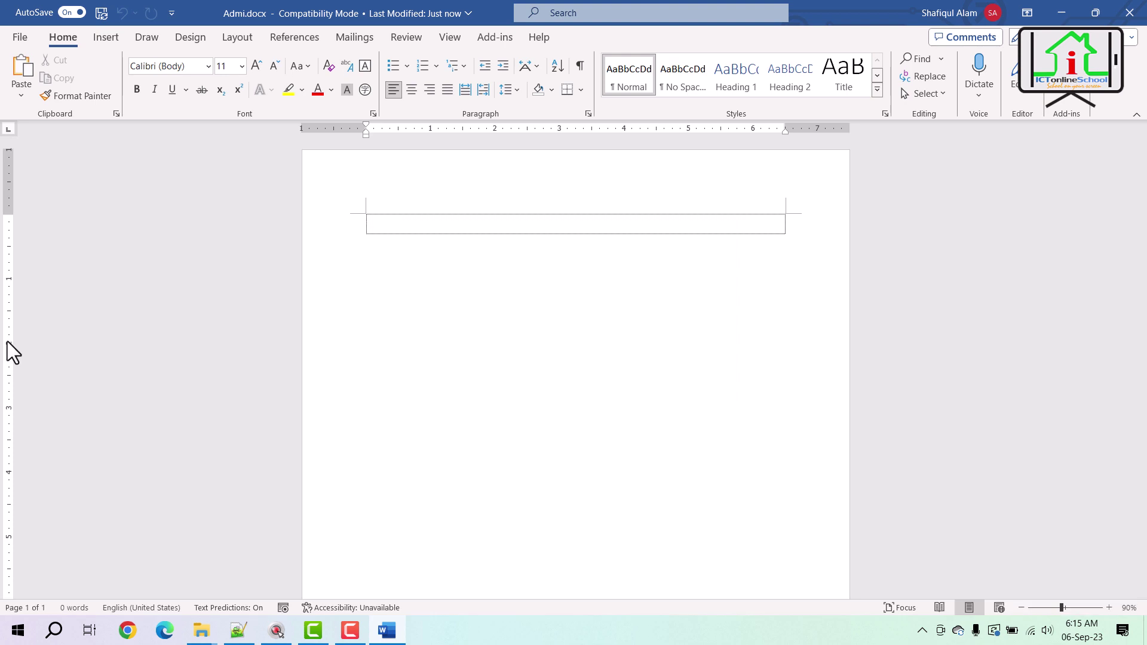
pyautogui.doubleClick(6, 340)
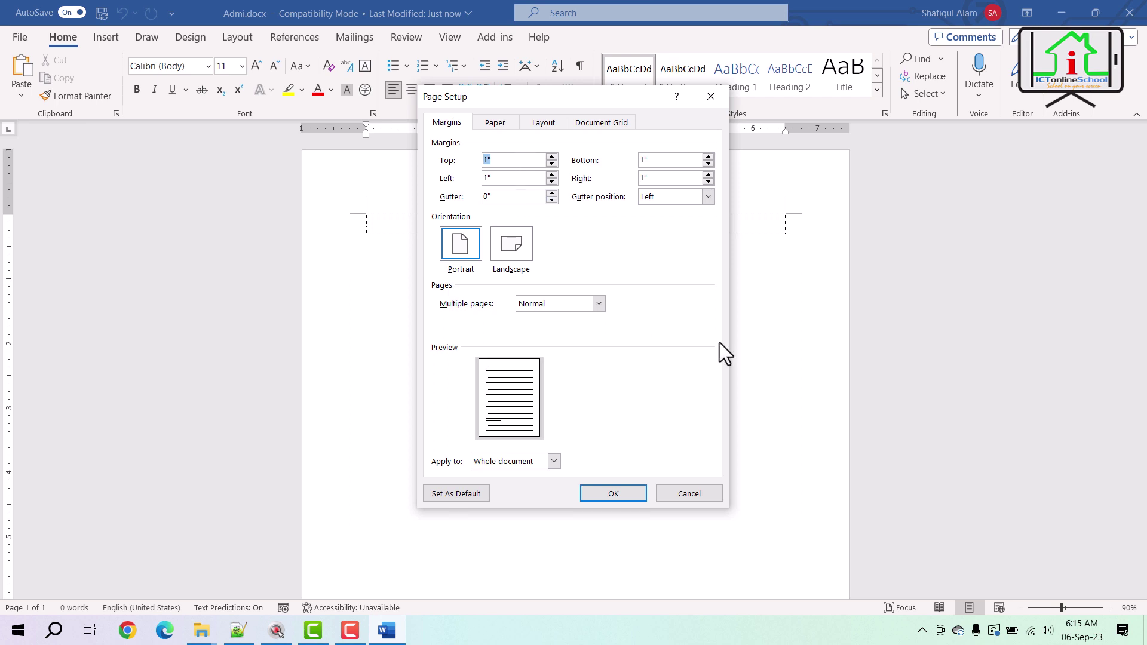
pyautogui.write('.5')
pyautogui.press('Tab')
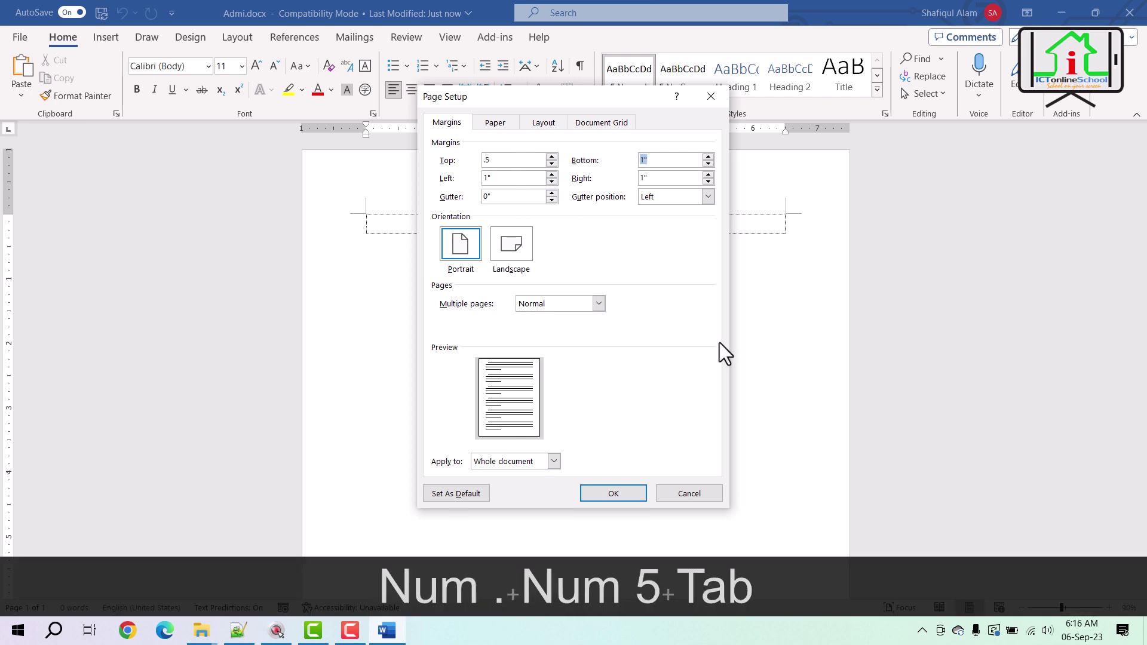
pyautogui.write('.5')
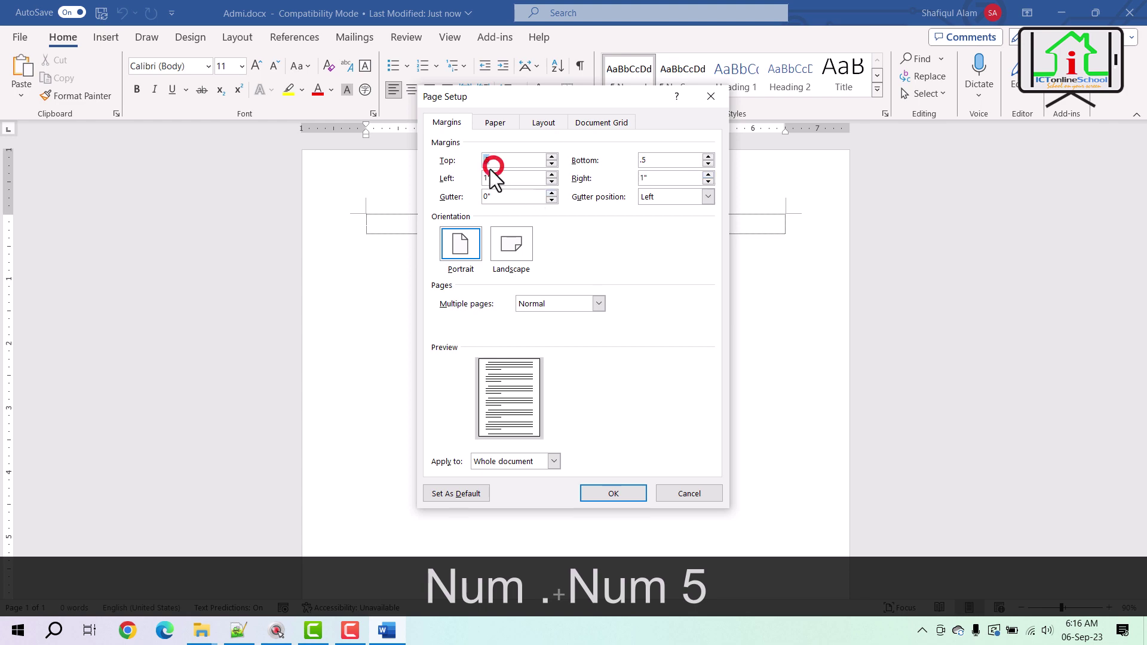
pyautogui.write('3')
pyautogui.write('.3')
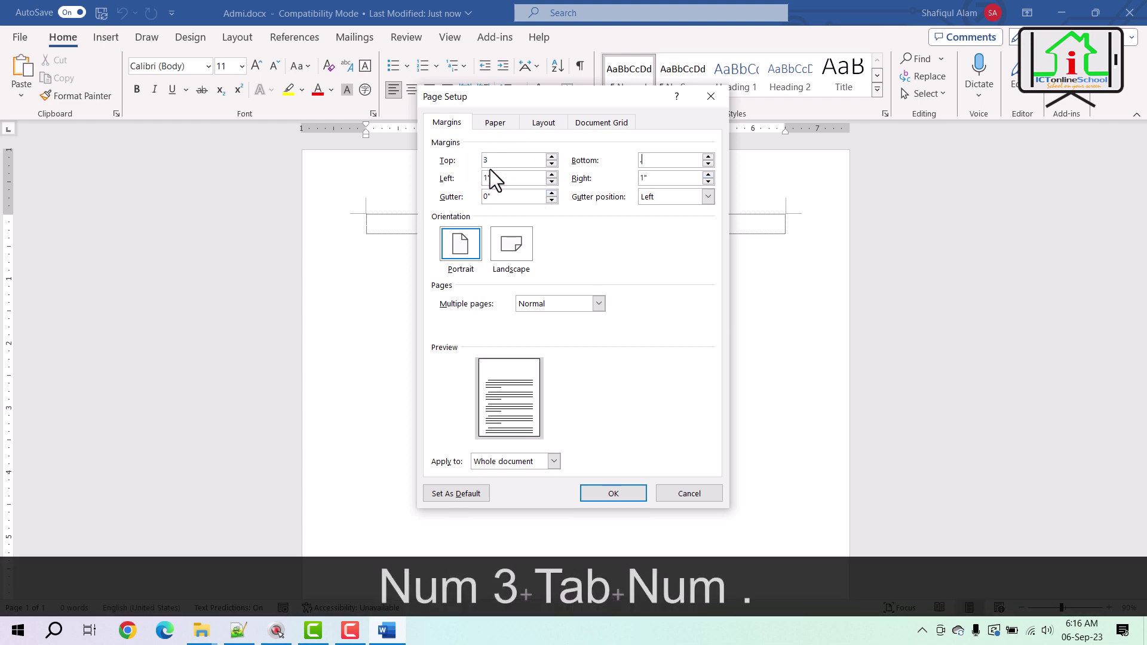
pyautogui.press('Tab')
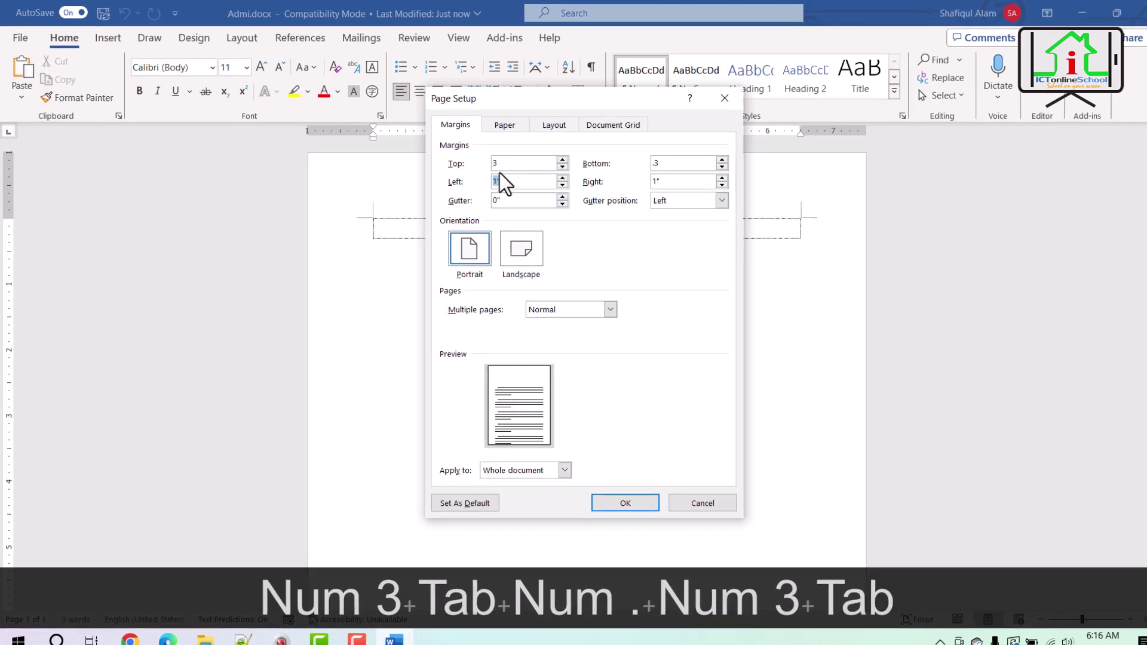
pyautogui.write('.5')
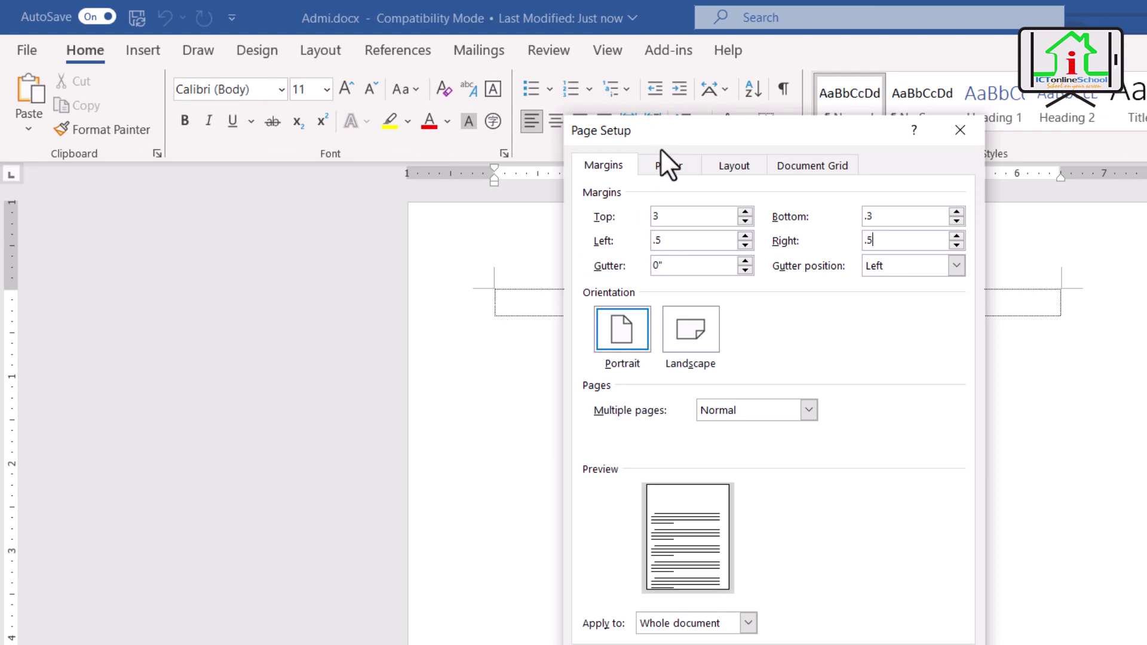
# Step: Choose A4 paper size, apply it, and confirm the 0.3" top margin
pyautogui.click(666, 159)
pyautogui.click(655, 217)
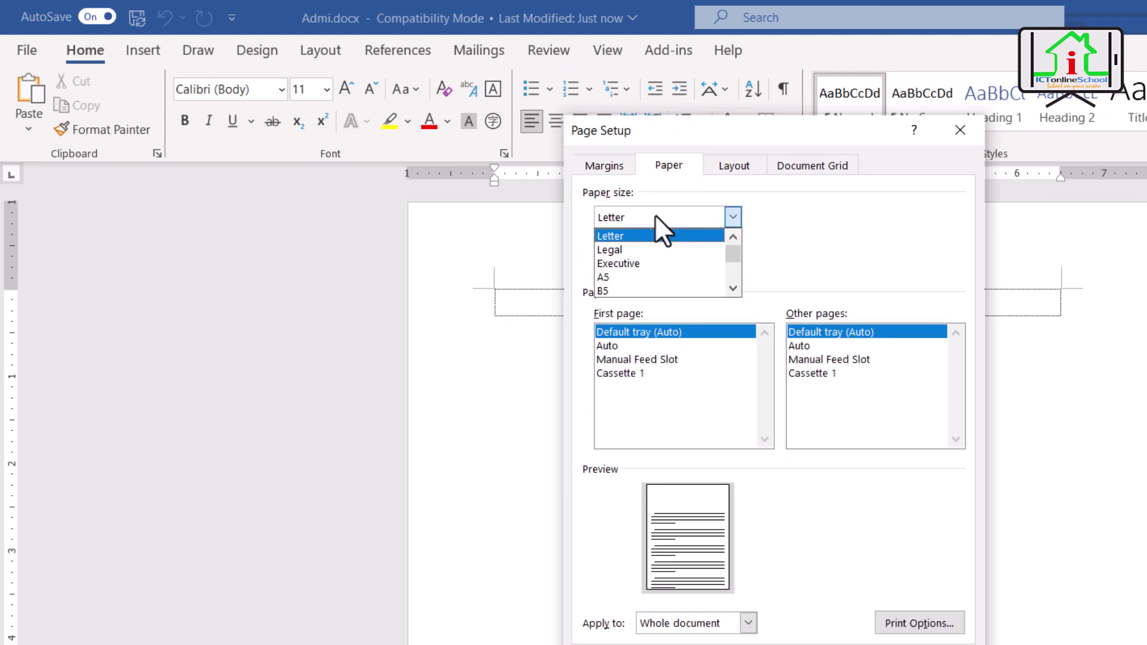
pyautogui.click(632, 291)
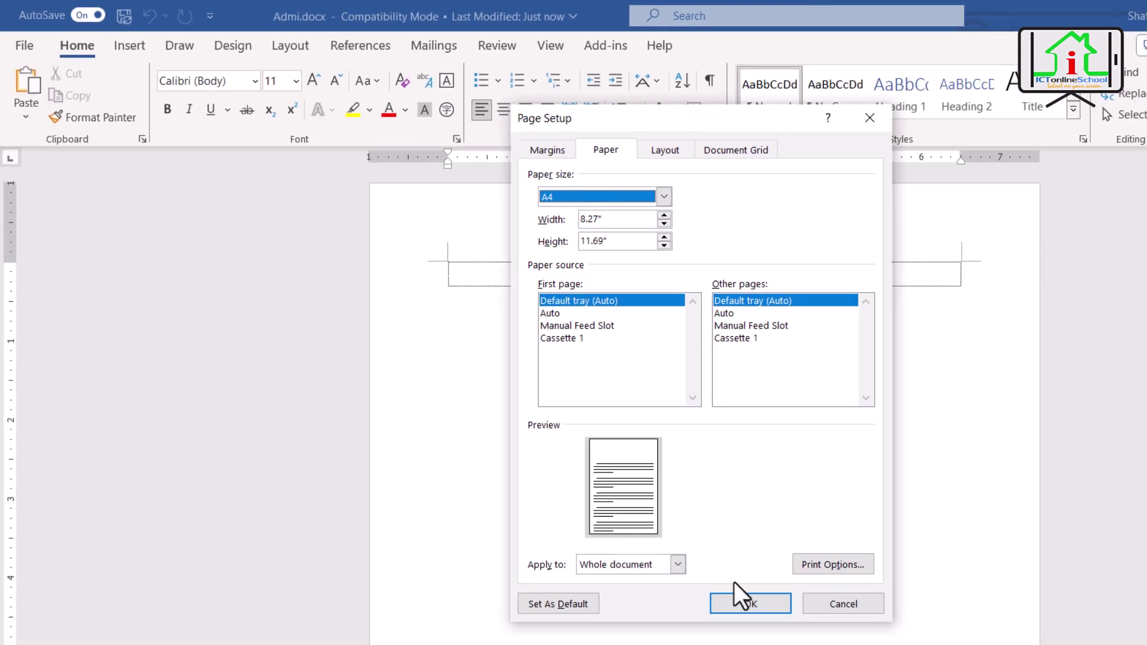
pyautogui.click(730, 586)
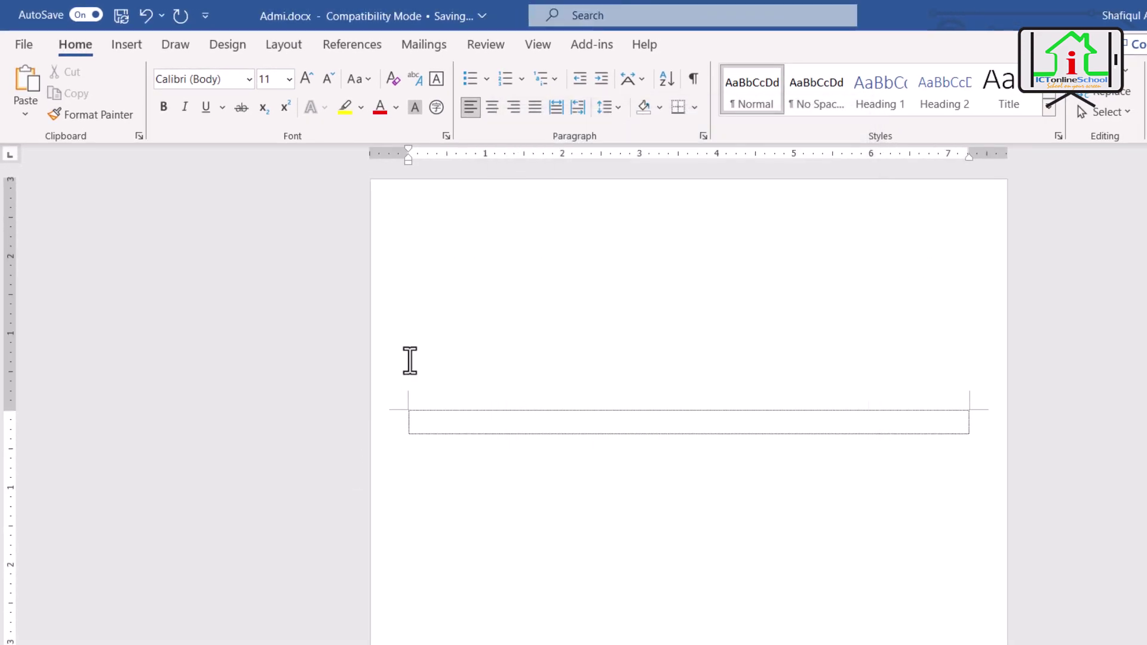
pyautogui.doubleClick(11, 442)
pyautogui.click(545, 146)
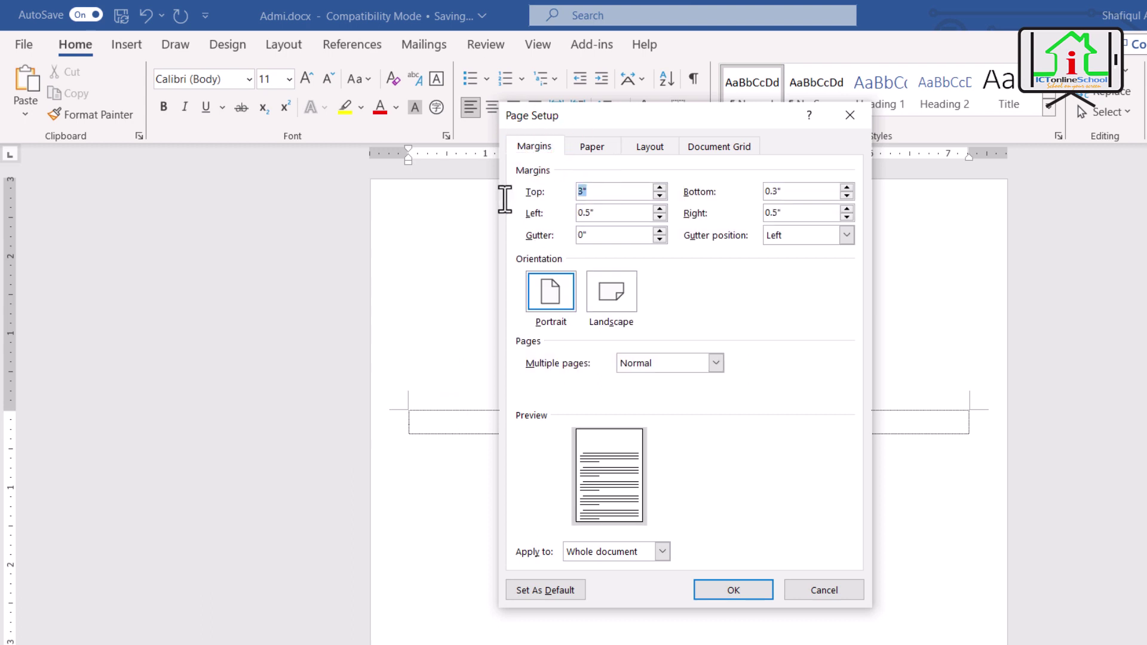
pyautogui.press('Return')
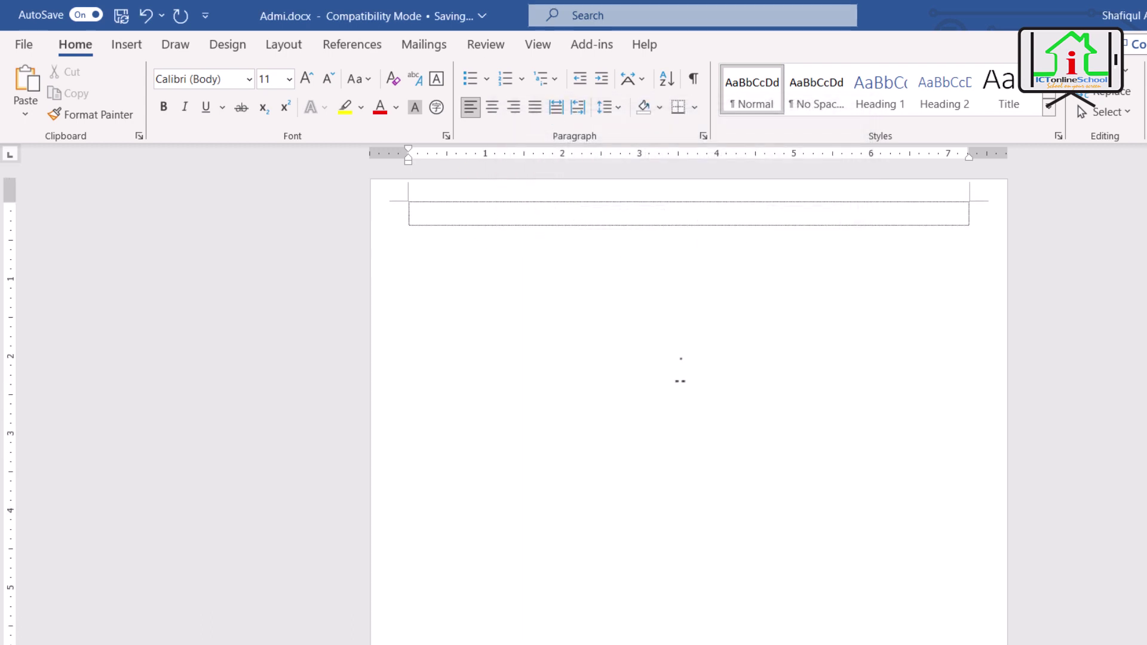
# Step: Insert a 1-column, 20-row table and pull its left and right edges to the margins
pyautogui.click(430, 226)
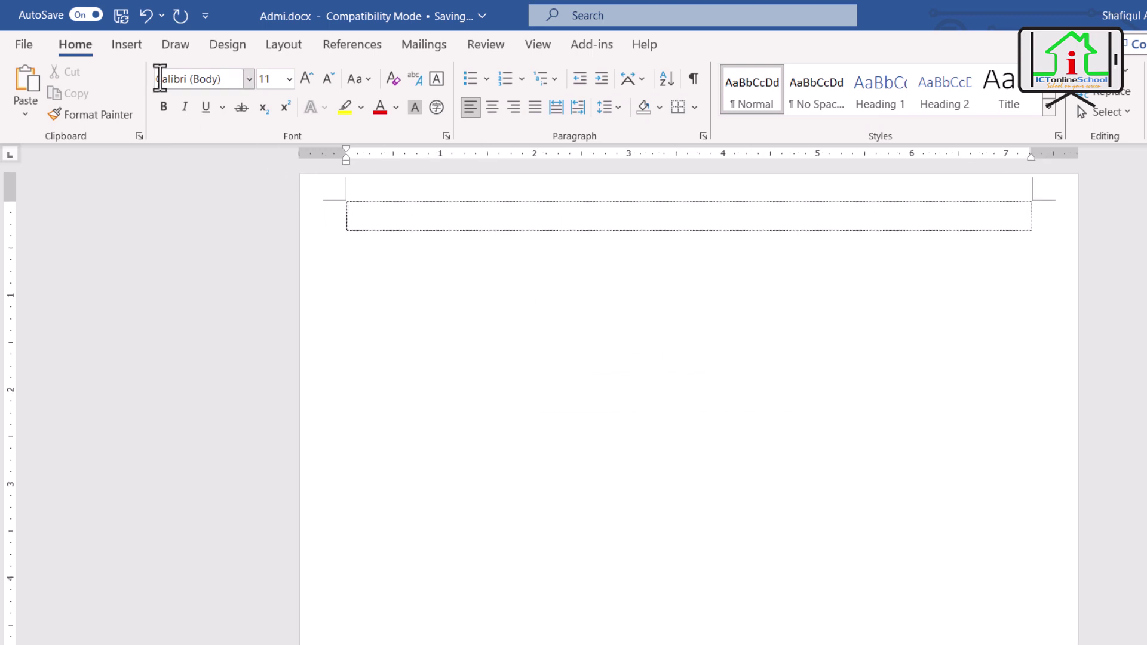
pyautogui.click(132, 47)
pyautogui.click(149, 99)
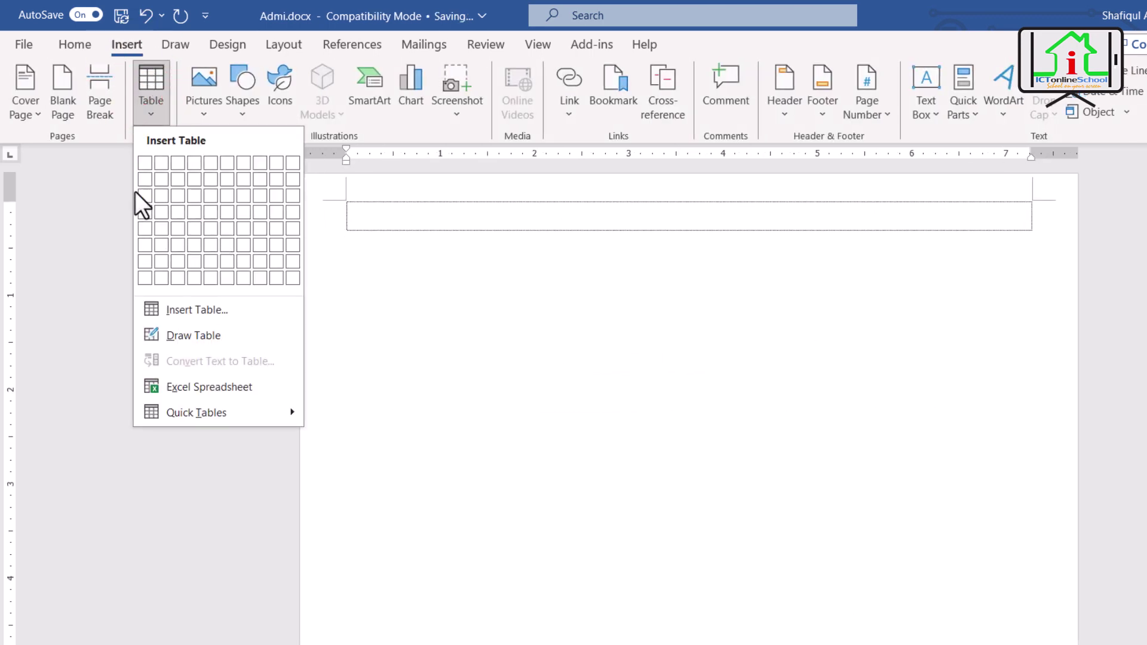
pyautogui.click(197, 310)
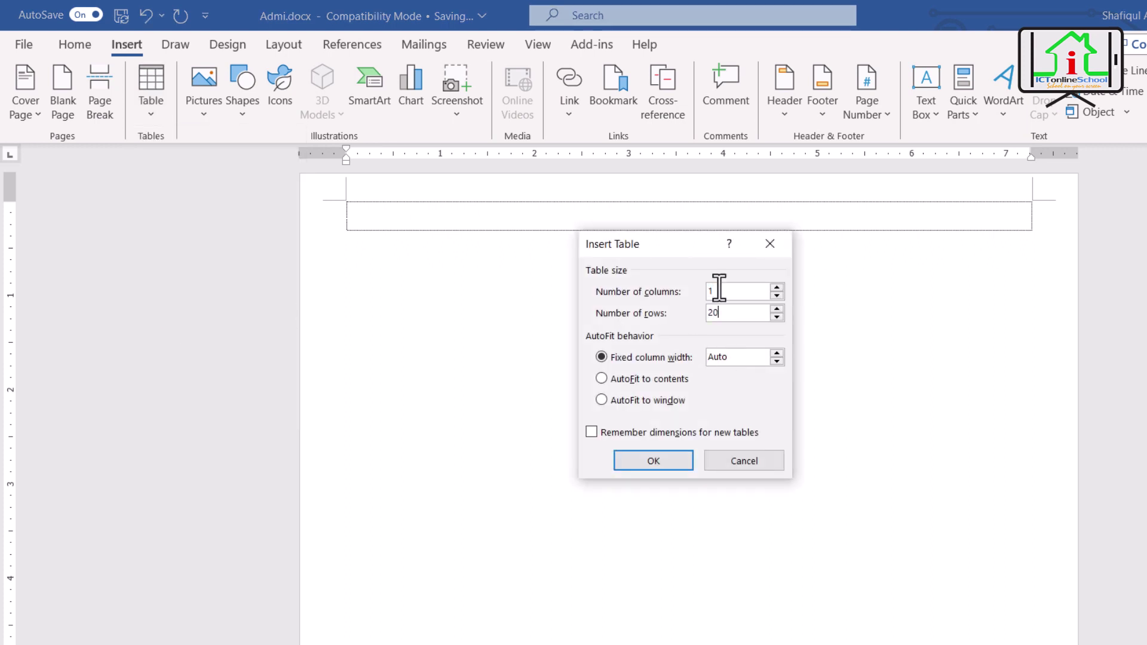
pyautogui.click(653, 458)
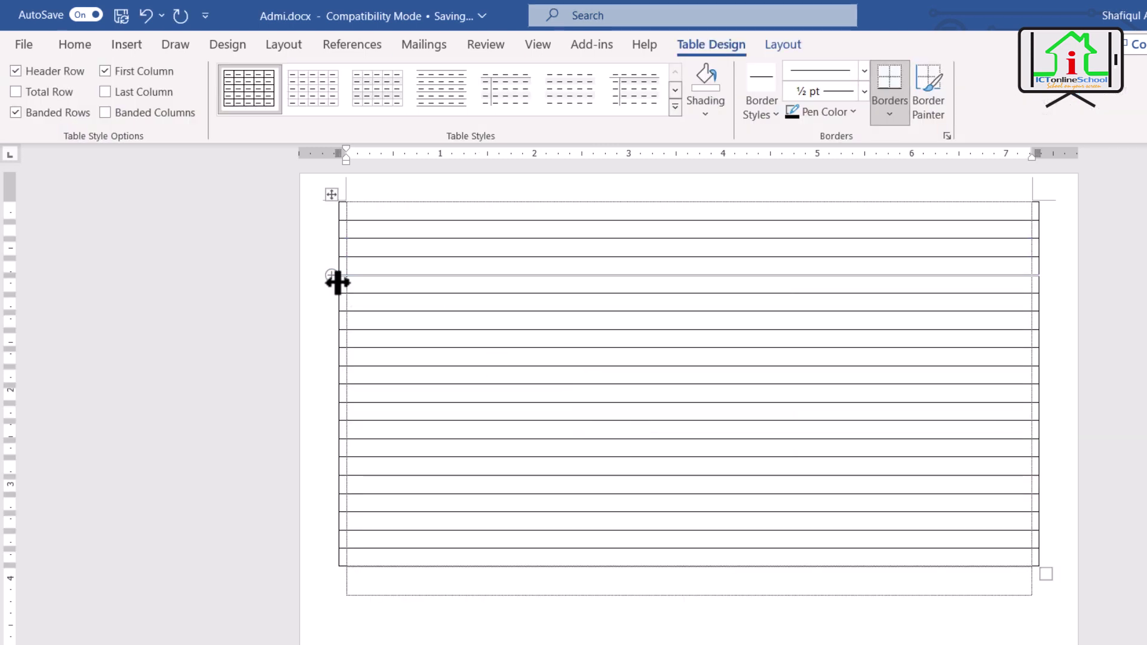
pyautogui.moveTo(335, 281); pyautogui.dragTo(346, 284)
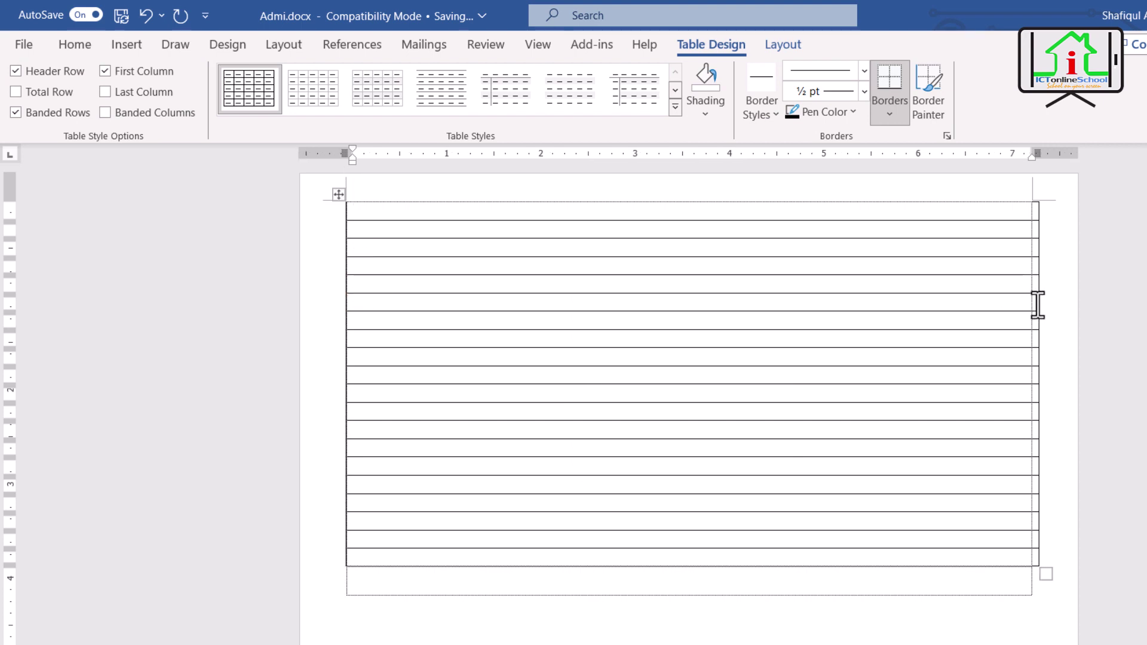
pyautogui.moveTo(1037, 302); pyautogui.dragTo(1030, 303)
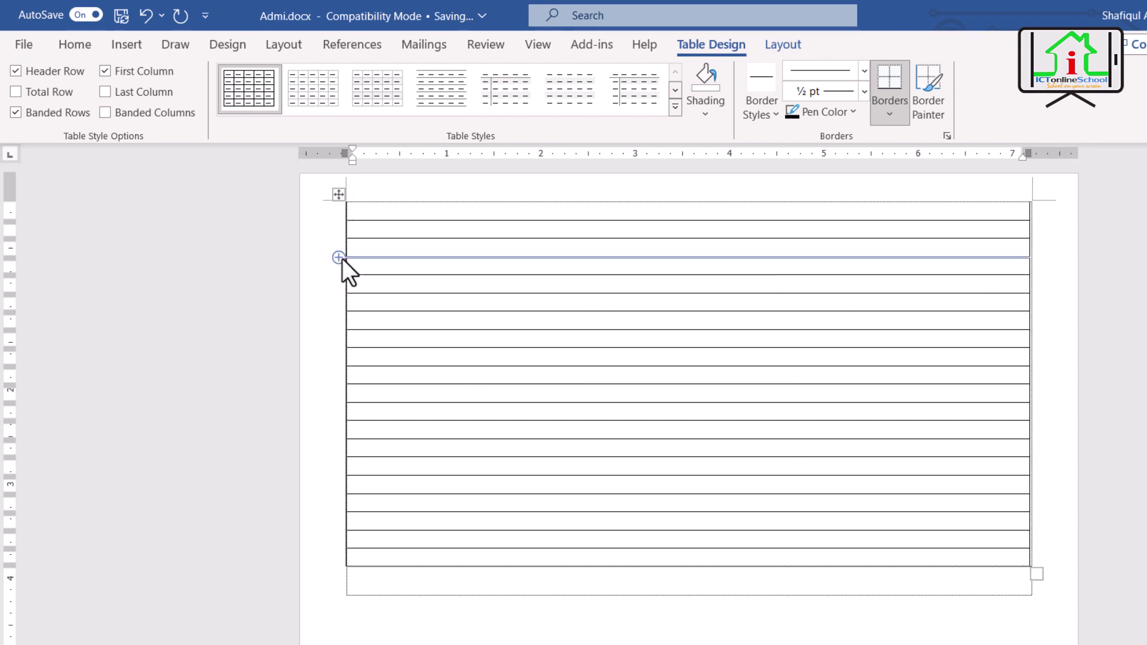
# Step: Apply All Borders at 1½ pt in orange to every cell of the table
pyautogui.click(338, 195)
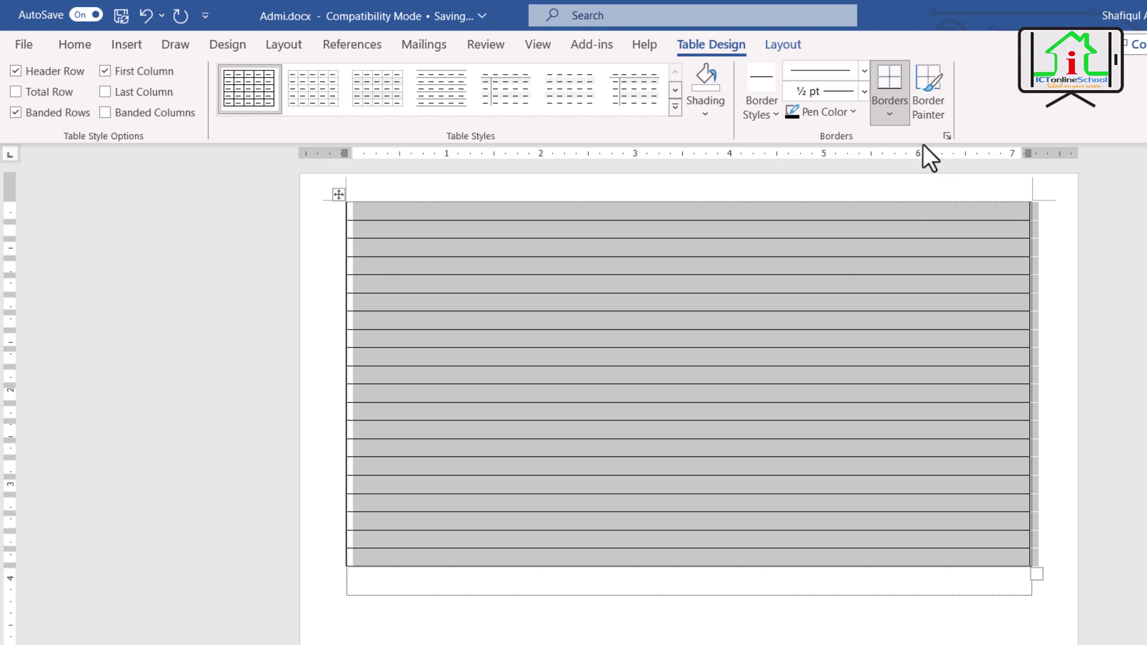
pyautogui.click(864, 93)
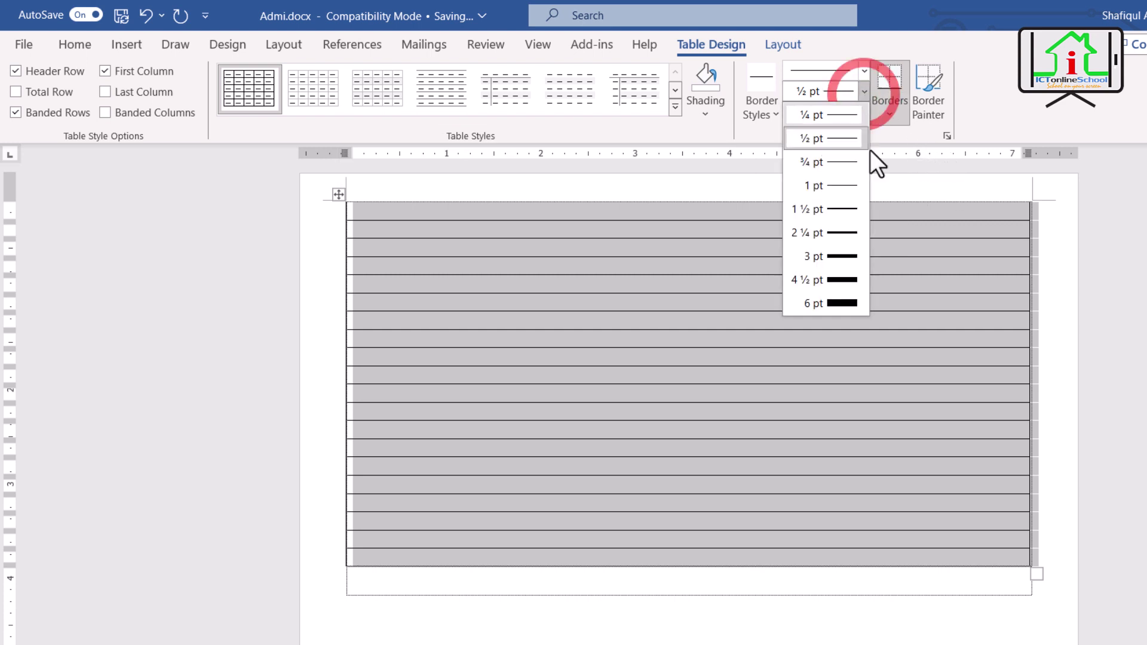
pyautogui.click(845, 207)
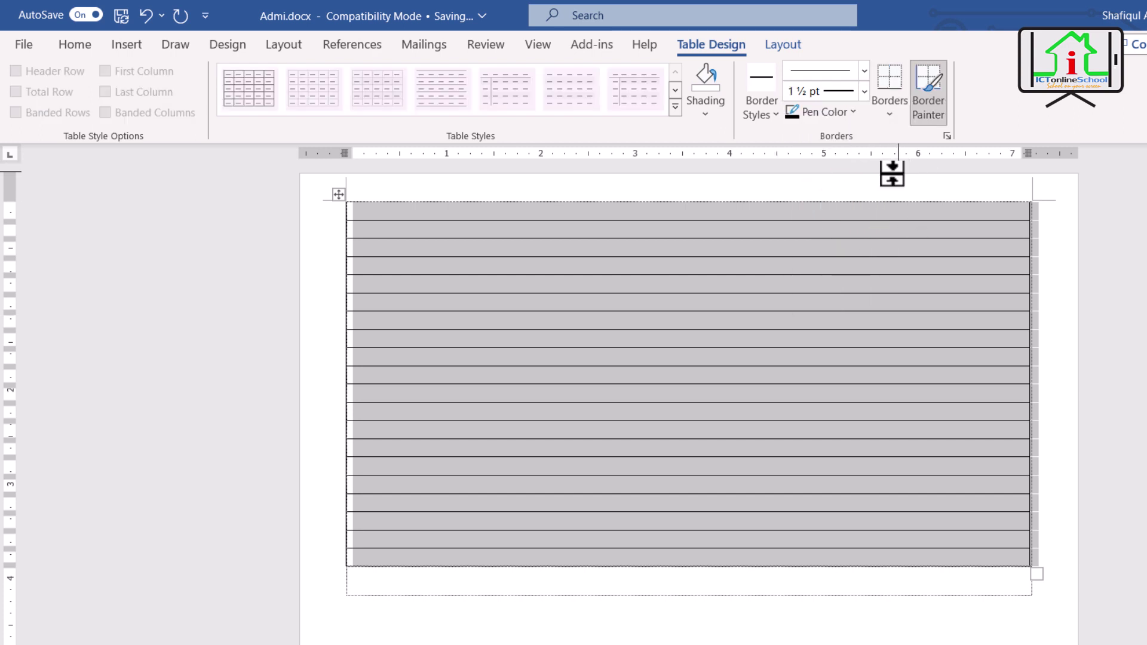
pyautogui.click(890, 96)
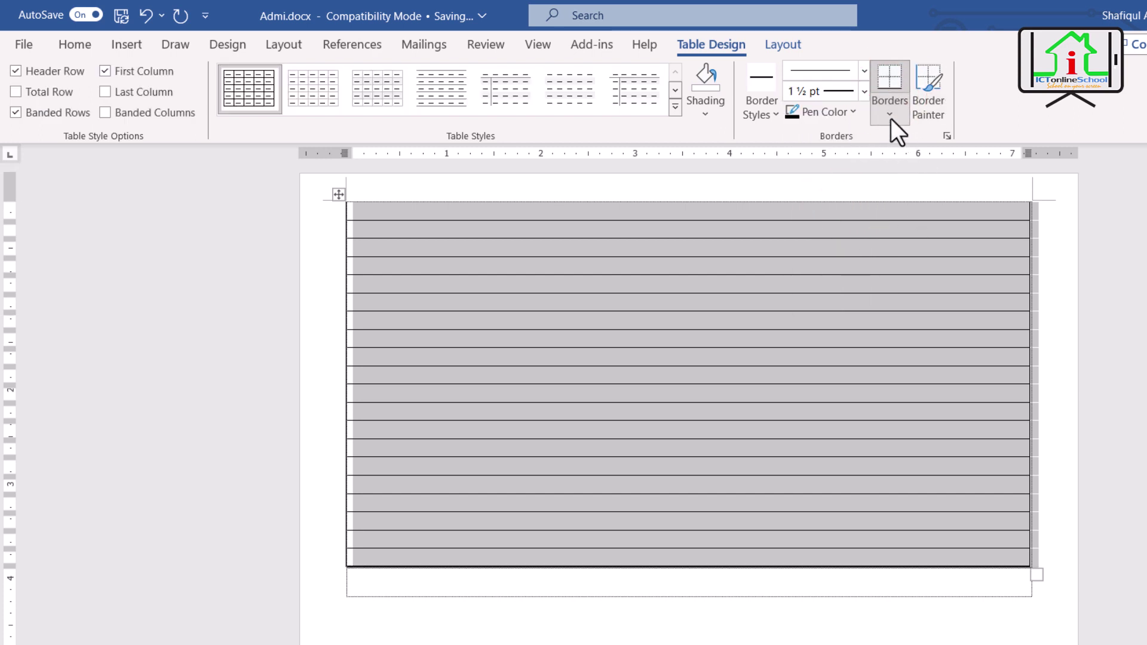
pyautogui.click(891, 117)
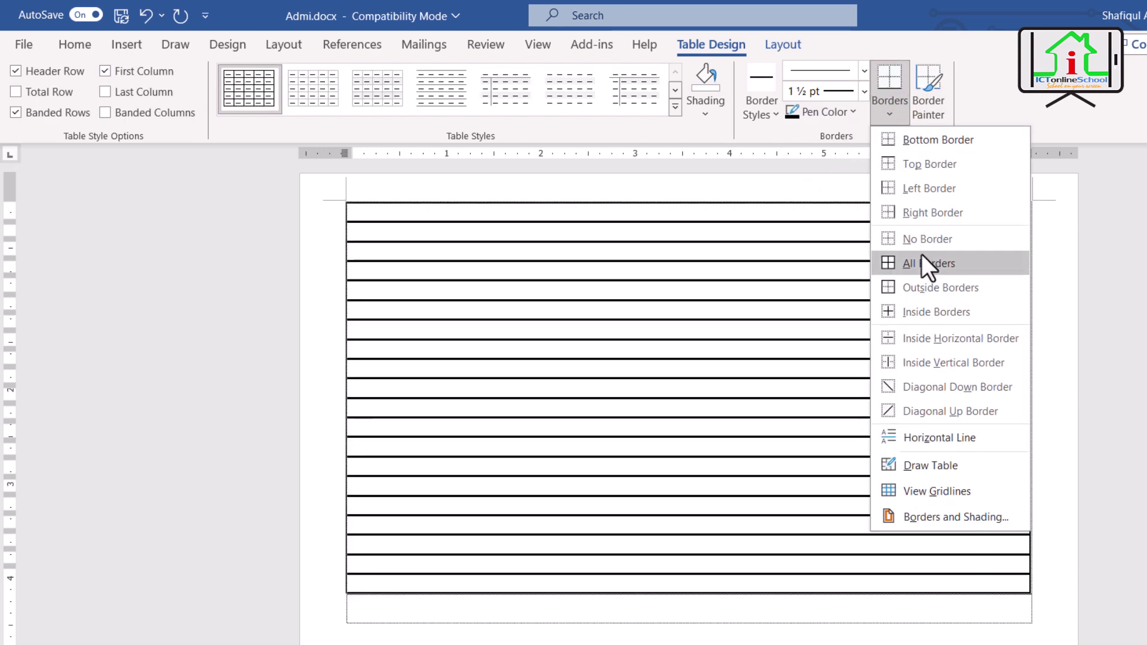
pyautogui.click(923, 258)
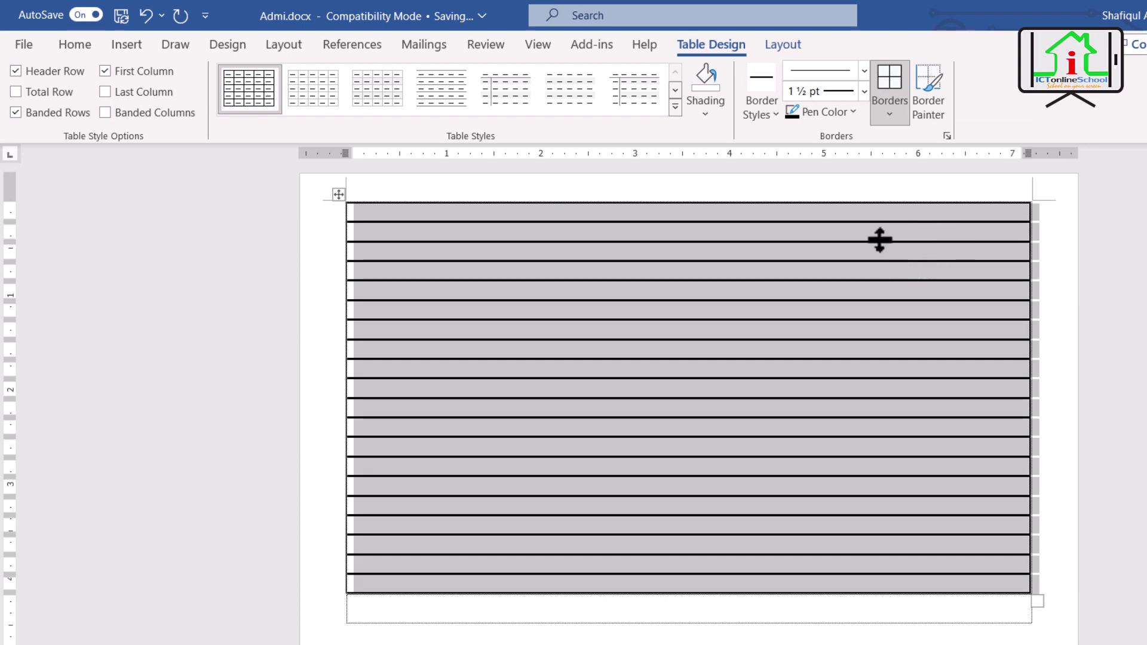
pyautogui.click(851, 112)
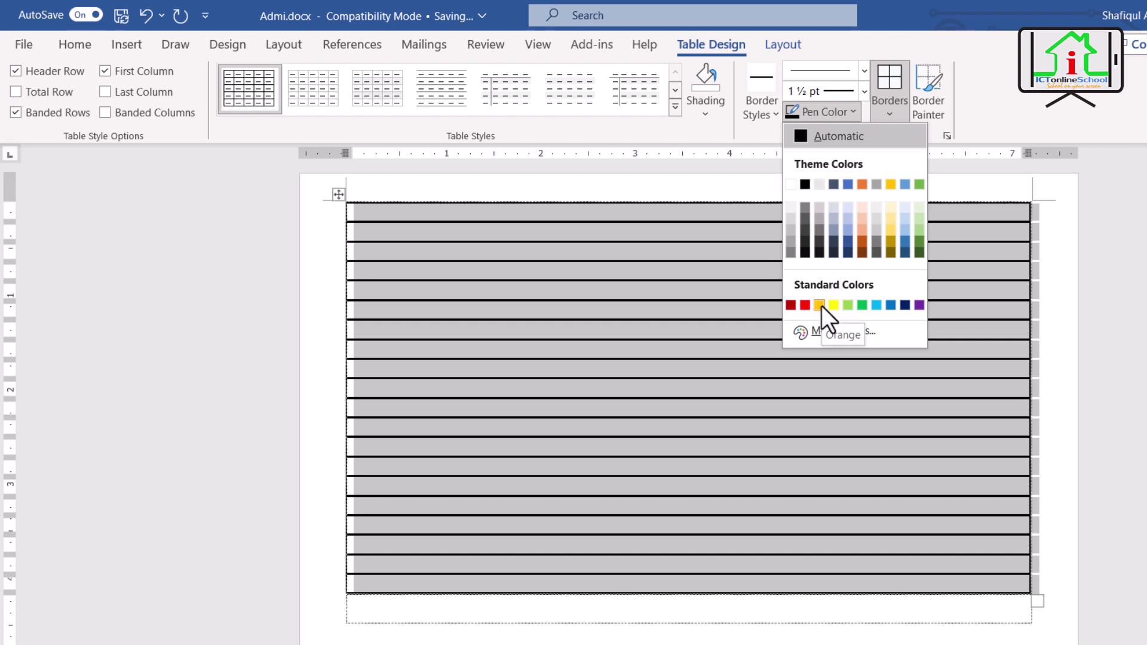
pyautogui.click(819, 305)
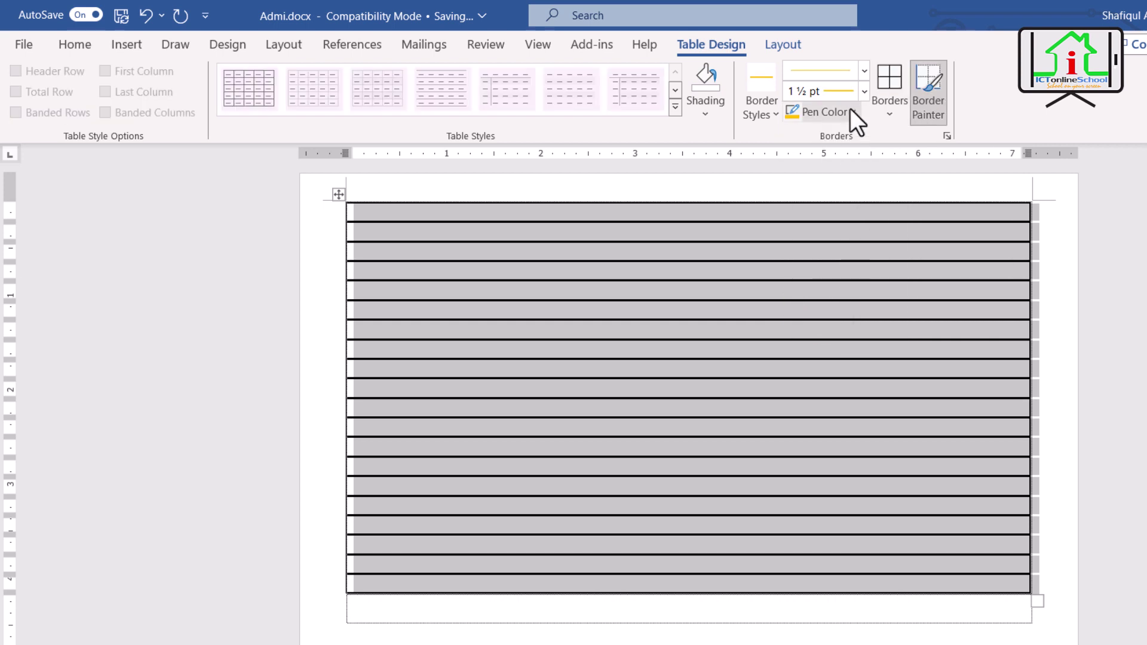
pyautogui.click(888, 89)
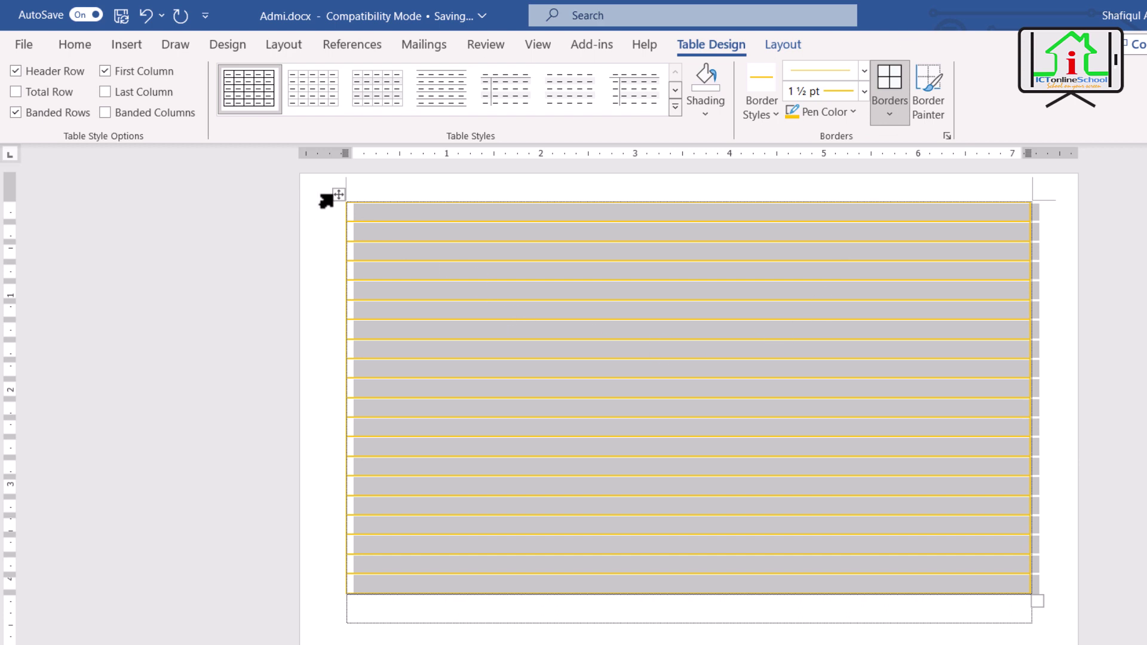
# Step: Turn on spacing between cells in Table Properties options so each row becomes a separate box
pyautogui.rightClick(334, 197)
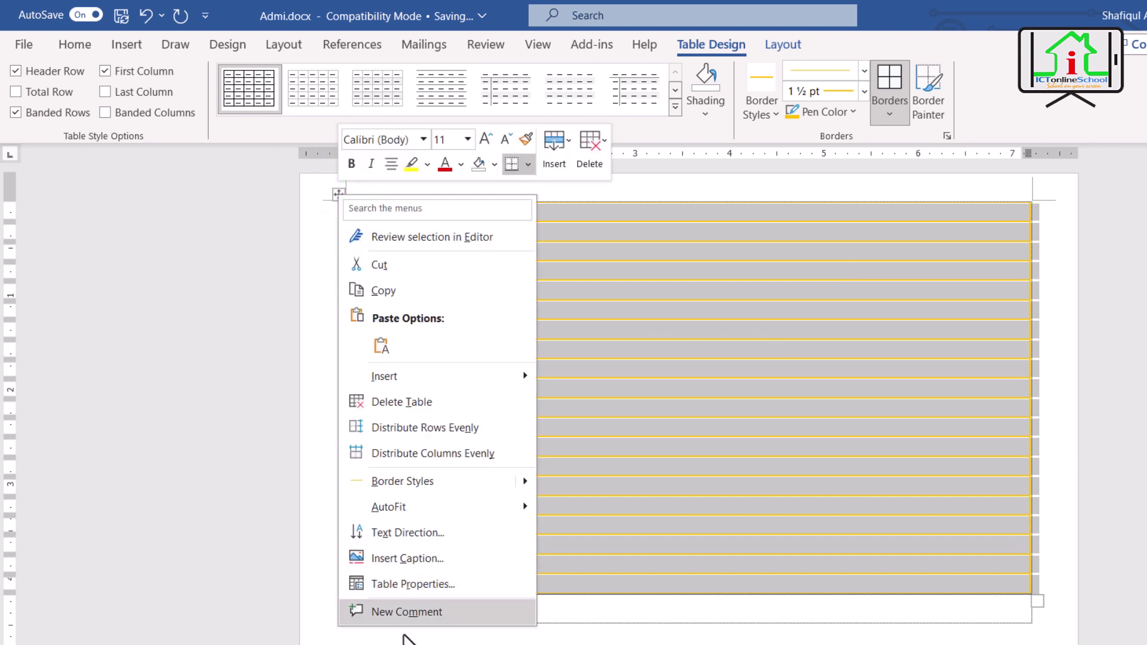
pyautogui.click(430, 584)
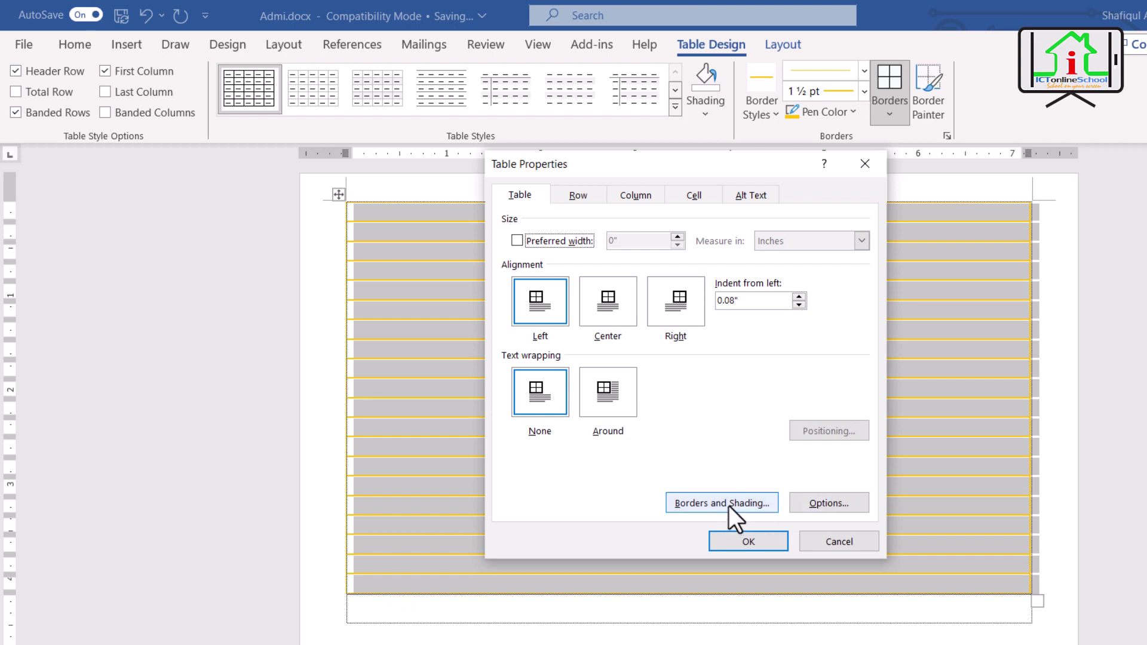
pyautogui.click(829, 501)
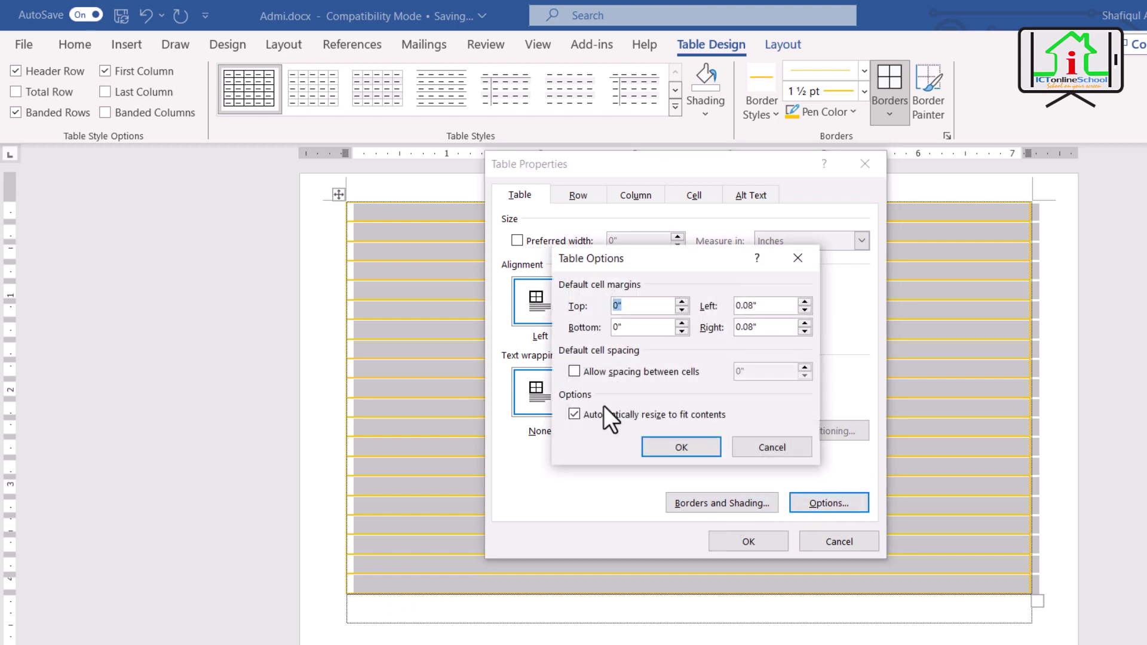
pyautogui.click(589, 371)
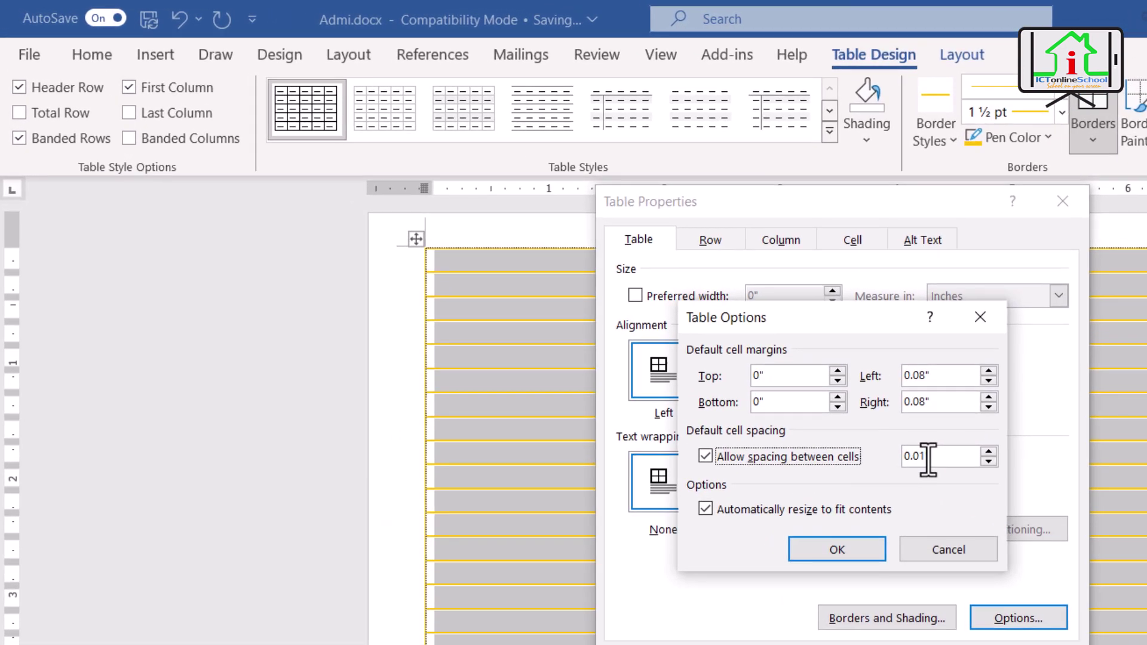
pyautogui.click(753, 374)
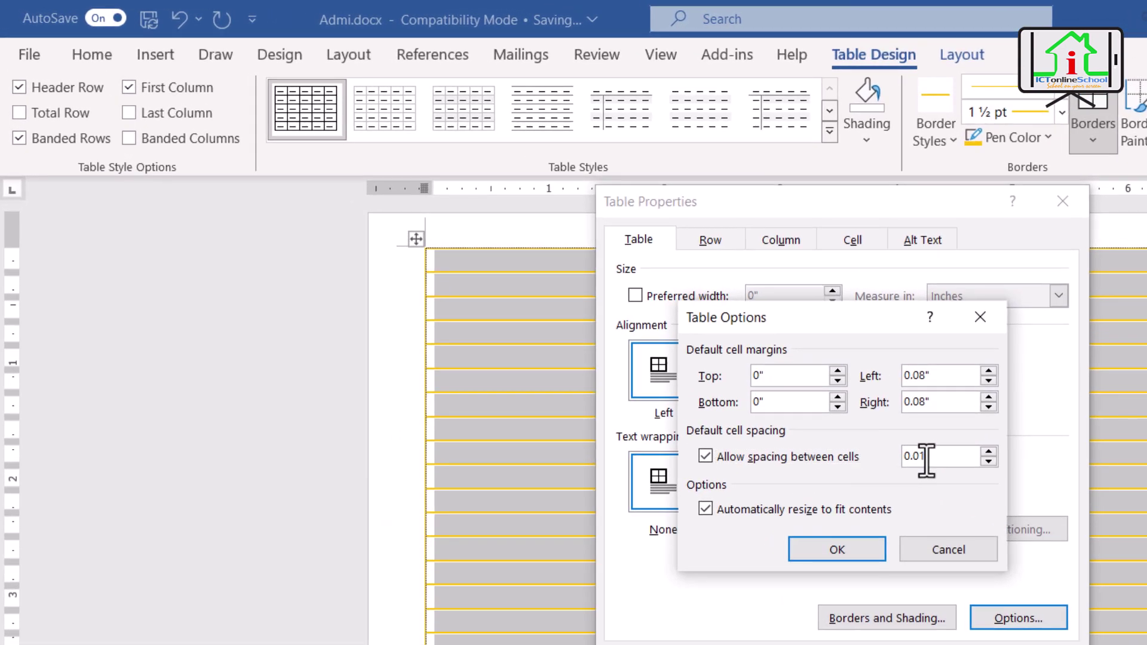
pyautogui.moveTo(925, 456); pyautogui.dragTo(919, 456)
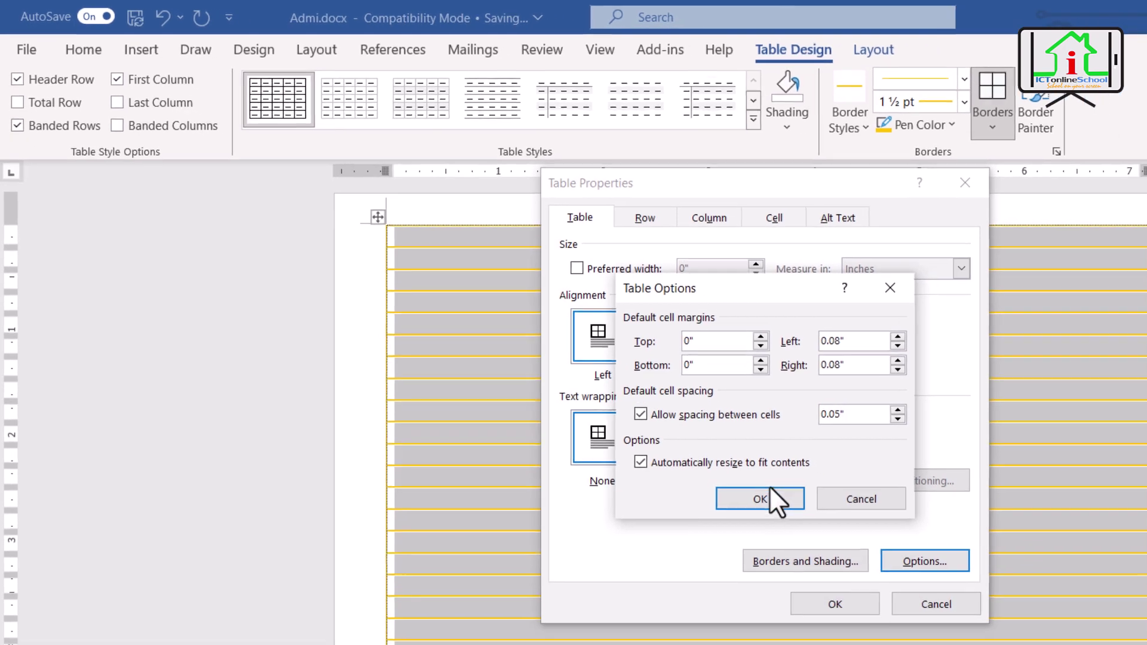
pyautogui.click(837, 548)
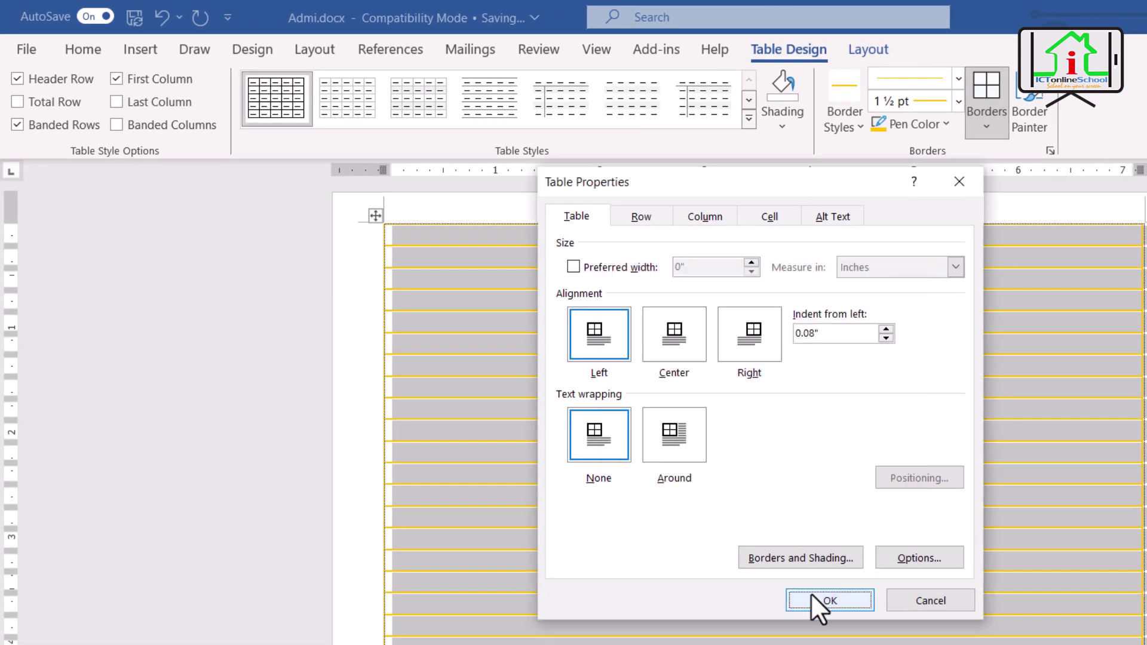
pyautogui.click(812, 596)
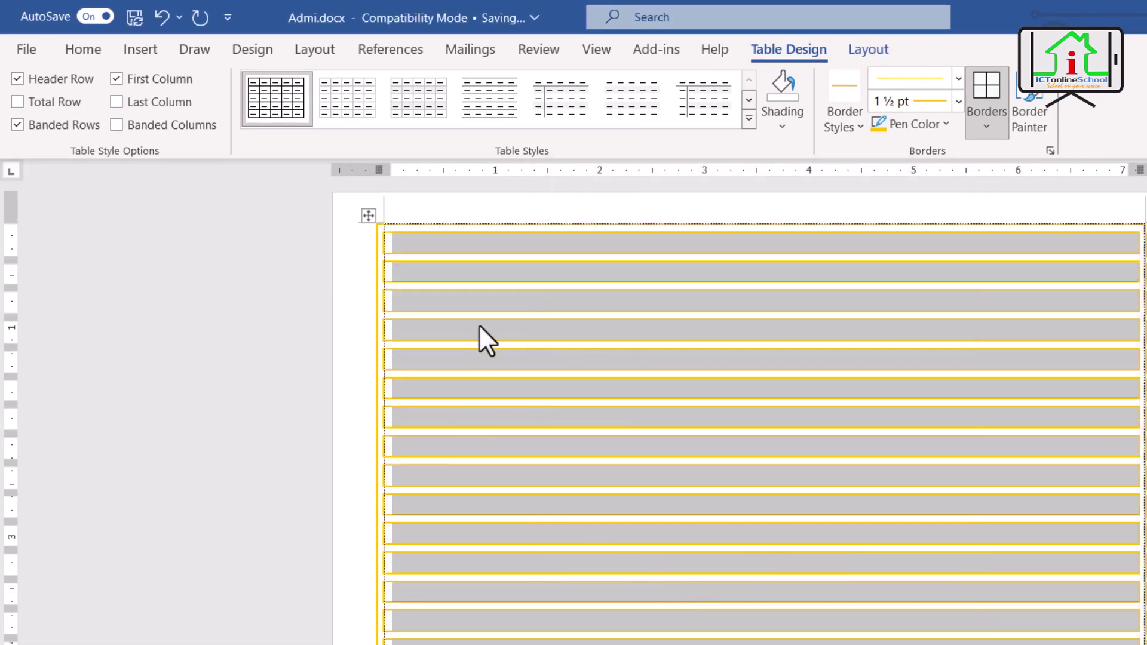
# Step: Undo the top-row change and delete the two blank rows above the bordered table
pyautogui.click(460, 246)
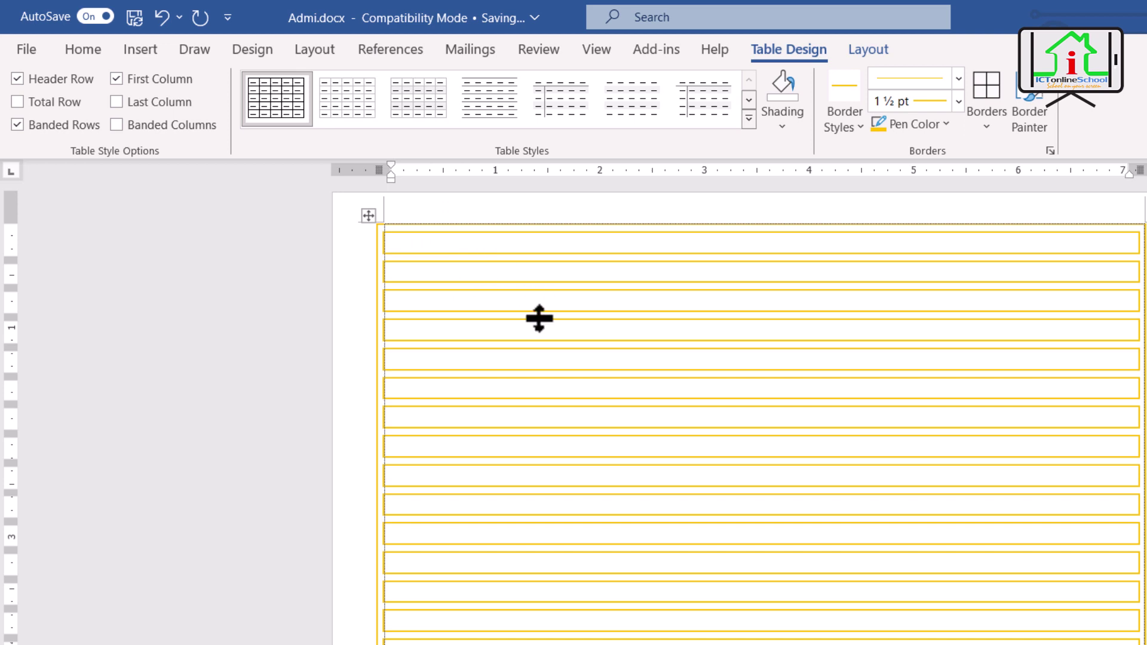
pyautogui.scroll(3, 538, 318)
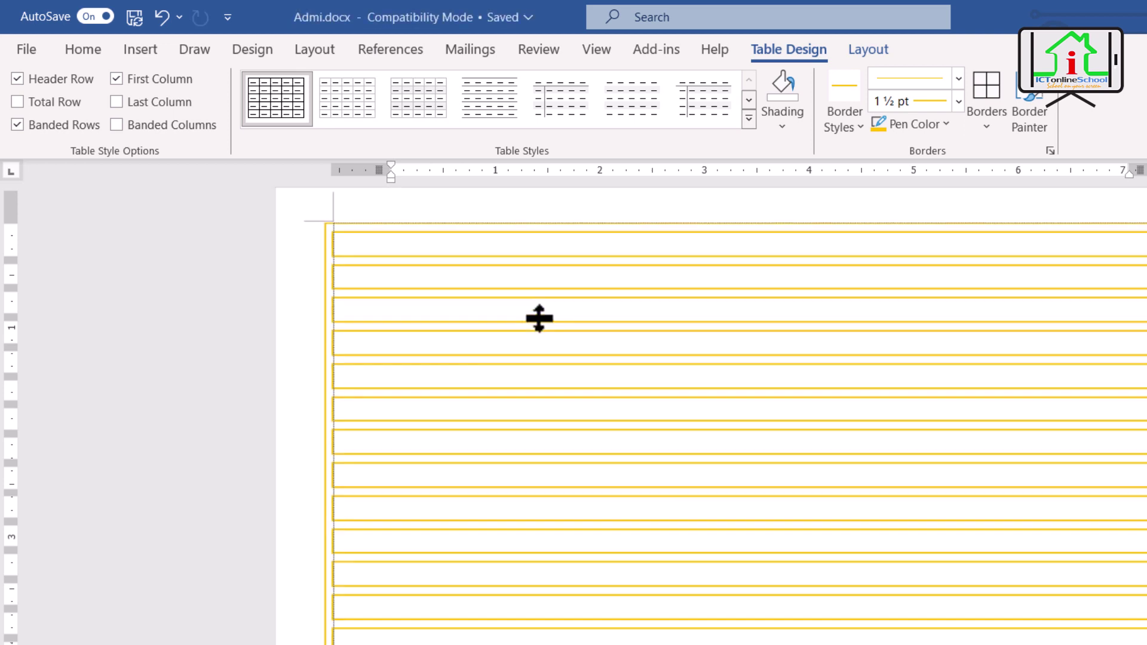
pyautogui.scroll(3, 473, 305)
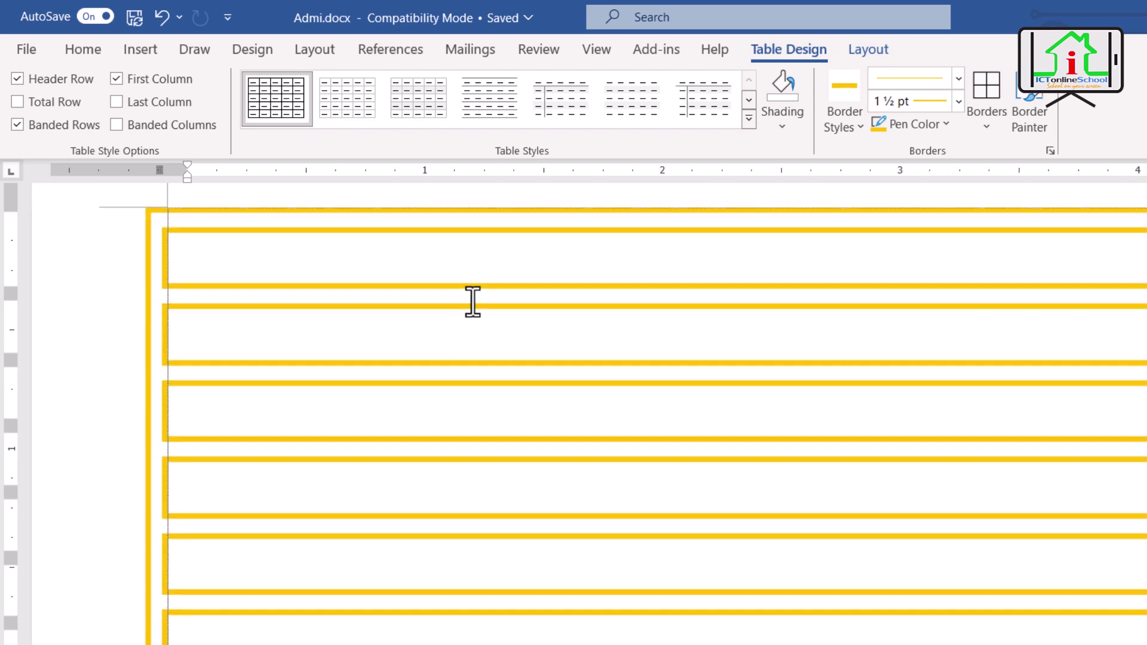
pyautogui.click(261, 253)
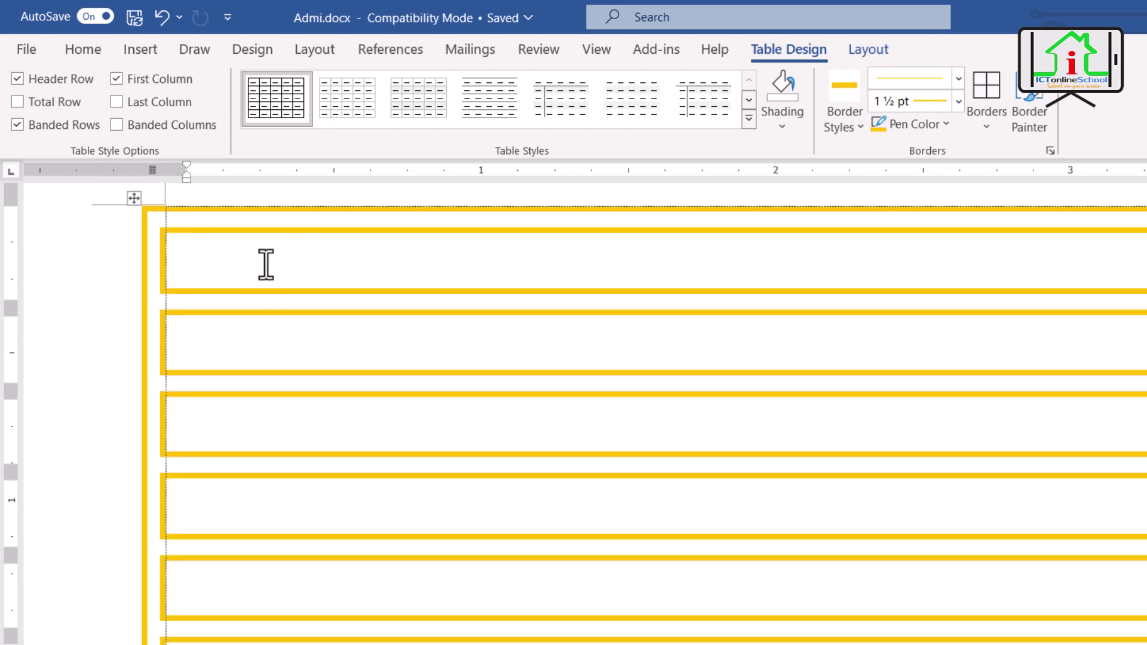
pyautogui.hotkey('ctrl', 'z')
pyautogui.hotkey('ctrl', 'z')
pyautogui.hotkey('ctrl', 'z')
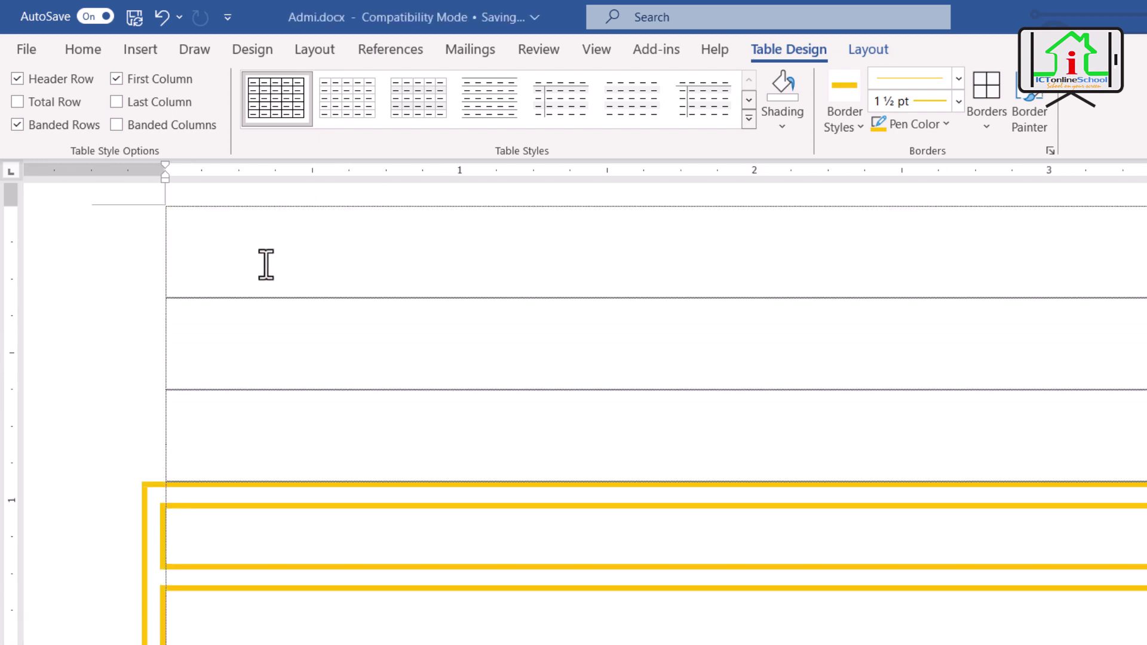
pyautogui.click(242, 553)
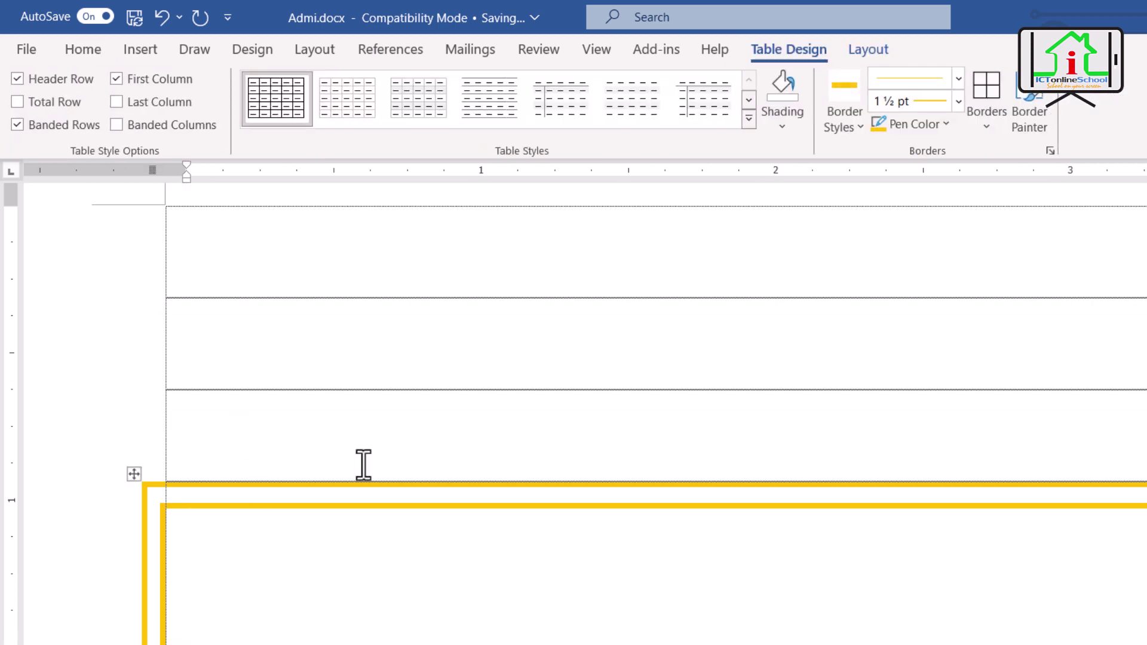
pyautogui.click(235, 251)
pyautogui.press('Delete')
pyautogui.press('Delete')
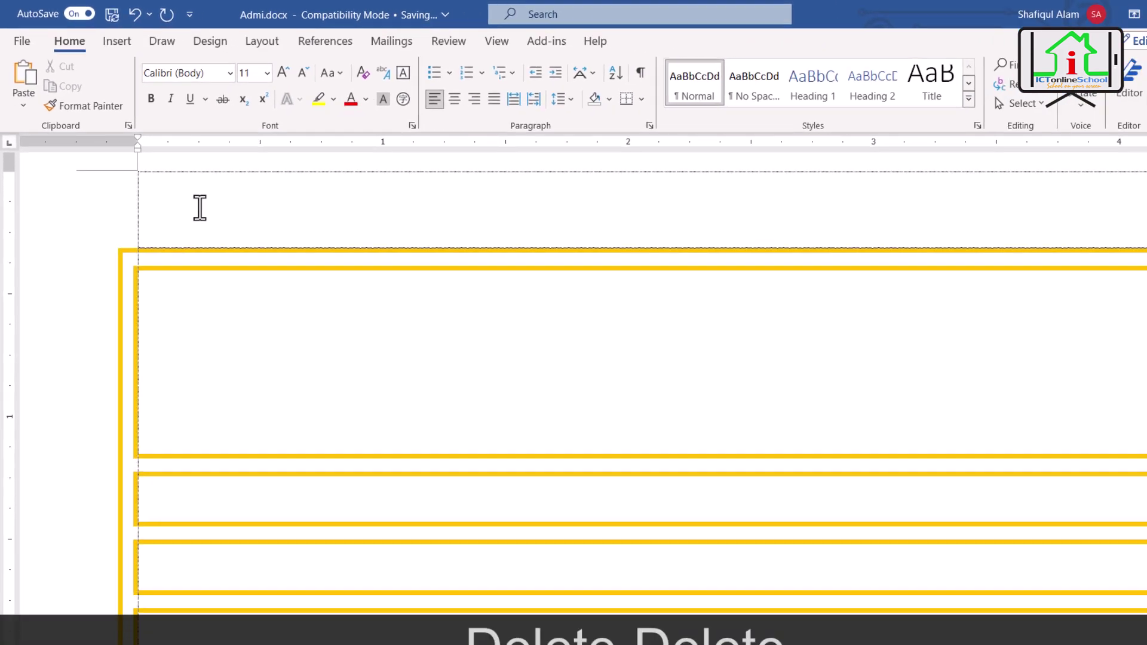
pyautogui.click(260, 361)
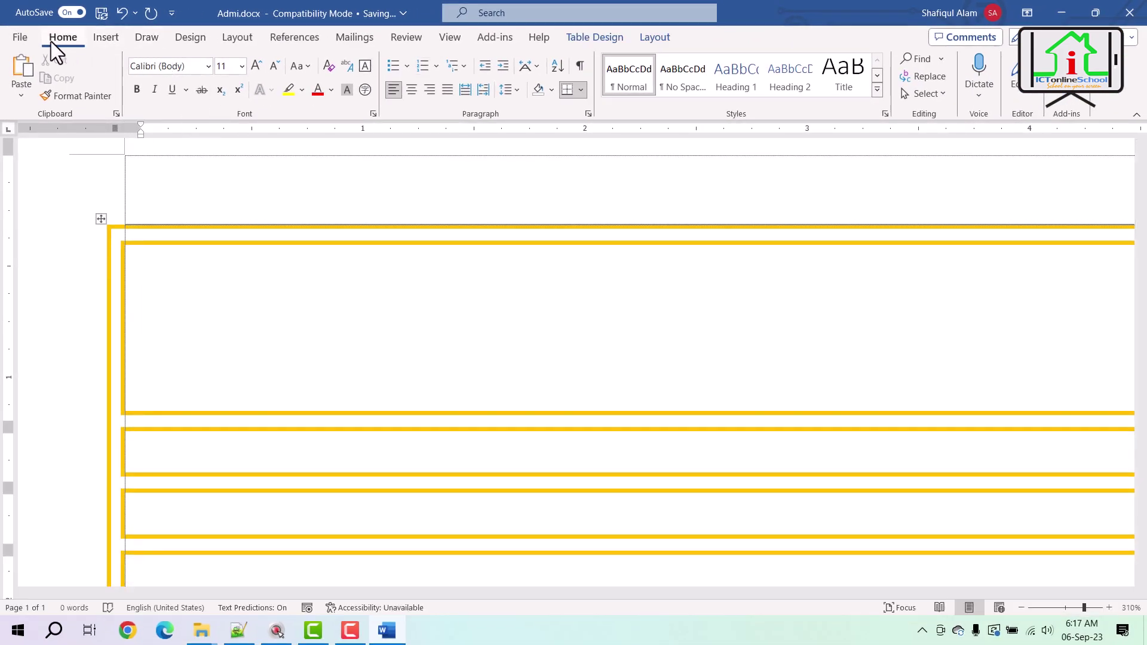
pyautogui.click(52, 39)
# Step: Shade the first card cell light grey and add four blank lines to make it taller
pyautogui.click(552, 90)
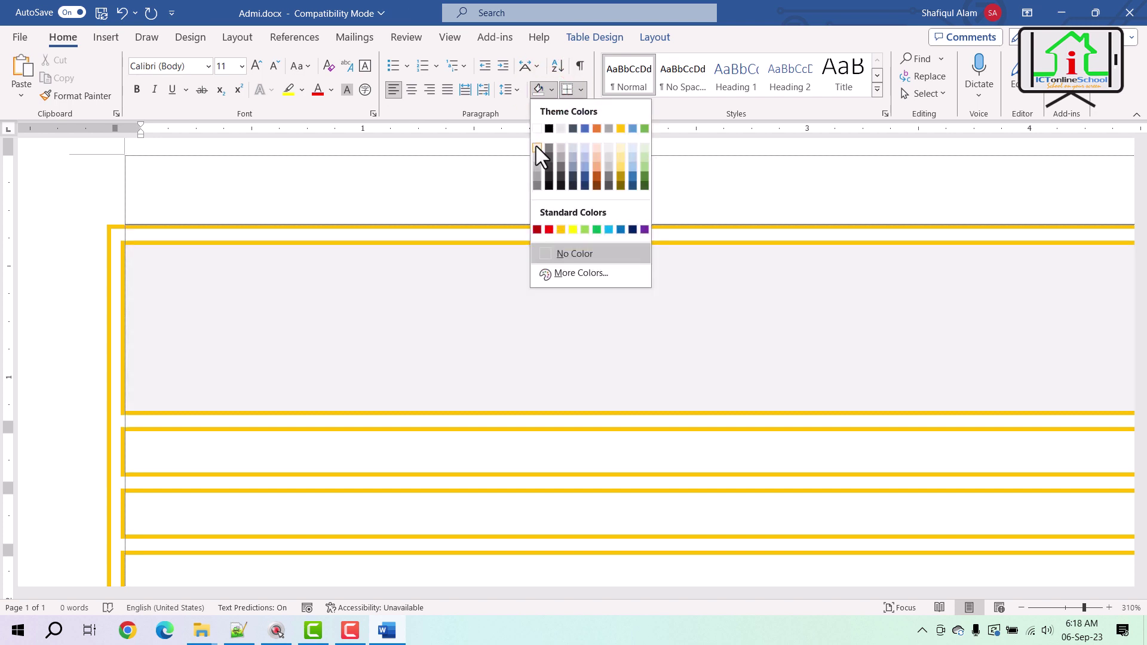
pyautogui.click(536, 145)
pyautogui.scroll(-8, 432, 309)
pyautogui.scroll(-7, 431, 308)
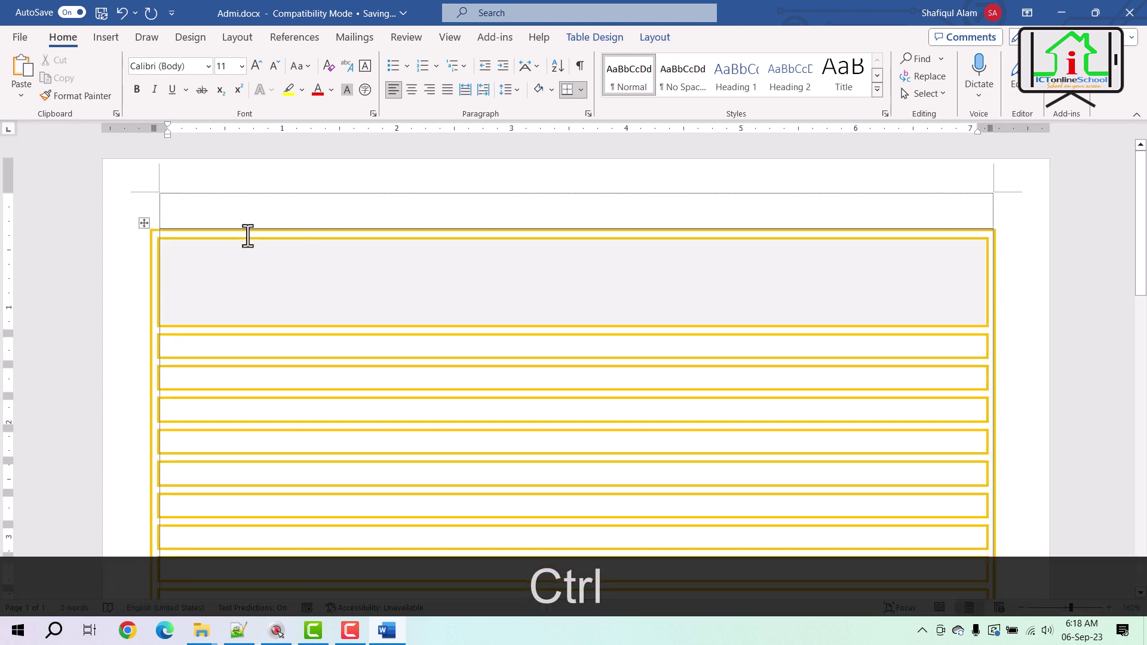
pyautogui.press('Return')
pyautogui.press('Return')
pyautogui.press('Return')
pyautogui.press('Return')
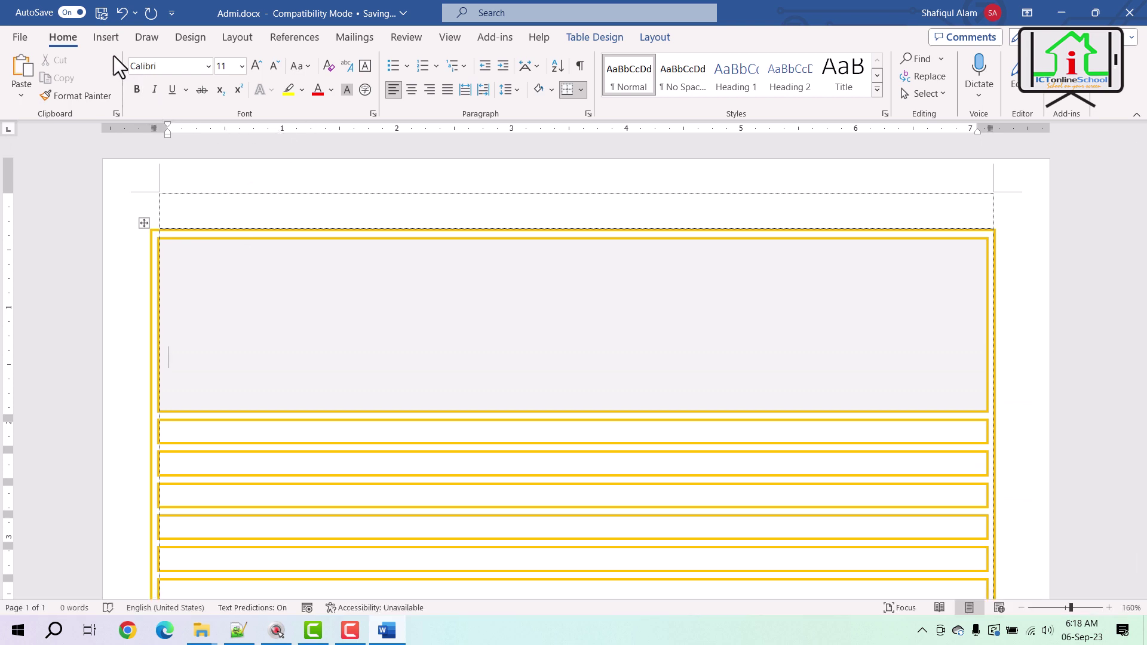
pyautogui.click(107, 38)
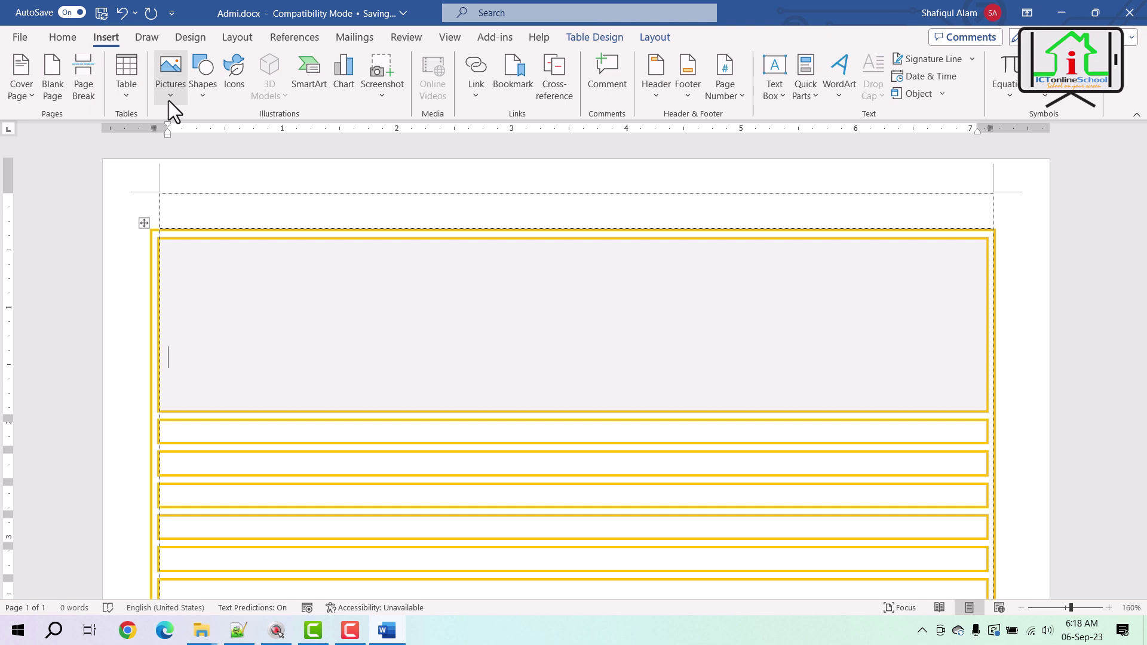
pyautogui.click(196, 90)
# Step: Draw a rectangle across the top of the card's first table cell as a banner
pyautogui.click(253, 136)
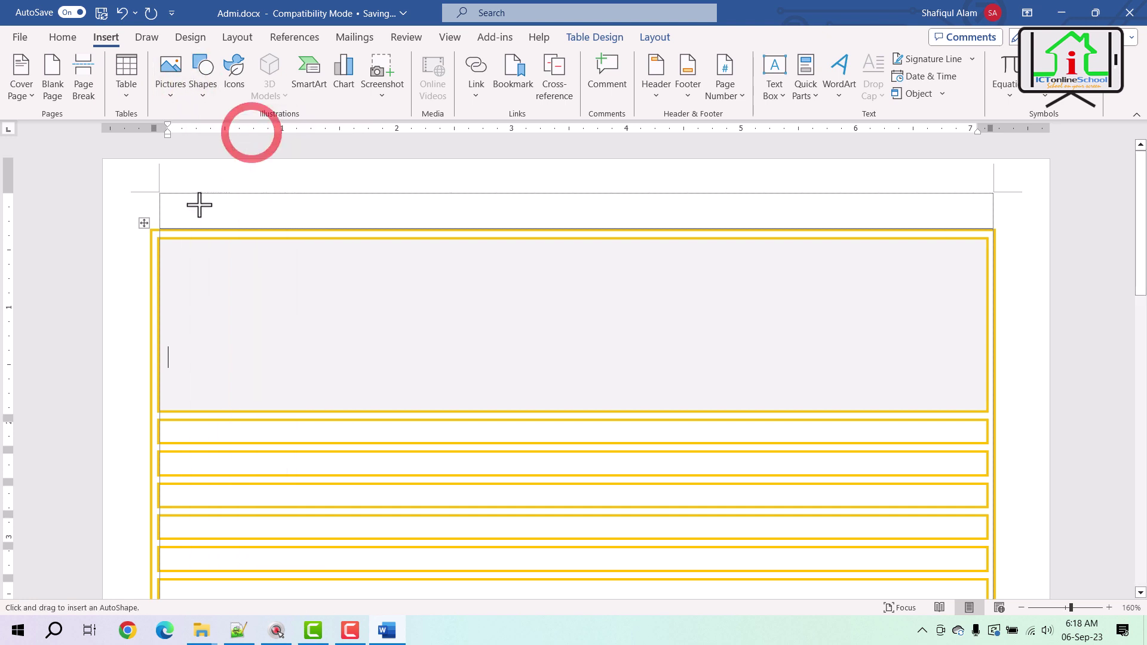
pyautogui.moveTo(163, 243); pyautogui.dragTo(980, 295)
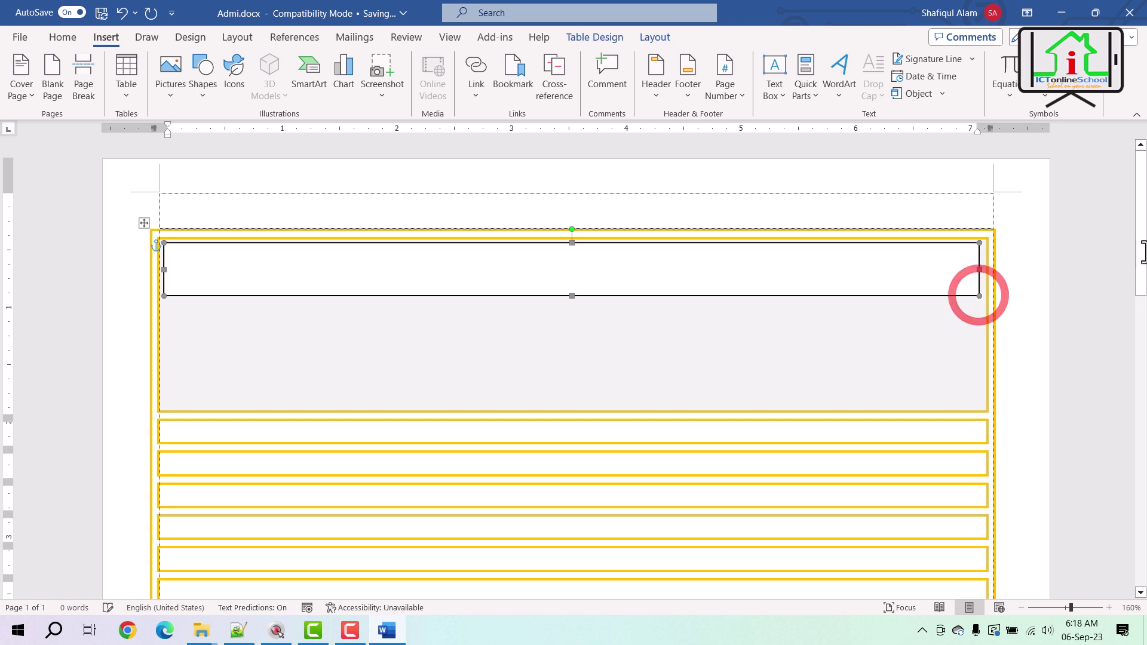
pyautogui.moveTo(677, 277); pyautogui.dragTo(681, 309)
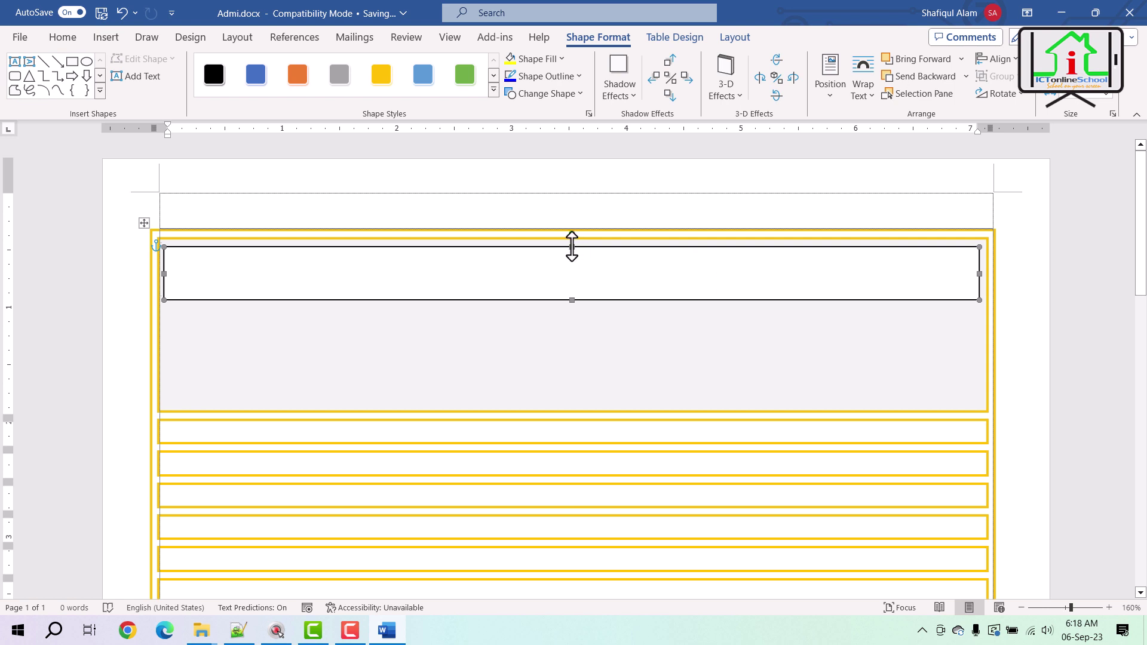
pyautogui.moveTo(571, 246); pyautogui.dragTo(571, 244)
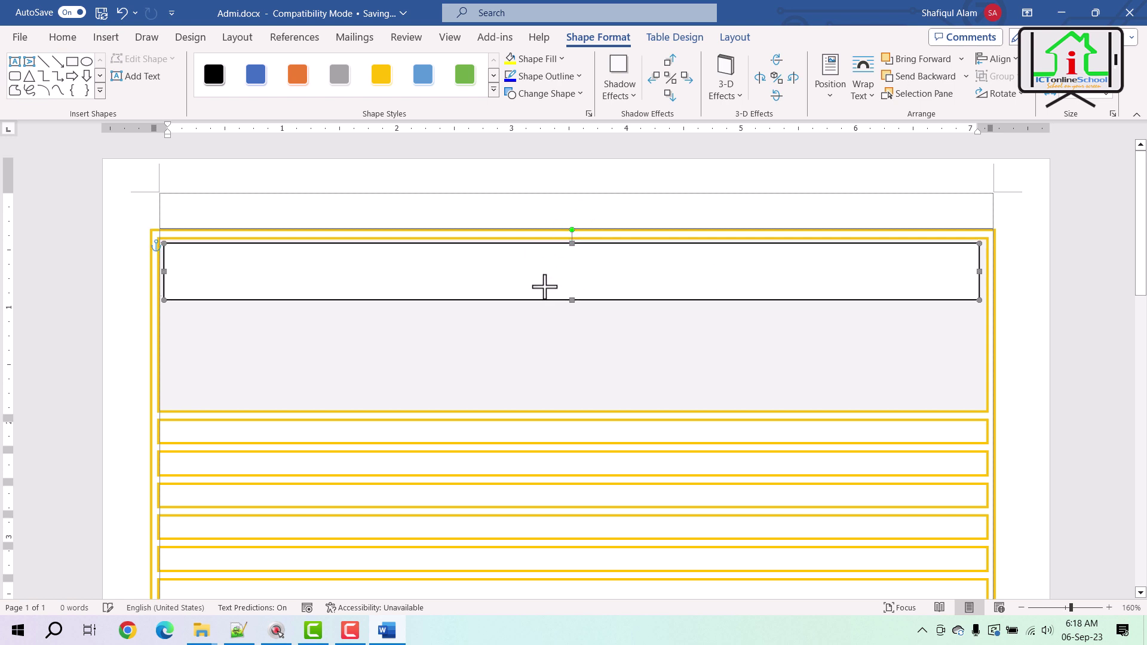
# Step: Fill the banner rectangle with standard red and remove its outline
pyautogui.click(562, 61)
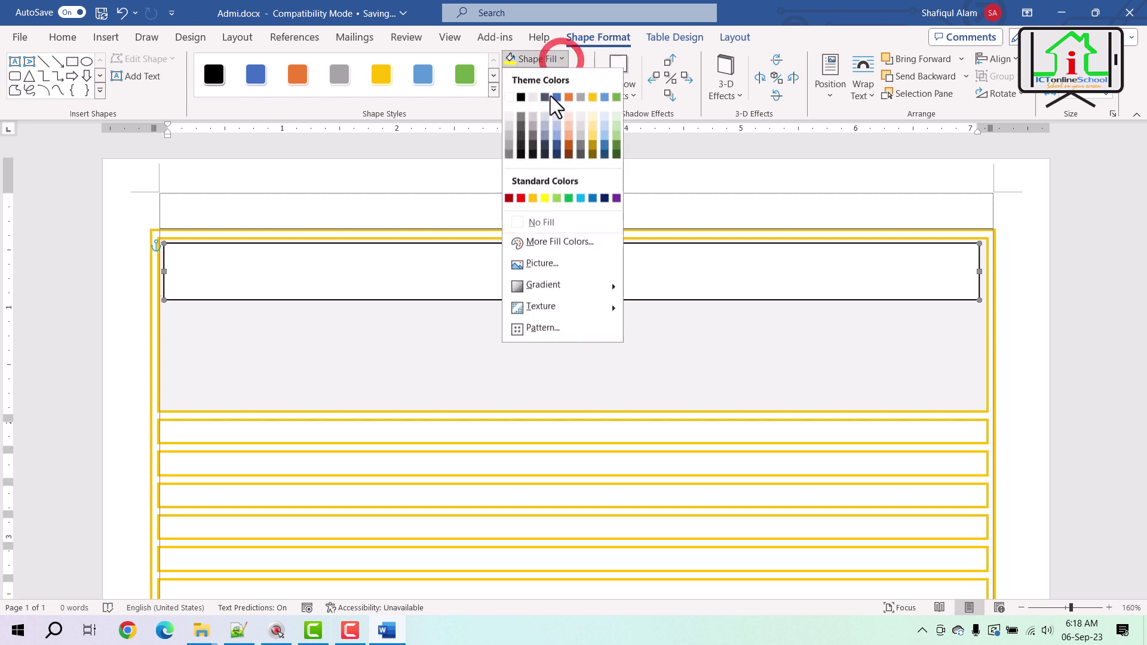
pyautogui.click(521, 198)
pyautogui.click(579, 78)
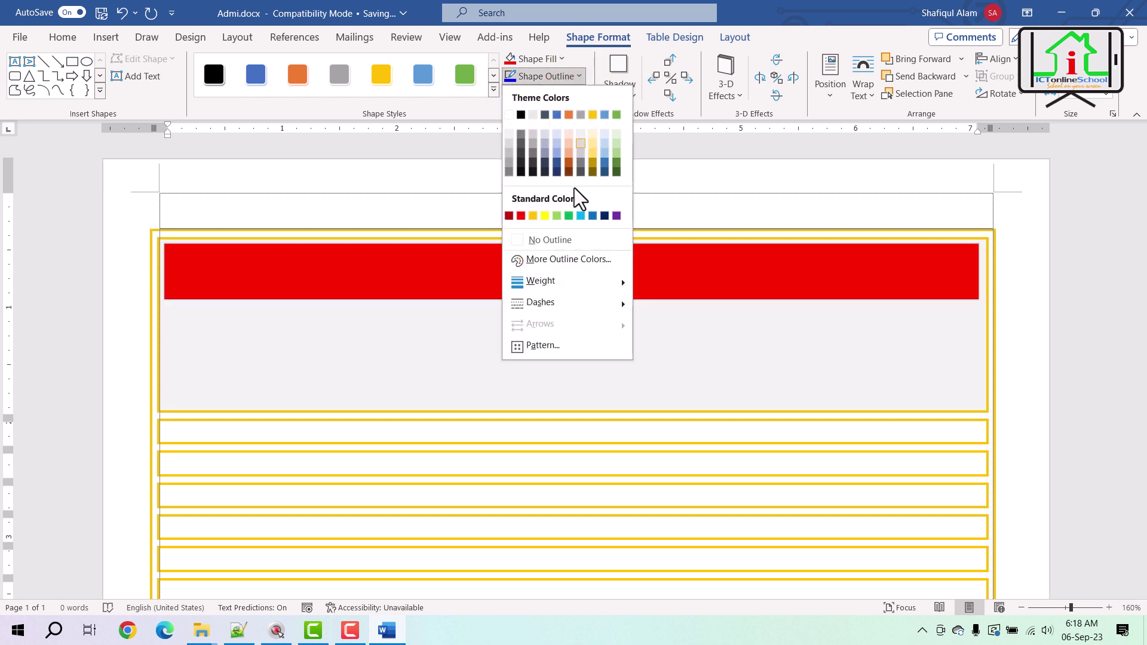
pyautogui.click(555, 242)
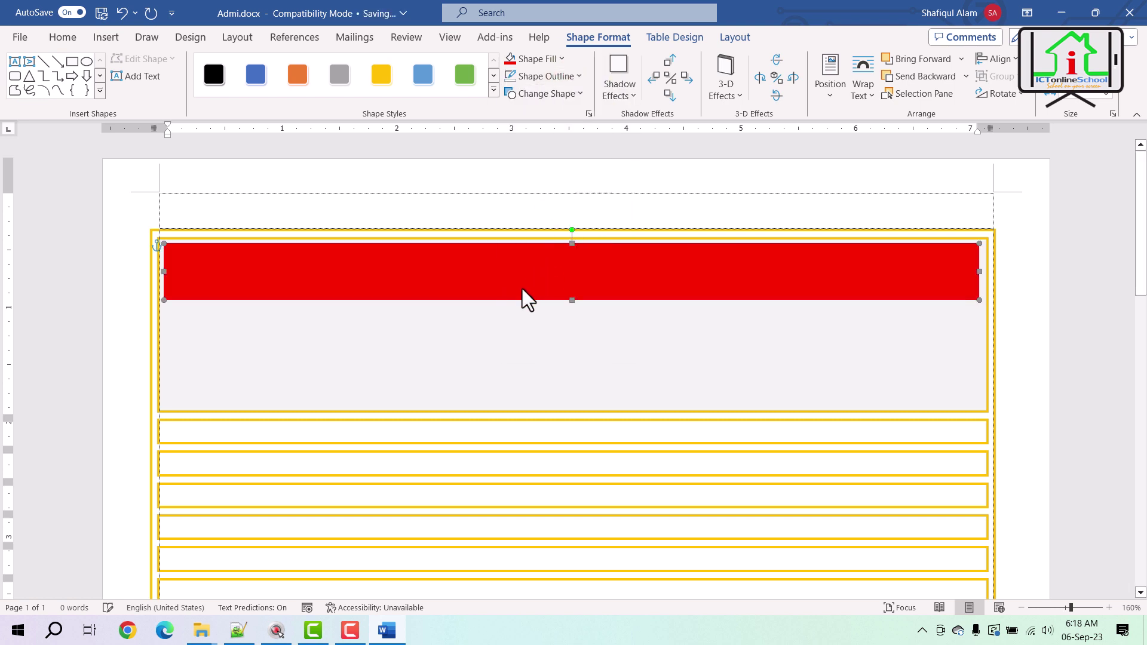
pyautogui.click(522, 340)
pyautogui.click(615, 273)
# Step: Turn the red banner into a text box with Add Text, cancelling the Paste Special attempt
pyautogui.rightClick(615, 273)
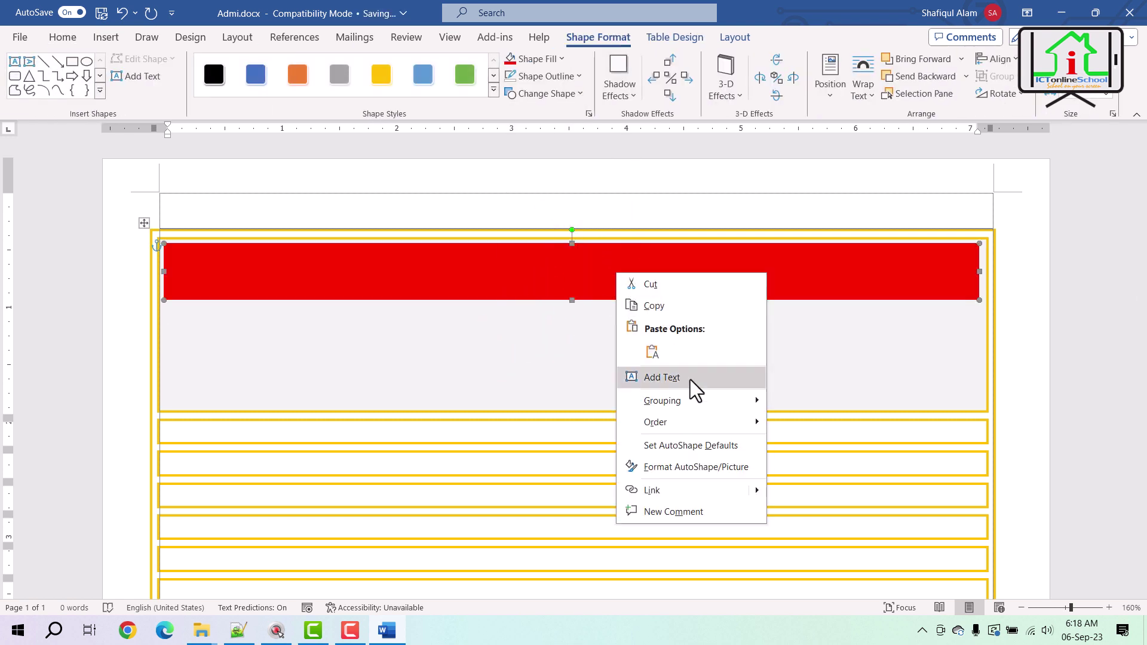
pyautogui.click(697, 376)
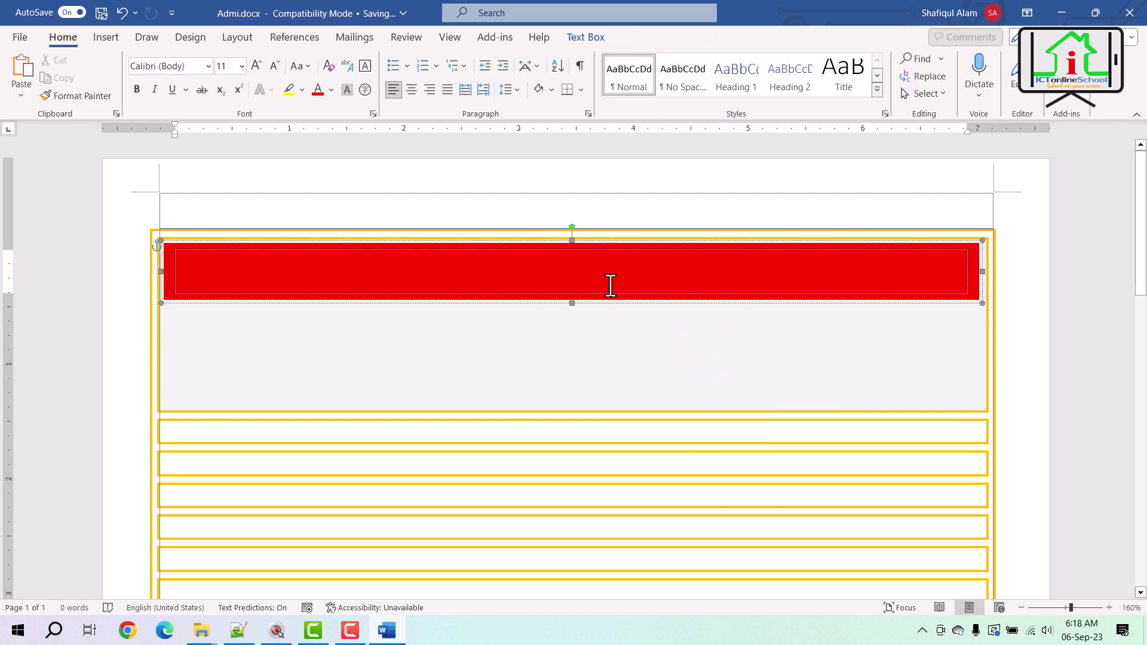
pyautogui.hotkey('ctrl', 'alt', 'v')
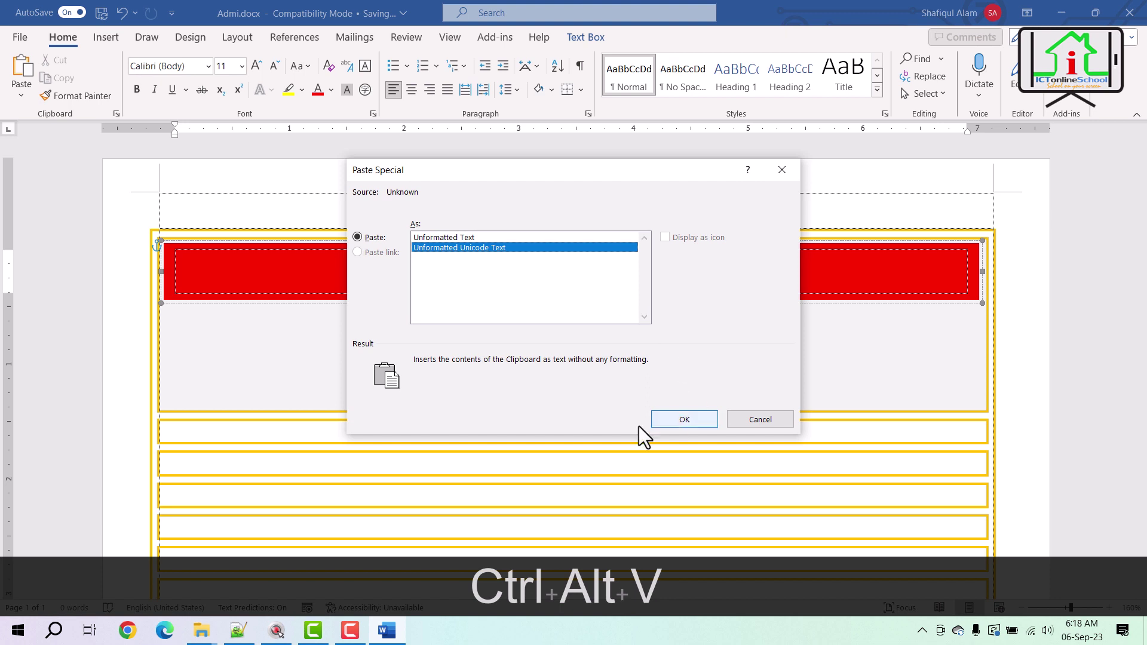
pyautogui.click(777, 422)
# Step: Copy the six Bengali card lines from Notepad++ and return to Word
pyautogui.click(922, 631)
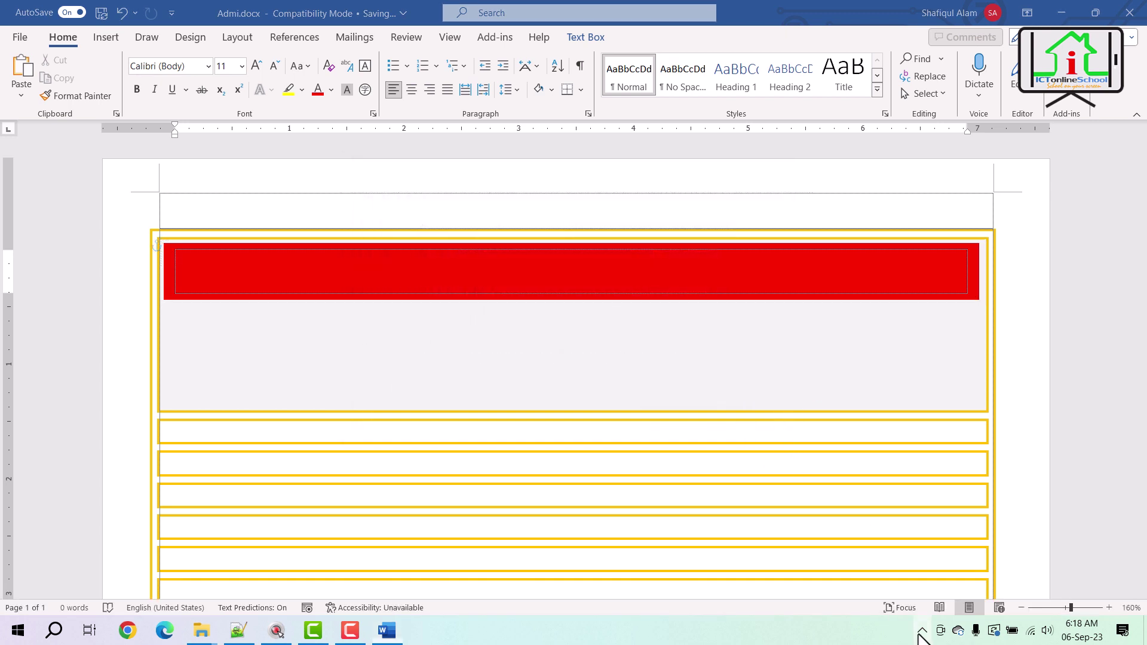
pyautogui.click(338, 286)
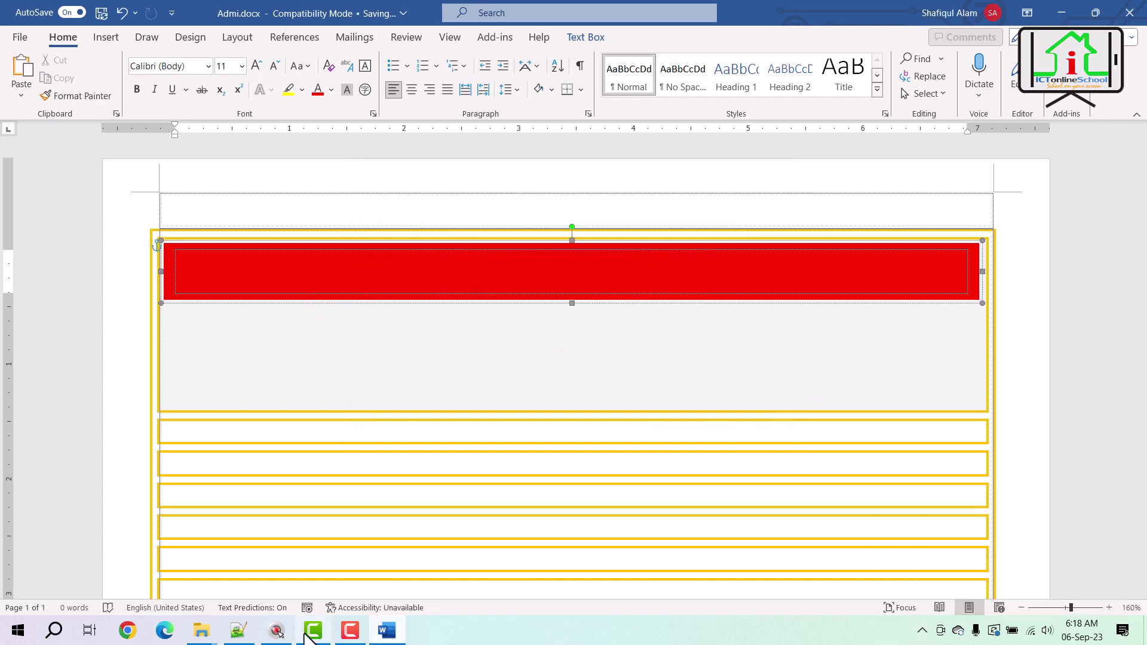
pyautogui.click(240, 630)
pyautogui.moveTo(252, 215); pyautogui.dragTo(39, 89)
pyautogui.hotkey('ctrl', 'c')
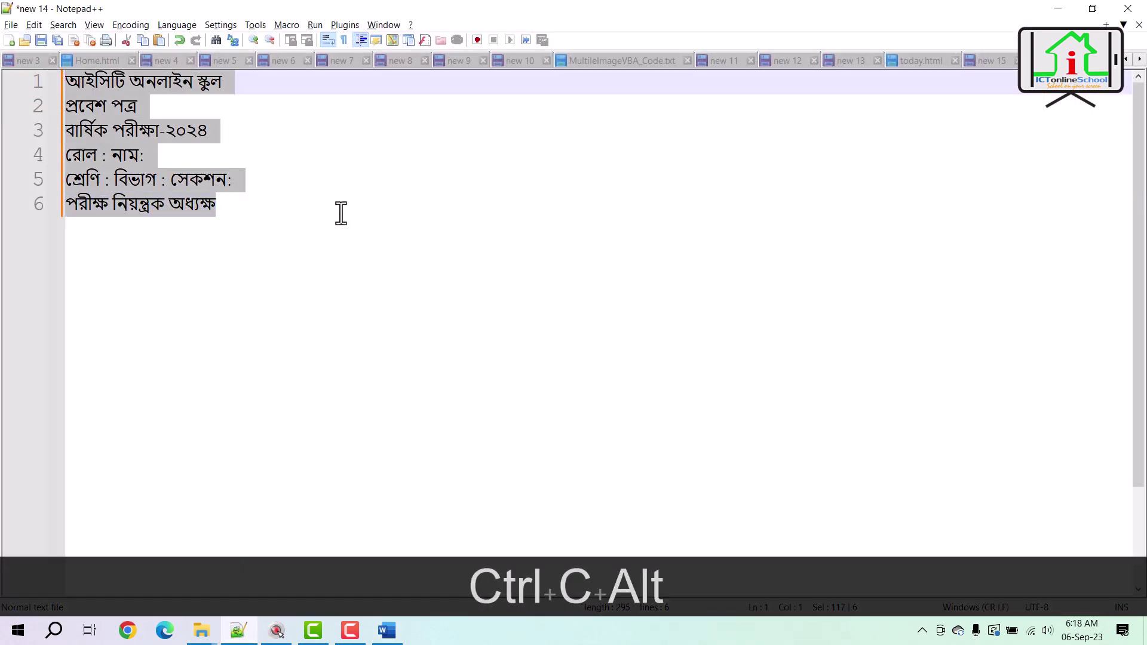
pyautogui.hotkey('alt', 'Tab')
# Step: Paste the Bengali lines into the cell and move 'আইসিটি অনলাইন স্কুল' into the red banner
pyautogui.click(267, 332)
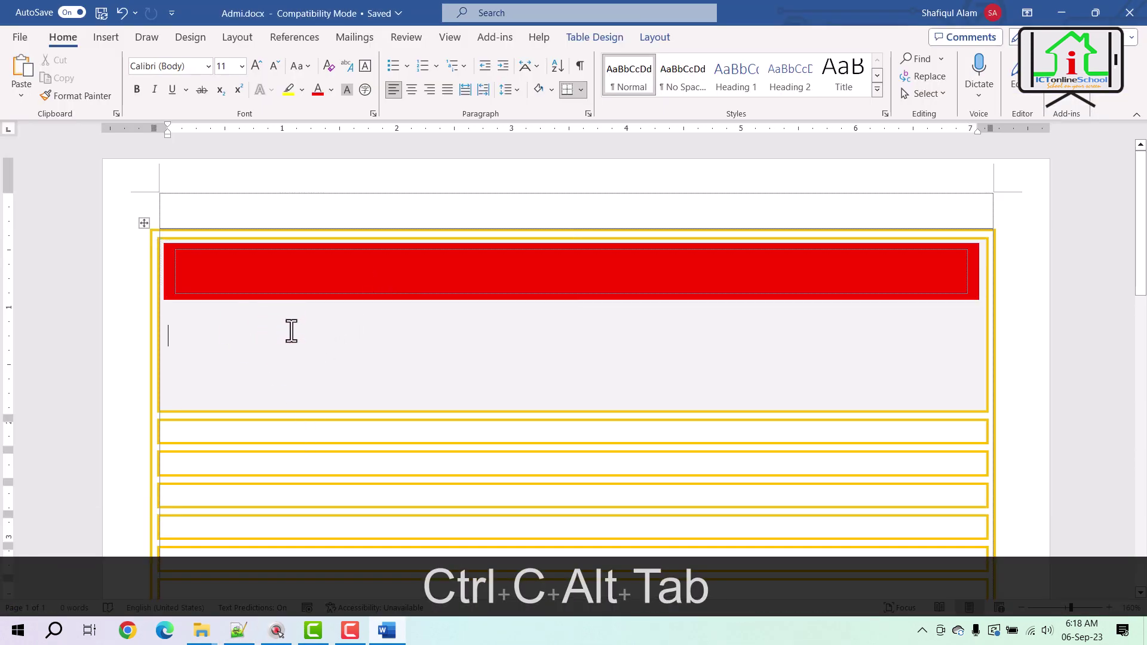
pyautogui.hotkey('ctrl', 'v')
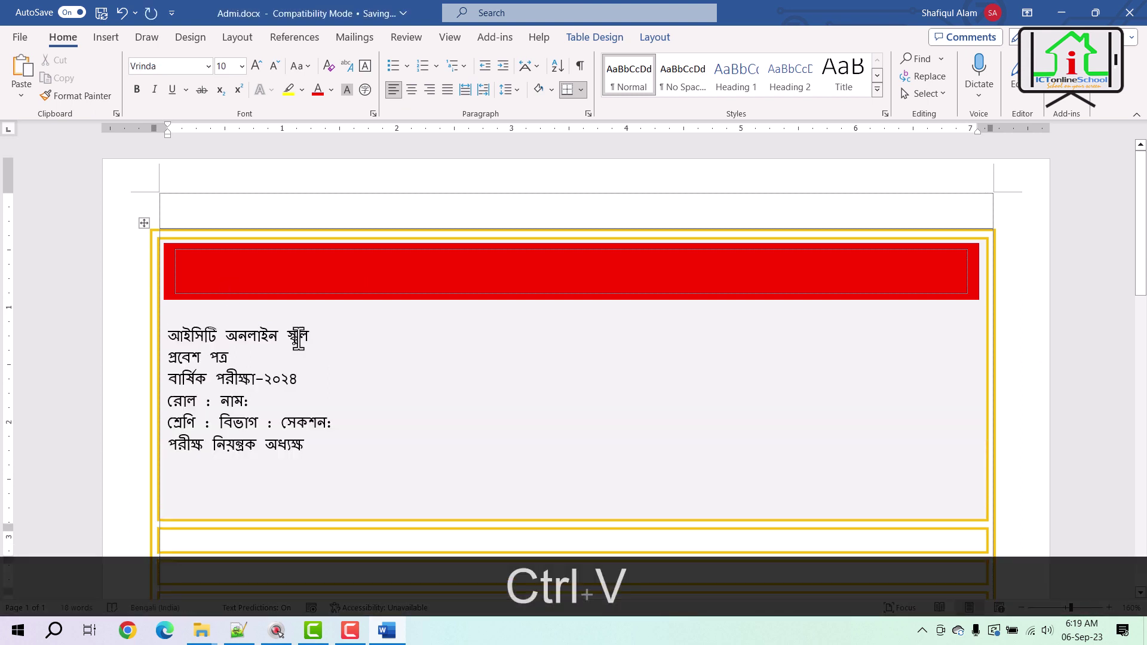
pyautogui.tripleClick(205, 335)
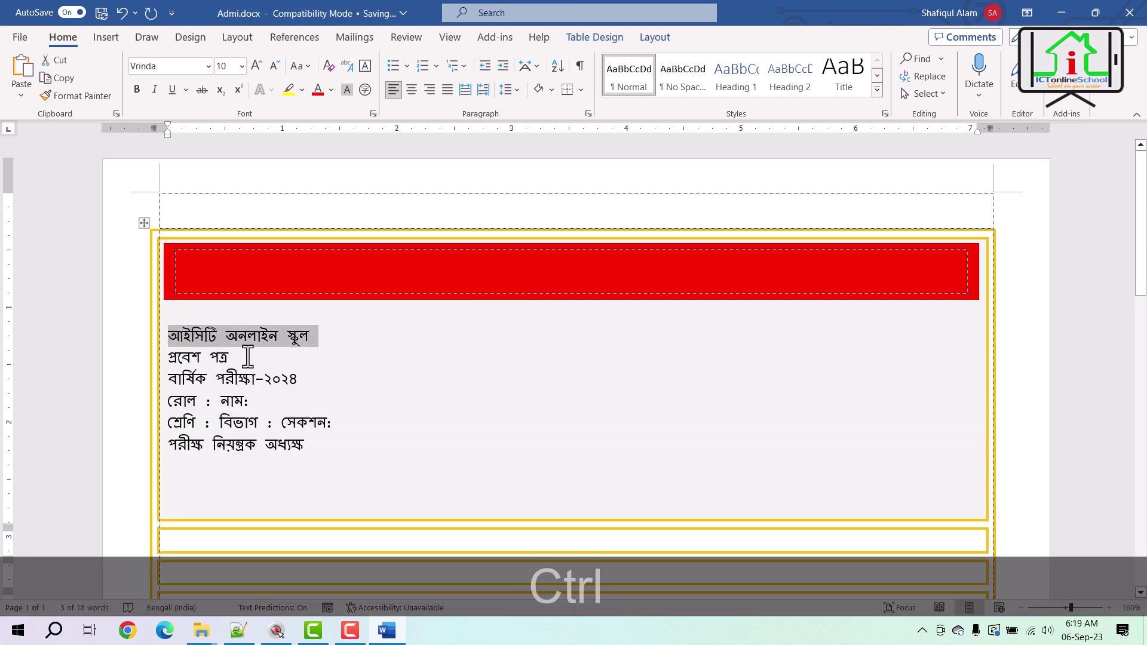
pyautogui.hotkey('ctrl', 'x')
pyautogui.click(356, 275)
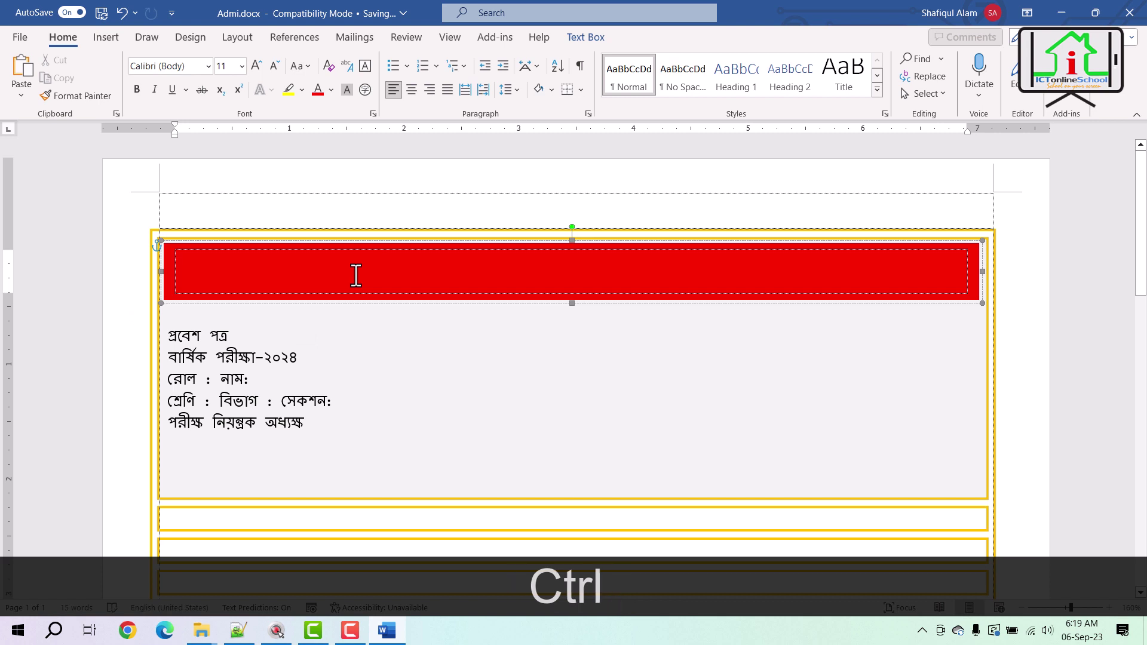
pyautogui.hotkey('ctrl', 'v')
# Step: Make the banner title 18 pt, centred, white and bold
pyautogui.moveTo(335, 269); pyautogui.dragTo(175, 263)
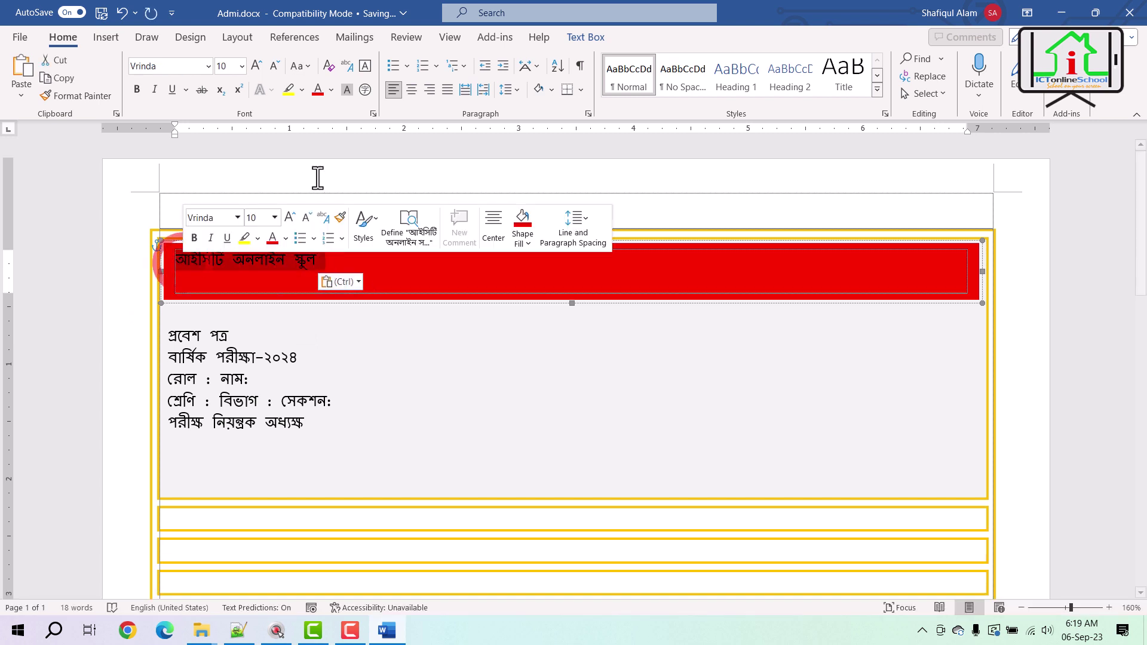
pyautogui.click(256, 66)
pyautogui.click(257, 65)
pyautogui.click(257, 65)
pyautogui.click(257, 65)
pyautogui.click(257, 65)
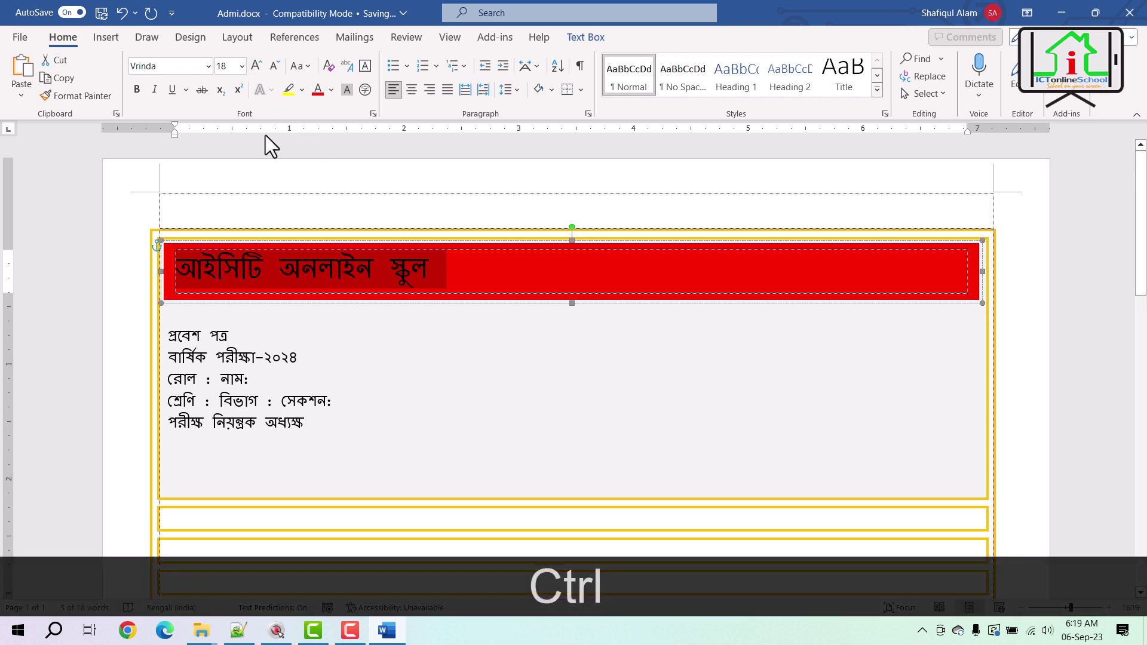
pyautogui.click(410, 89)
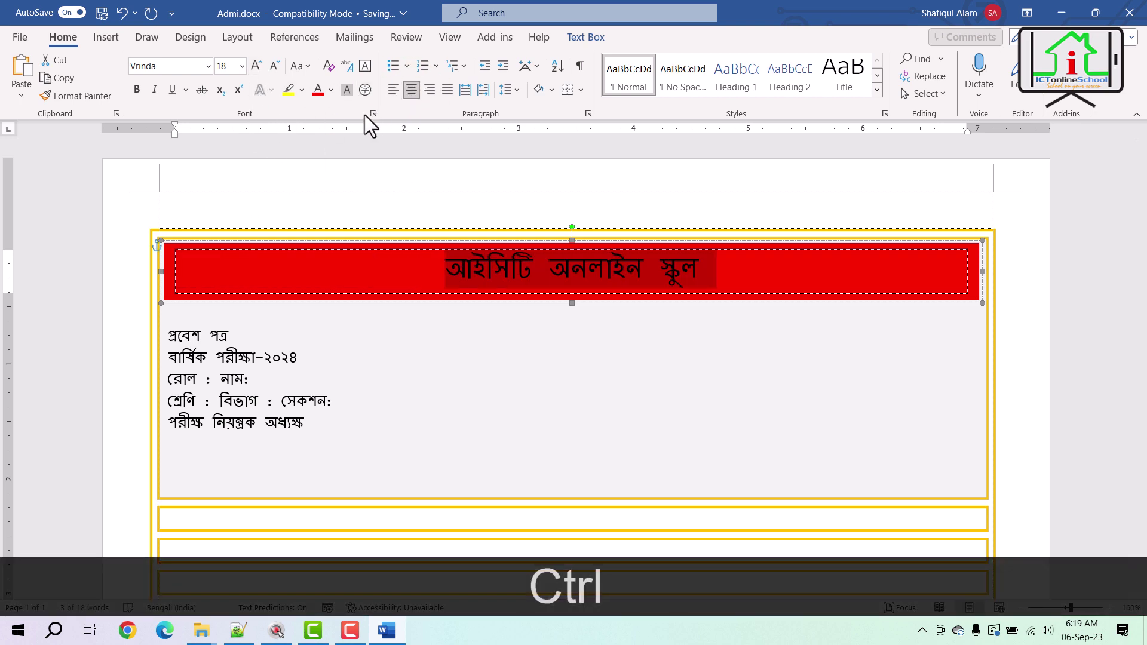
pyautogui.click(330, 91)
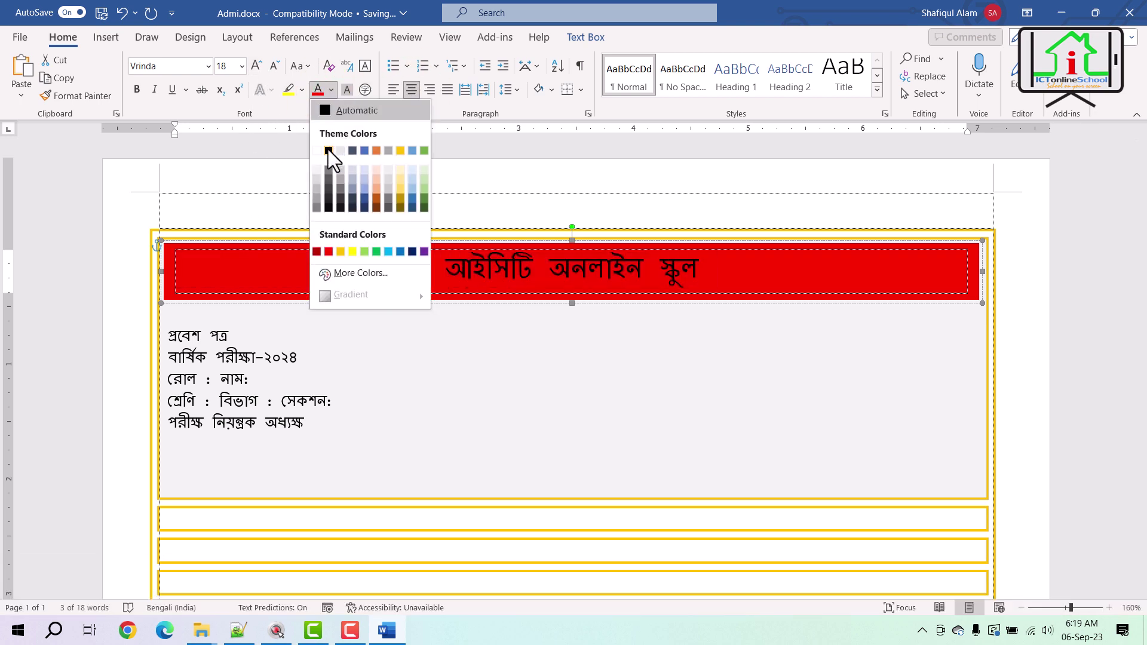
pyautogui.click(316, 148)
pyautogui.click(137, 89)
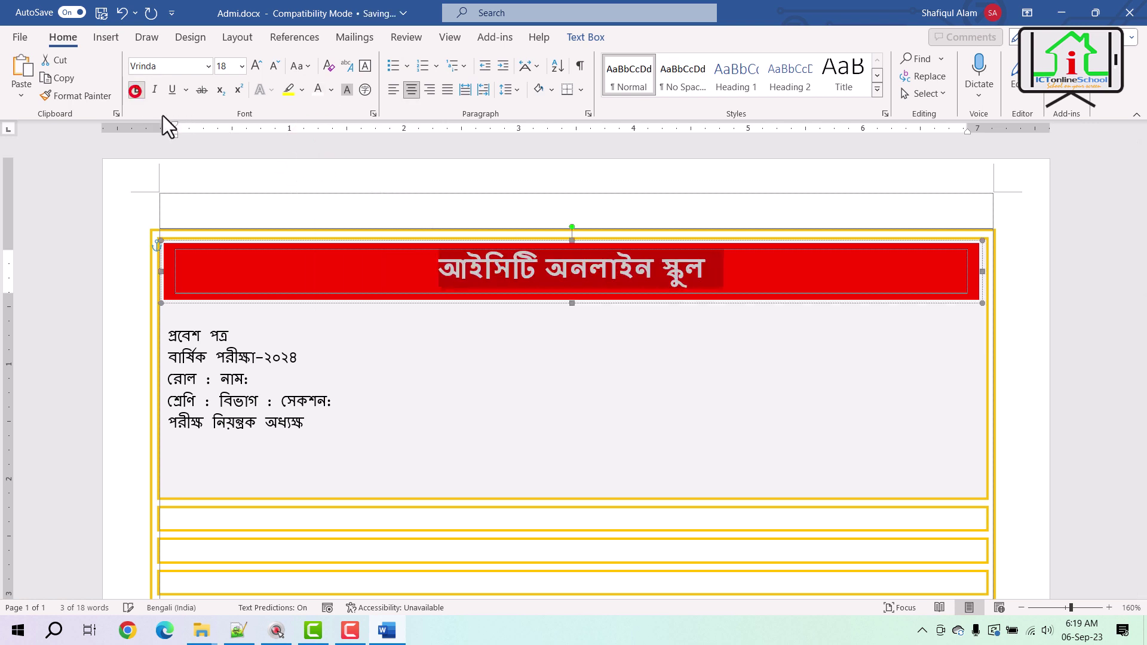
# Step: Set the banner title's font to Noto Sans Bengali
pyautogui.click(207, 70)
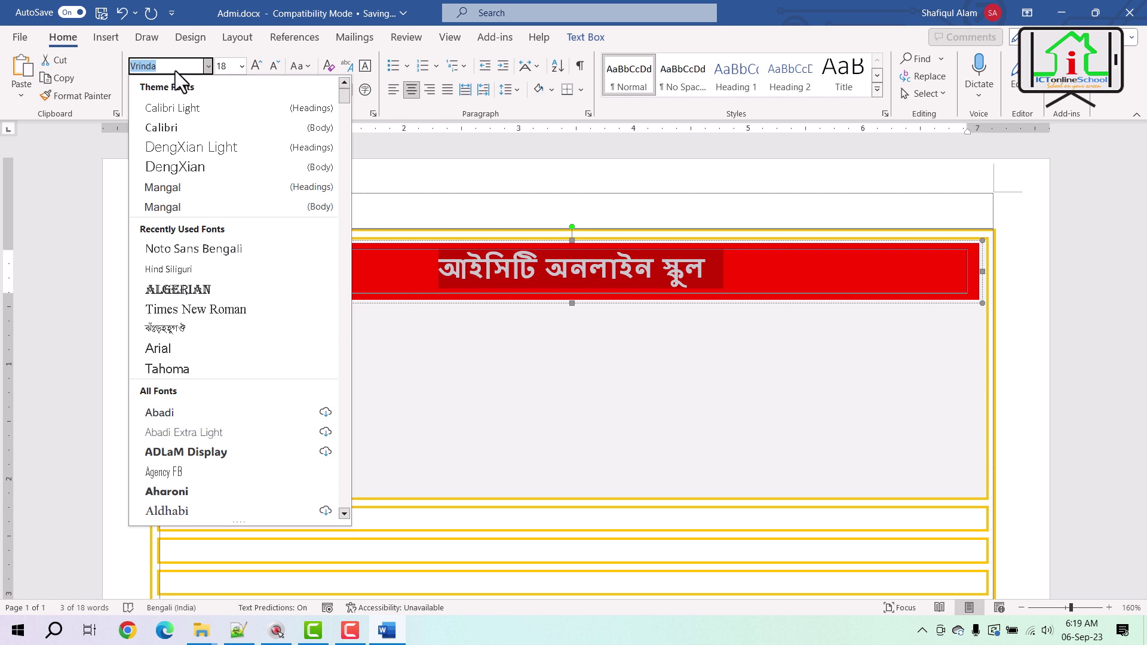
pyautogui.write('NO')
pyautogui.press('BackSpace')
pyautogui.press('BackSpace')
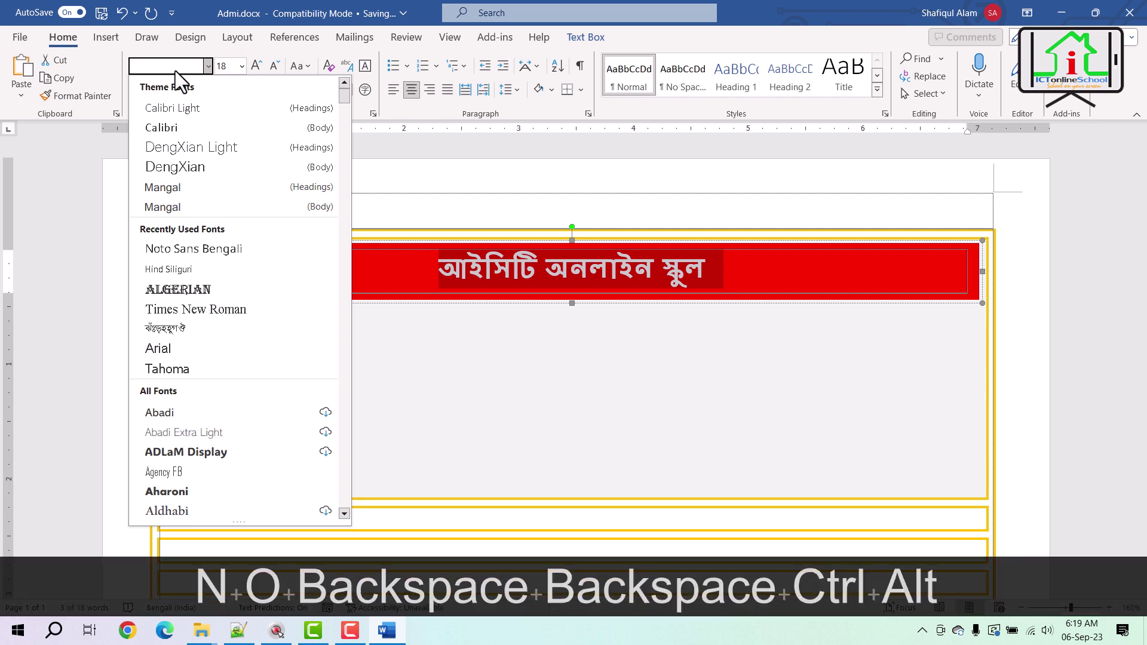
pyautogui.hotkey('ctrl', 'alt', 'v')
pyautogui.write('N')
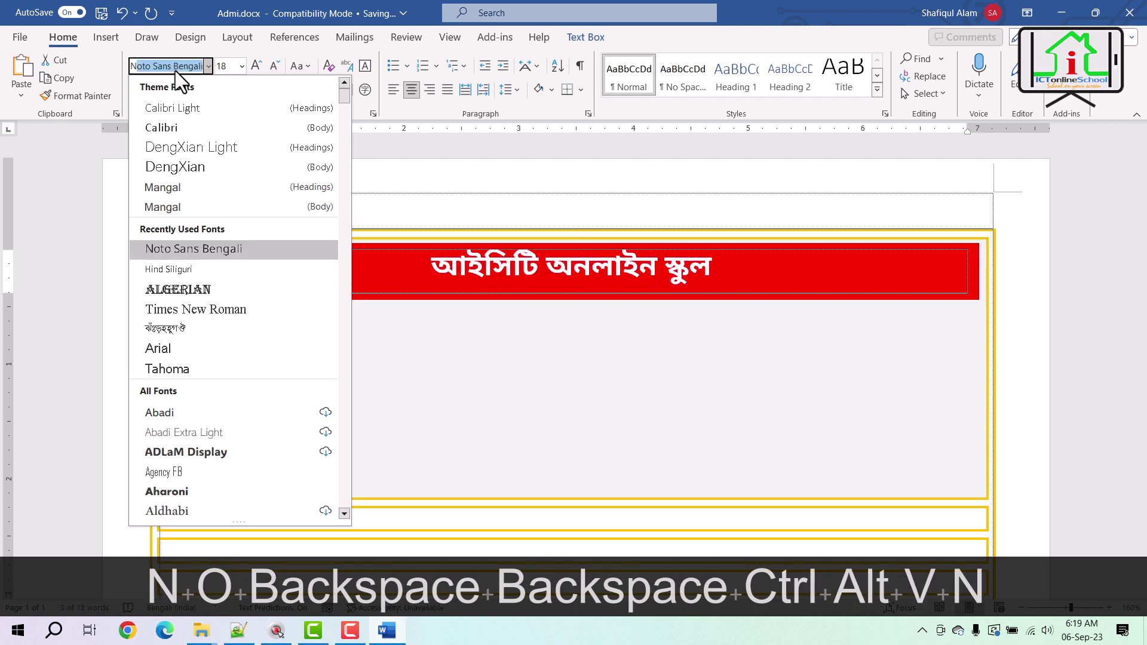
pyautogui.press('Return')
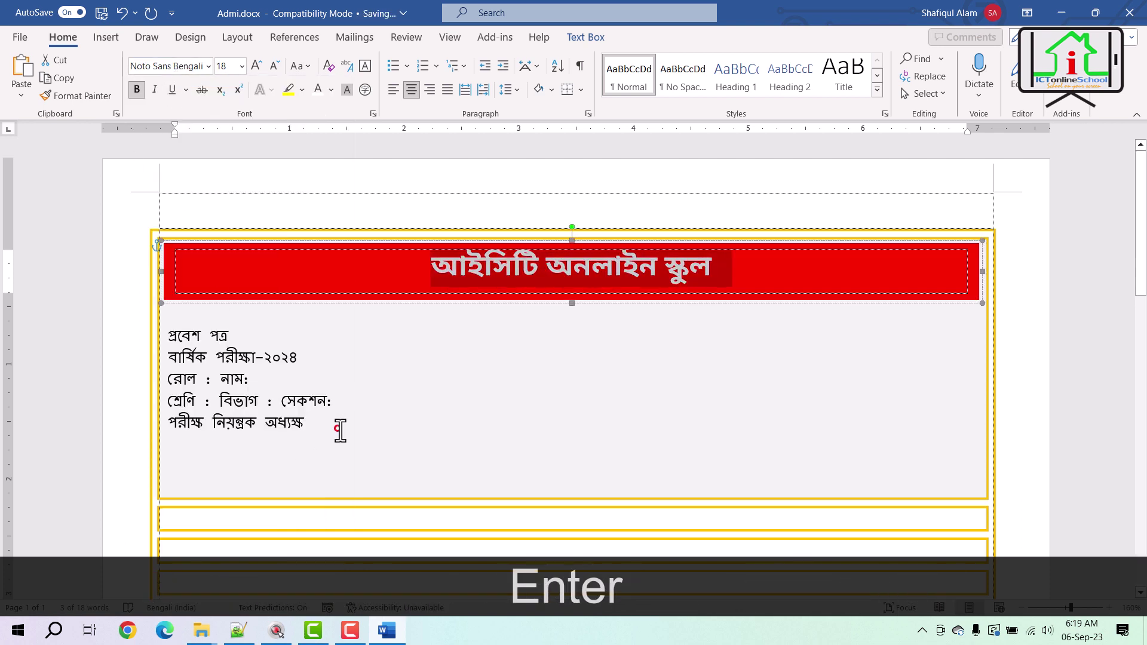
pyautogui.moveTo(340, 430); pyautogui.dragTo(168, 332)
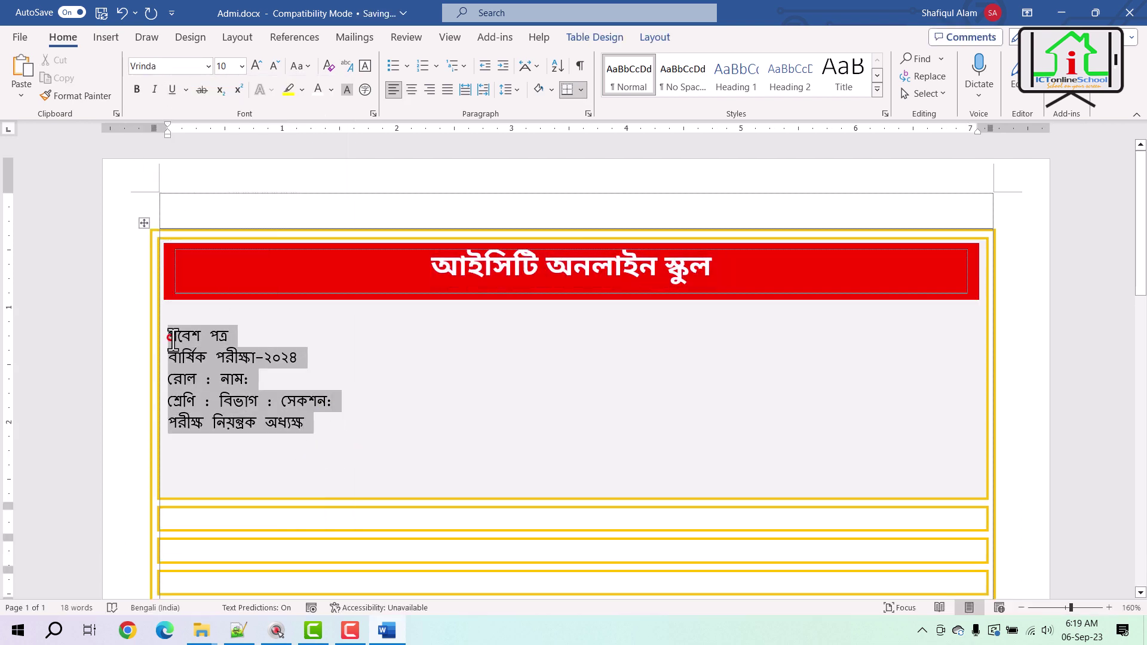
# Step: Set the card's body lines to Hind Siliguri at 11 pt
pyautogui.click(185, 66)
pyautogui.write('H')
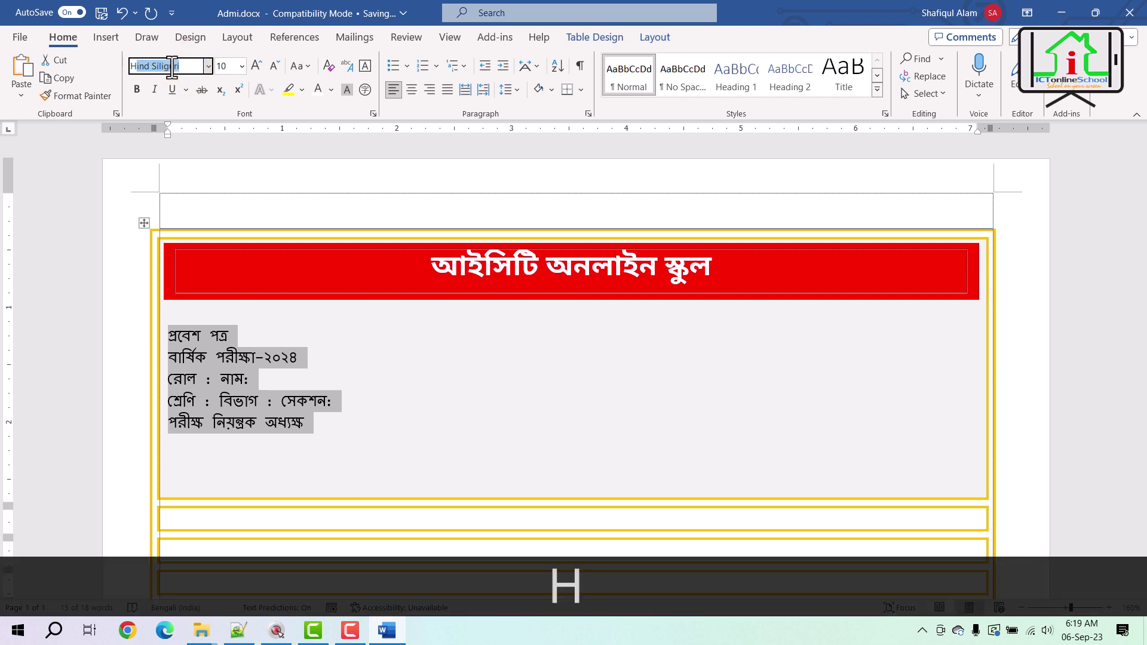
pyautogui.press('Return')
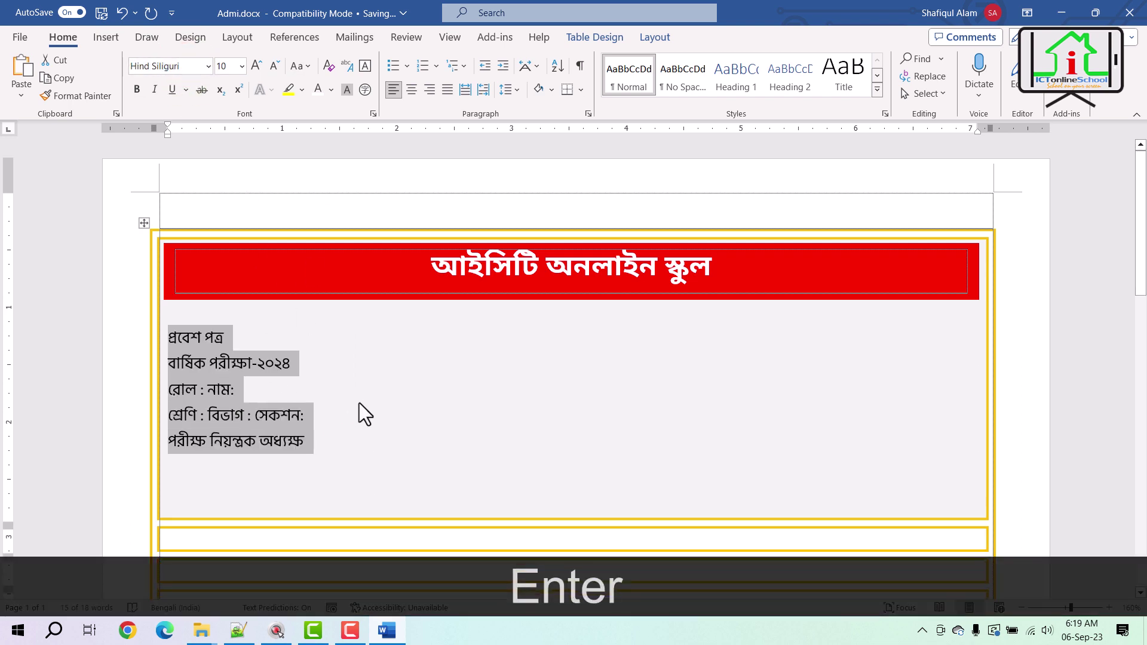
pyautogui.click(255, 66)
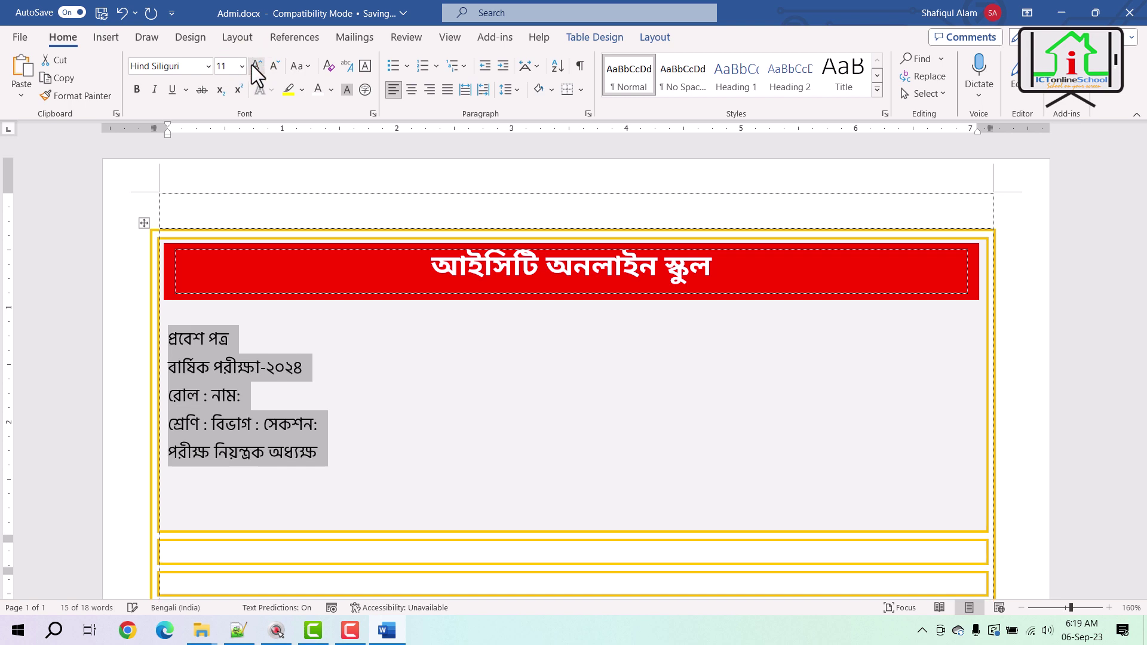
pyautogui.click(343, 435)
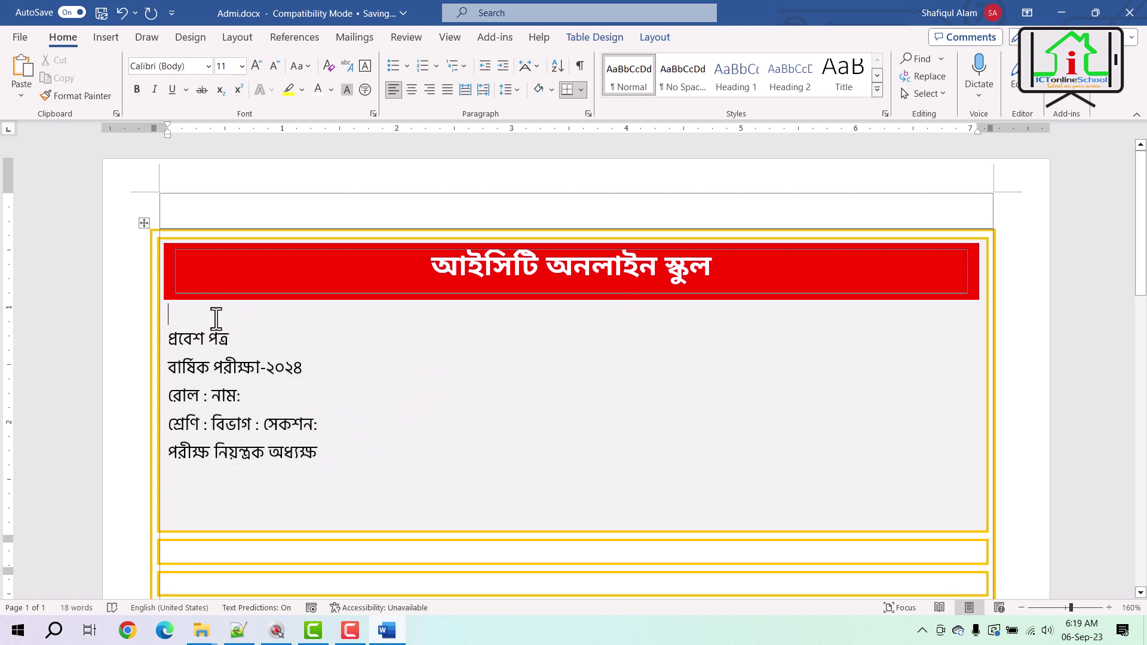
# Step: Centre the 'প্রবেশ পত্র' heading and remove the empty line under the banner
pyautogui.press('Return')
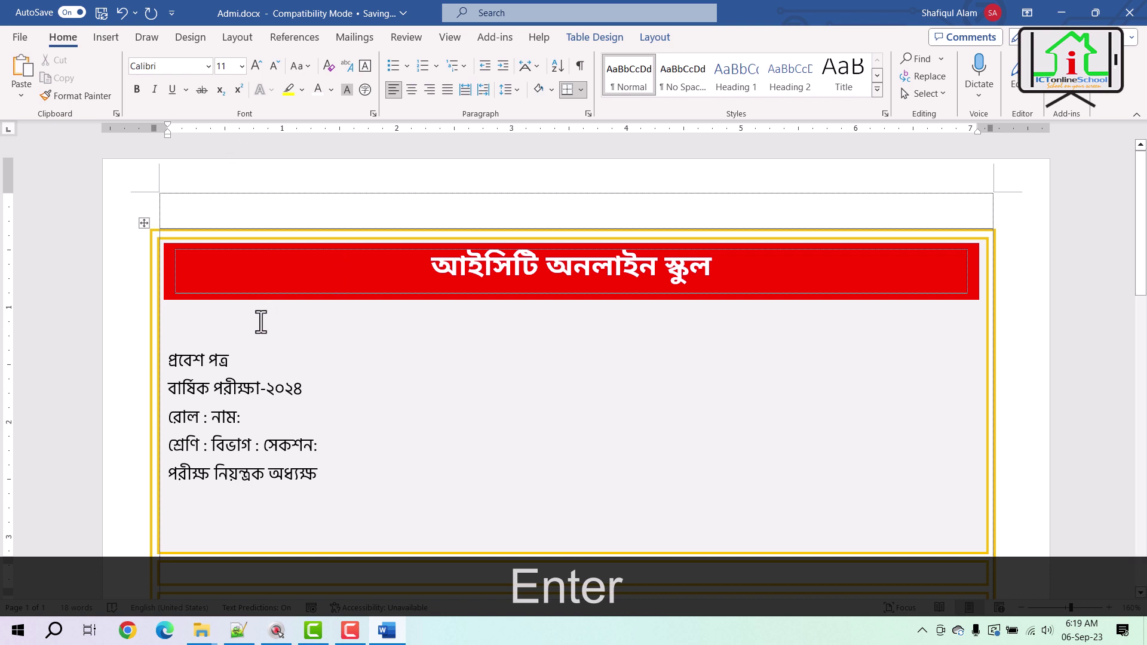
pyautogui.click(242, 358)
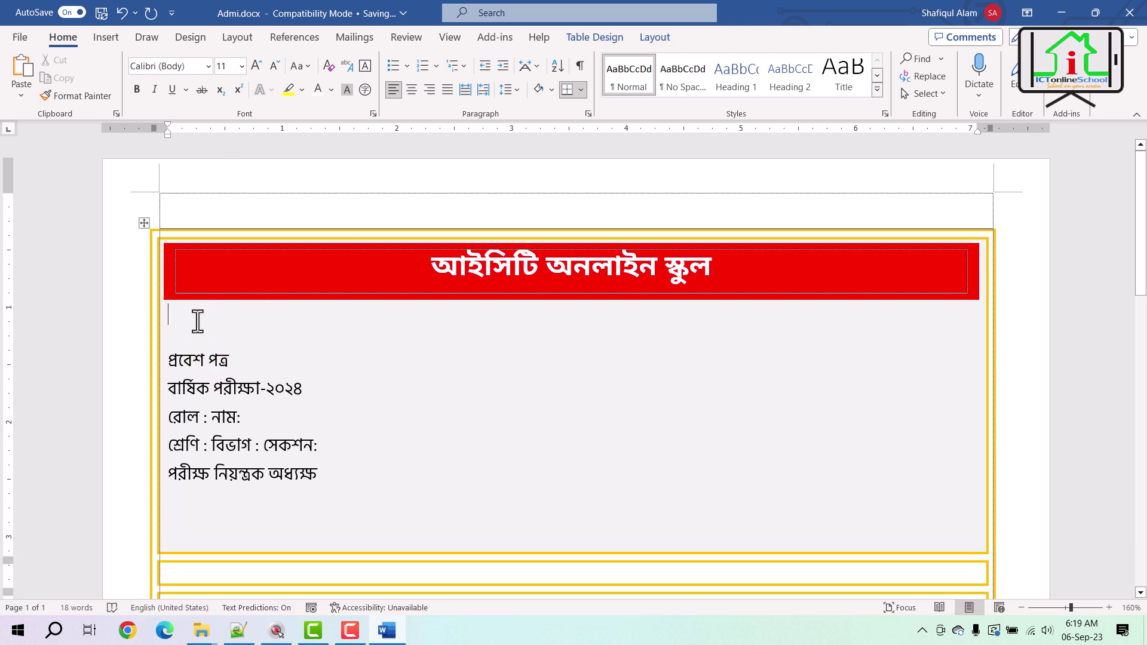
pyautogui.press('Home')
pyautogui.moveTo(256, 365); pyautogui.dragTo(169, 360)
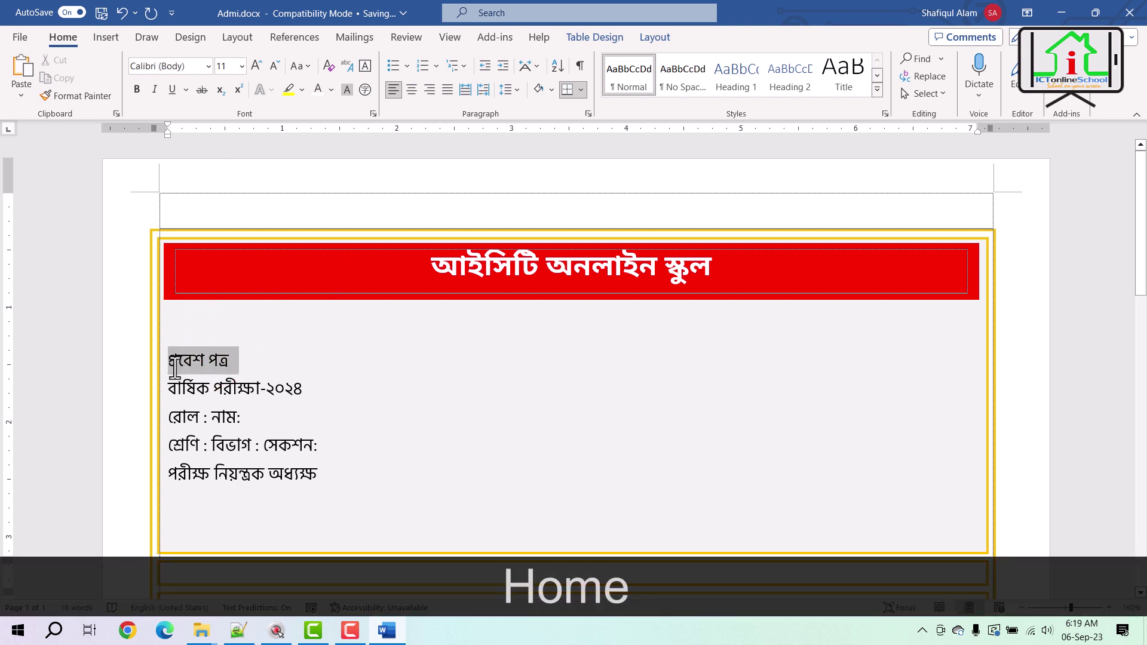
pyautogui.click(411, 89)
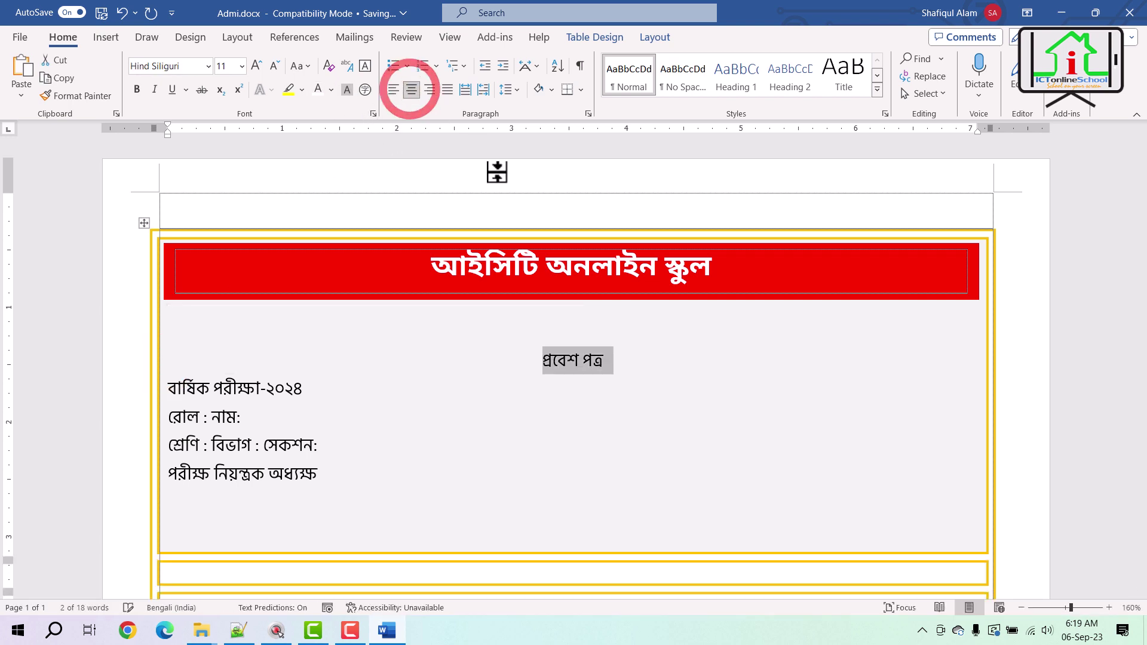
pyautogui.click(549, 323)
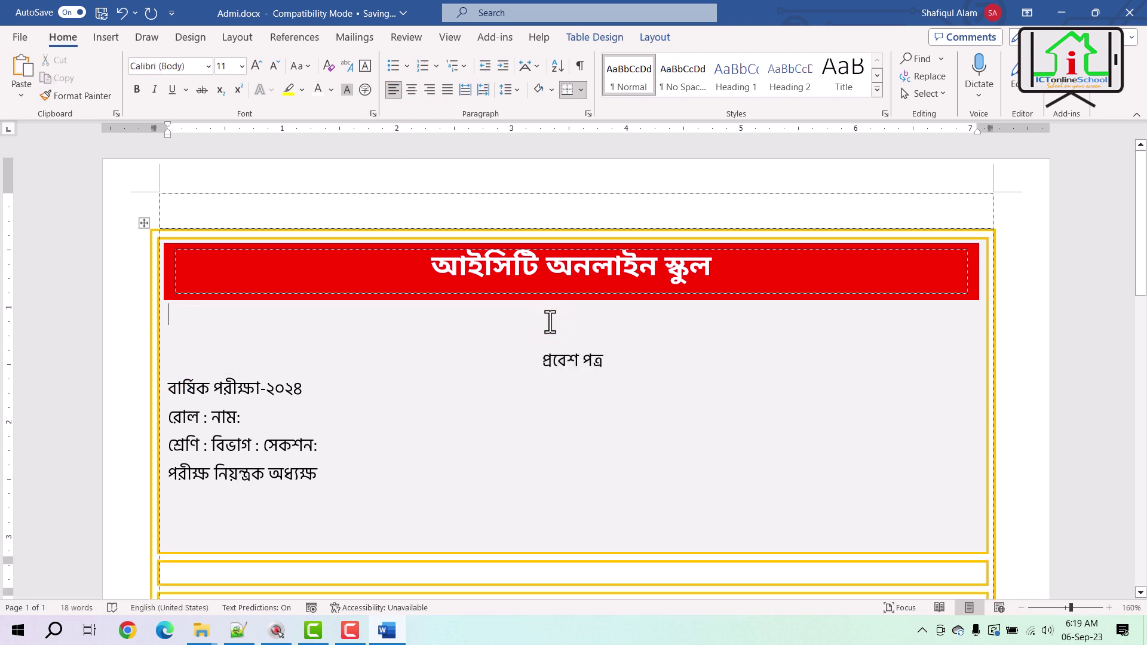
pyautogui.press('Delete')
# Step: Set the 'প্রবেশ পত্র' heading to 18 pt and delete the empty line above it
pyautogui.moveTo(649, 342); pyautogui.dragTo(533, 338)
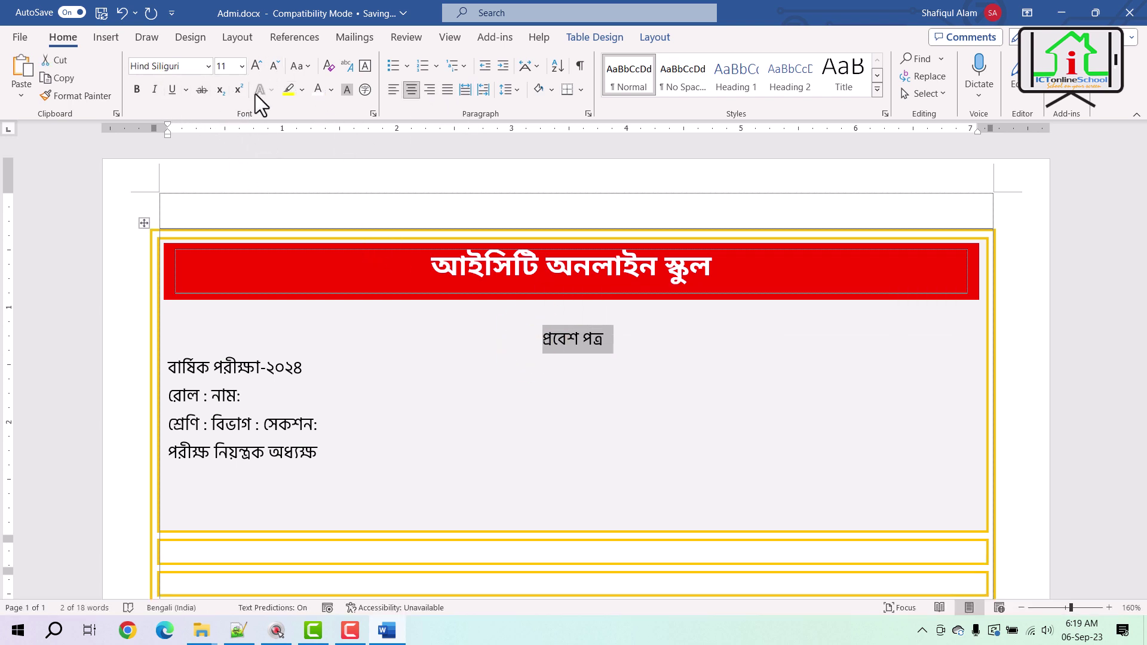
pyautogui.click(256, 65)
pyautogui.click(256, 65)
pyautogui.click(256, 66)
pyautogui.click(256, 66)
pyautogui.click(255, 66)
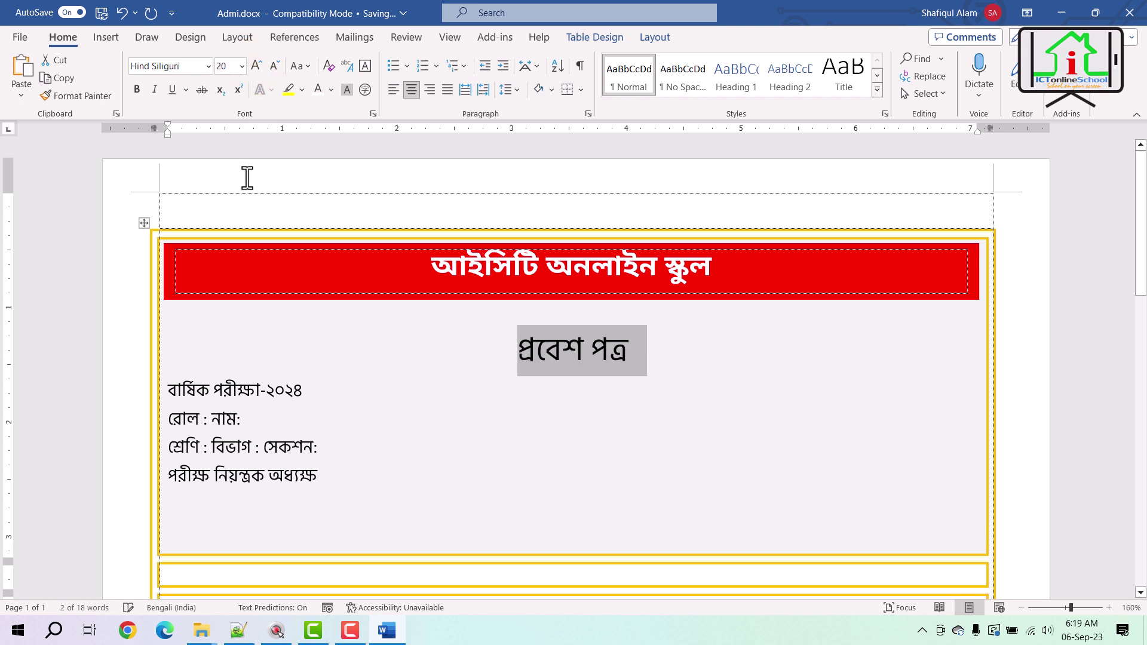
pyautogui.click(478, 321)
pyautogui.press('Delete')
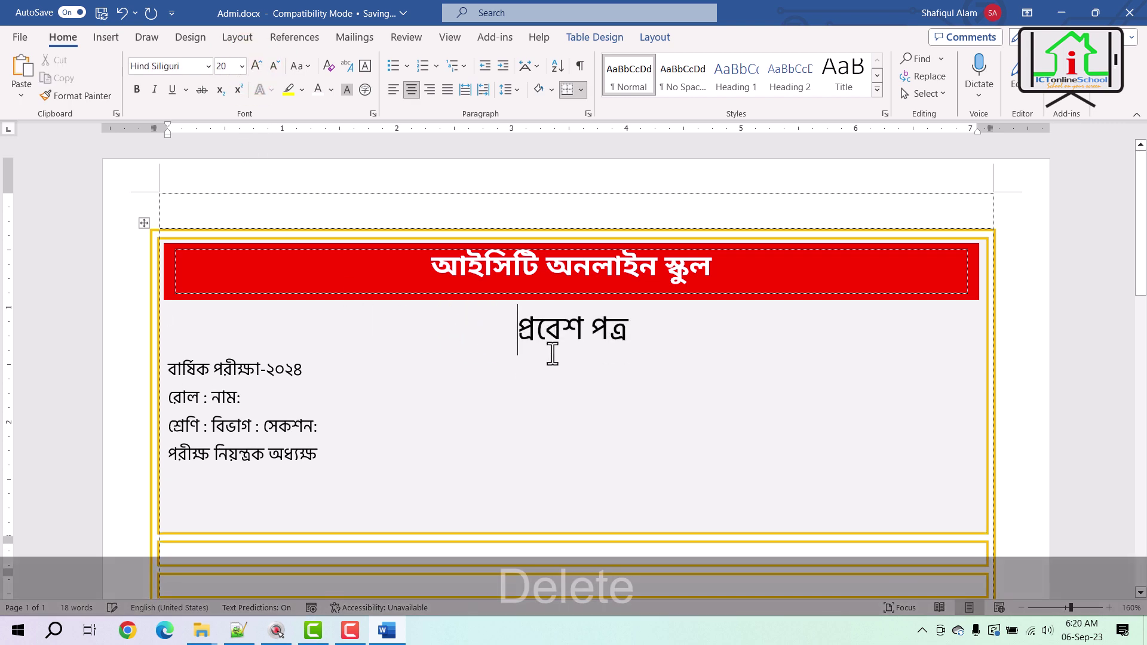
pyautogui.moveTo(607, 341); pyautogui.dragTo(525, 335)
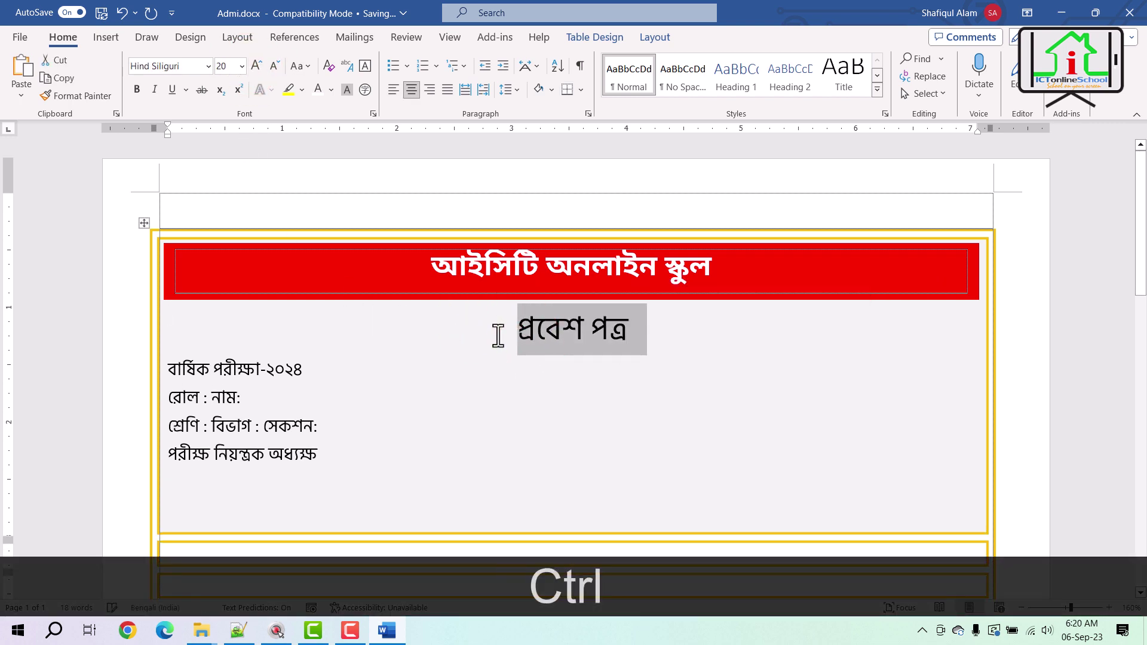
pyautogui.hotkey('ctrl', '[')
pyautogui.hotkey('ctrl', '[')
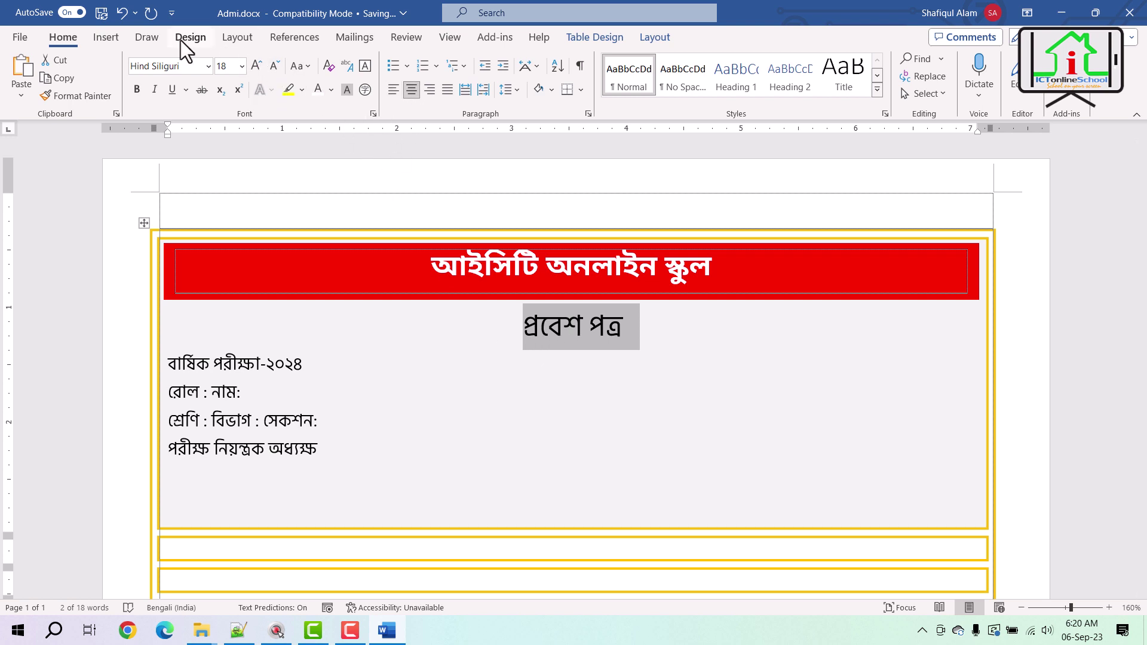
# Step: Draw a rectangle over the 'প্রবেশ পত্র' heading
pyautogui.click(107, 37)
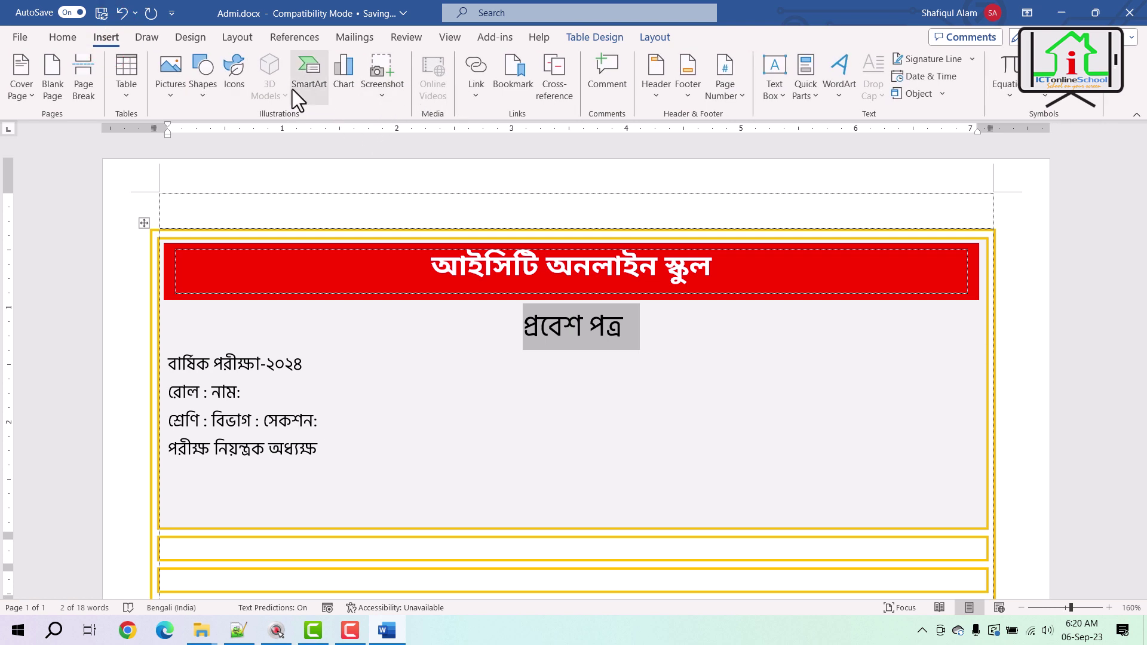
pyautogui.click(203, 77)
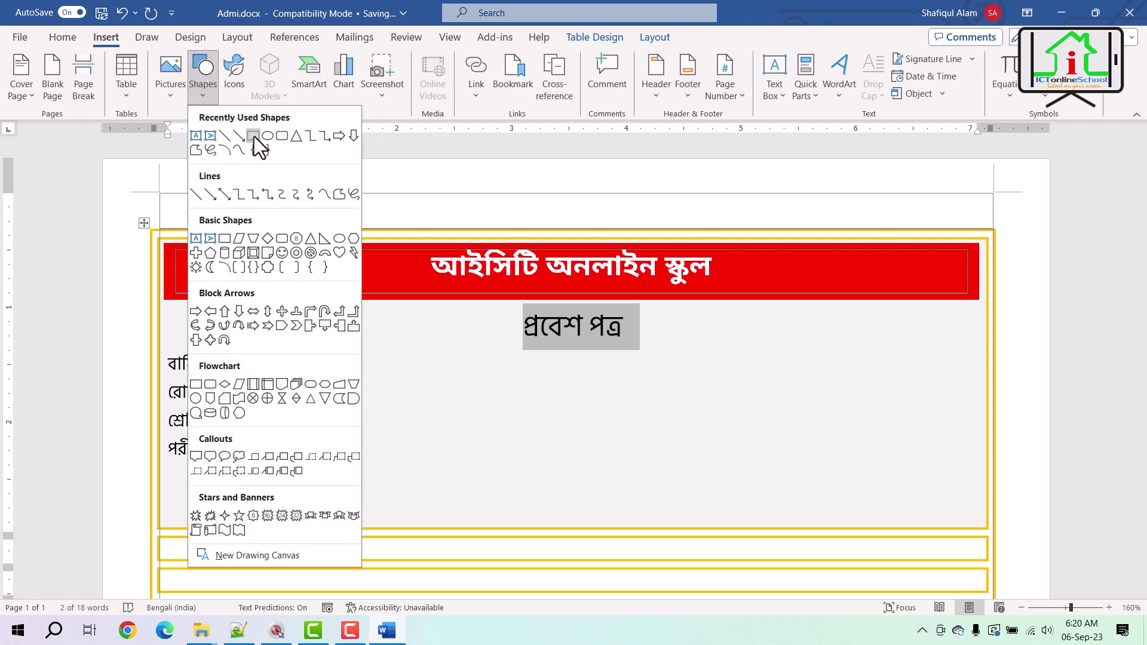
pyautogui.click(253, 136)
pyautogui.moveTo(507, 313); pyautogui.dragTo(635, 350)
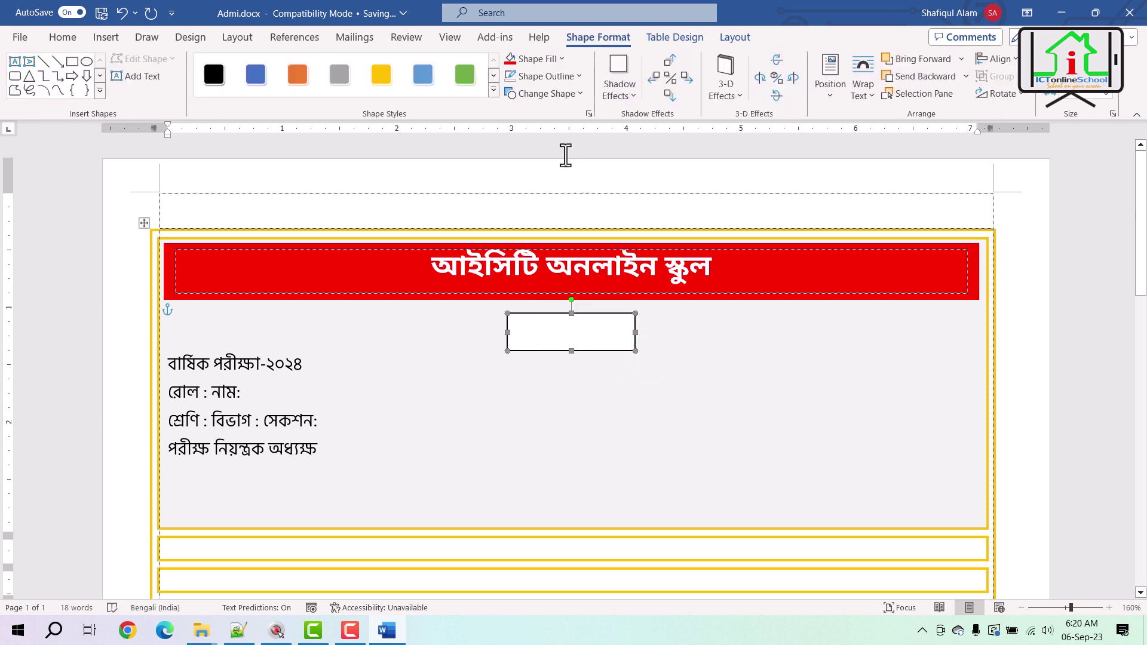
# Step: Give the heading rectangle No Fill so the text shows through, keeping its outline
pyautogui.click(578, 76)
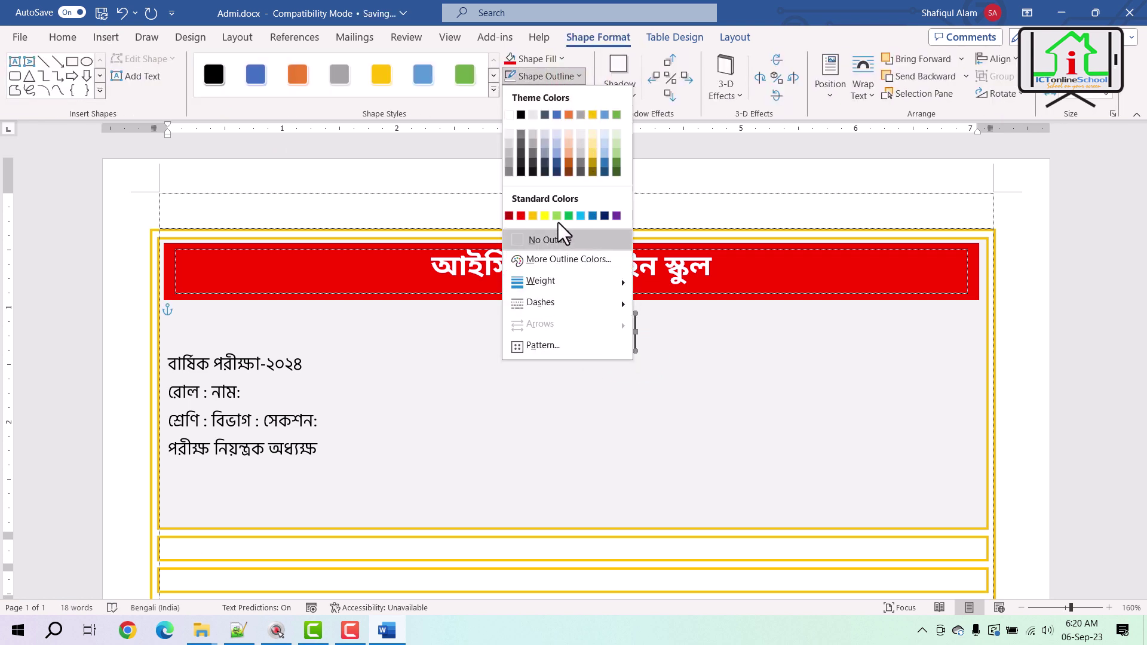
pyautogui.click(559, 239)
pyautogui.hotkey('ctrl', 'z')
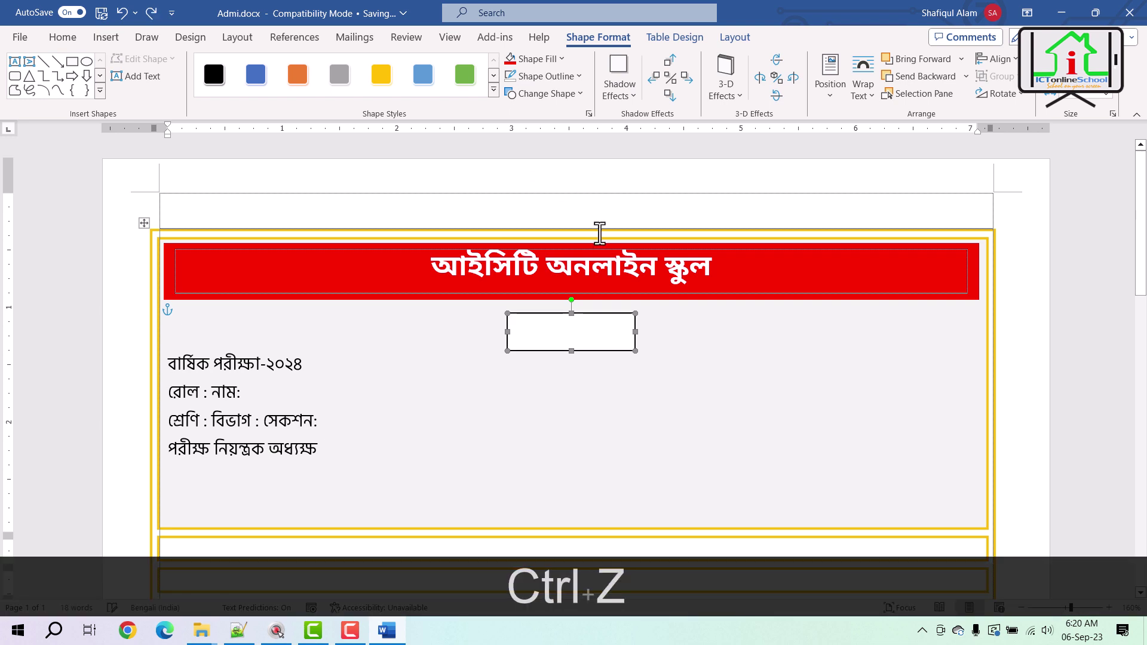
pyautogui.click(556, 58)
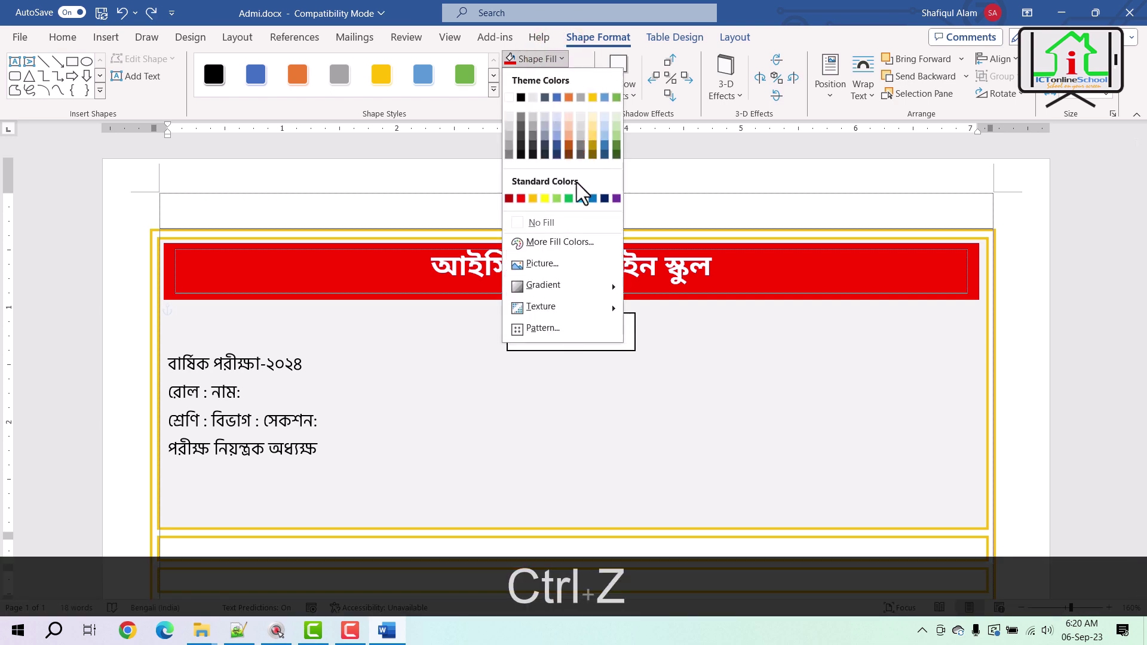
pyautogui.click(558, 222)
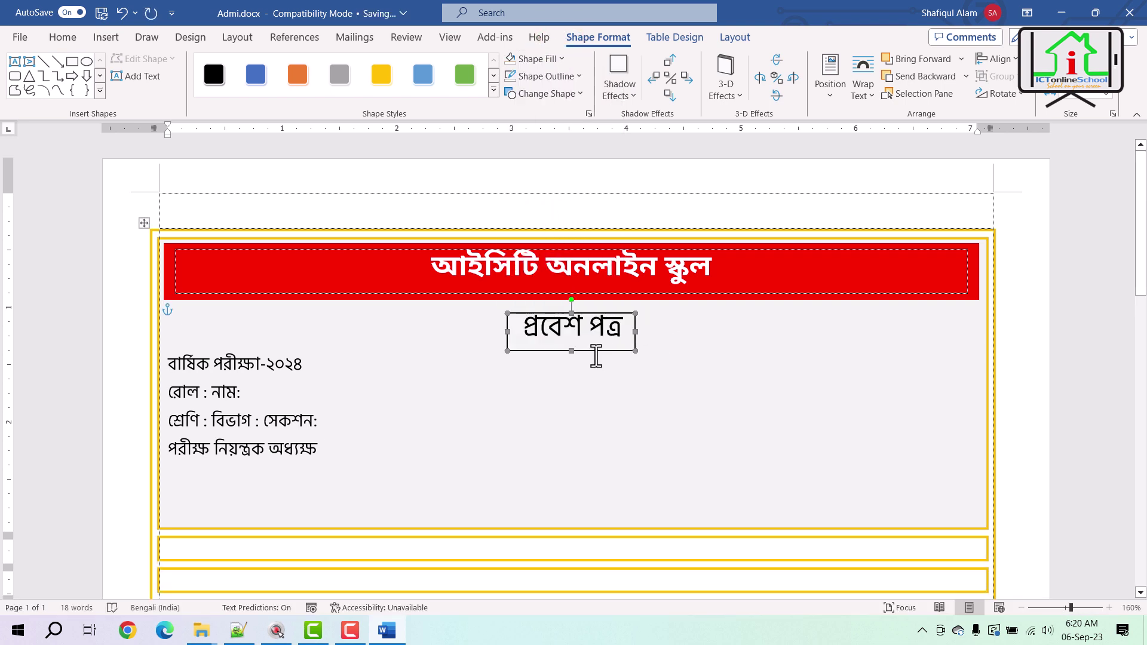
# Step: Shrink the rectangle's height to fit snugly around the 'প্রবেশ পত্র' heading
pyautogui.click(576, 354)
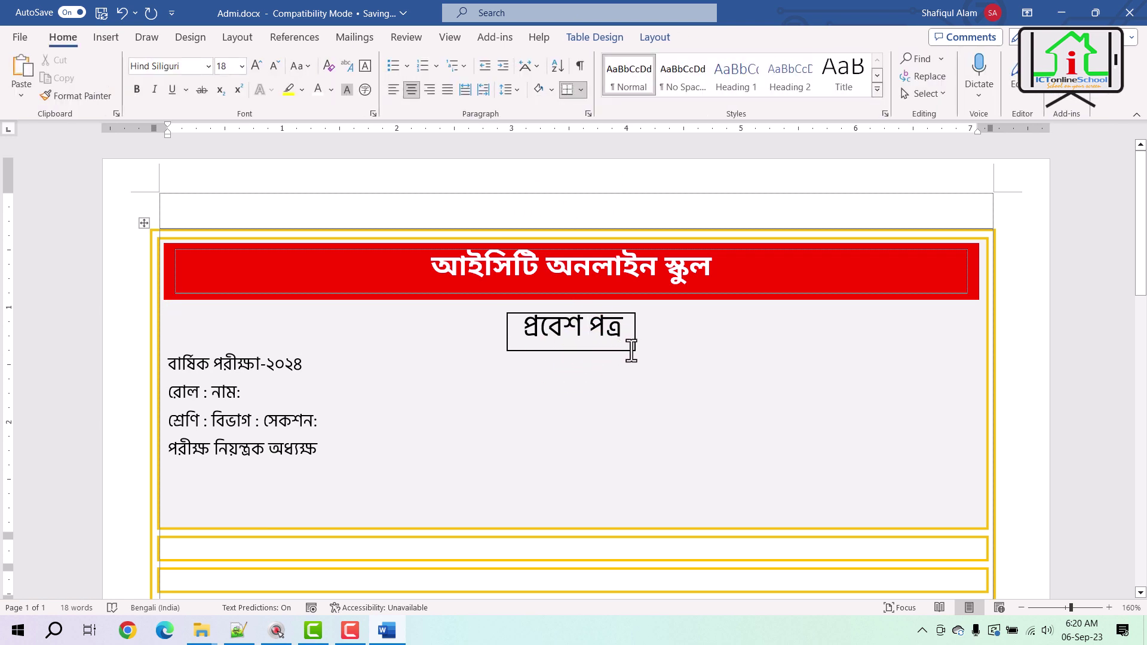
pyautogui.click(628, 350)
pyautogui.tripleClick(577, 356)
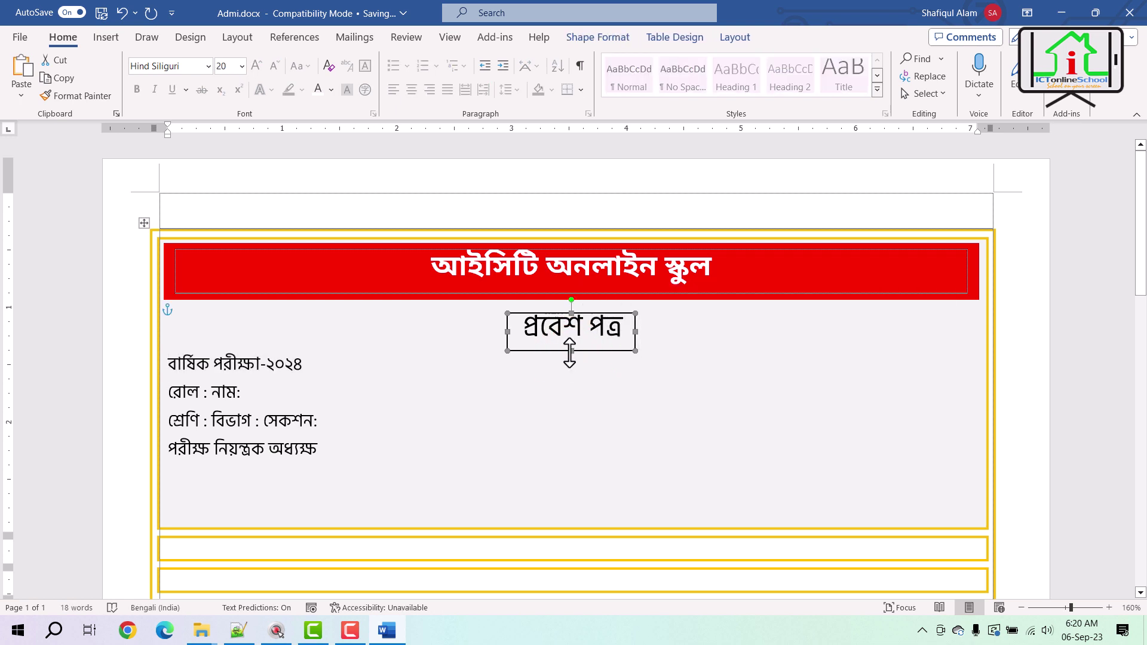
pyautogui.moveTo(571, 343); pyautogui.dragTo(571, 341)
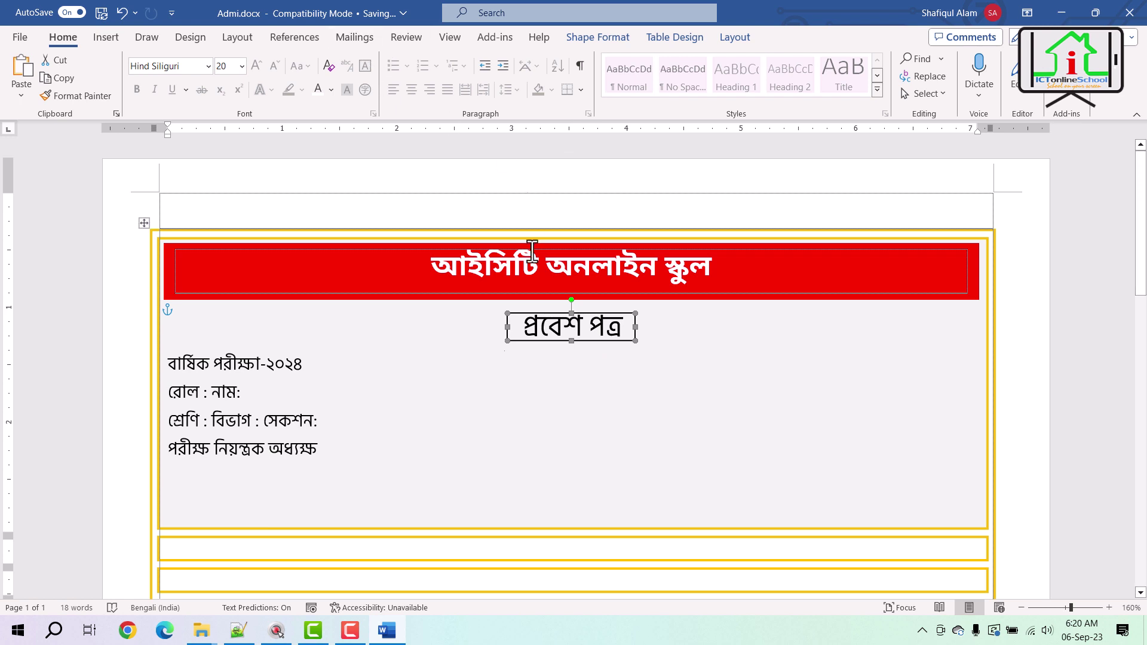
# Step: Change the heading box's outline to 1½ pt weight in purple
pyautogui.doubleClick(629, 315)
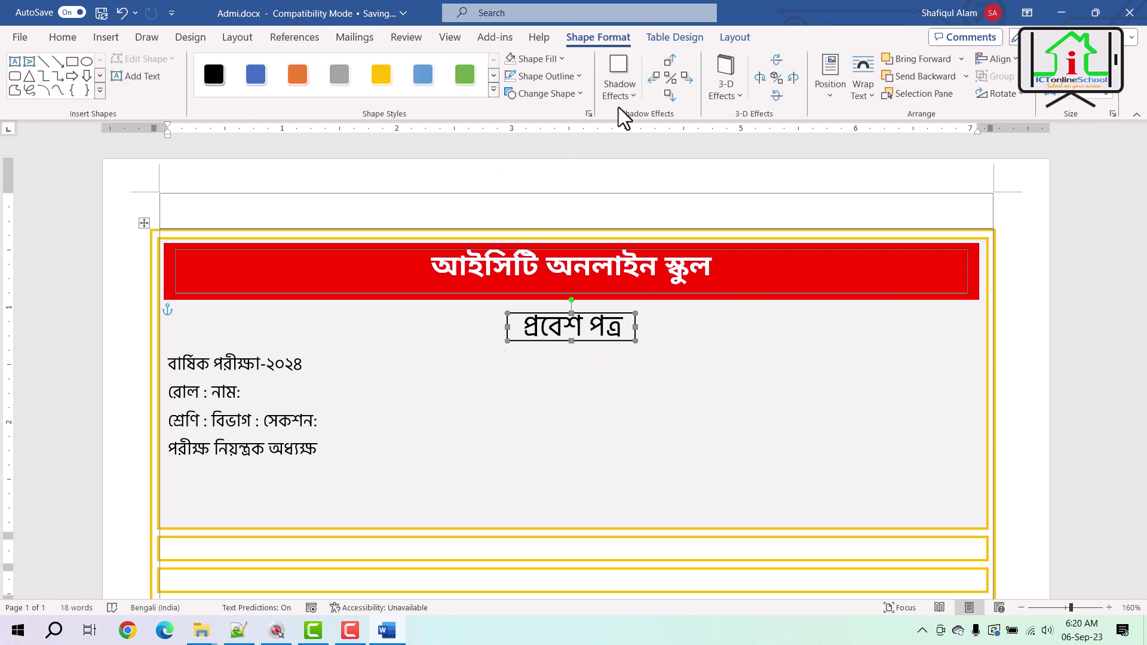
pyautogui.click(578, 76)
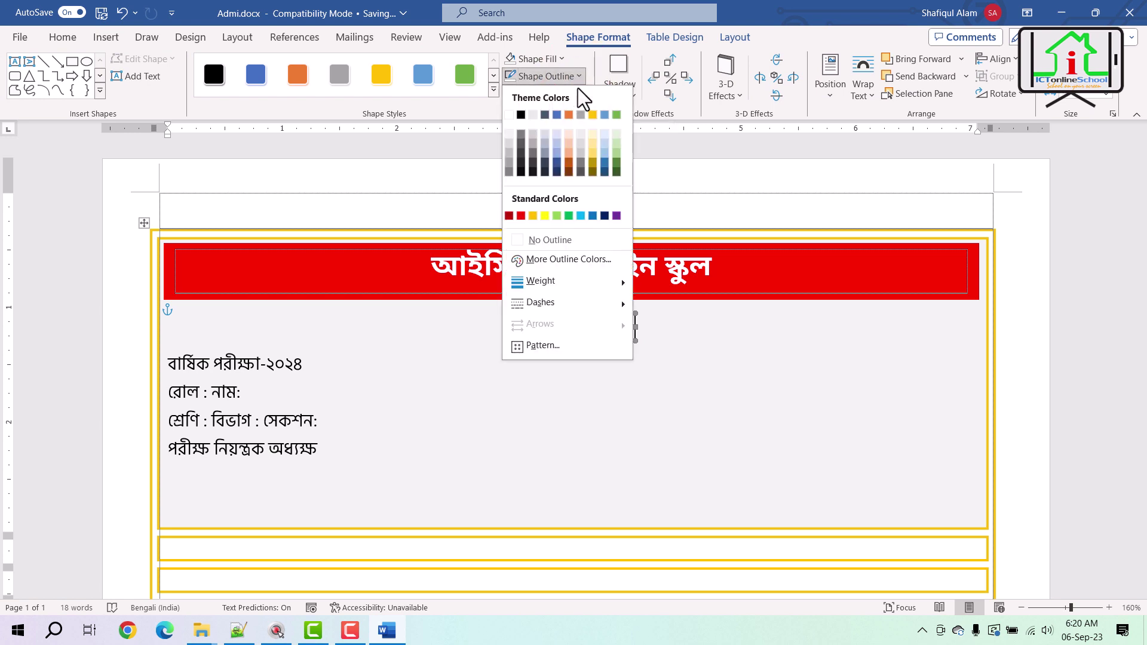
pyautogui.moveTo(563, 281)
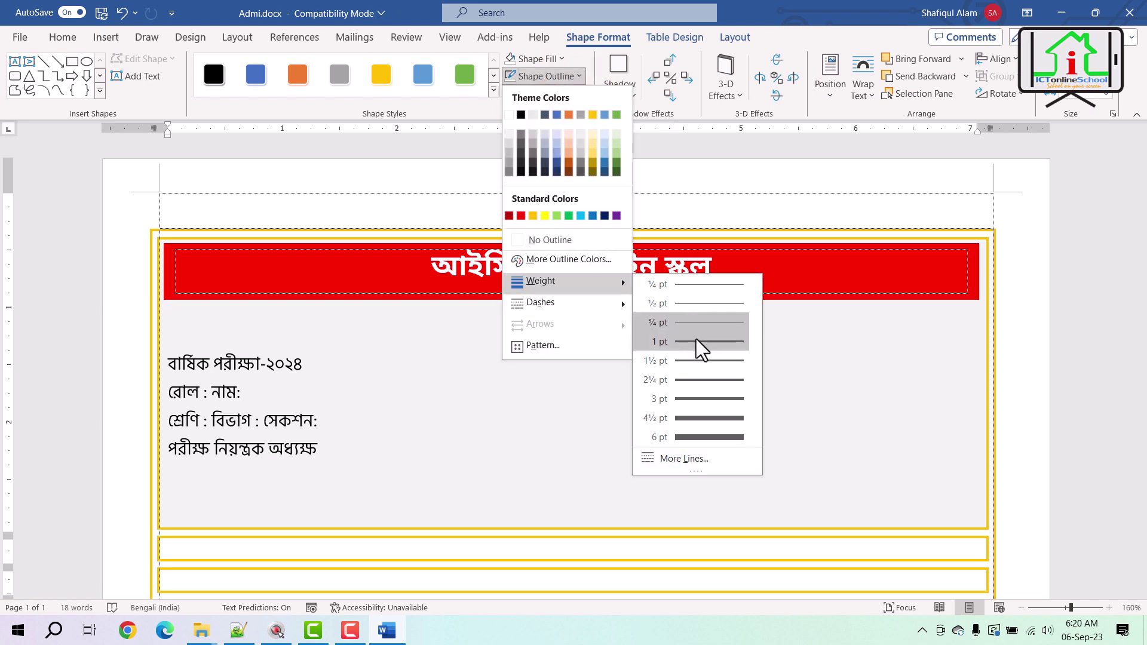
pyautogui.click(696, 358)
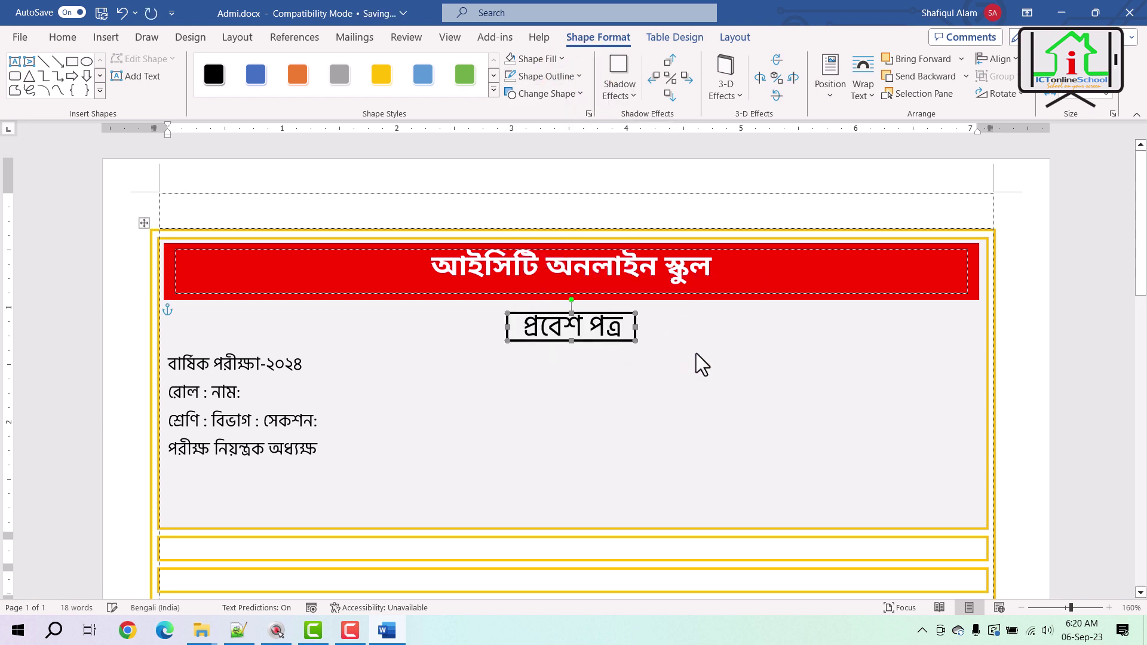
pyautogui.click(696, 353)
pyautogui.click(578, 77)
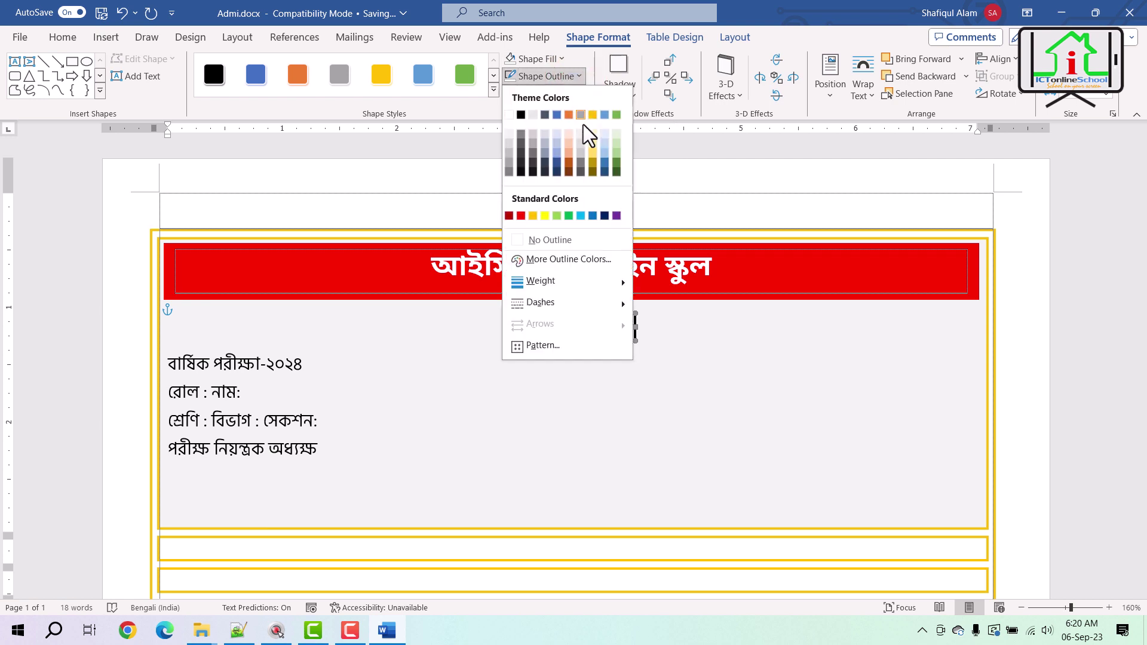
pyautogui.click(616, 216)
pyautogui.click(699, 381)
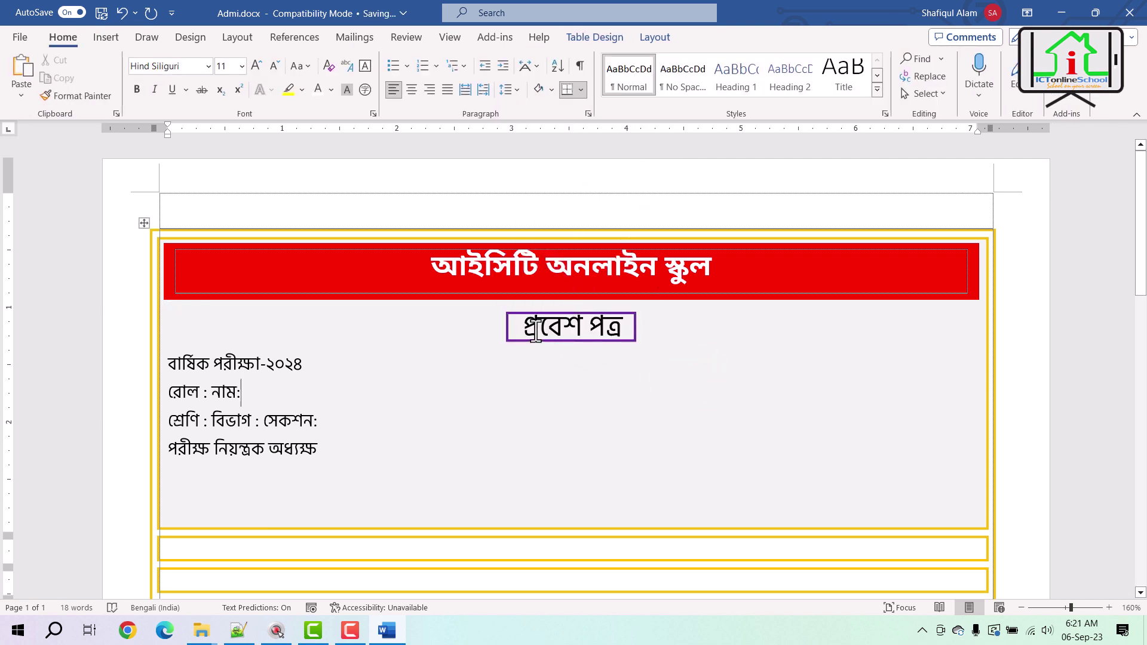
# Step: Colour the 'প্রবেশ পত্র' heading blue and make it bold
pyautogui.tripleClick(575, 329)
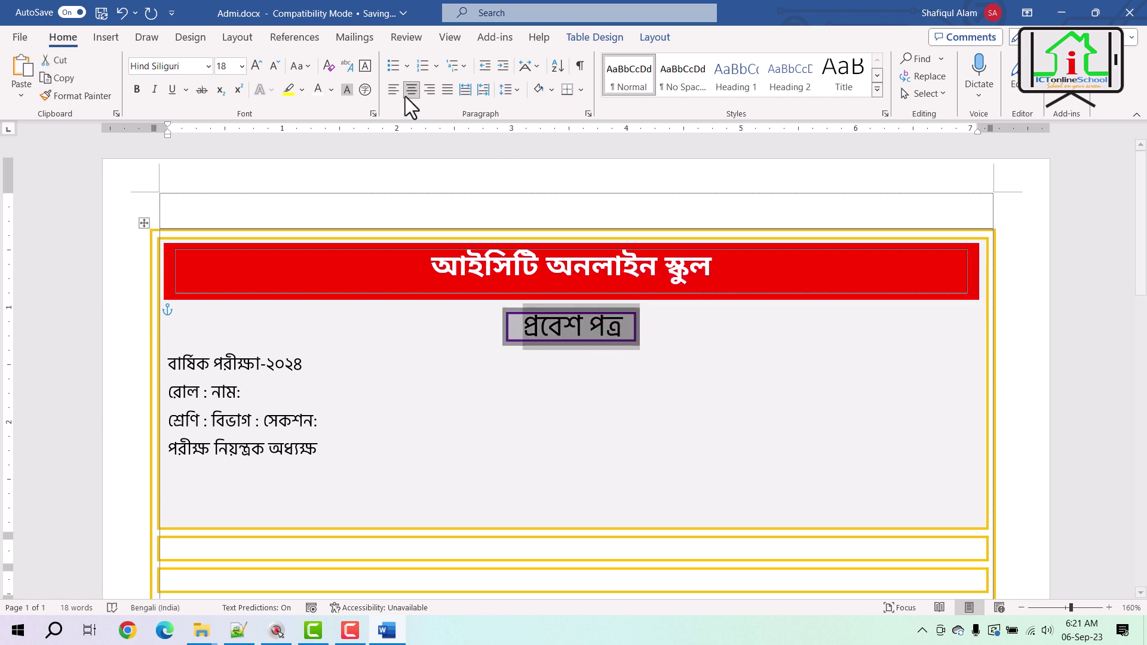
pyautogui.click(333, 90)
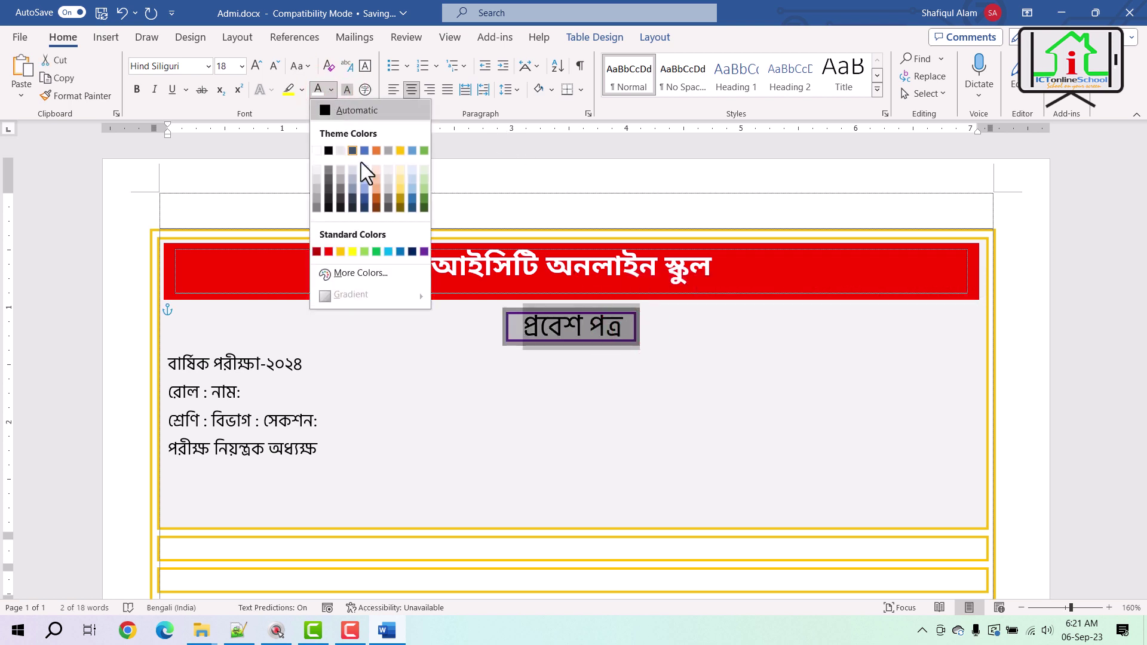
pyautogui.click(399, 249)
pyautogui.click(670, 340)
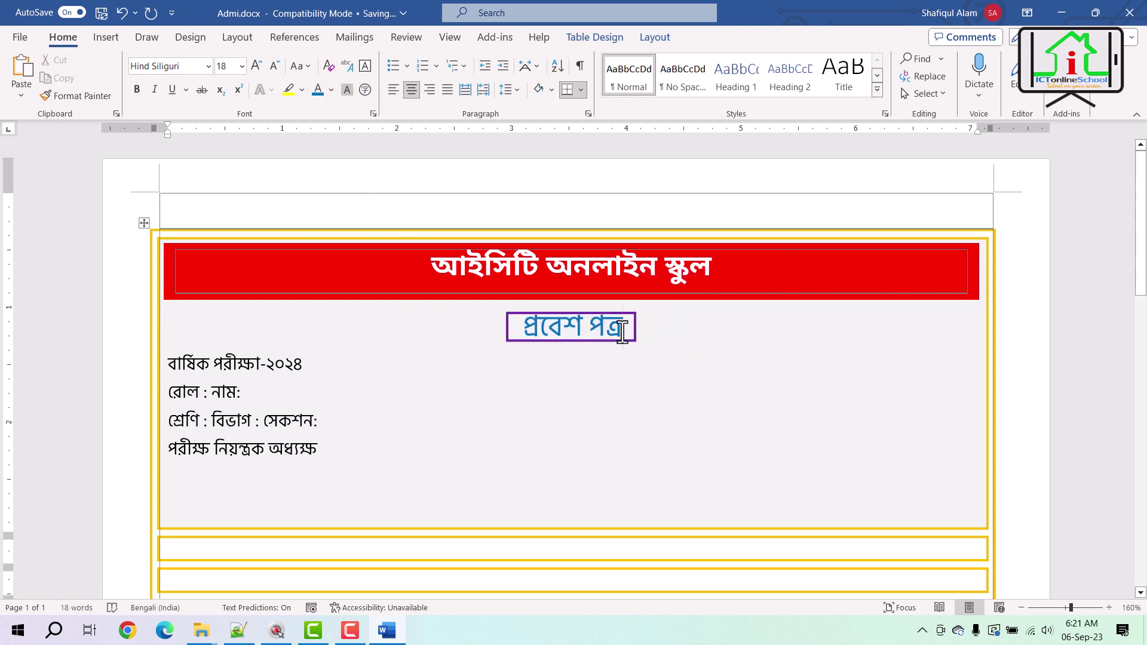
pyautogui.click(136, 88)
# Step: Centre the 'বার্ষিক পরীক্ষা-২০২৪' line below the heading
pyautogui.click(575, 361)
pyautogui.click(265, 363)
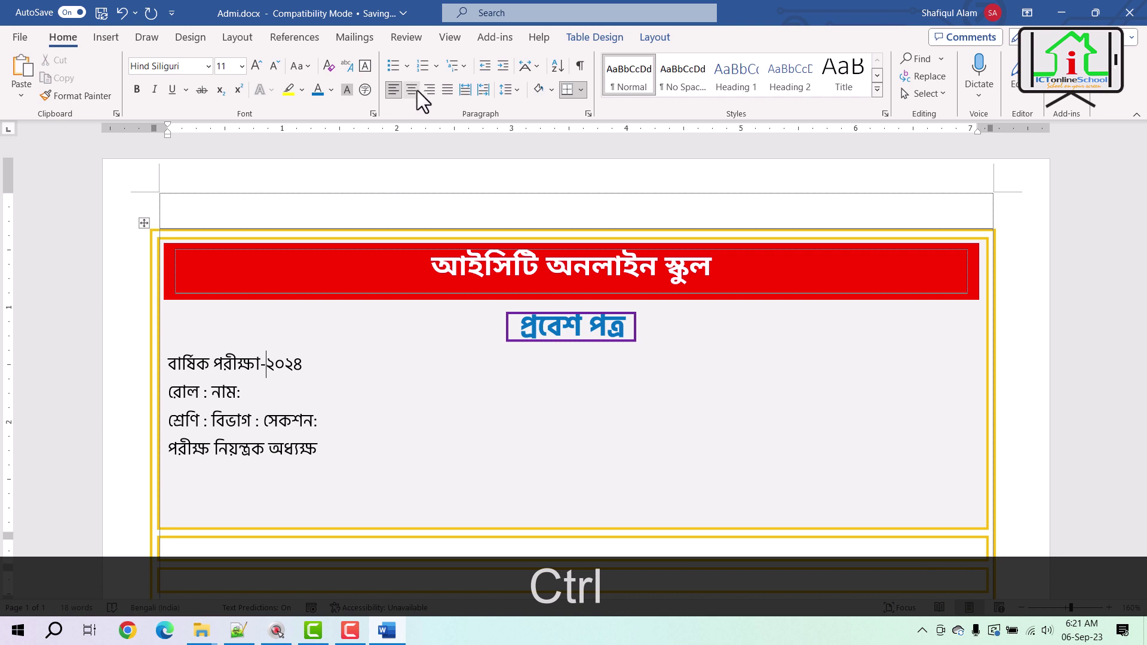
pyautogui.click(417, 91)
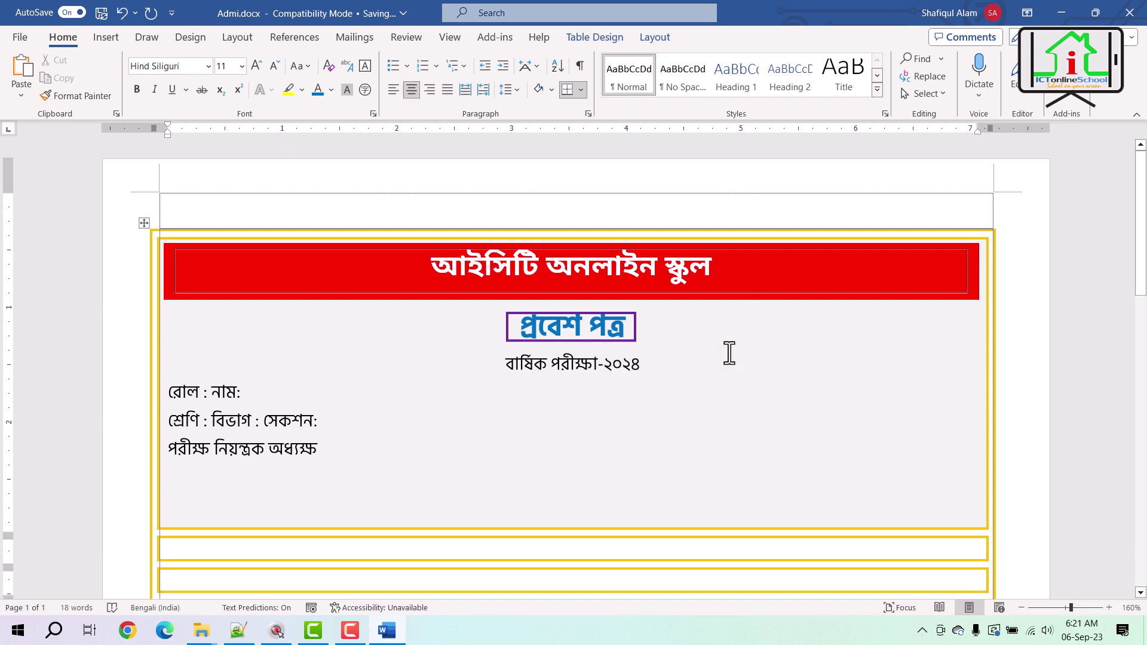
# Step: Insert ICTonlineSchool.png from Desktop > Admit Card Post > Admit Card > Images
pyautogui.click(107, 40)
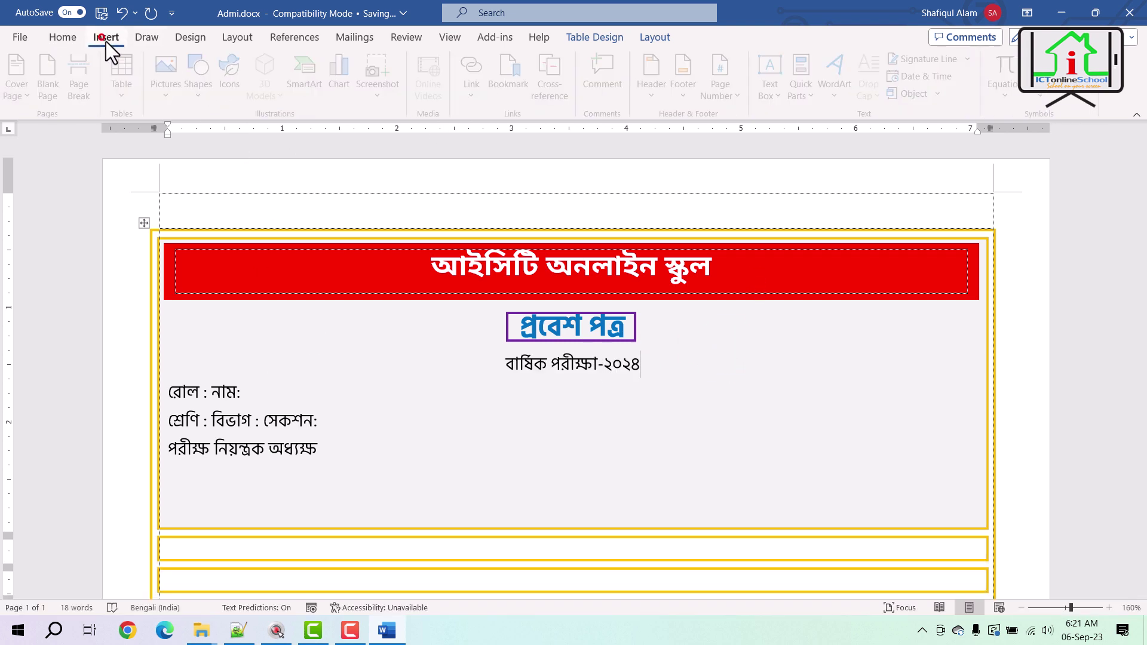
pyautogui.click(166, 86)
pyautogui.click(273, 158)
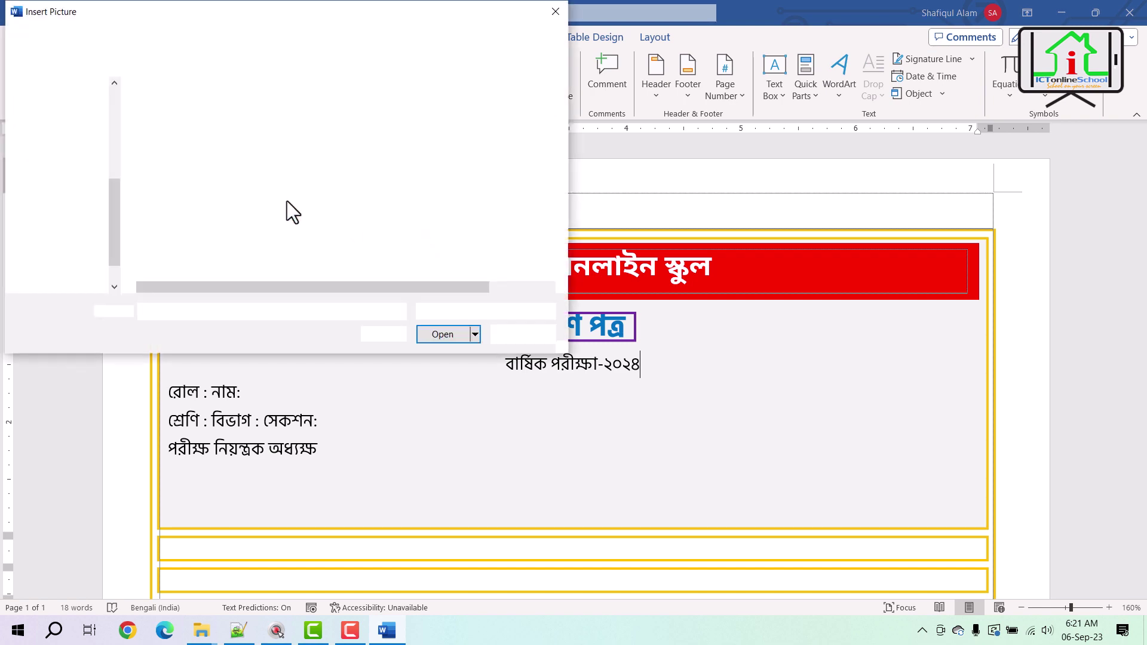
pyautogui.click(61, 127)
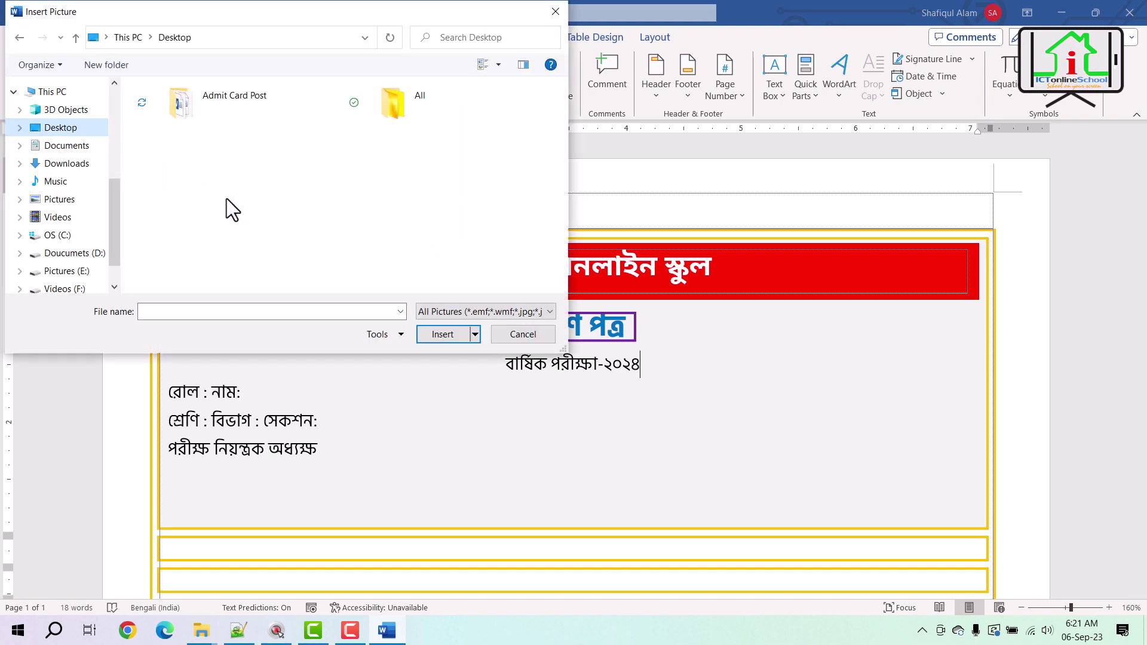
pyautogui.doubleClick(206, 104)
pyautogui.doubleClick(173, 111)
pyautogui.doubleClick(174, 111)
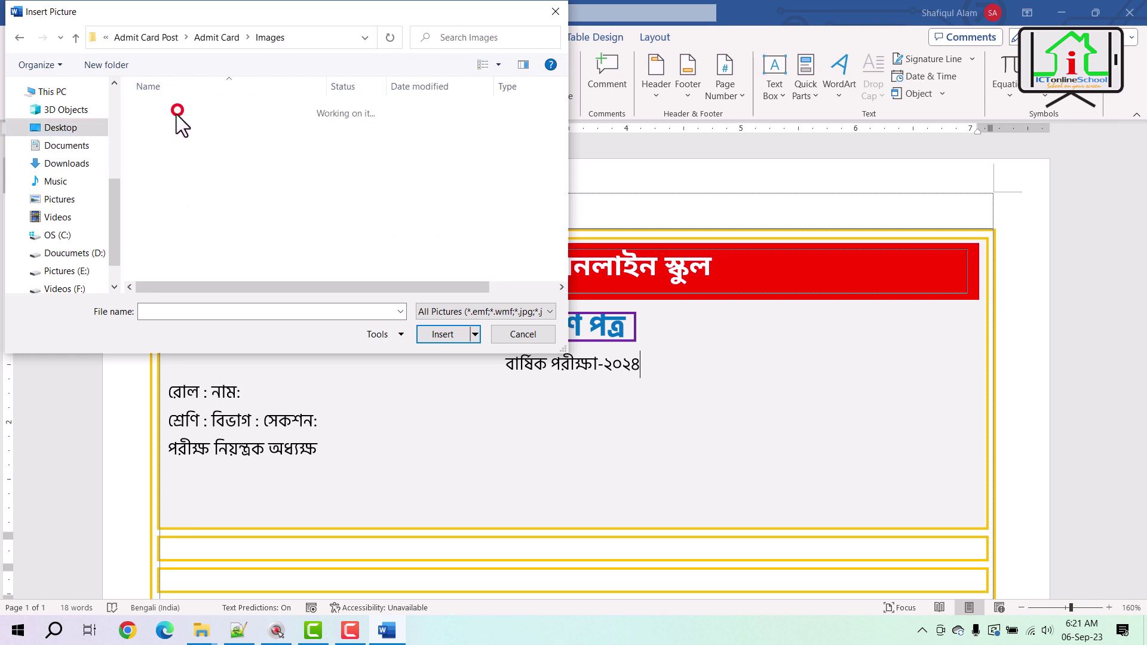
pyautogui.click(163, 127)
pyautogui.click(442, 332)
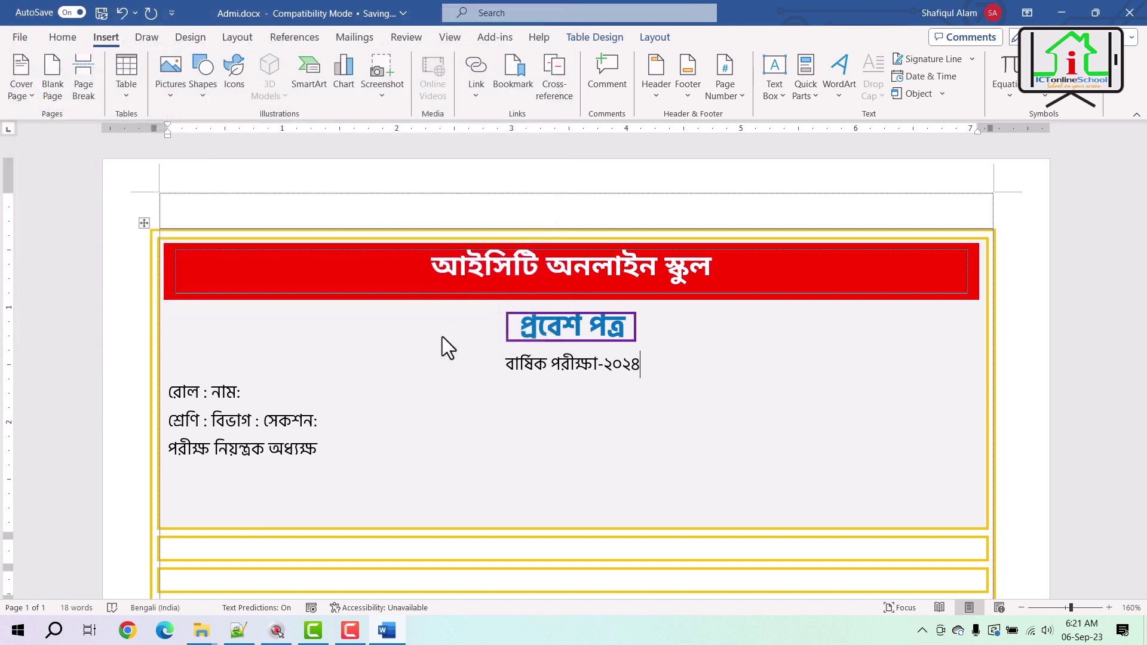
# Step: Set the logo to In Front of Text, shrink it and place it left of the heading
pyautogui.rightClick(569, 385)
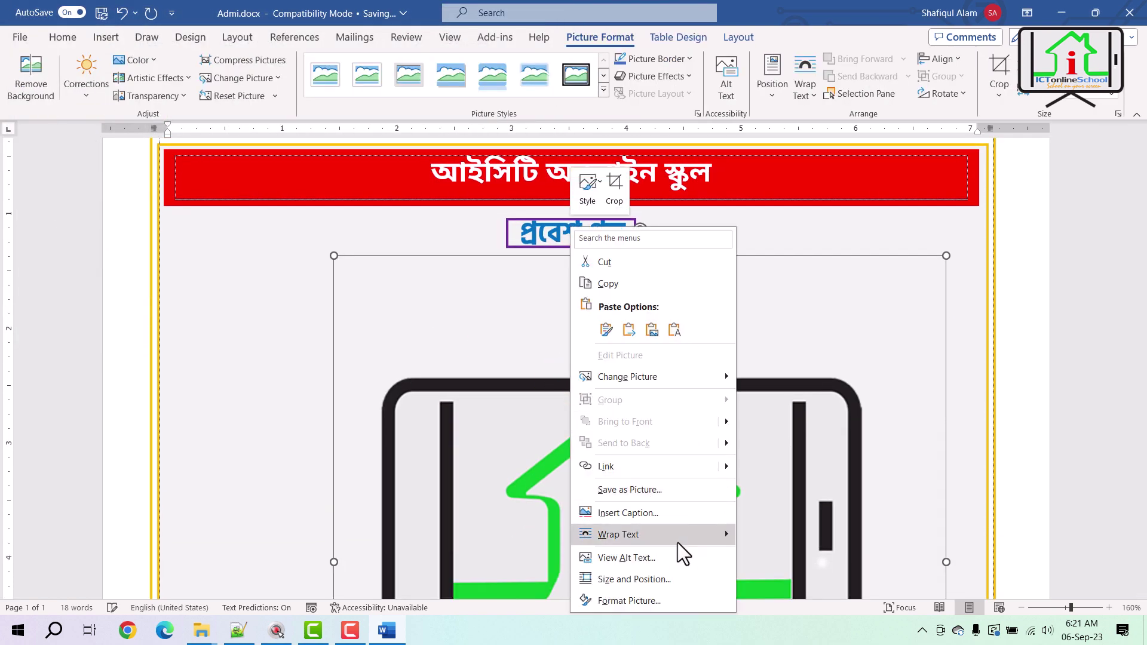
pyautogui.moveTo(681, 538)
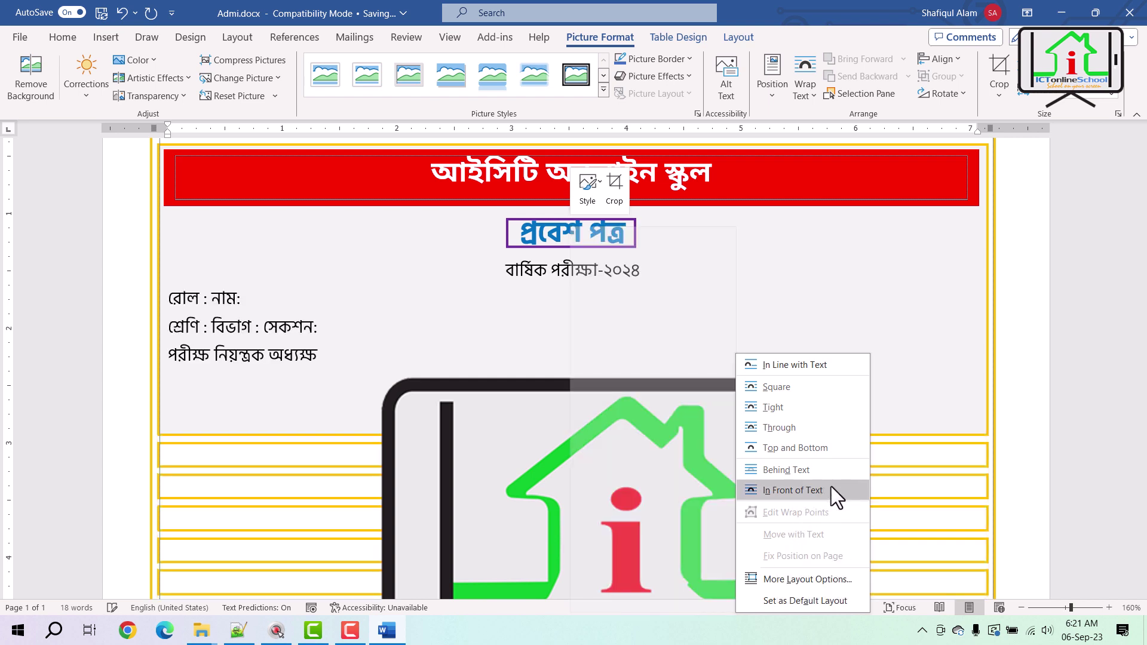
pyautogui.click(830, 489)
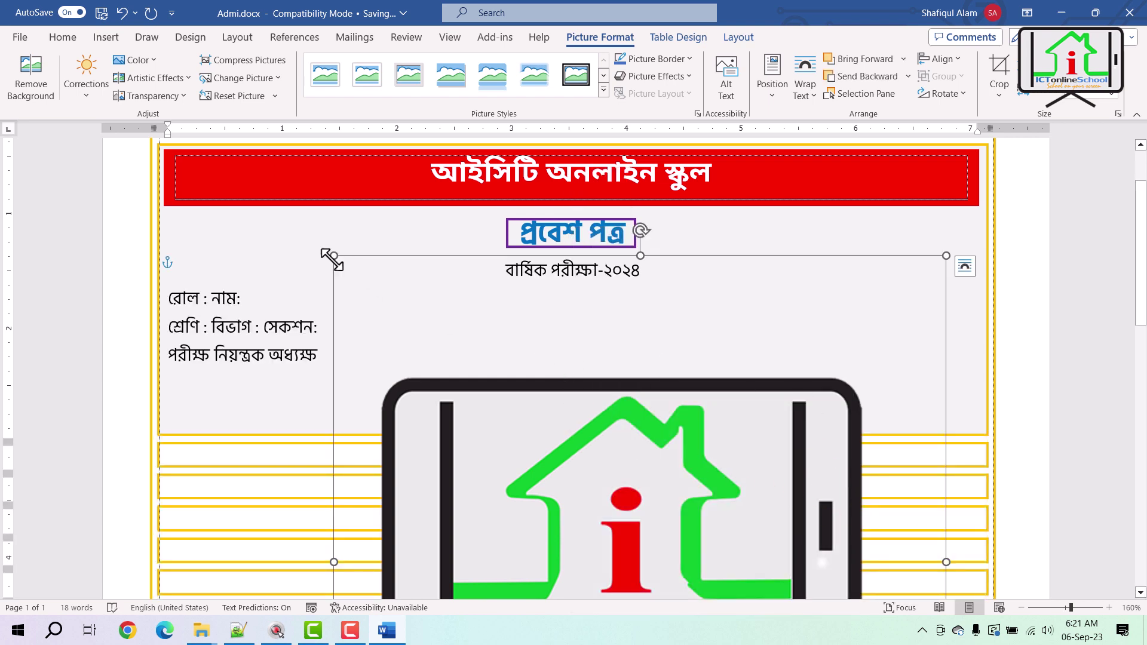
pyautogui.moveTo(331, 259); pyautogui.dragTo(711, 531)
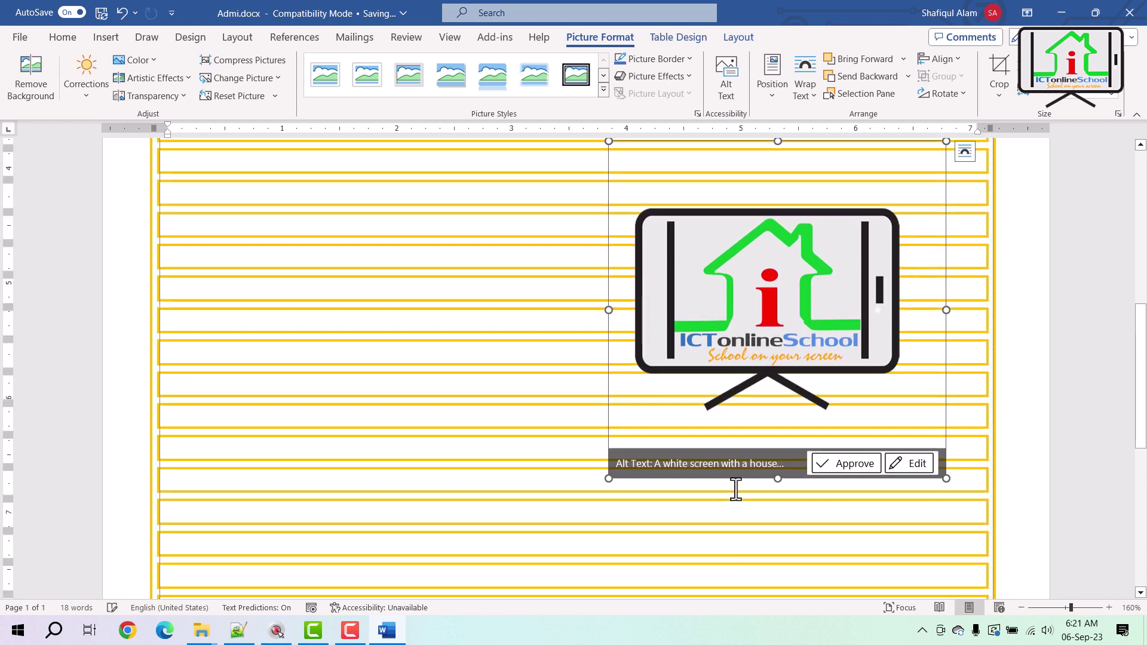
pyautogui.moveTo(747, 359); pyautogui.dragTo(461, 302)
pyautogui.scroll(5, 456, 424)
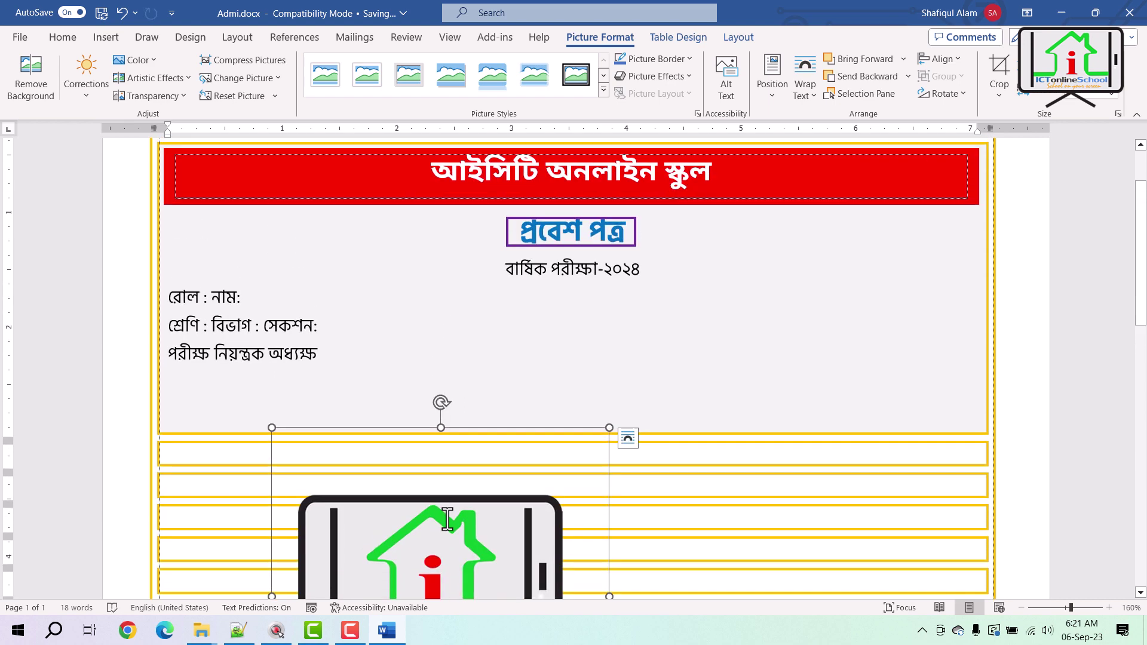
pyautogui.moveTo(447, 519); pyautogui.dragTo(467, 245)
pyautogui.moveTo(291, 157); pyautogui.dragTo(443, 210)
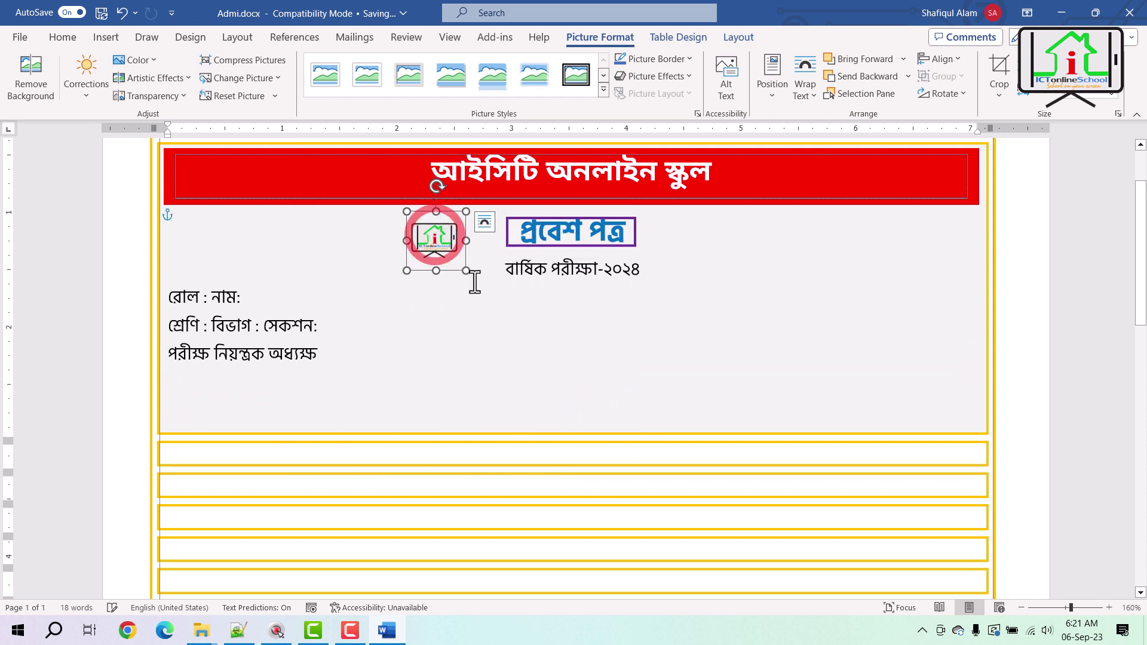
pyautogui.moveTo(466, 272)
pyautogui.mouseDown()
pyautogui.moveTo(485, 293)
pyautogui.moveTo(478, 284)
pyautogui.mouseUp()
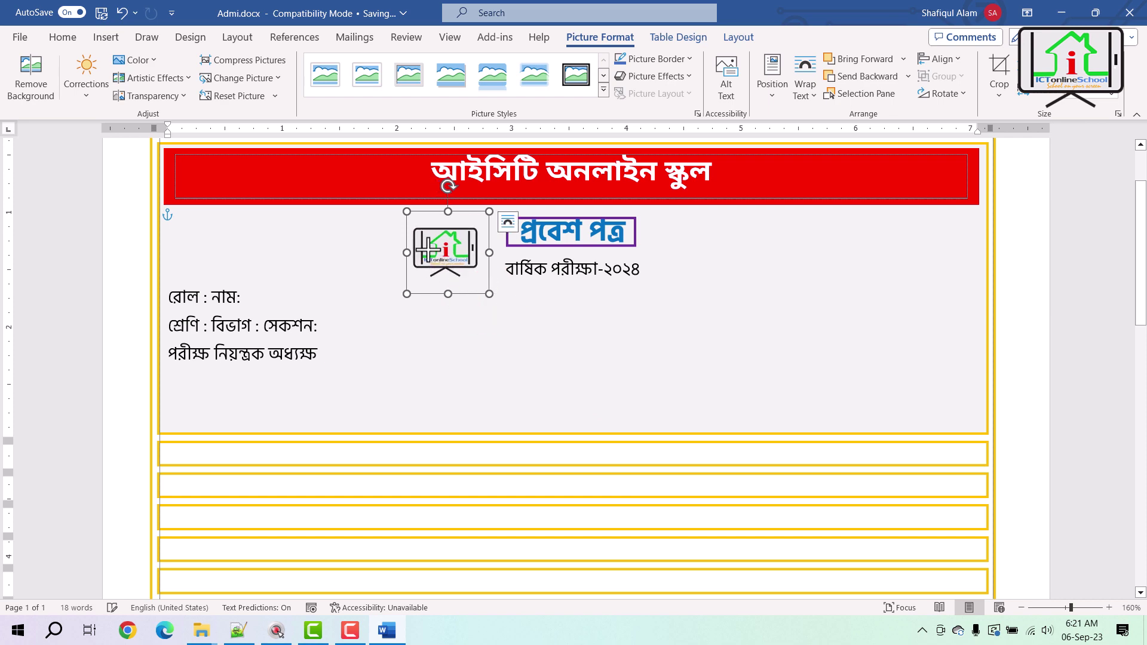
pyautogui.click(366, 290)
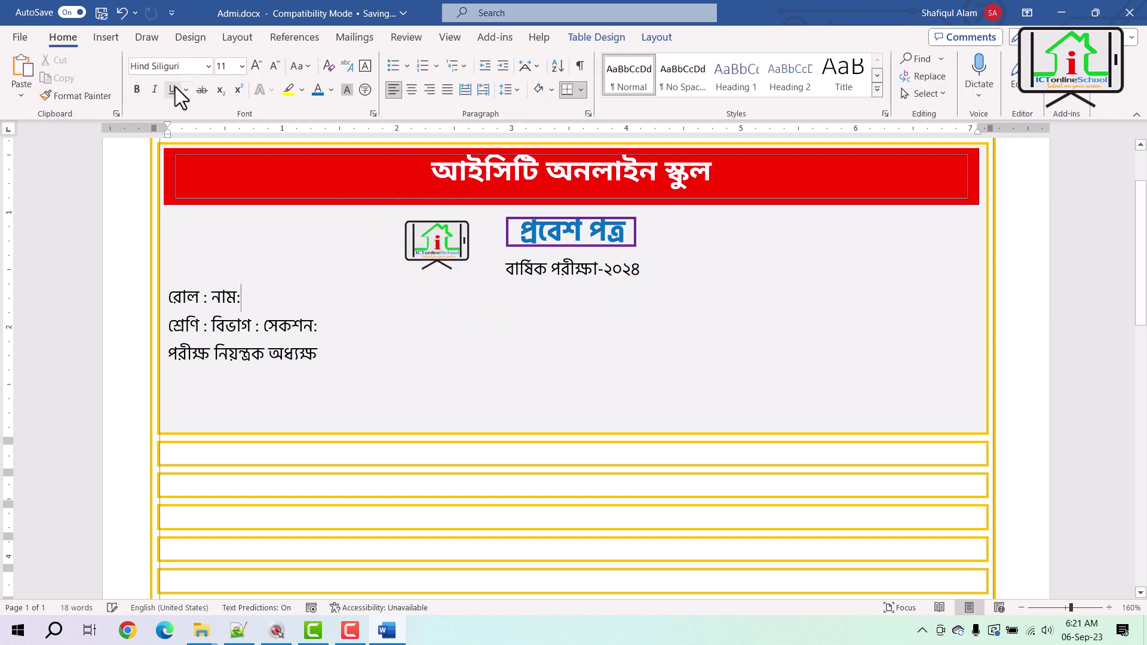
# Step: Insert the QR_code picture from this device and shrink it to a small size
pyautogui.click(108, 37)
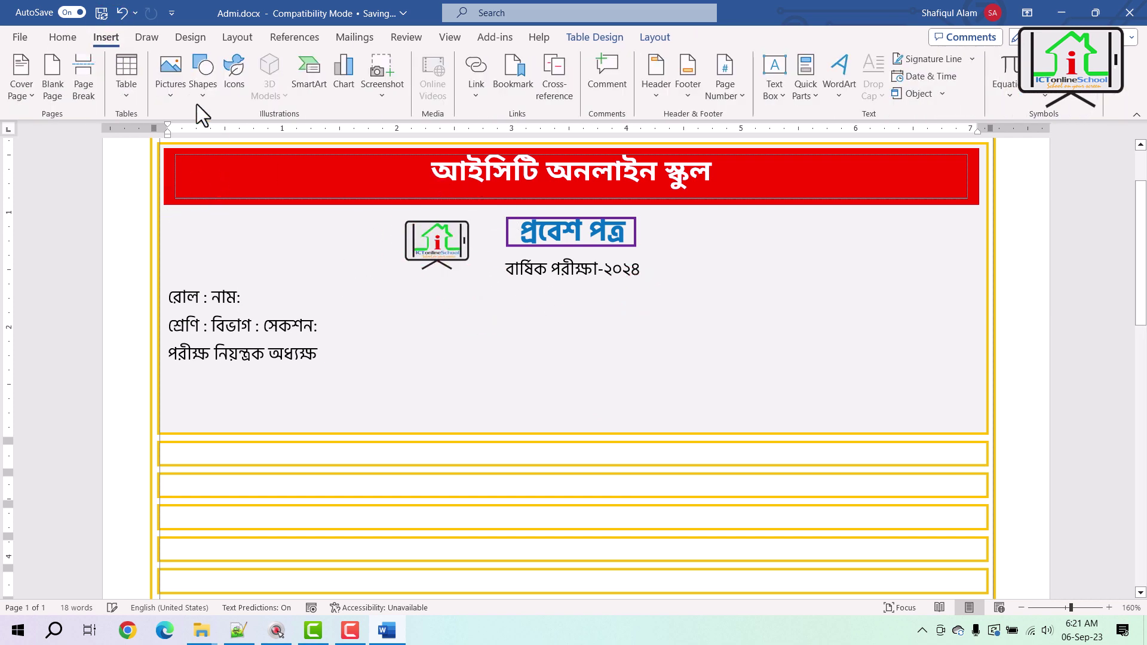
pyautogui.click(169, 90)
pyautogui.click(206, 139)
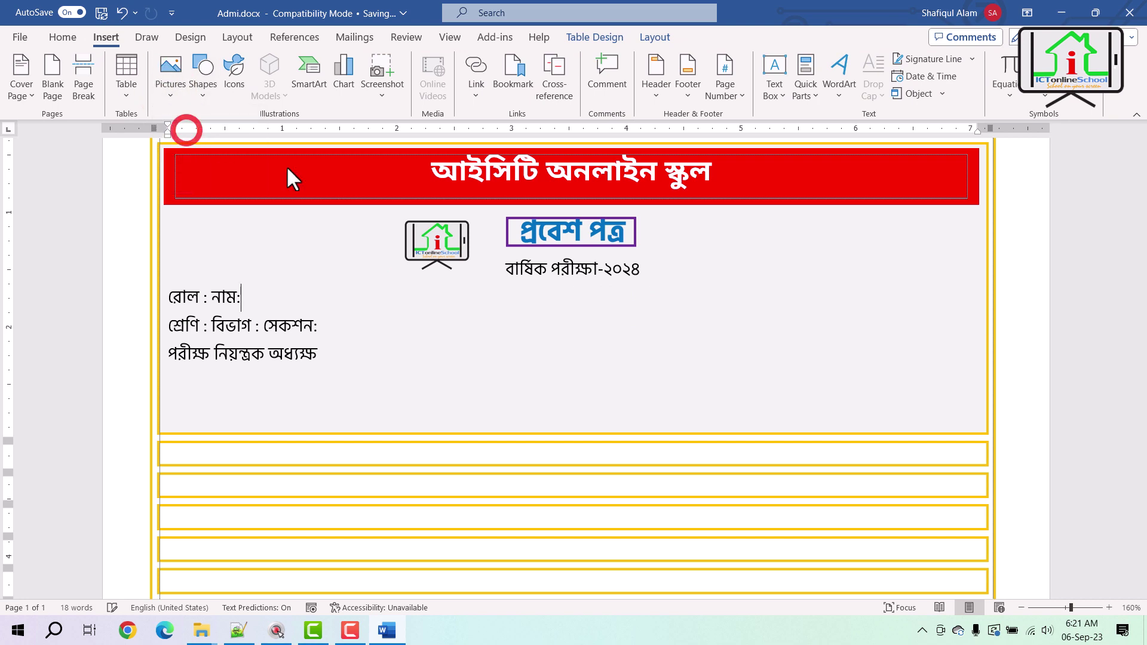
pyautogui.doubleClick(259, 149)
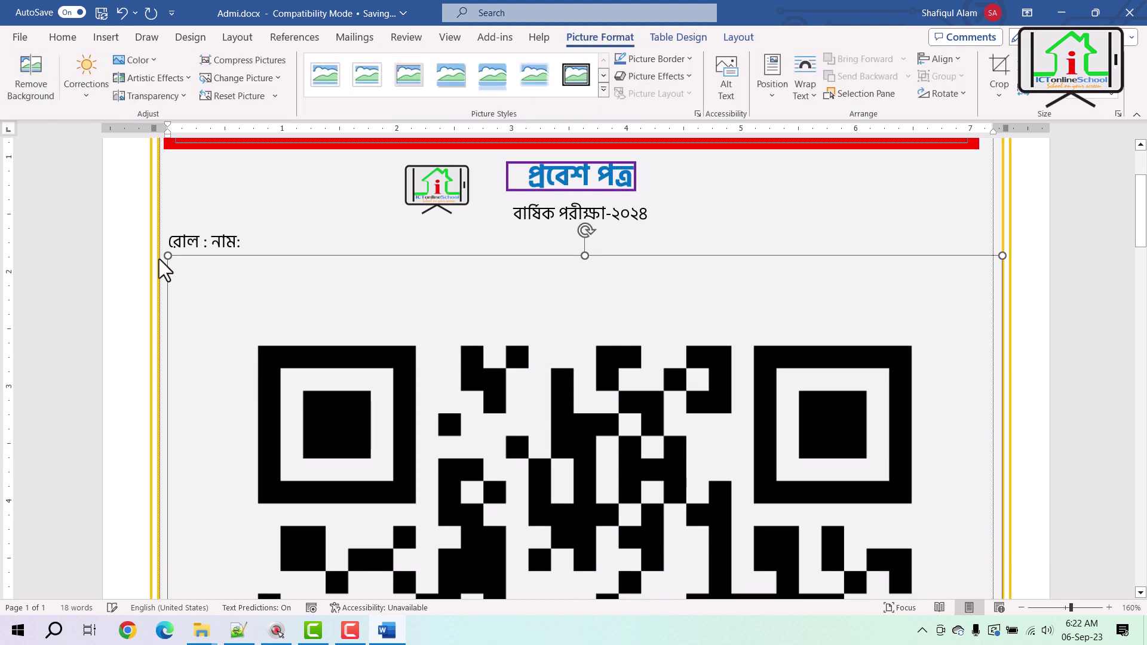
pyautogui.moveTo(167, 255); pyautogui.dragTo(789, 497)
pyautogui.scroll(-5, 791, 513)
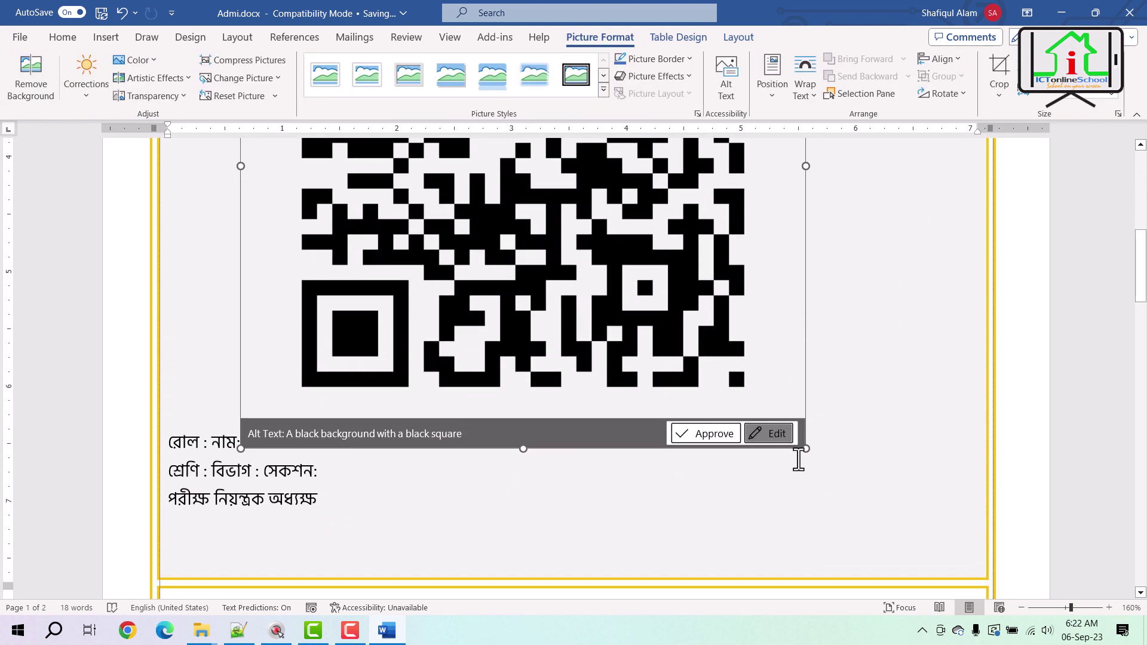
pyautogui.hotkey('ctrl', 'z')
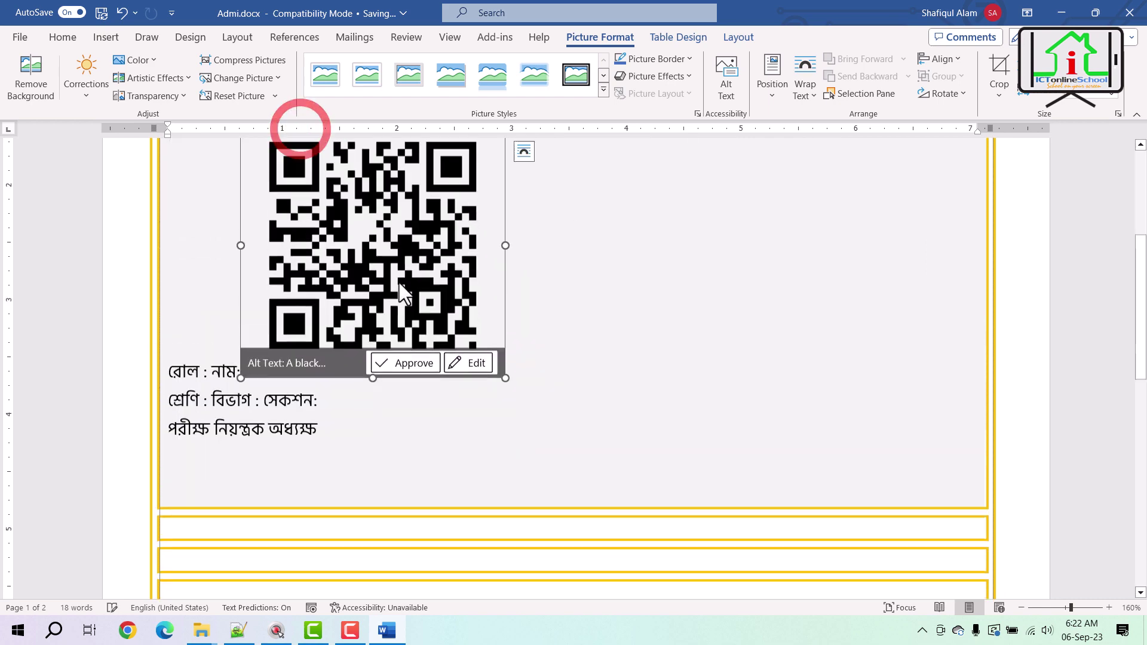
pyautogui.moveTo(241, 370); pyautogui.dragTo(479, 555)
pyautogui.moveTo(287, 419)
pyautogui.mouseDown()
pyautogui.moveTo(635, 392)
pyautogui.moveTo(686, 358)
pyautogui.moveTo(340, 430)
pyautogui.moveTo(279, 419)
pyautogui.mouseUp()
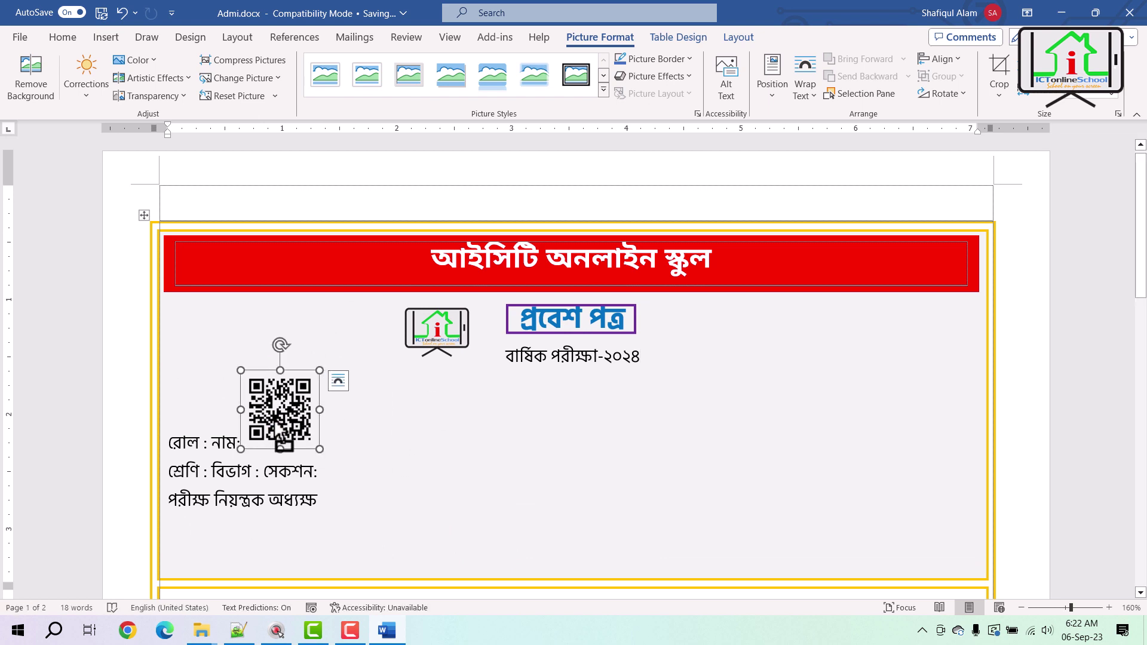
# Step: Set the QR code to In Front of Text and position it right of the heading
pyautogui.rightClick(279, 418)
pyautogui.press('Escape')
pyautogui.click(338, 380)
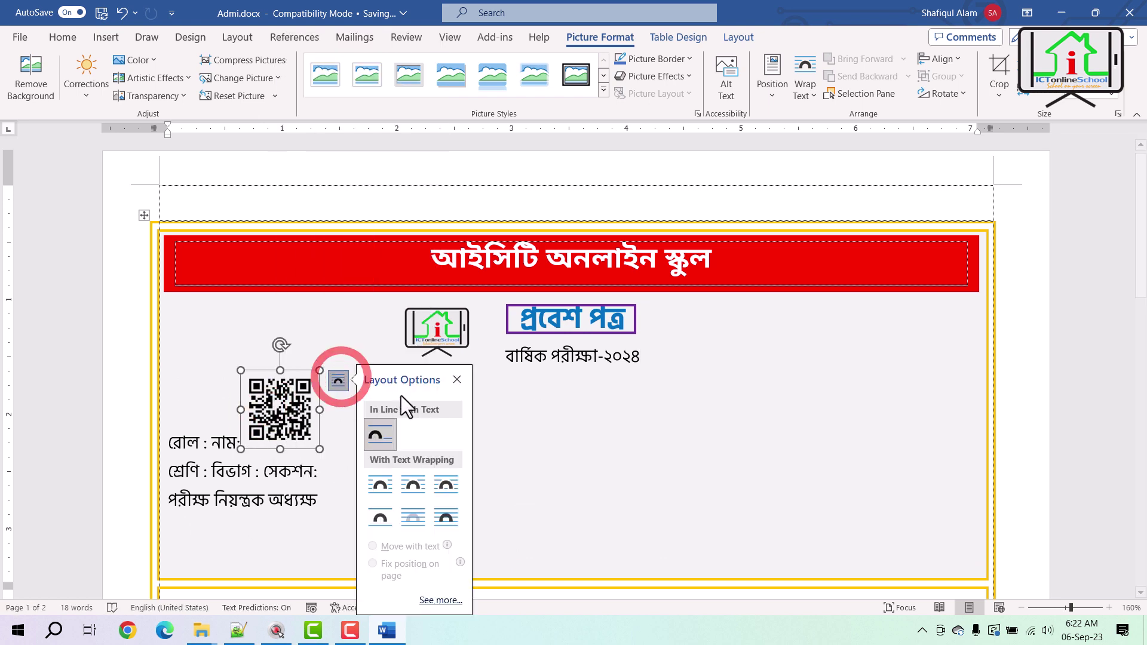
pyautogui.click(445, 517)
pyautogui.moveTo(307, 413); pyautogui.dragTo(714, 353)
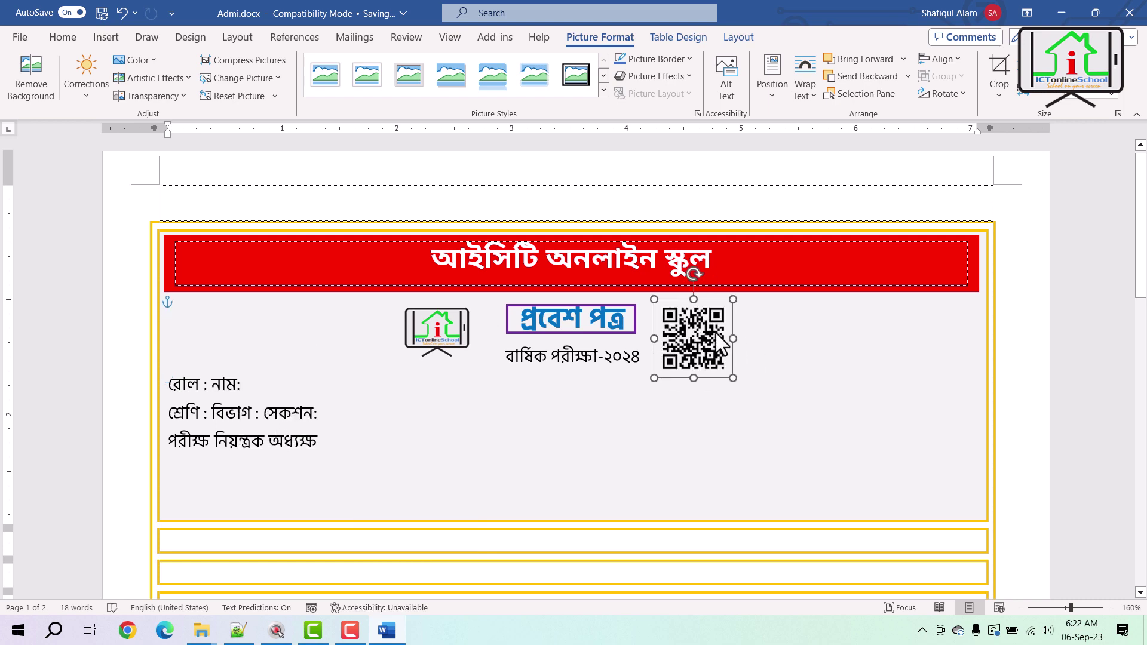
pyautogui.click(717, 361)
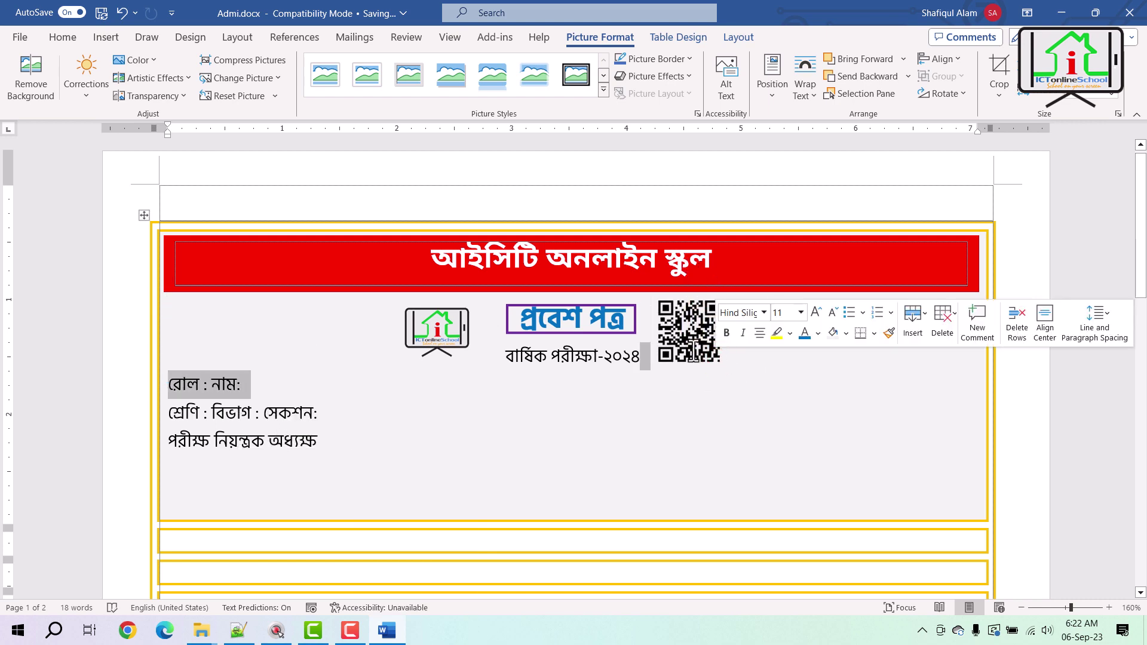
pyautogui.click(717, 361)
pyautogui.moveTo(716, 361)
pyautogui.mouseDown()
pyautogui.moveTo(729, 361)
pyautogui.moveTo(724, 351)
pyautogui.moveTo(728, 360)
pyautogui.mouseUp()
pyautogui.click(639, 389)
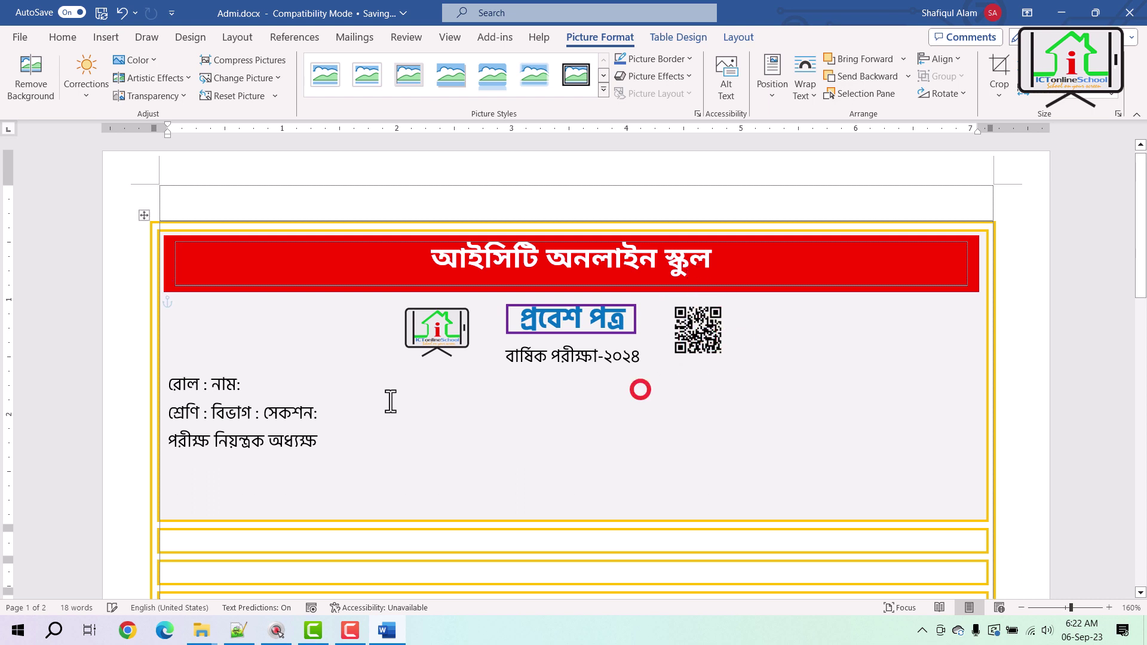
pyautogui.click(206, 389)
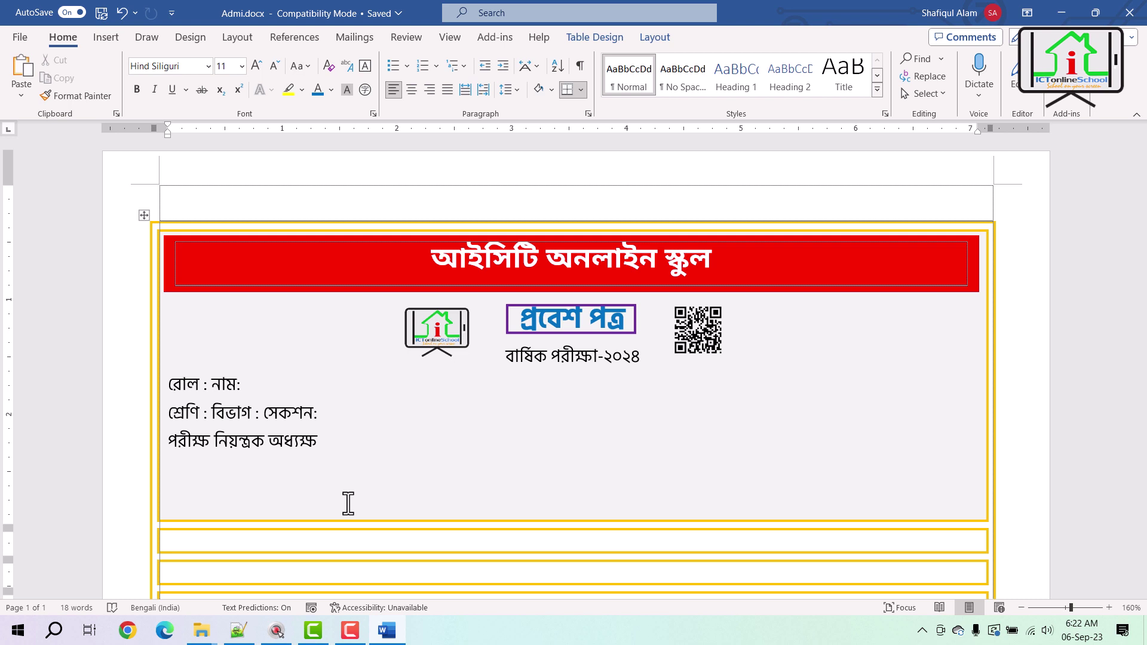
# Step: Insert tabs on the first line to align রোল: and push নাম: into a second column
pyautogui.hotkey('ctrl', 'Tab')
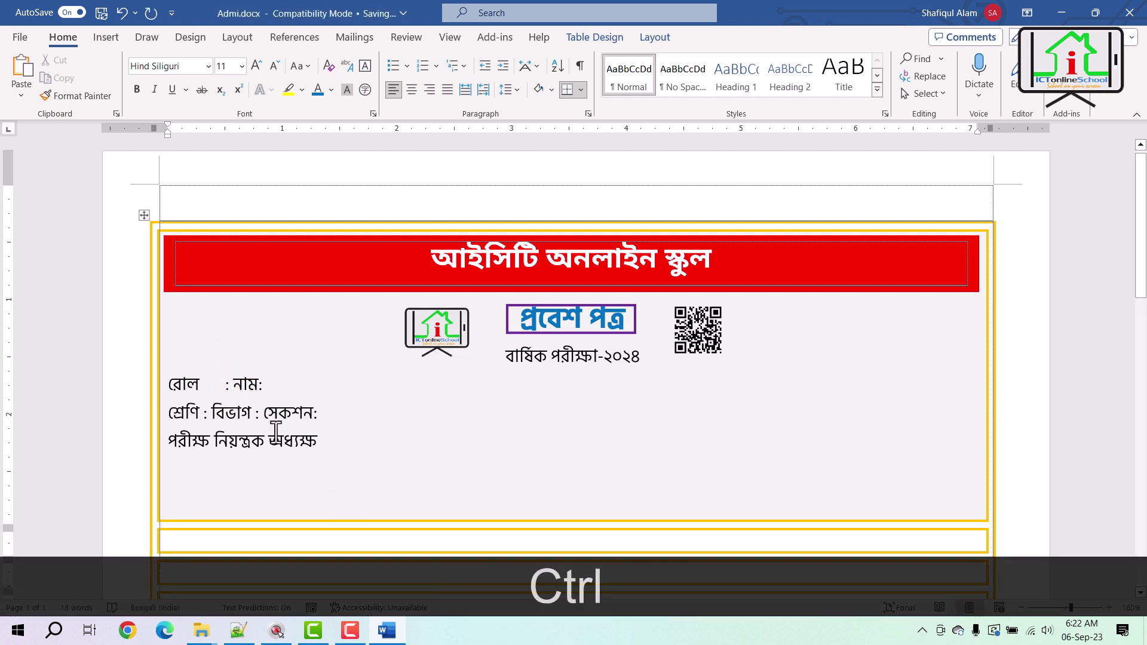
pyautogui.hotkey('ctrl', 'Tab')
pyautogui.hotkey('ctrl', 'Tab')
pyautogui.hotkey('ctrl', 'Tab')
pyautogui.hotkey('ctrl', 'Tab')
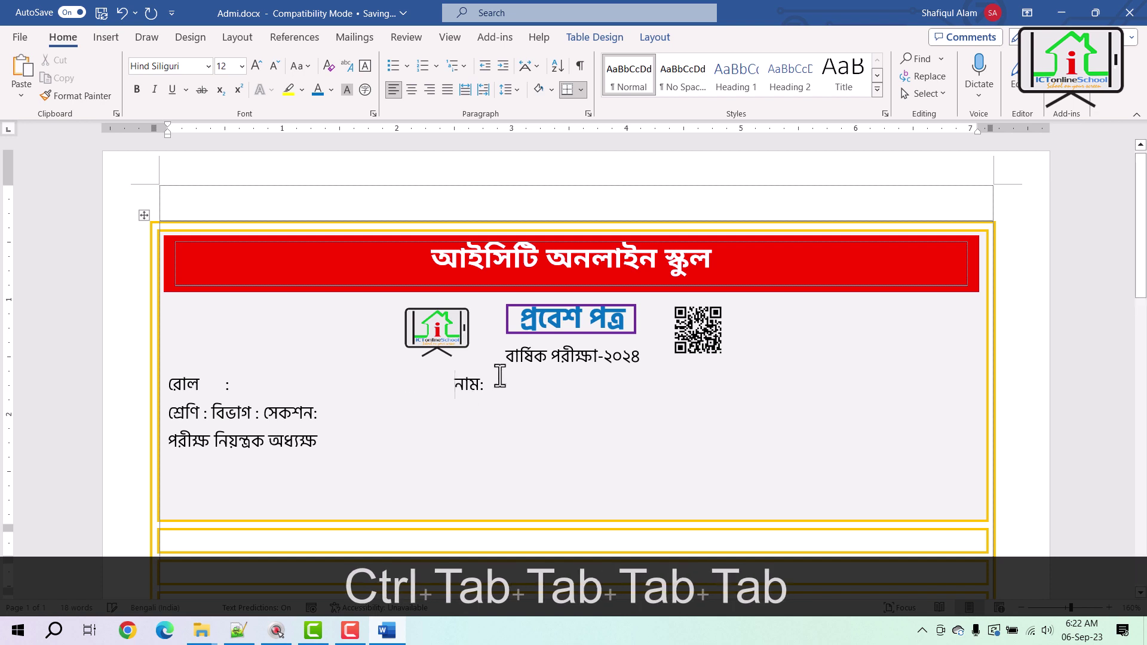
pyautogui.click(483, 385)
pyautogui.hotkey('ctrl', 'Tab')
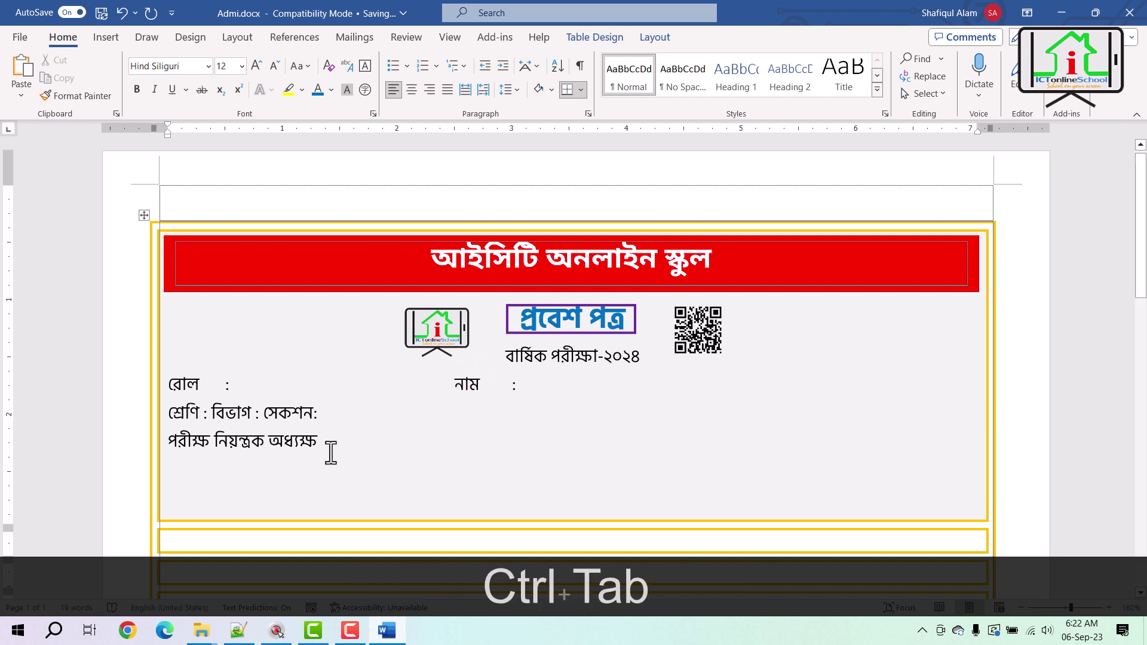
# Step: Tab-align শ্রেণি:, বিভাগ: under নাম:, and push সেকশন: further right
pyautogui.click(206, 418)
pyautogui.hotkey('ctrl', 'Tab')
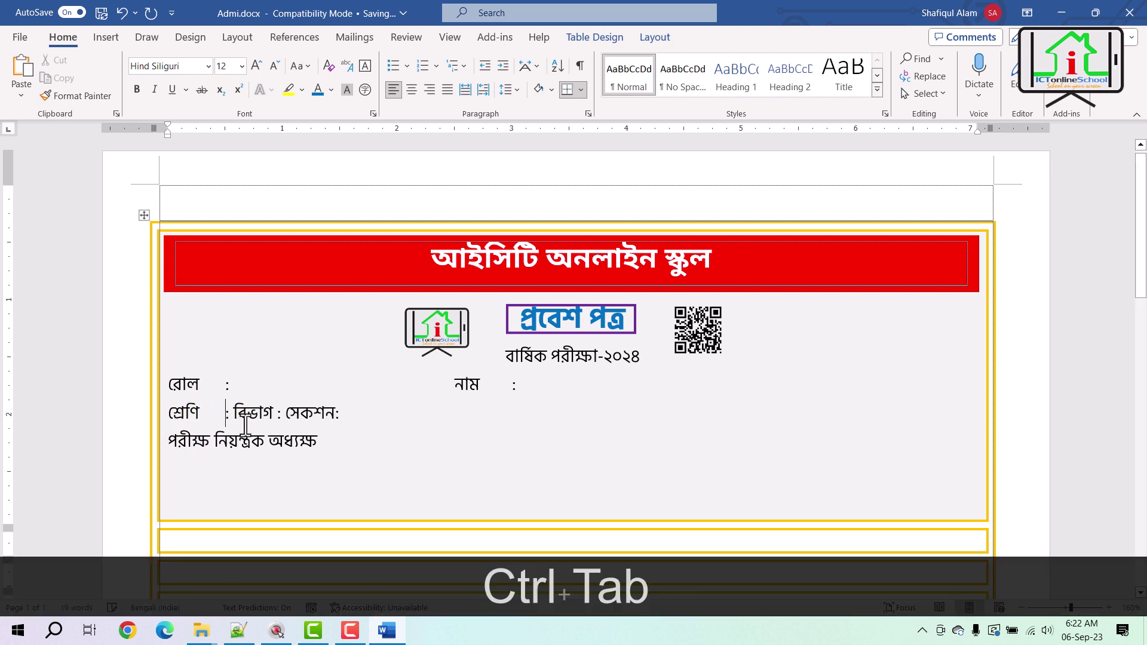
pyautogui.click(238, 420)
pyautogui.hotkey('ctrl', 'Tab')
pyautogui.hotkey('ctrl', 'Tab')
pyautogui.hotkey('ctrl', 'Tab')
pyautogui.hotkey('ctrl', 'Tab')
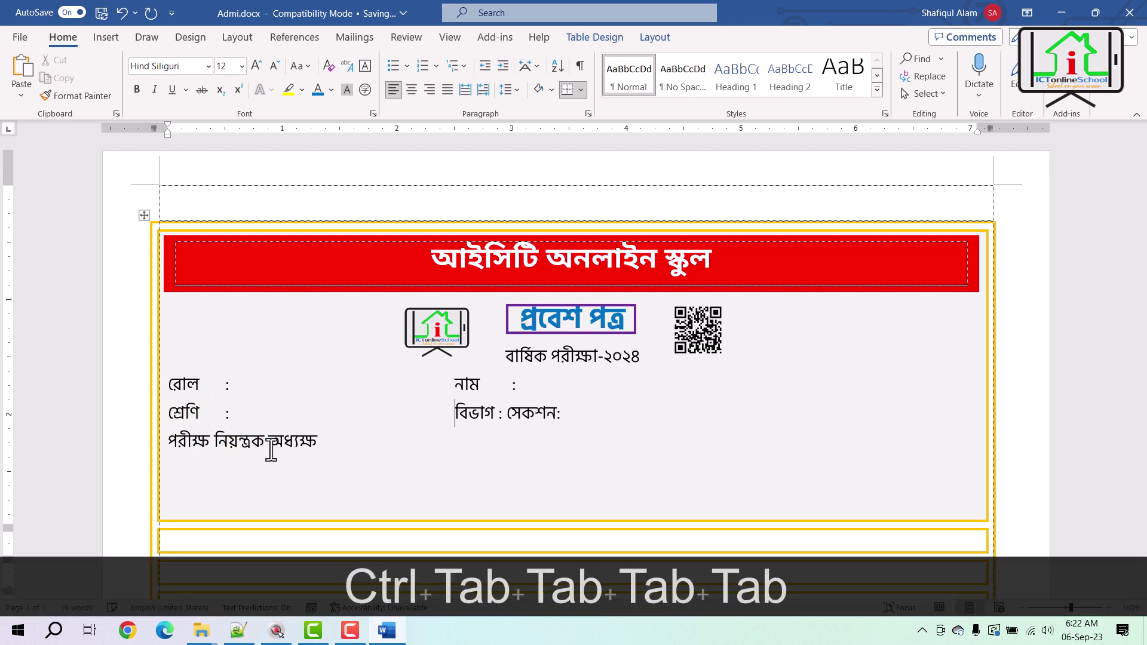
pyautogui.click(499, 415)
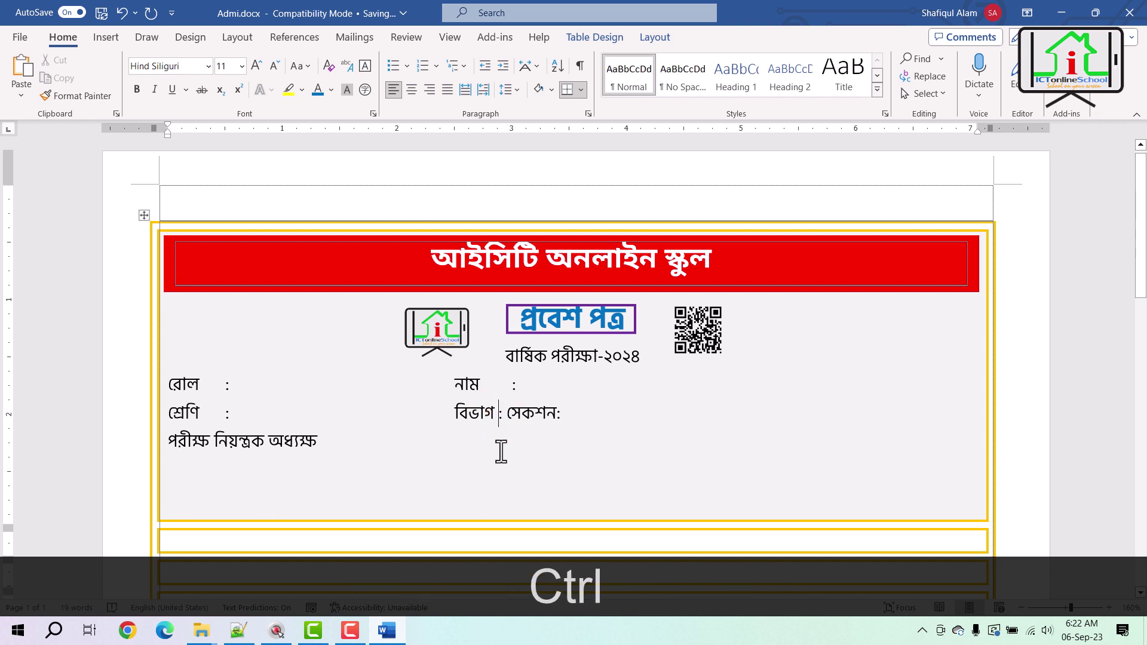
pyautogui.hotkey('ctrl', 'Tab')
pyautogui.click(523, 416)
pyautogui.hotkey('ctrl', 'Tab')
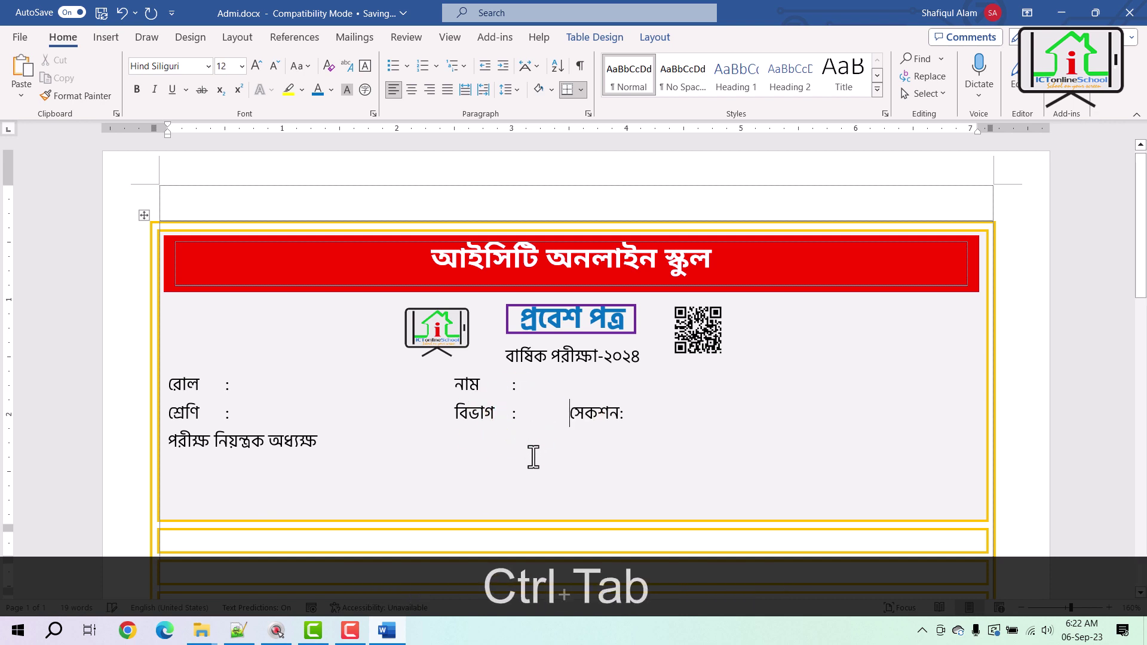
pyautogui.hotkey('ctrl', 'Tab')
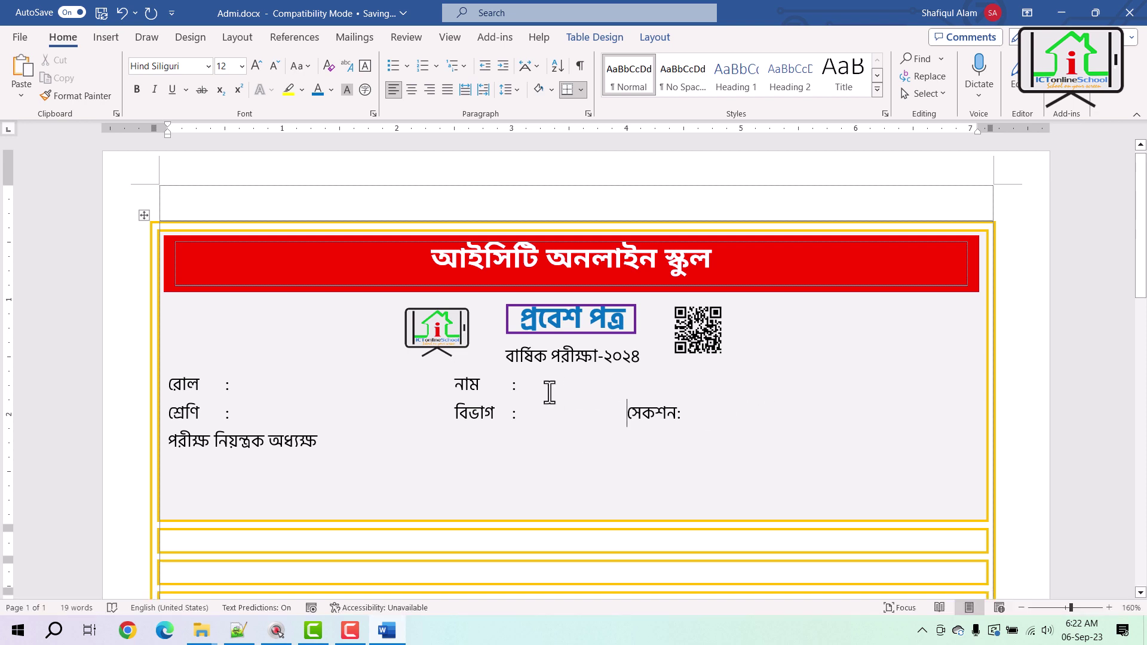
# Step: Shade the রোল–নাম row of the admit card blue
pyautogui.moveTo(517, 386); pyautogui.dragTo(215, 381)
pyautogui.moveTo(165, 384); pyautogui.dragTo(165, 384)
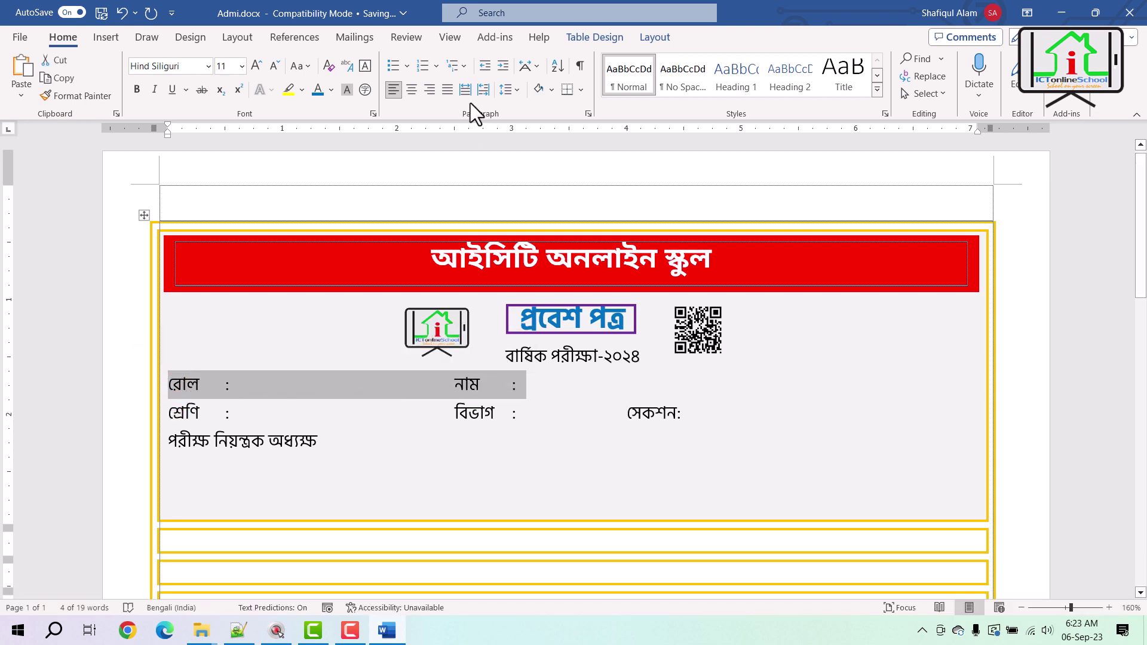
pyautogui.click(550, 91)
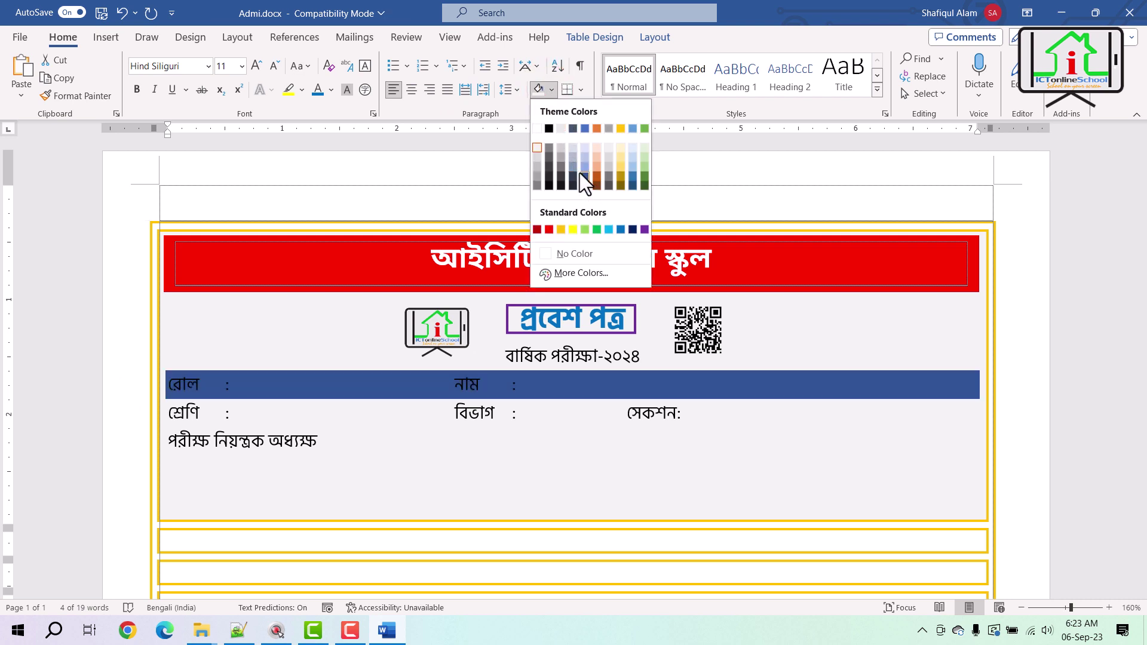
pyautogui.click(621, 230)
# Step: Insert an empty line above the শ্রেণি row, beneath the blue band
pyautogui.moveTo(729, 415); pyautogui.dragTo(624, 422)
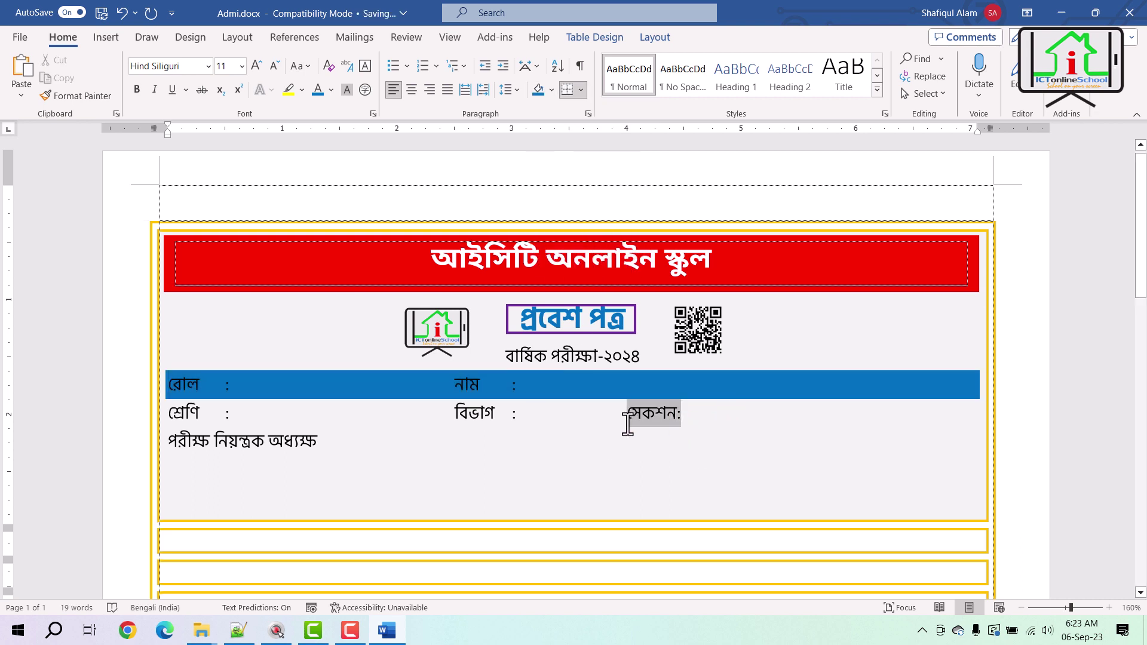
pyautogui.click(984, 385)
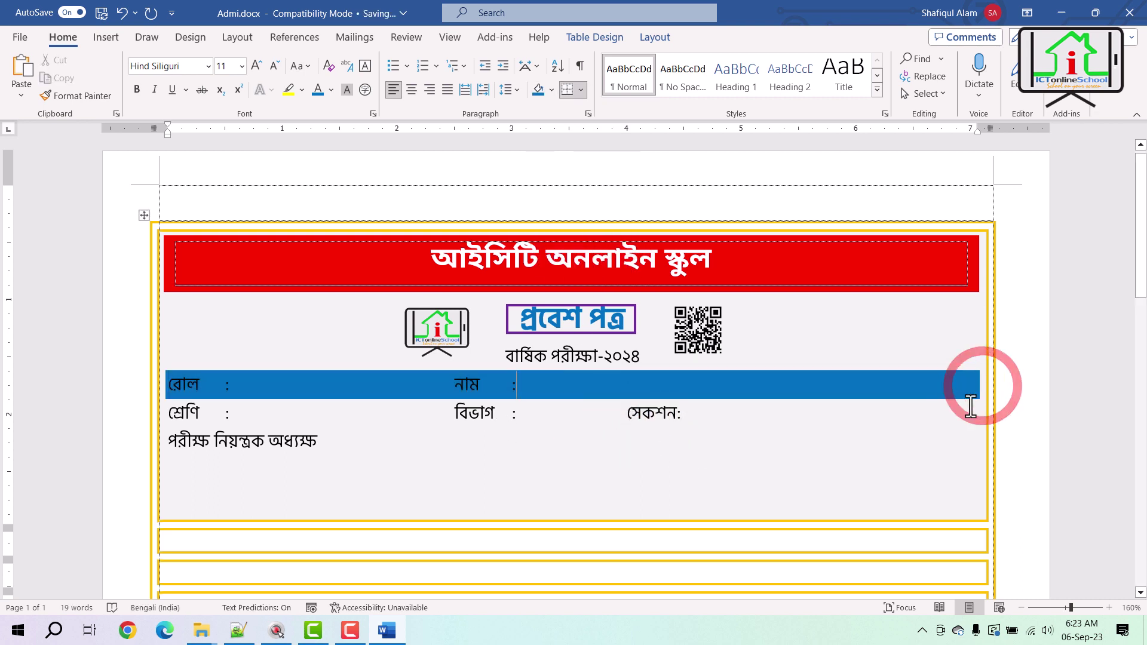
pyautogui.press('Return')
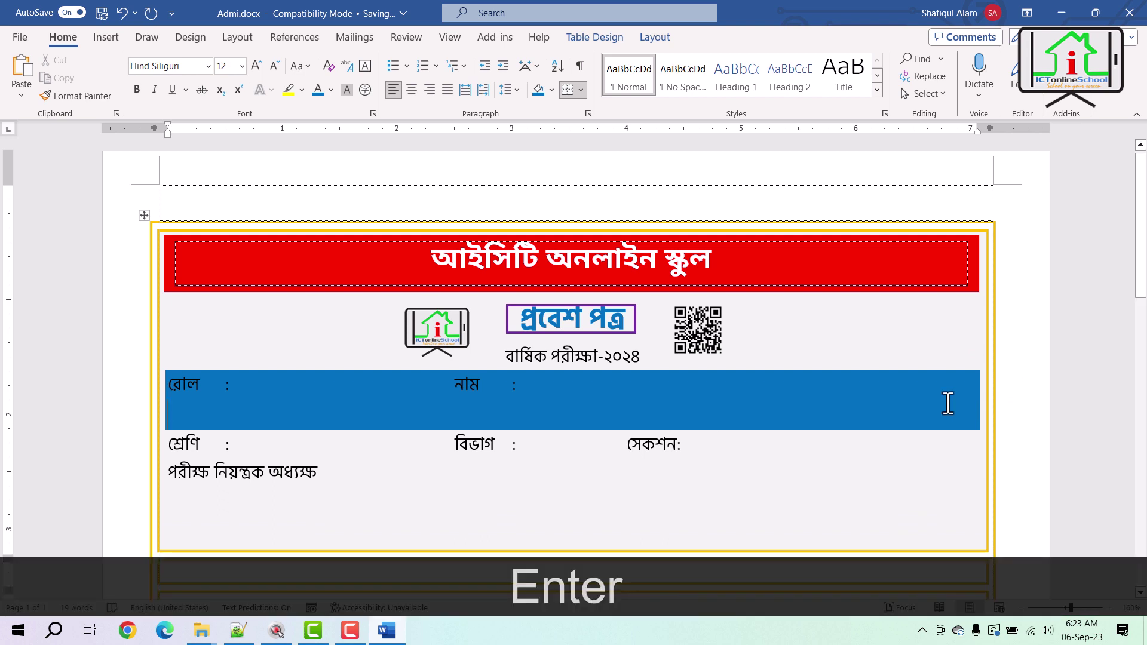
pyautogui.hotkey('ctrl', 'z')
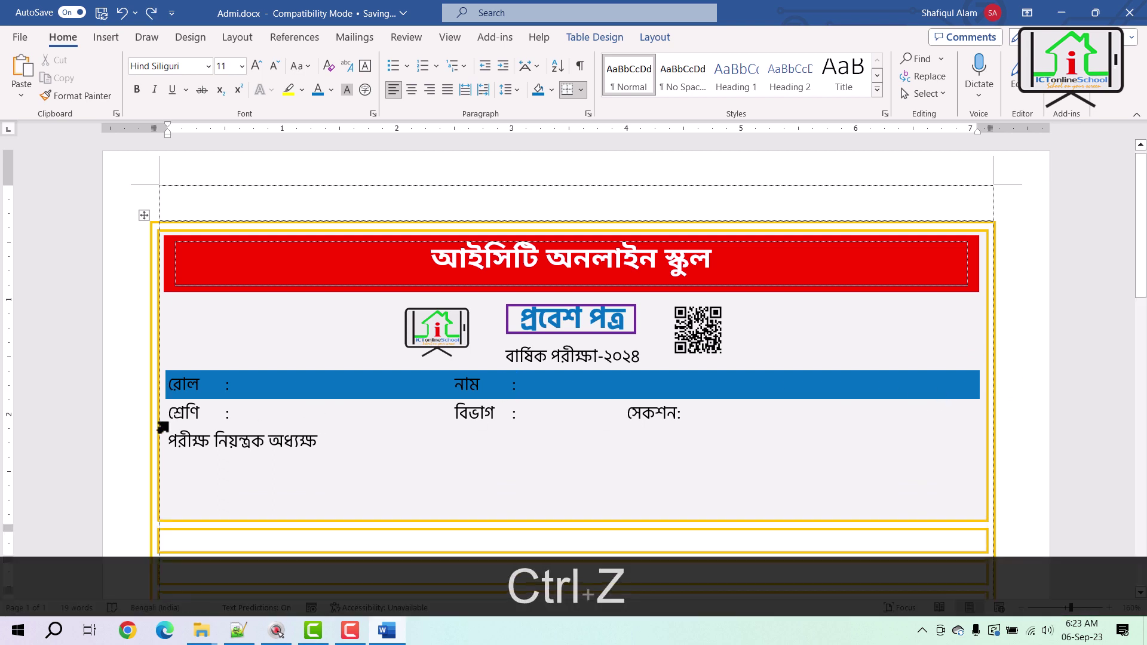
pyautogui.click(187, 425)
pyautogui.press('Left')
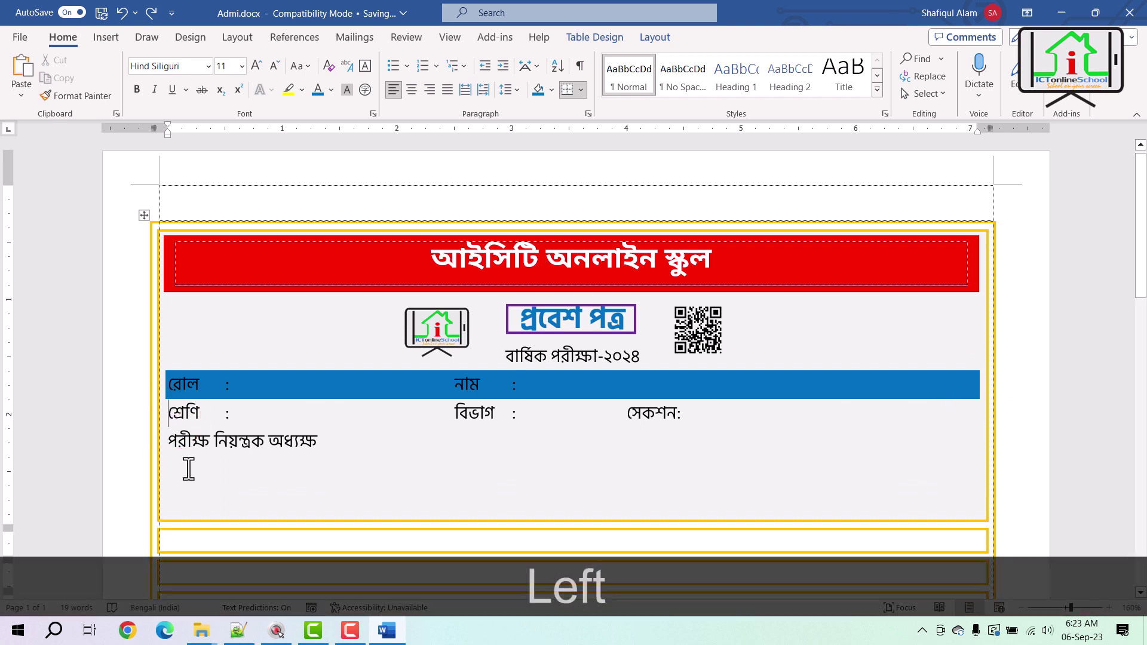
pyautogui.press('Return')
pyautogui.press('pagedown')
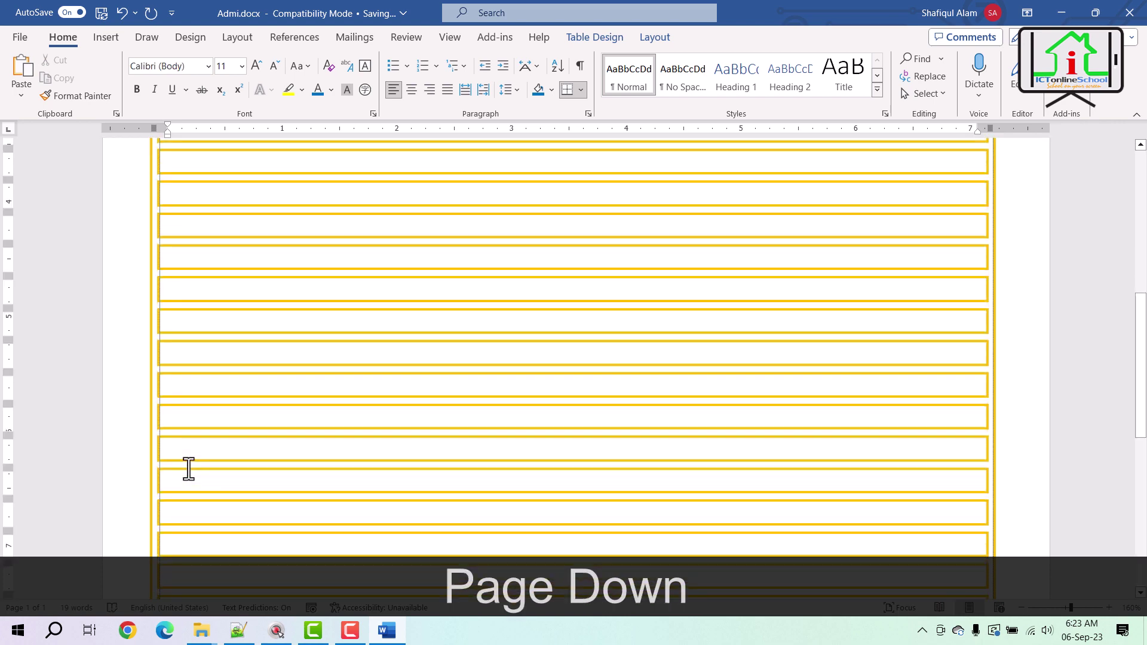
pyautogui.scroll(8, 179, 430)
# Step: Shrink the spacer line's font size twice and push the signature line down one line
pyautogui.click(206, 389)
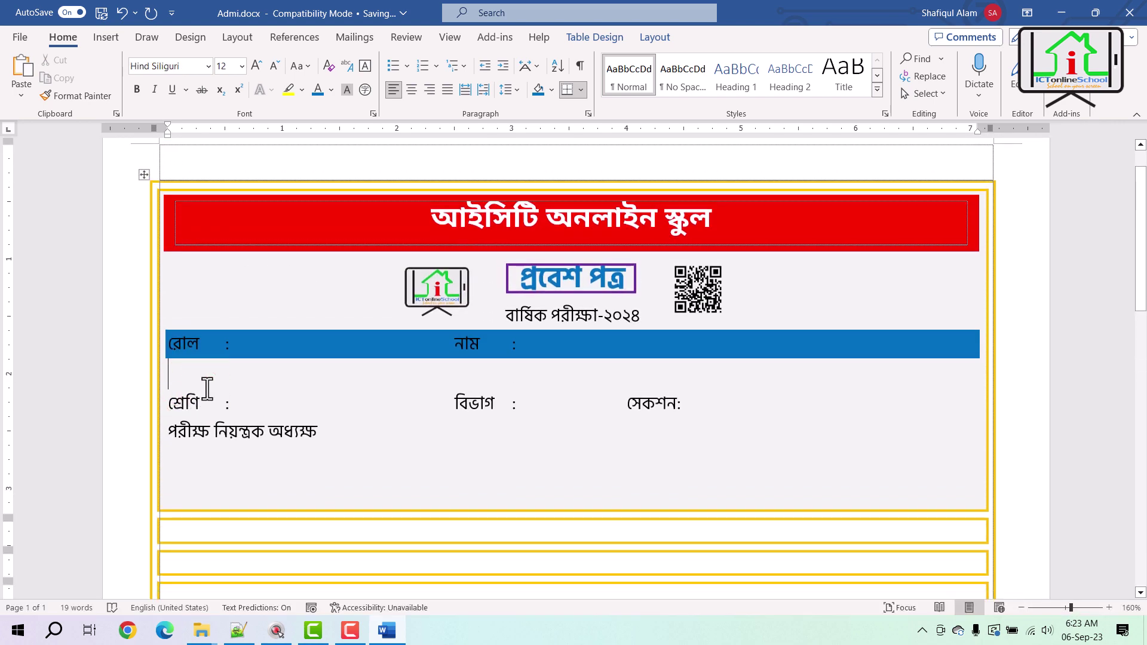
pyautogui.hotkey('ctrl', '[')
pyautogui.hotkey('ctrl', '[')
pyautogui.hotkey('ctrl', '[')
pyautogui.hotkey('ctrl', '[')
pyautogui.hotkey('ctrl', '[')
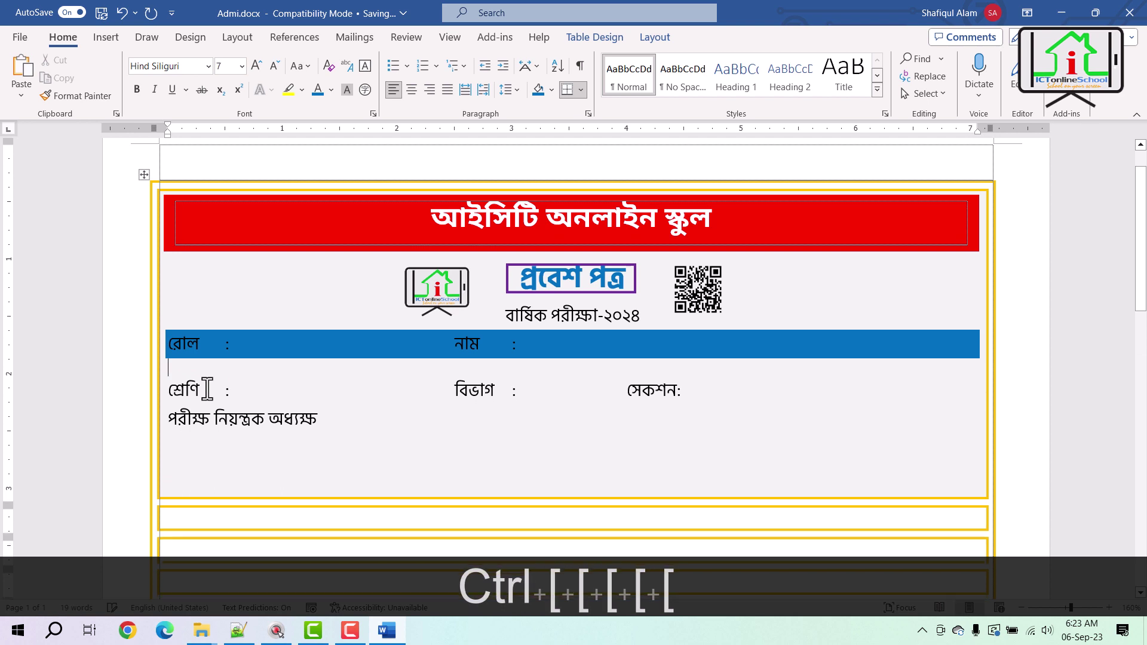
pyautogui.hotkey('ctrl', '[')
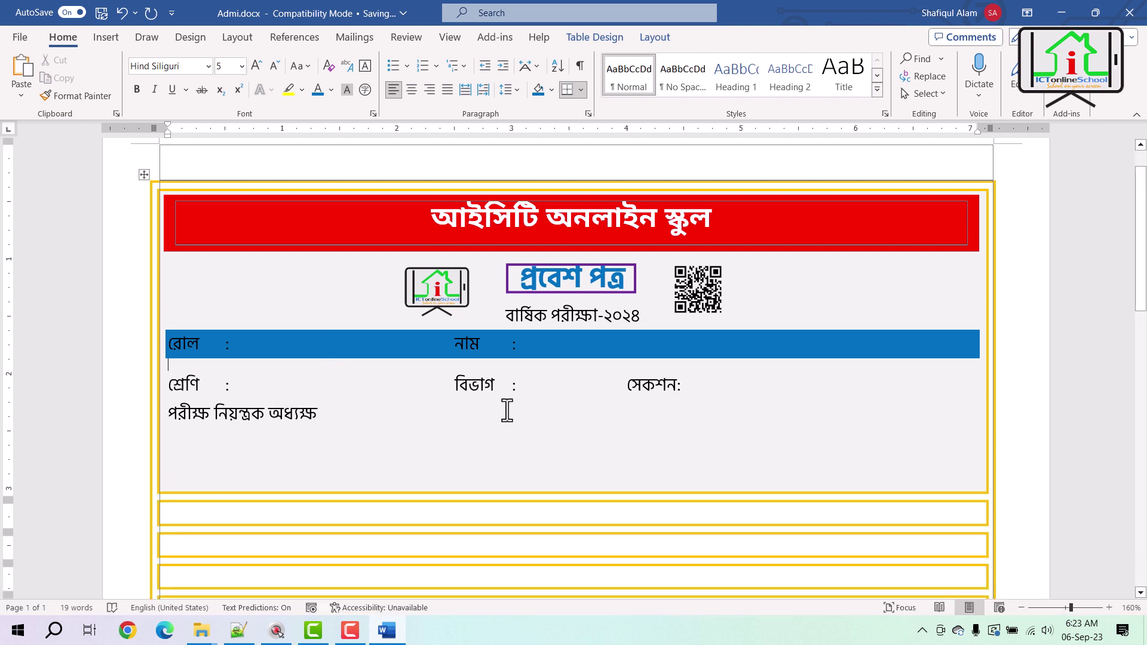
pyautogui.click(169, 416)
pyautogui.press('Return')
# Step: Shade the শ্রেণি–সেকশন row blue
pyautogui.moveTo(708, 387); pyautogui.dragTo(169, 387)
pyautogui.click(538, 93)
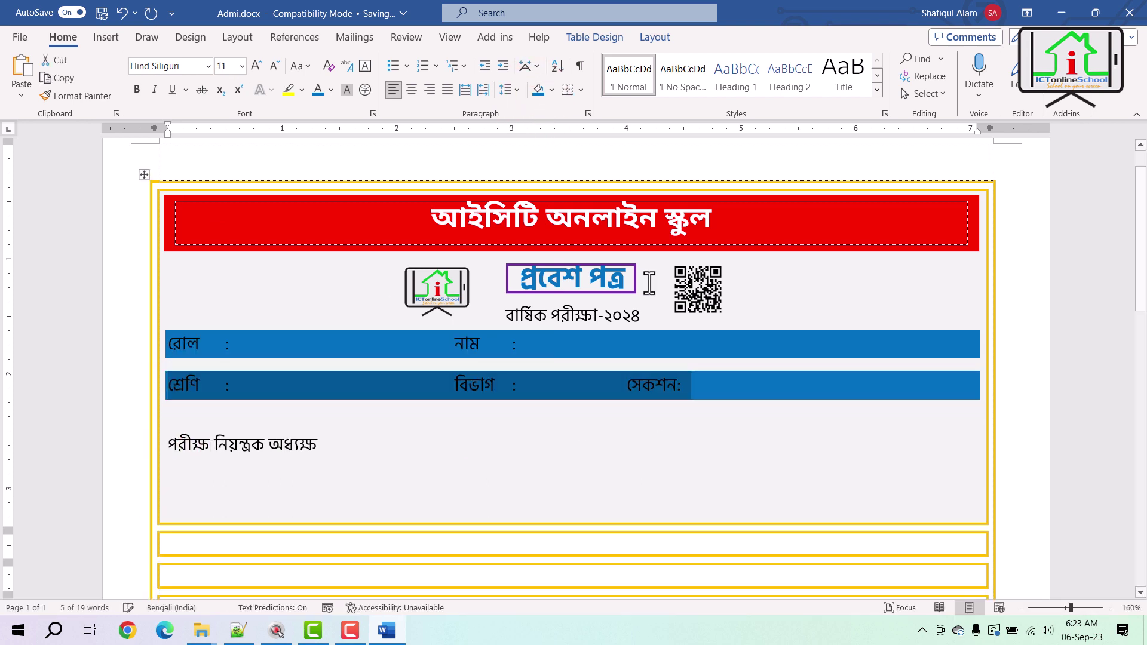
pyautogui.click(731, 420)
# Step: Make the text of both blue rows white
pyautogui.moveTo(687, 399); pyautogui.dragTo(159, 350)
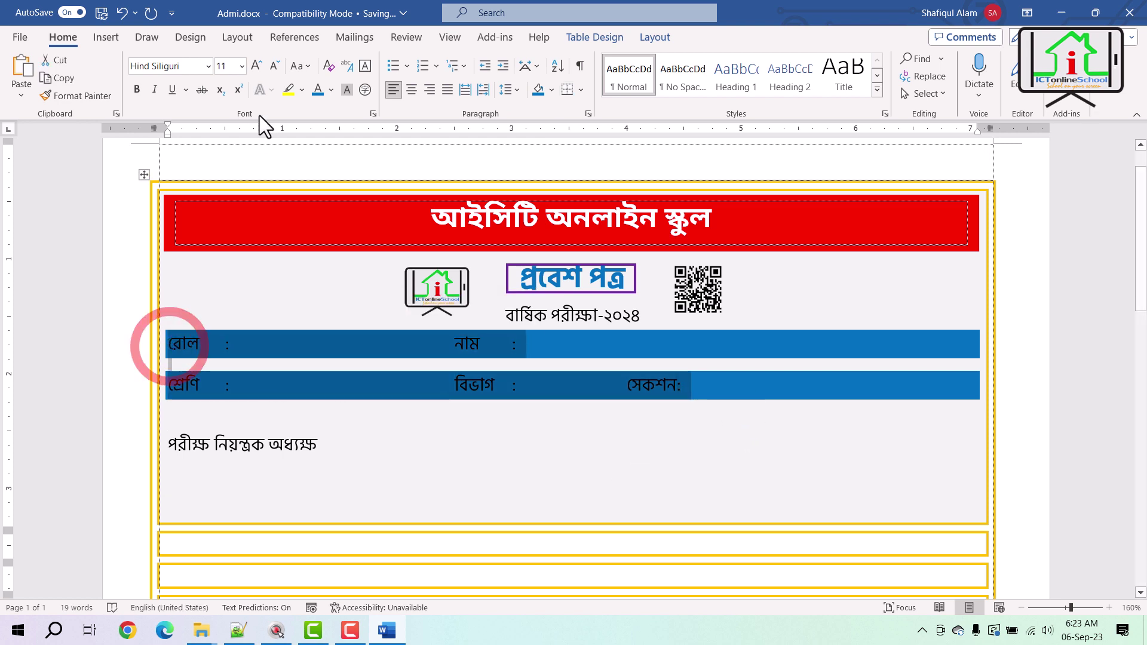
pyautogui.click(331, 90)
pyautogui.click(319, 146)
pyautogui.click(673, 455)
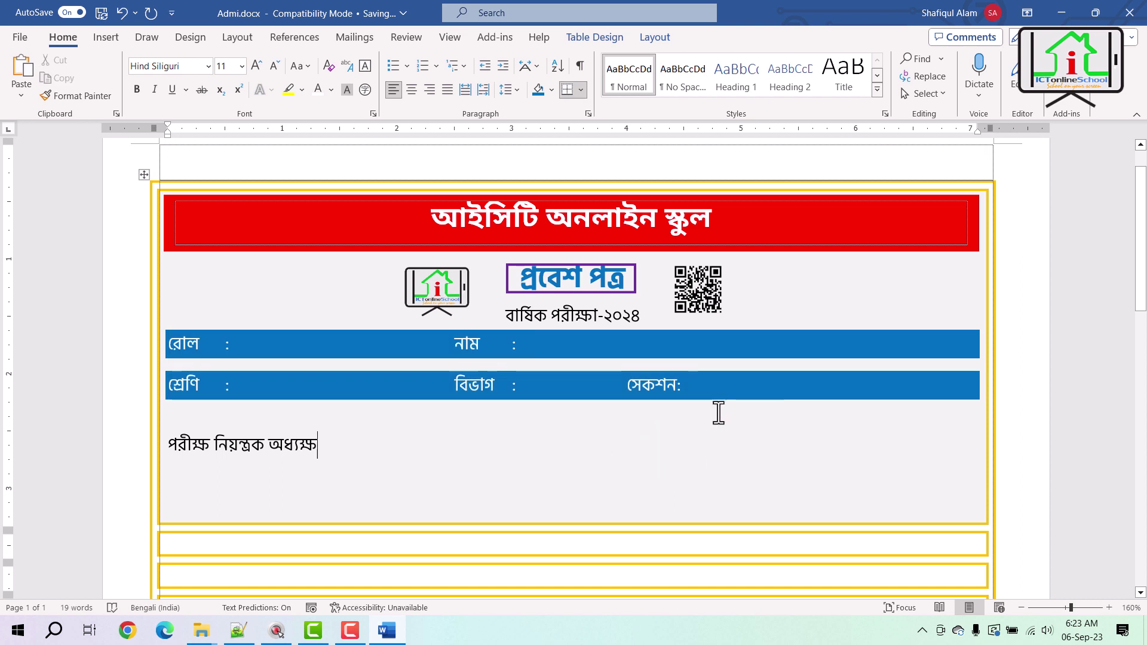
pyautogui.click(350, 446)
# Step: Tab-indent পরীক্ষ নিয়ন্ত্রক and push অধ্যক্ষ to the card's right side
pyautogui.click(268, 445)
pyautogui.click(173, 448)
pyautogui.hotkey('ctrl', 'Tab')
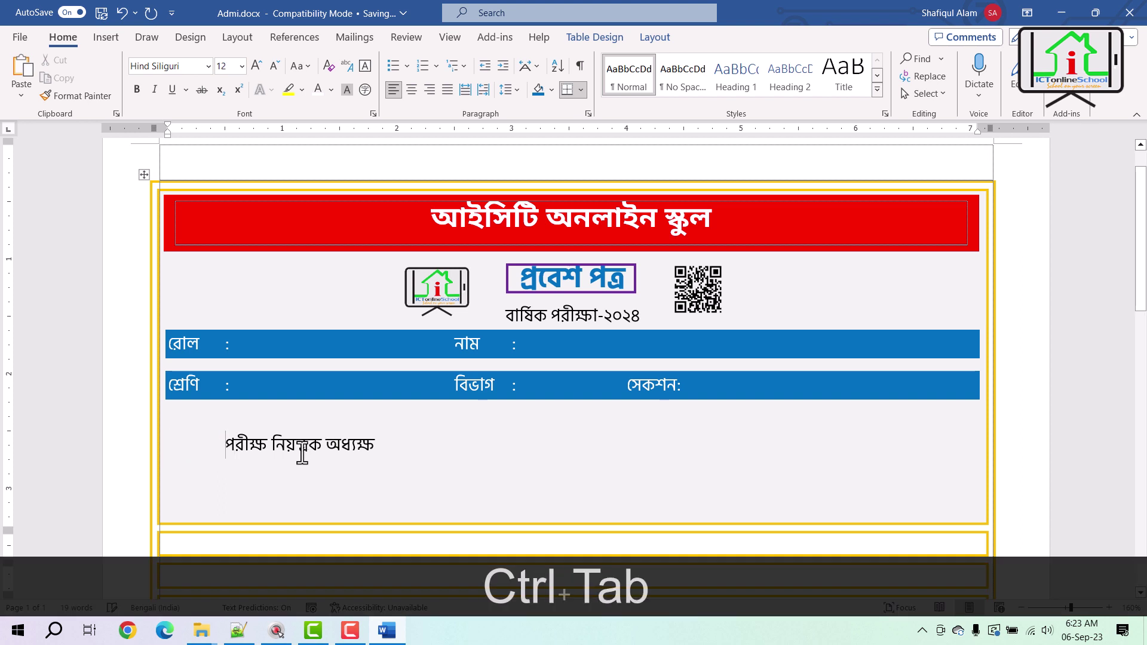
pyautogui.click(323, 445)
pyautogui.hotkey('ctrl', 'Tab')
pyautogui.hotkey('ctrl', 'Tab')
pyautogui.hotkey('ctrl', 'Tab')
pyautogui.hotkey('ctrl', 'Tab')
pyautogui.hotkey('ctrl', 'Tab')
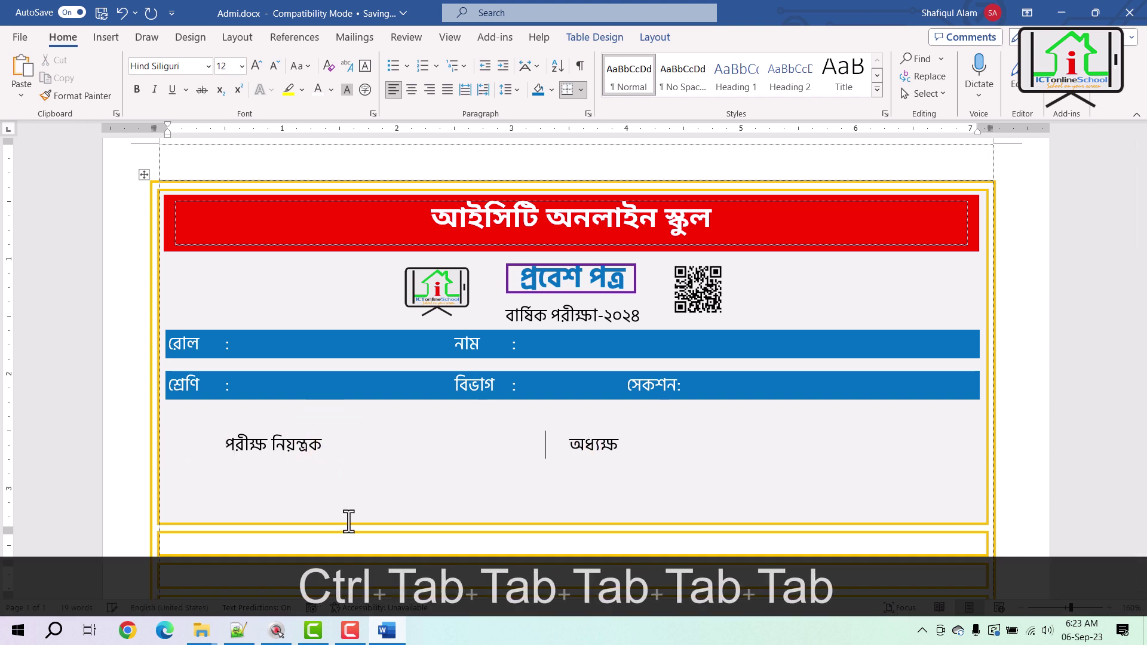
pyautogui.hotkey('ctrl', 'Tab')
pyautogui.hotkey('ctrl', 'Tab')
pyautogui.hotkey('ctrl', 'Tab')
pyautogui.hotkey('ctrl', 'Tab')
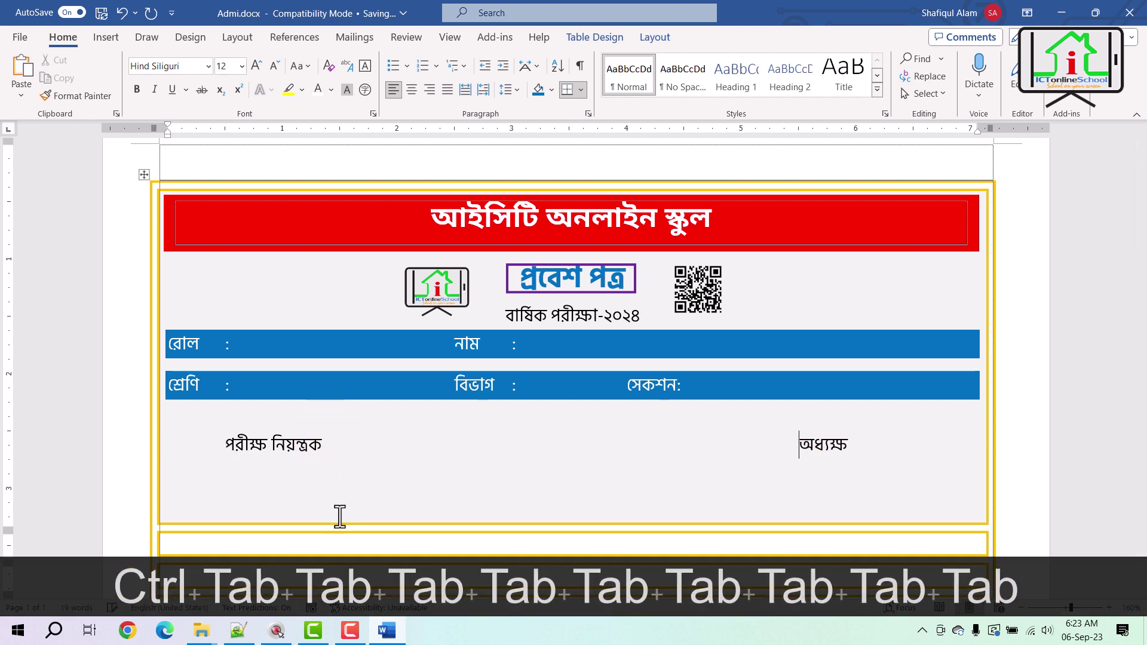
# Step: Tidy the empty lines above and below the signature labels
pyautogui.click(272, 422)
pyautogui.press('Return')
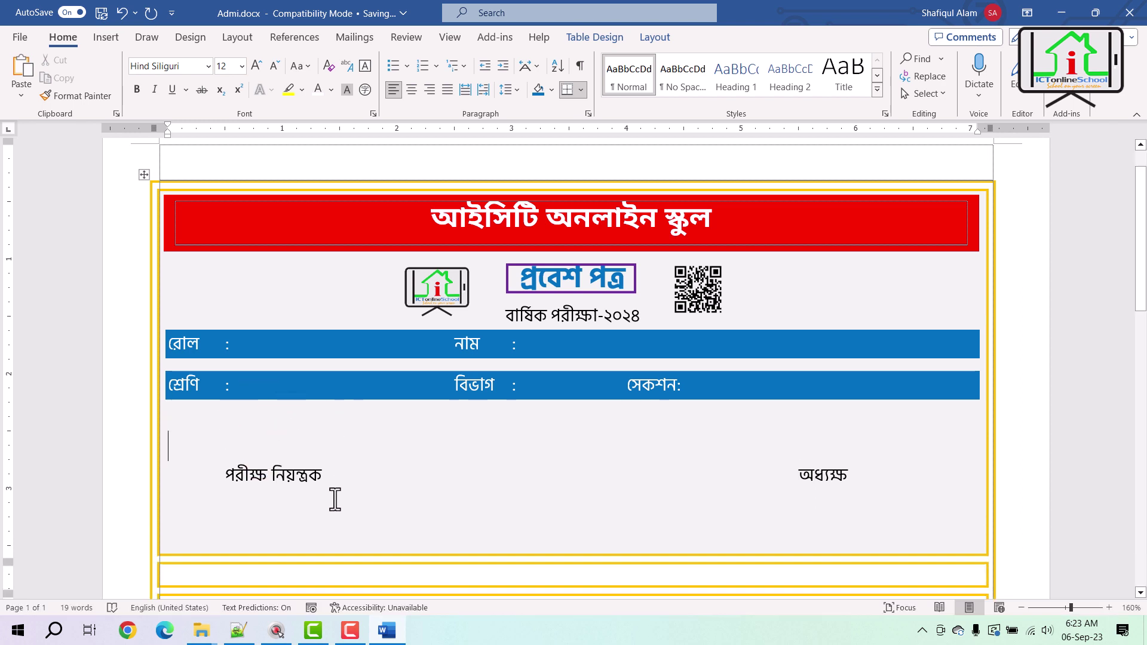
pyautogui.click(311, 526)
pyautogui.press('Delete')
pyautogui.press('Delete')
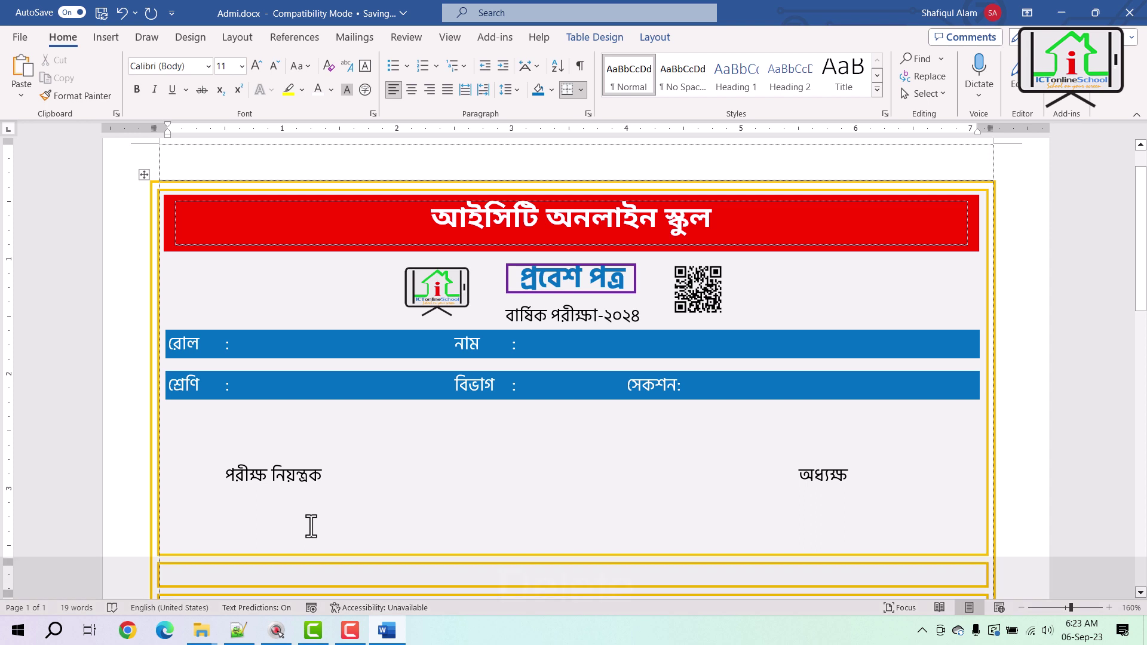
pyautogui.press('Delete')
pyautogui.press('BackSpace')
pyautogui.press('BackSpace')
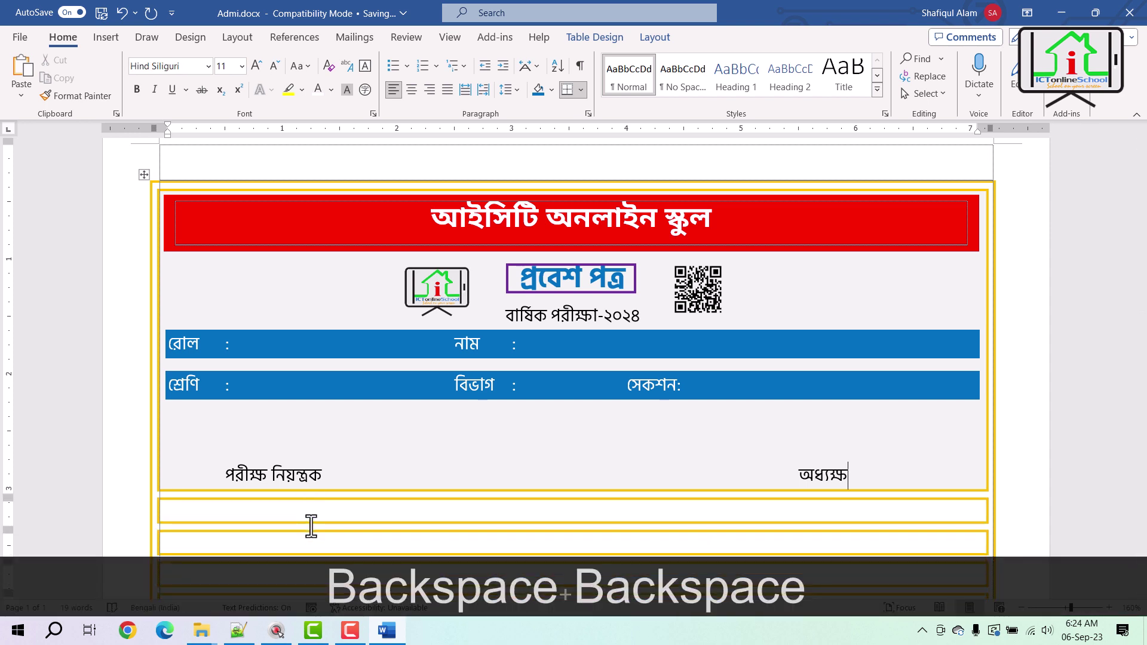
pyautogui.press('Return')
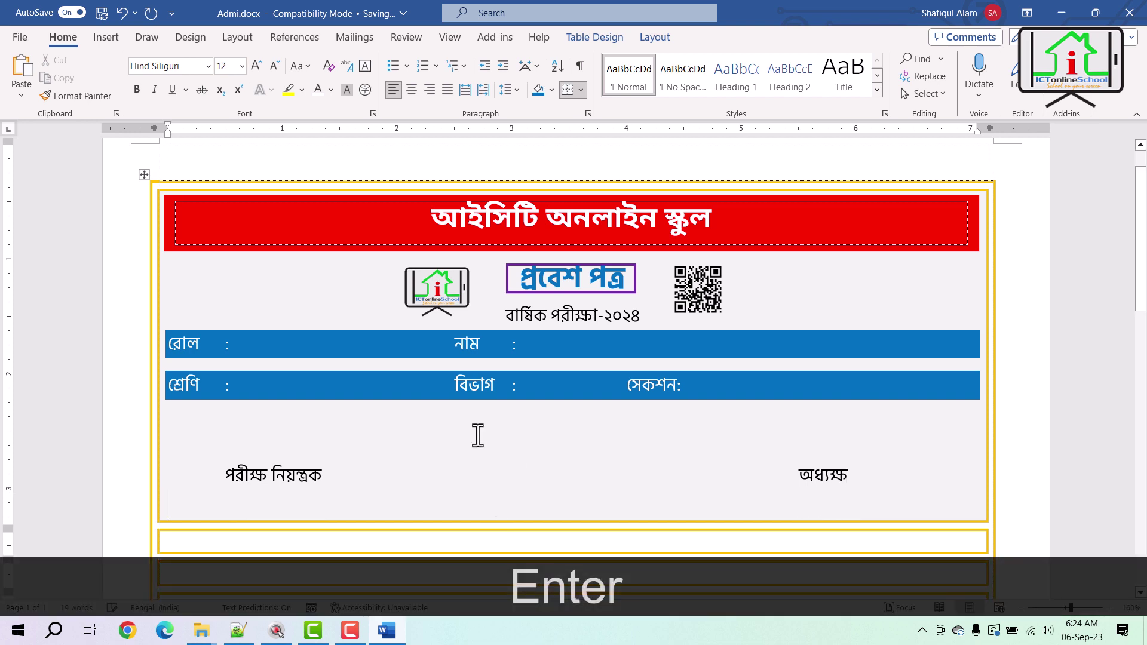
pyautogui.click(274, 445)
pyautogui.press('Delete')
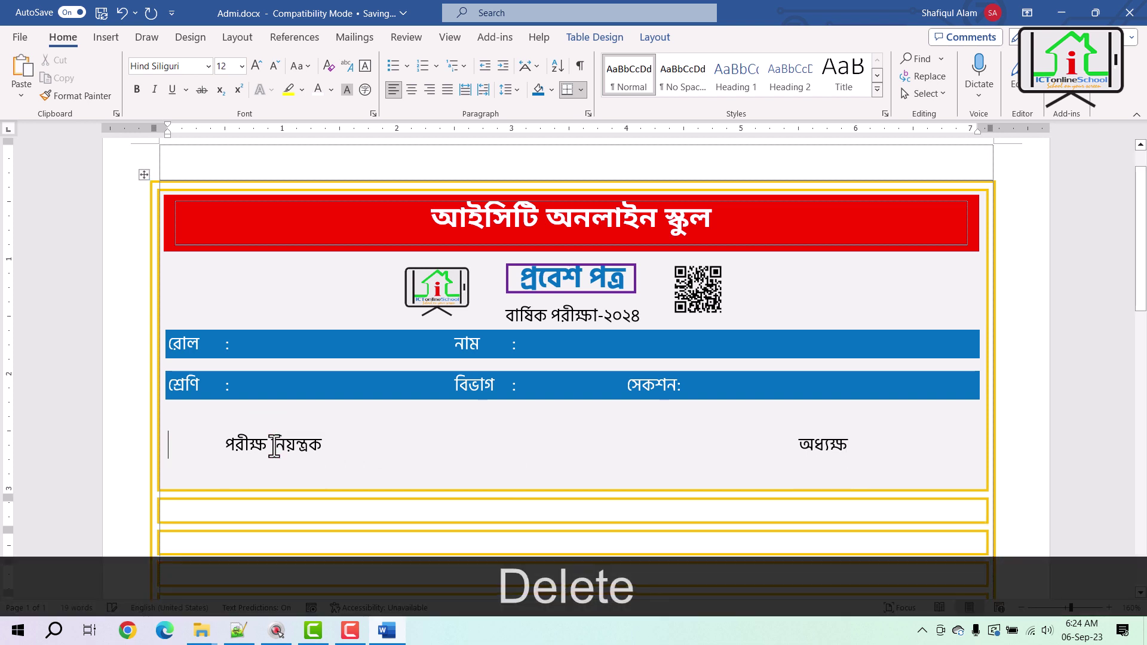
# Step: Draw a Shift-constrained horizontal line shape above পরীক্ষ নিয়ন্ত্রক and select it
pyautogui.click(124, 35)
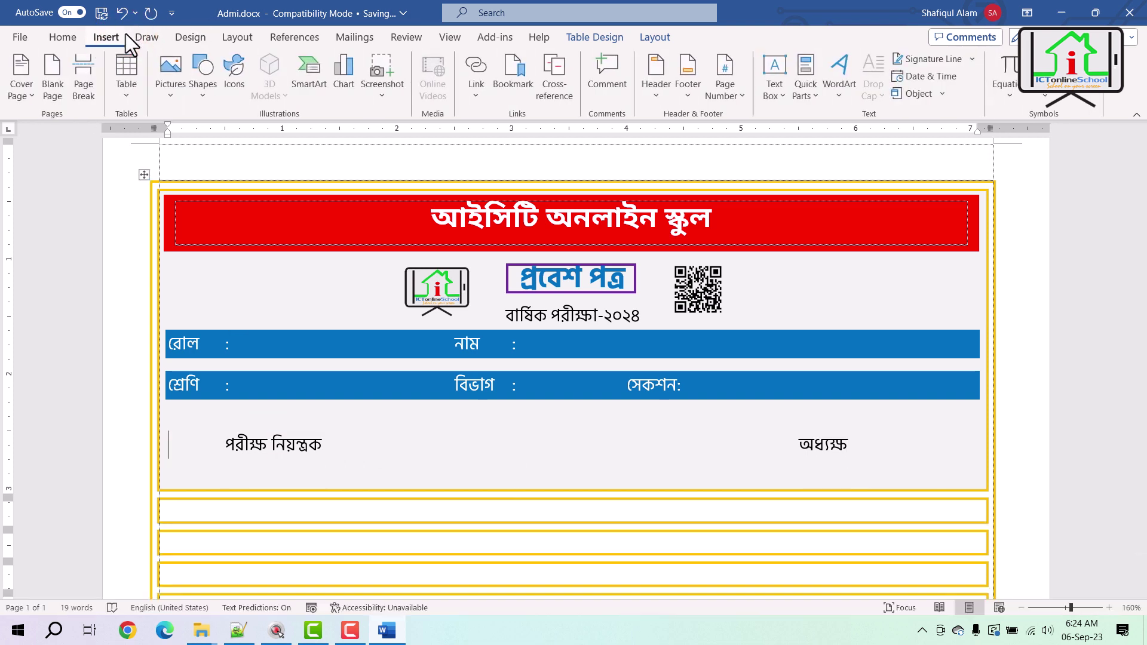
pyautogui.click(170, 92)
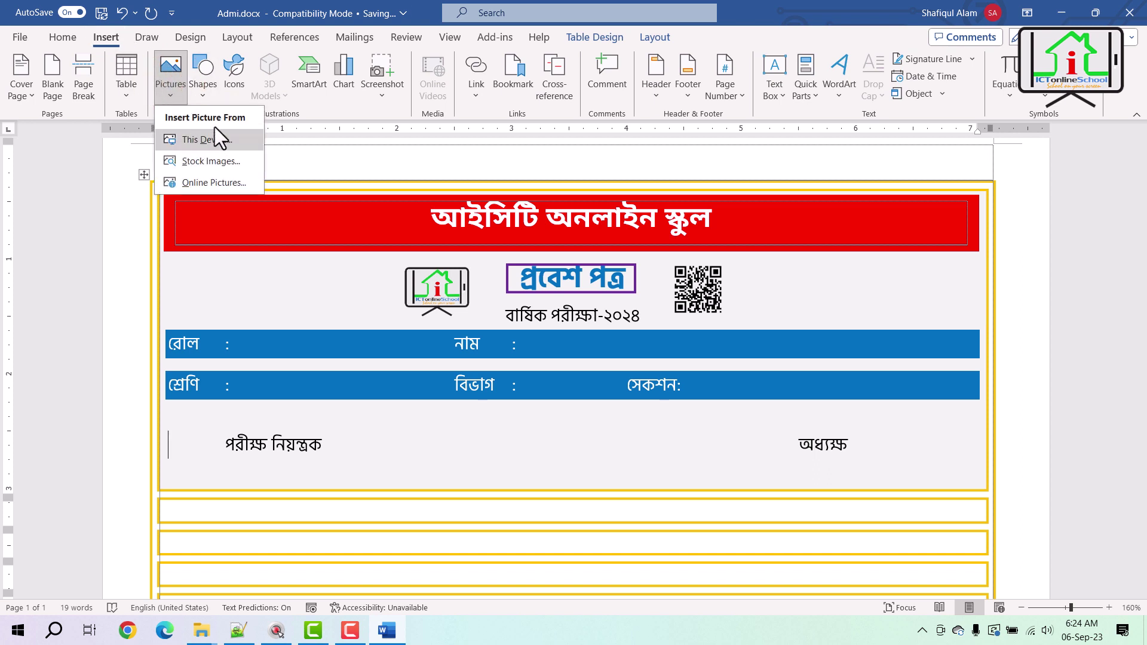
pyautogui.click(202, 84)
pyautogui.click(203, 84)
pyautogui.click(224, 135)
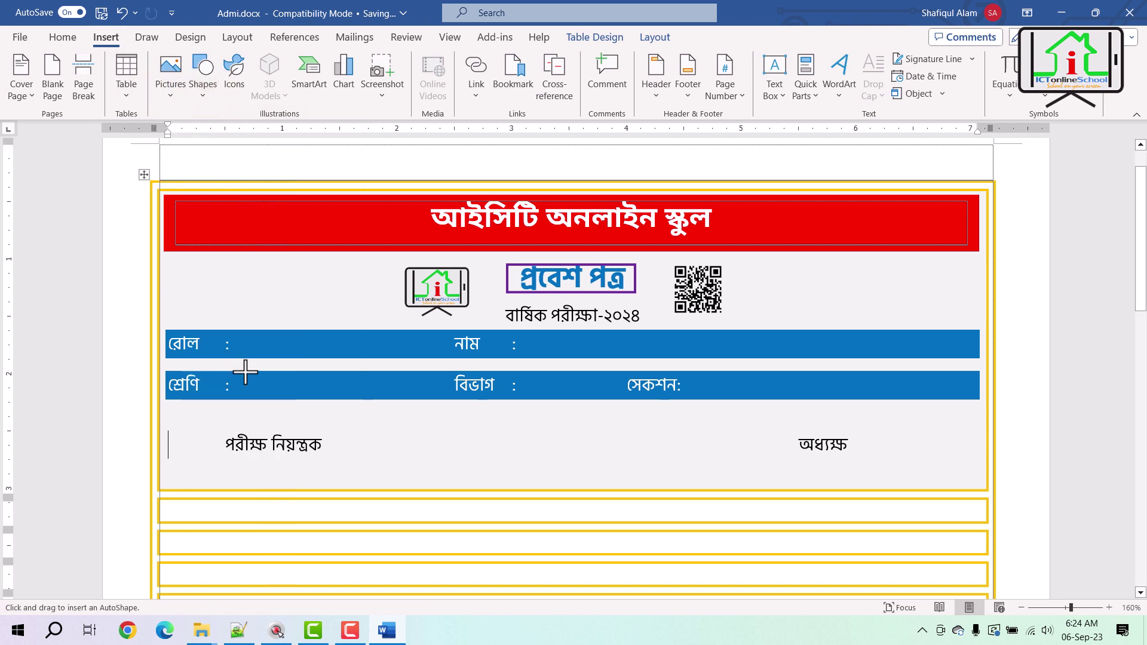
pyautogui.moveTo(206, 430)
pyautogui.mouseDown()
pyautogui.moveTo(368, 441)
pyautogui.moveTo(338, 441)
pyautogui.mouseUp()
pyautogui.press('shift')
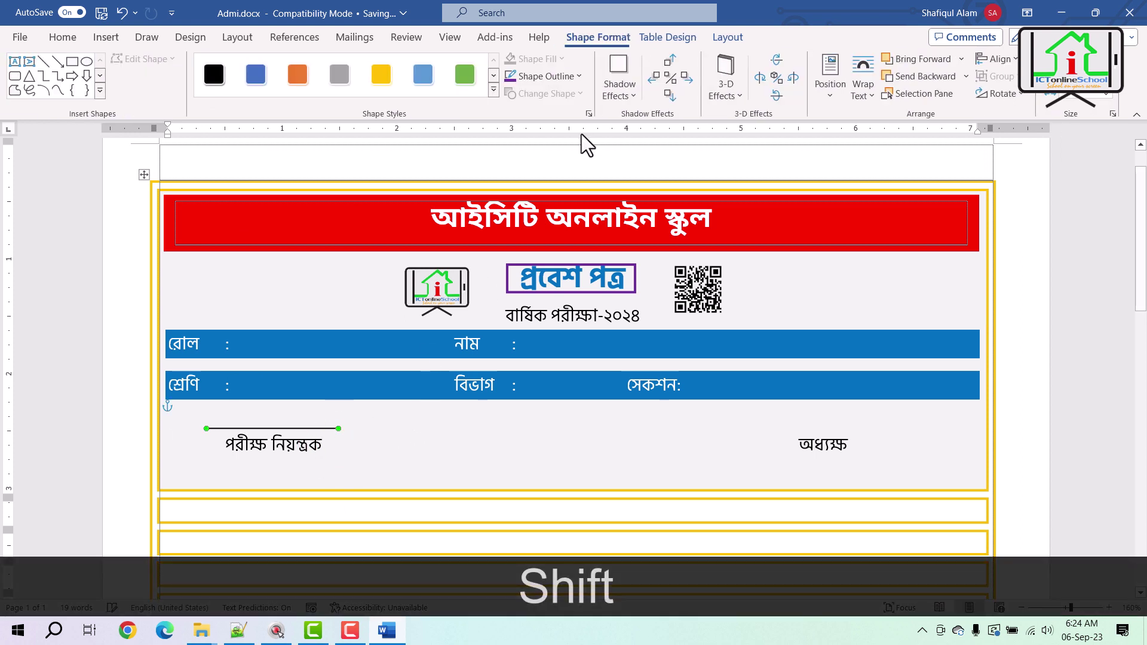
pyautogui.click(106, 38)
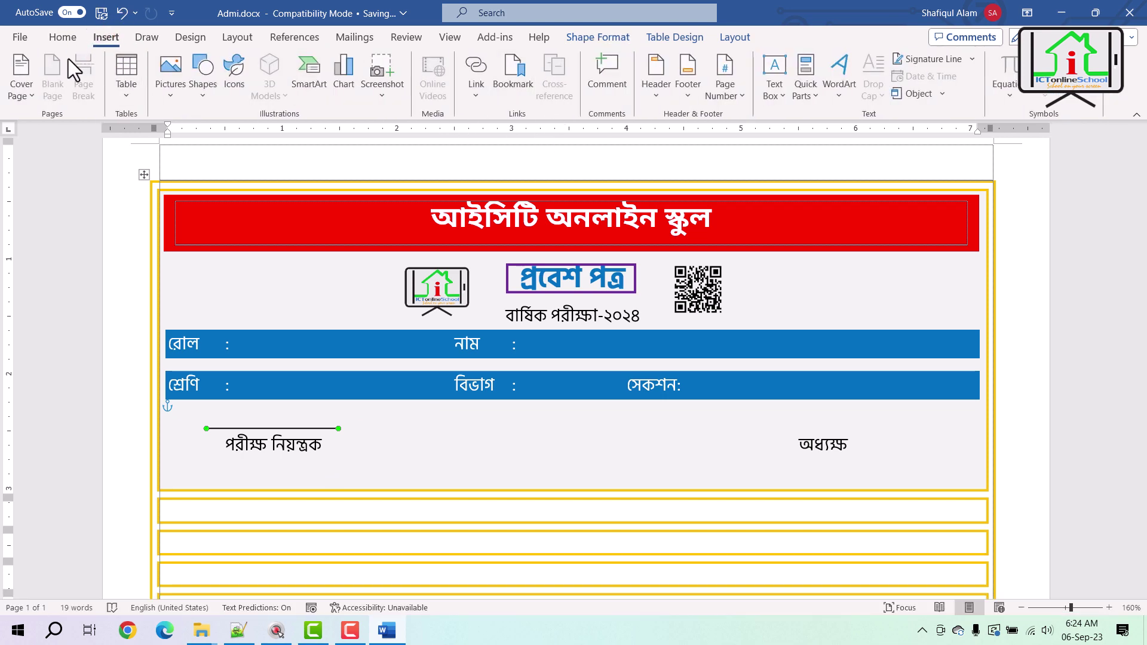
pyautogui.click(62, 39)
pyautogui.click(105, 37)
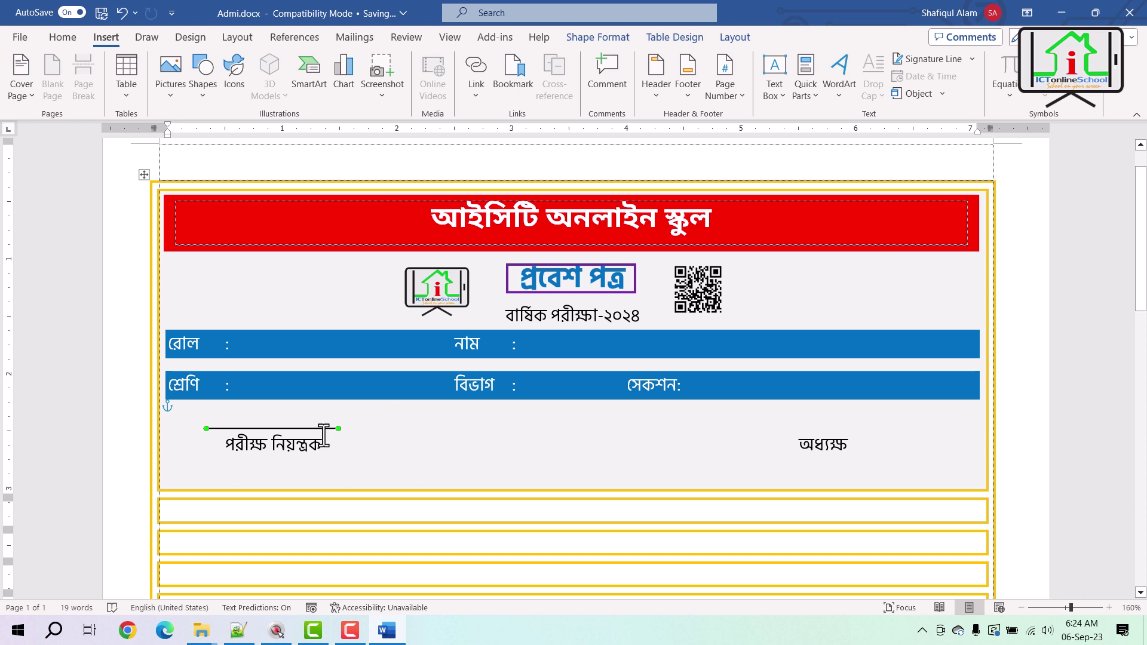
pyautogui.click(62, 37)
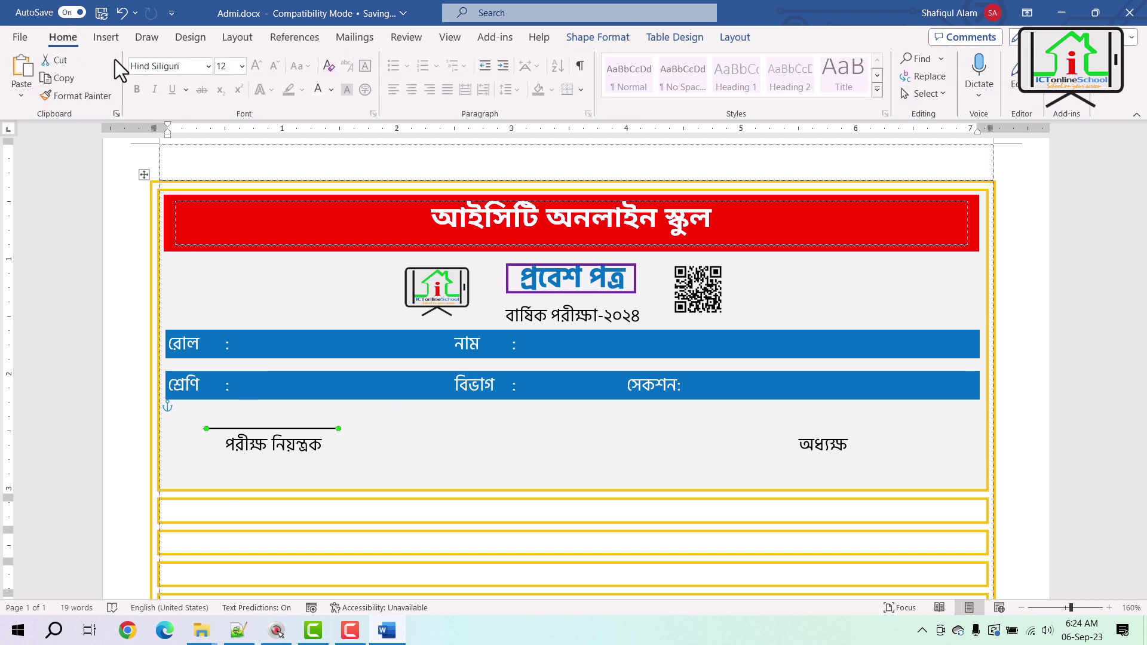
pyautogui.click(328, 429)
# Step: Give the signature line a 1 pt Square Dot outline
pyautogui.click(579, 76)
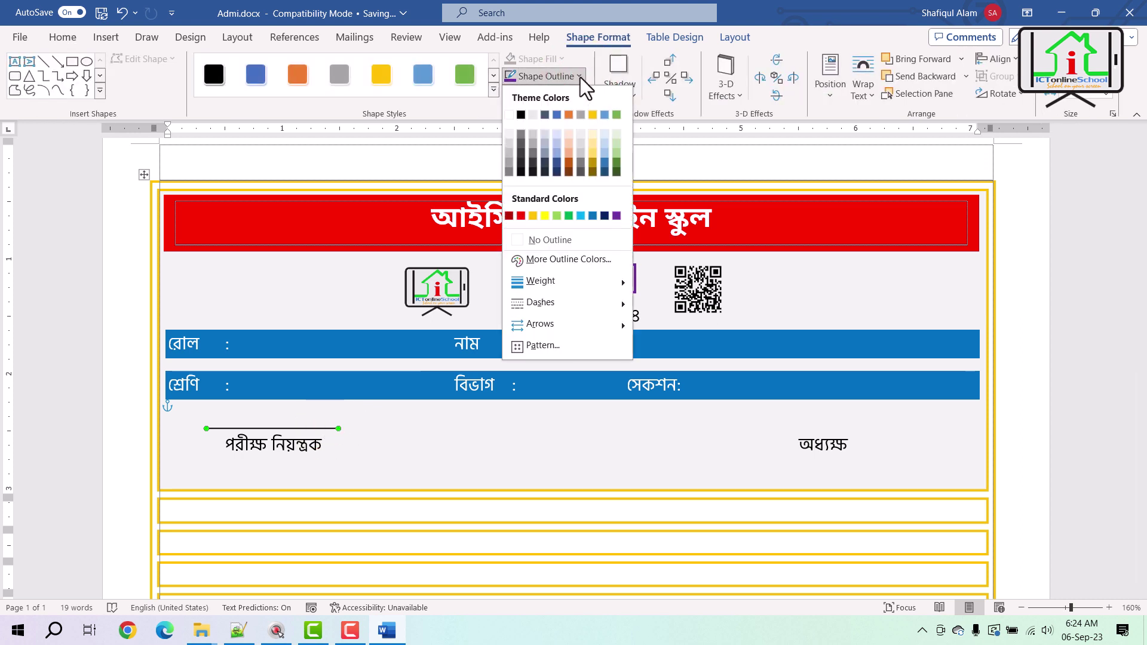
pyautogui.moveTo(585, 302)
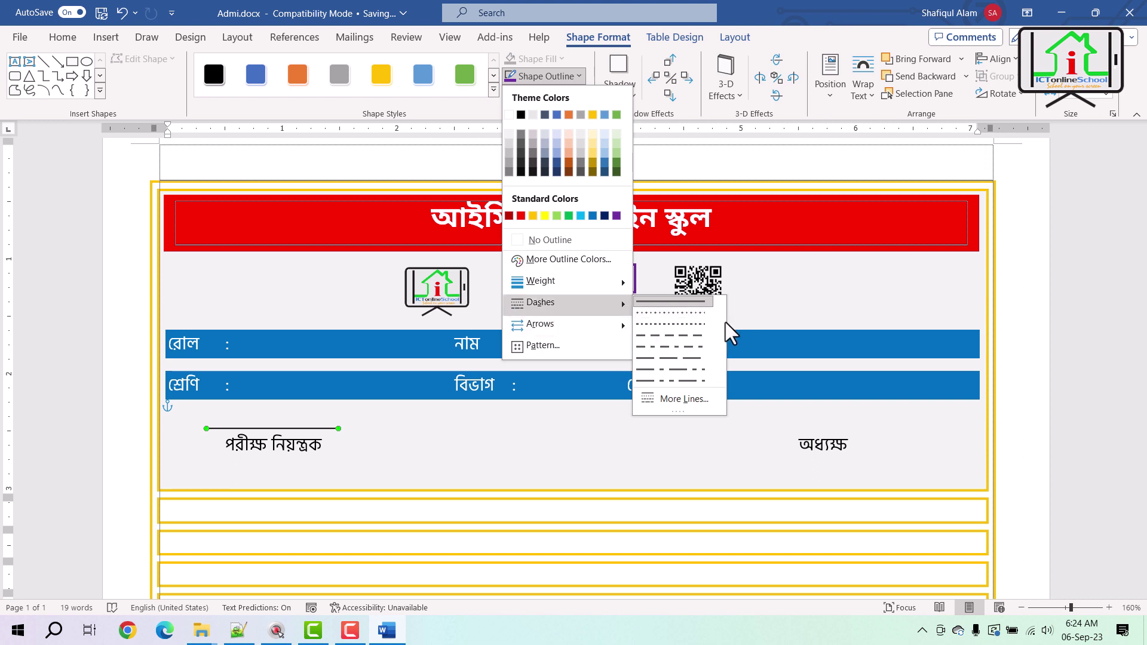
pyautogui.click(681, 338)
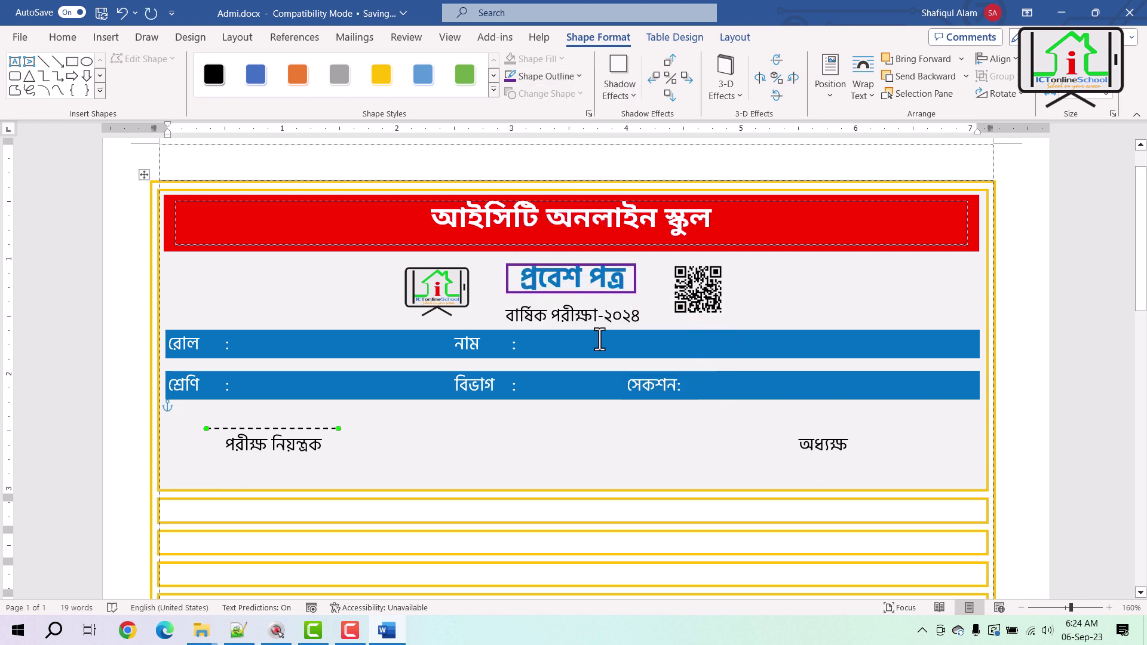
pyautogui.click(578, 76)
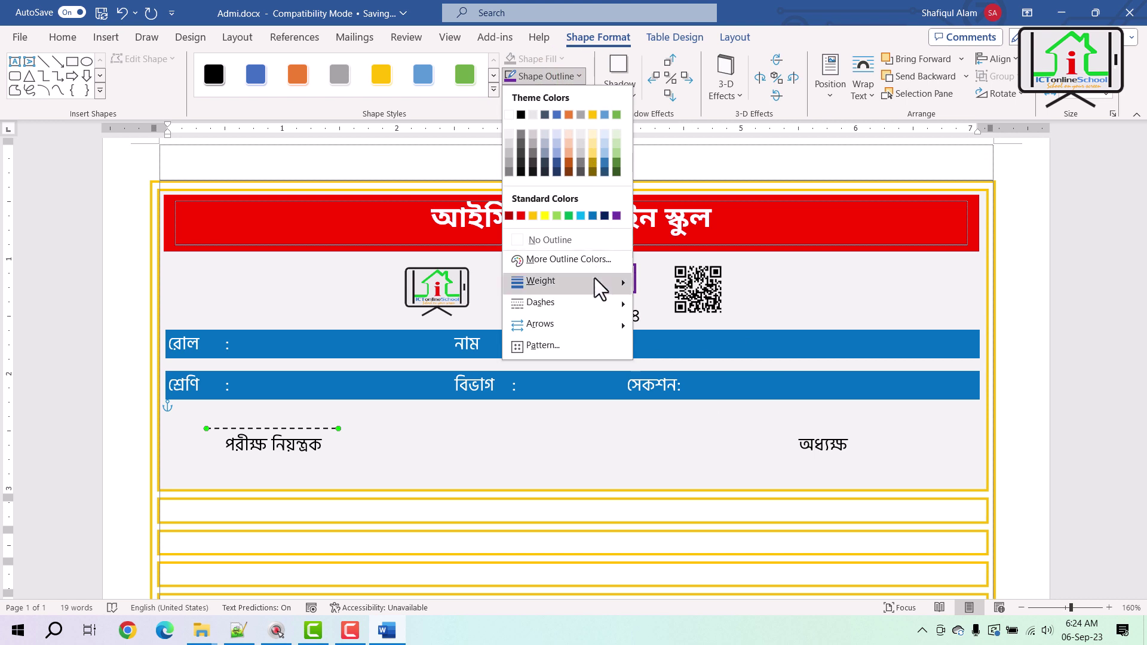
pyautogui.moveTo(599, 287)
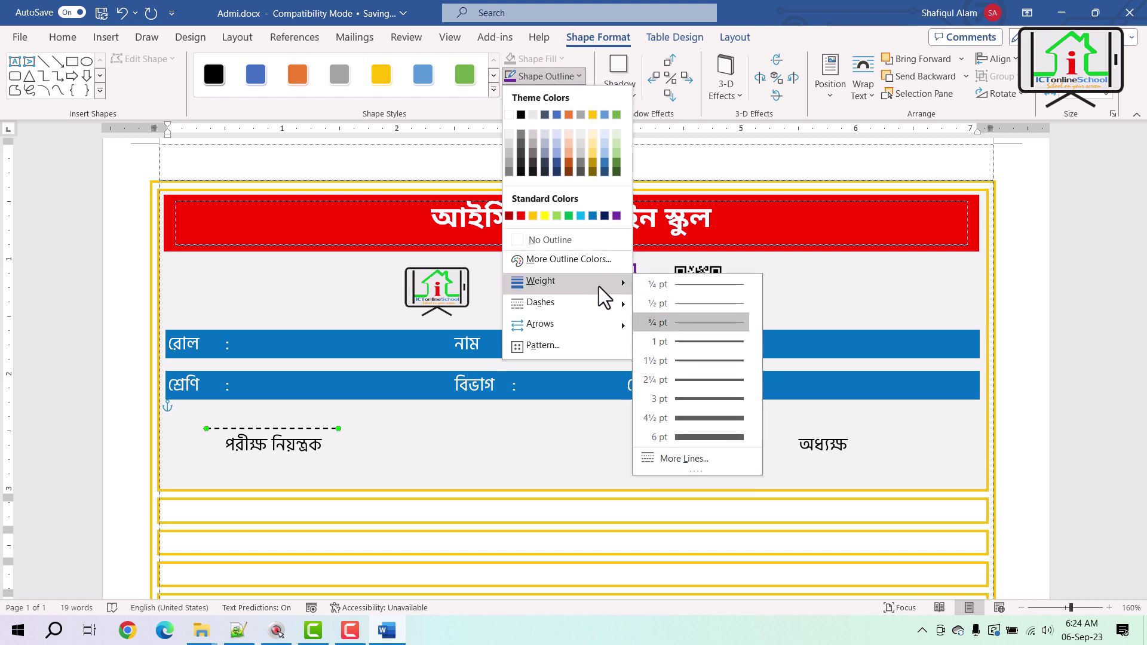
pyautogui.click(701, 339)
pyautogui.click(553, 76)
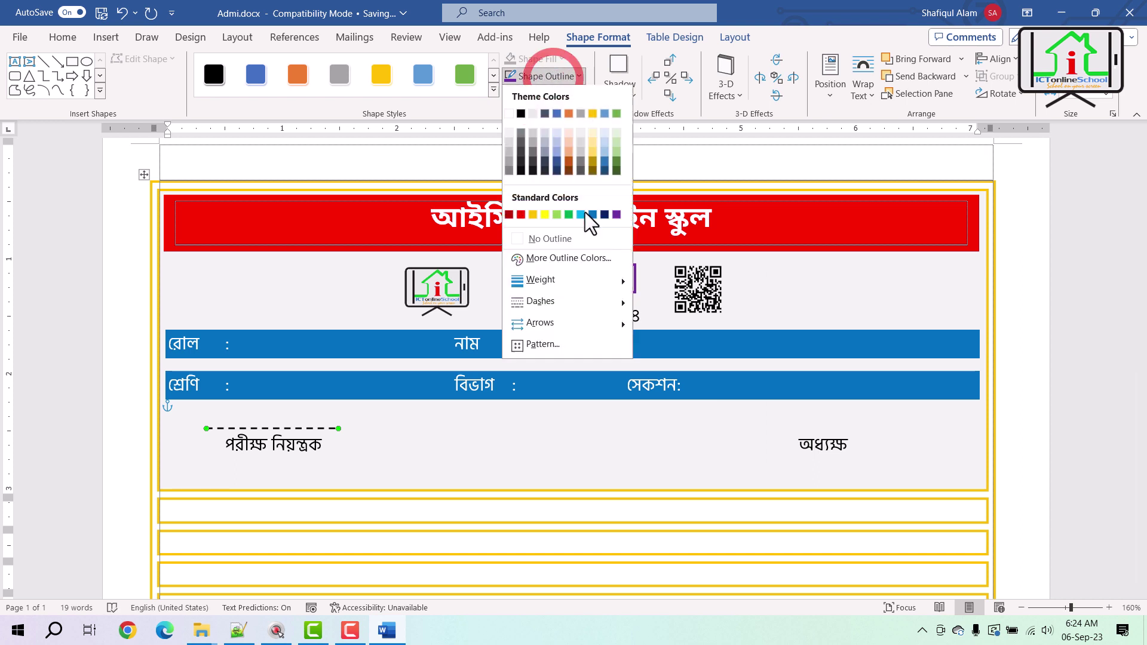
pyautogui.moveTo(598, 318)
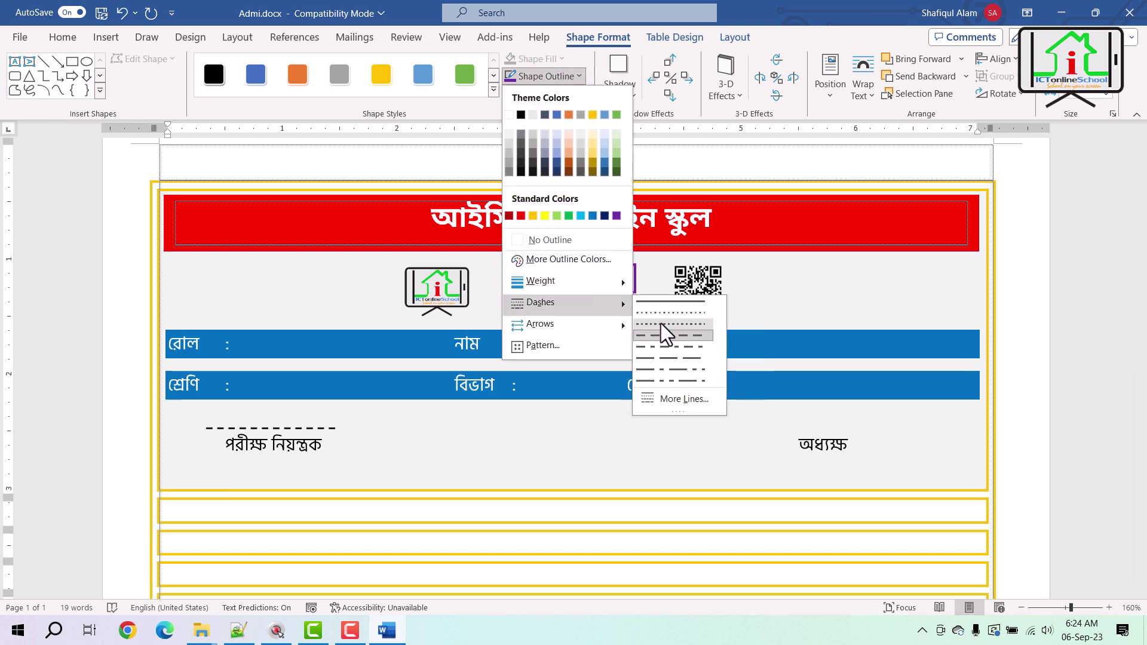
pyautogui.click(660, 324)
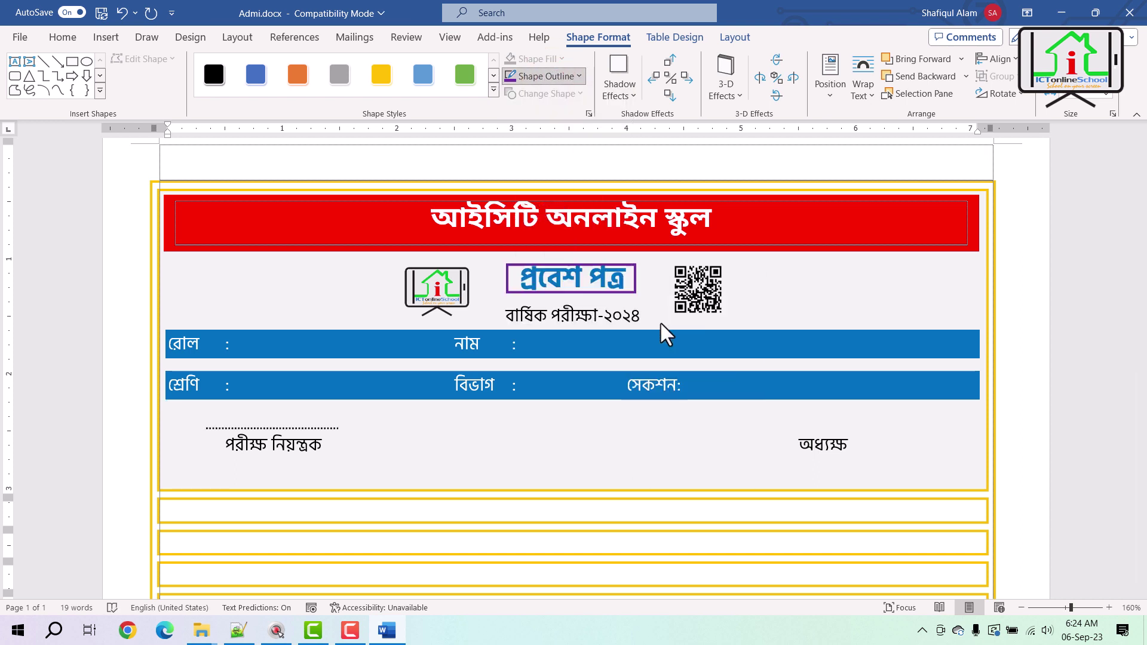
pyautogui.click(560, 462)
# Step: Ctrl-drag a copy of the dotted line above অধ্যক্ষ
pyautogui.click(306, 430)
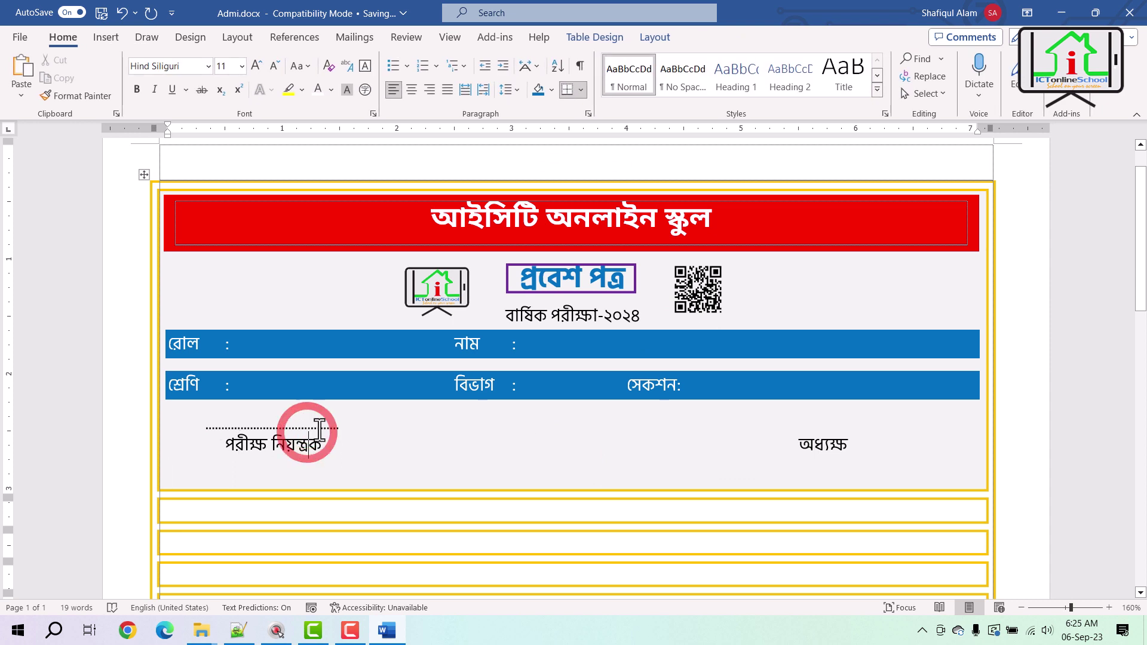
pyautogui.moveTo(331, 429)
pyautogui.mouseDown()
pyautogui.moveTo(874, 432)
pyautogui.moveTo(855, 435)
pyautogui.mouseUp()
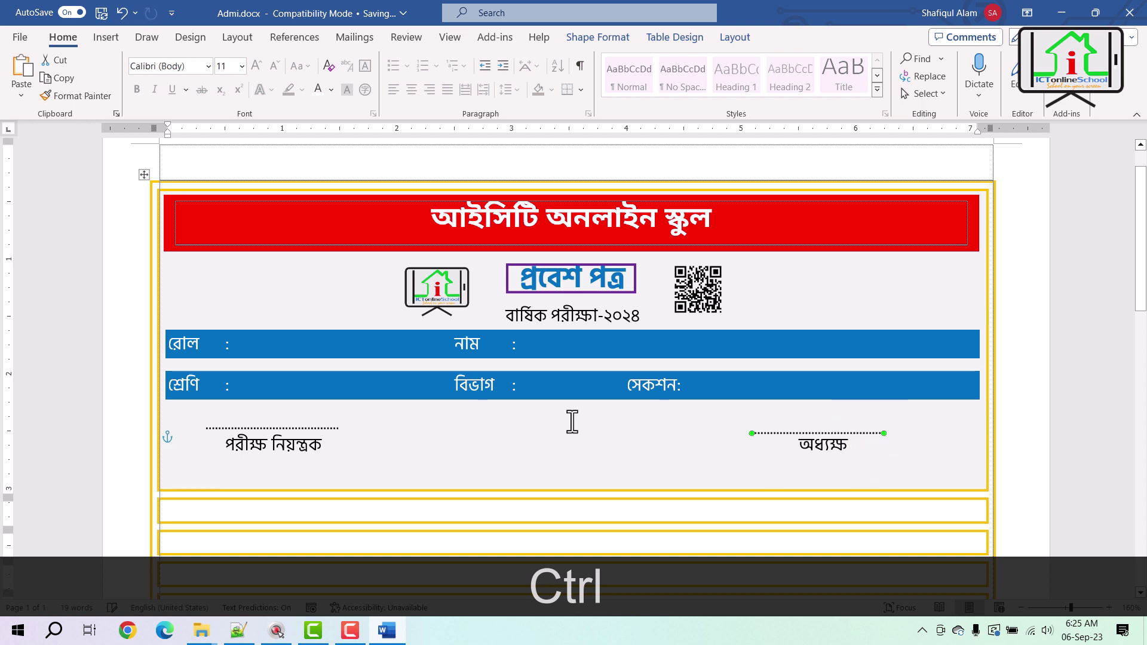
pyautogui.click(443, 429)
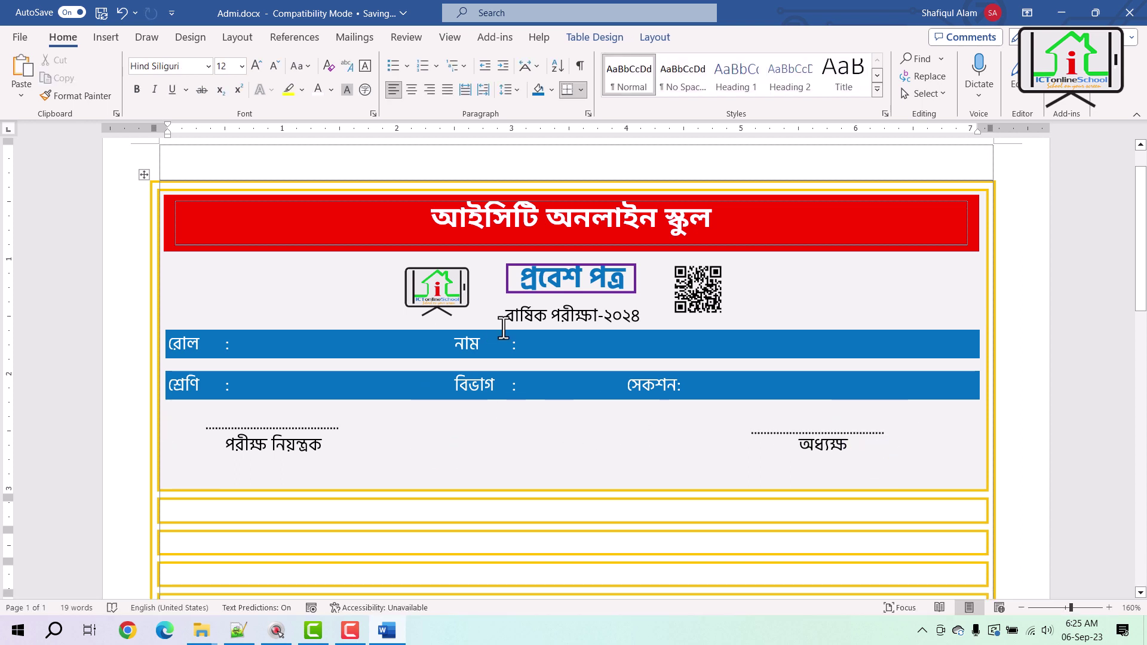
pyautogui.tripleClick(358, 246)
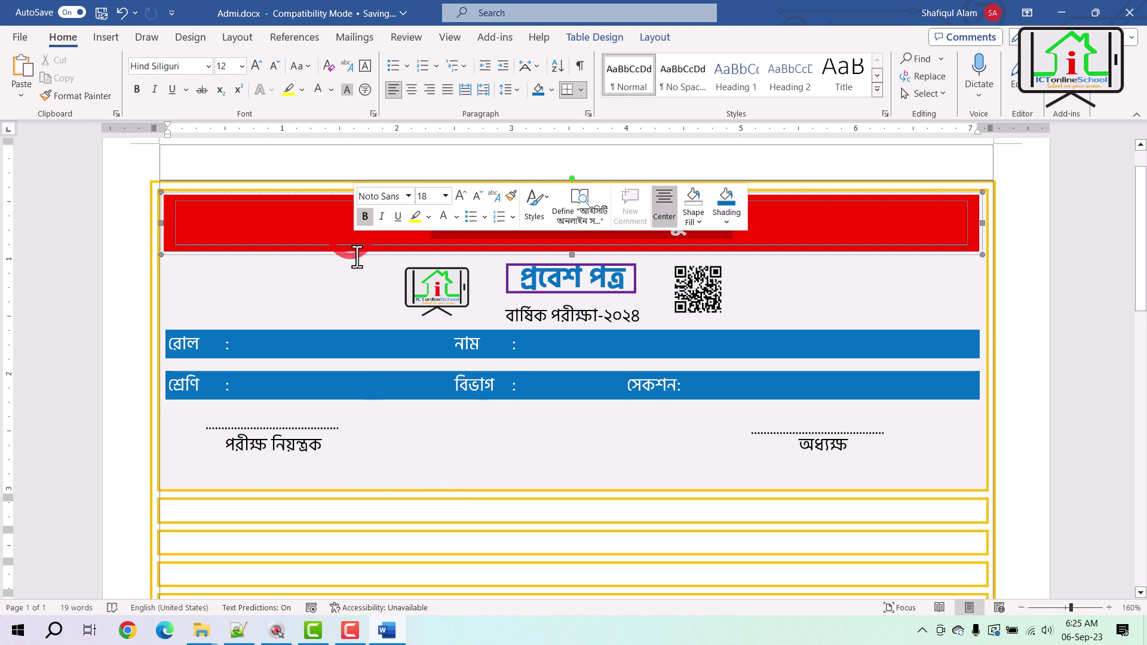
# Step: Draw a thin rectangle across the card's bottom with no outline and red fill
pyautogui.click(107, 37)
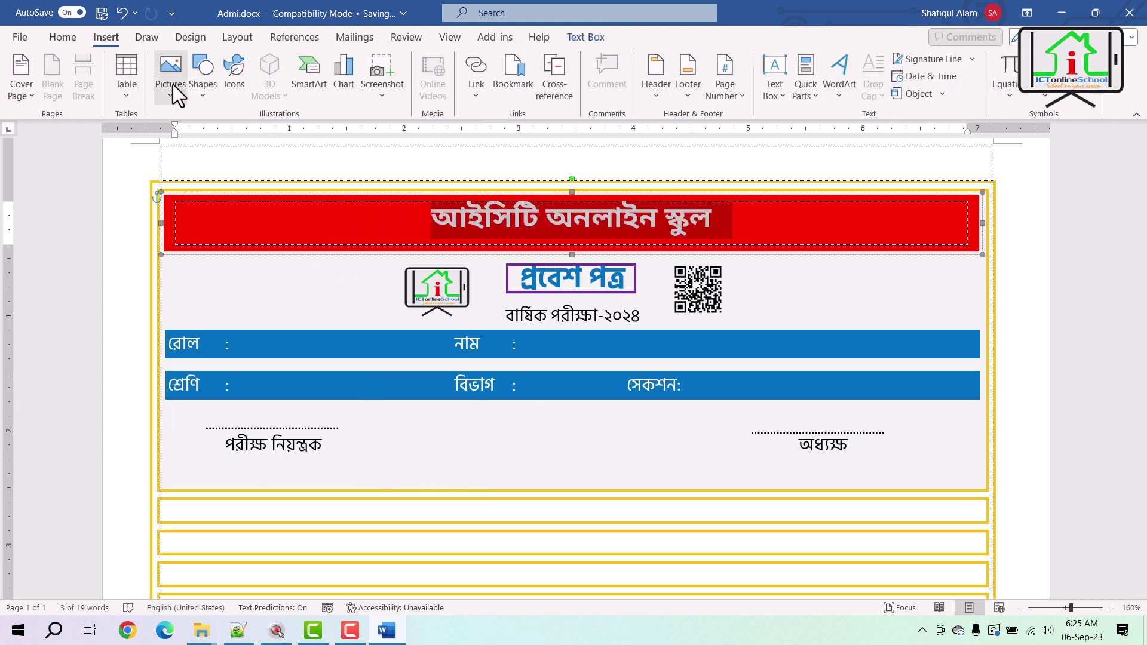
pyautogui.click(252, 136)
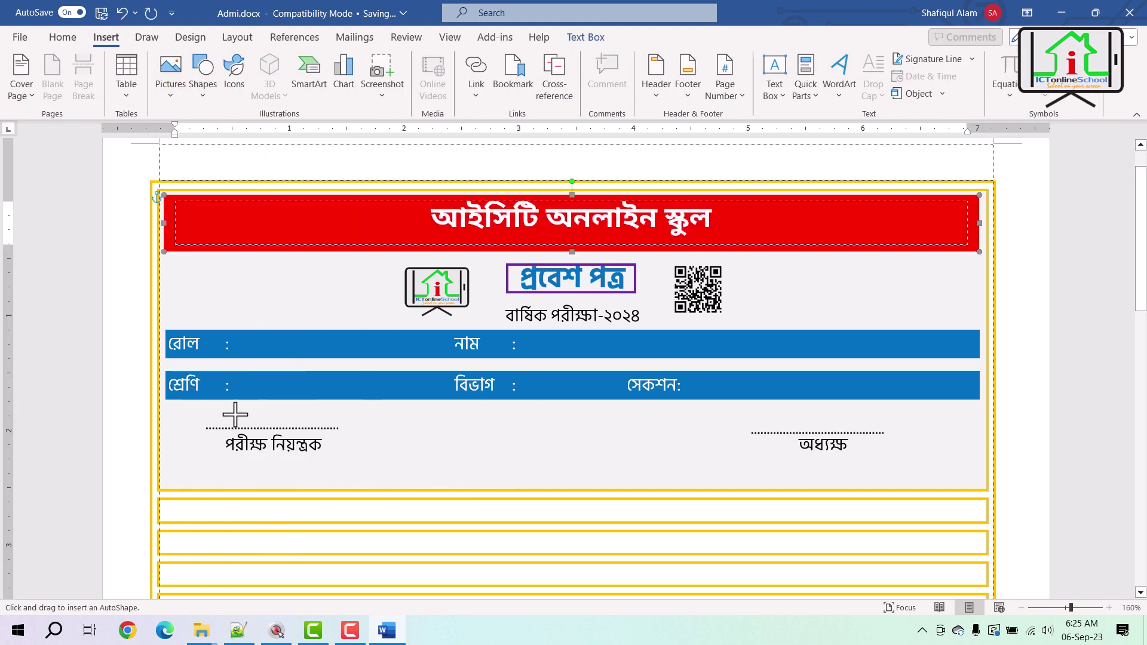
pyautogui.moveTo(164, 466); pyautogui.dragTo(988, 488)
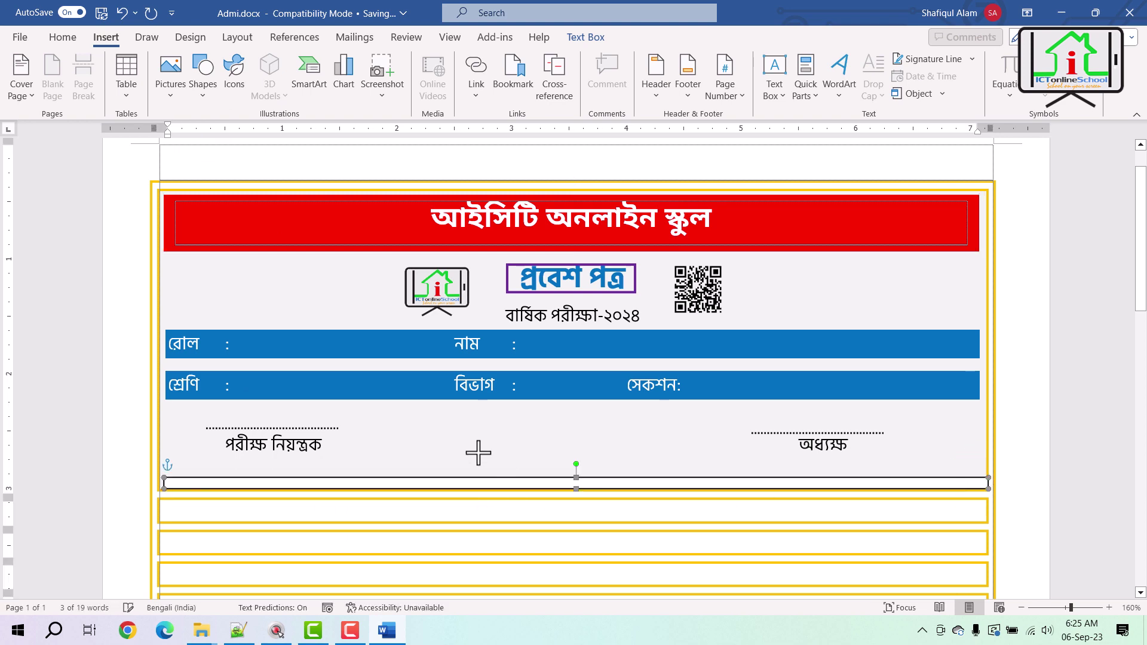
pyautogui.click(581, 77)
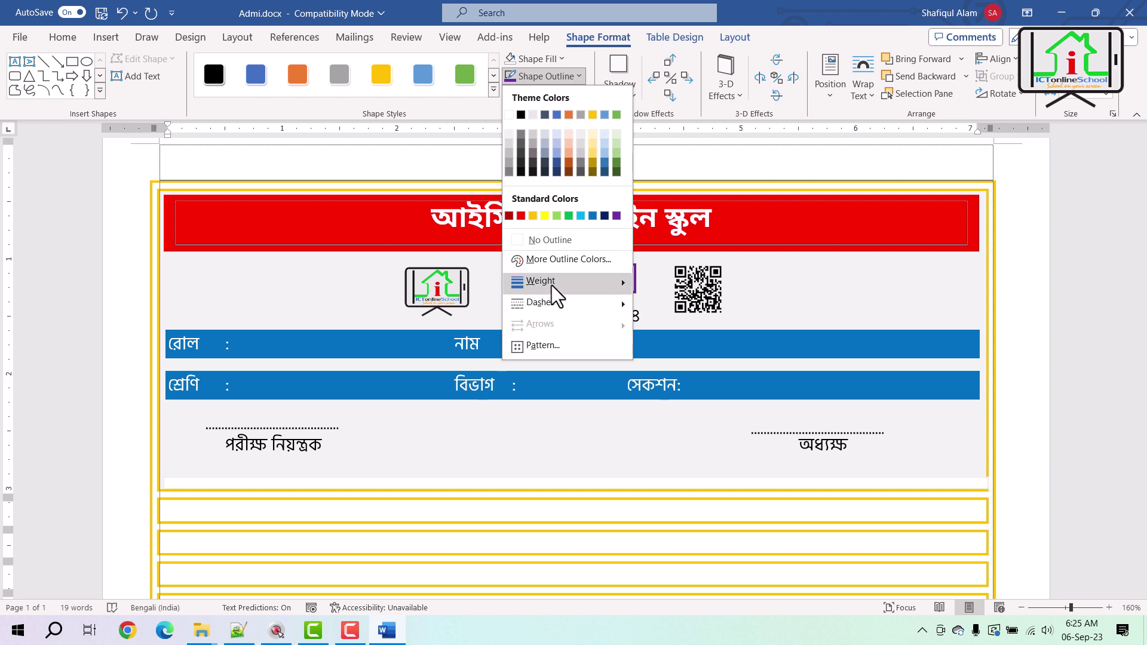
pyautogui.click(567, 240)
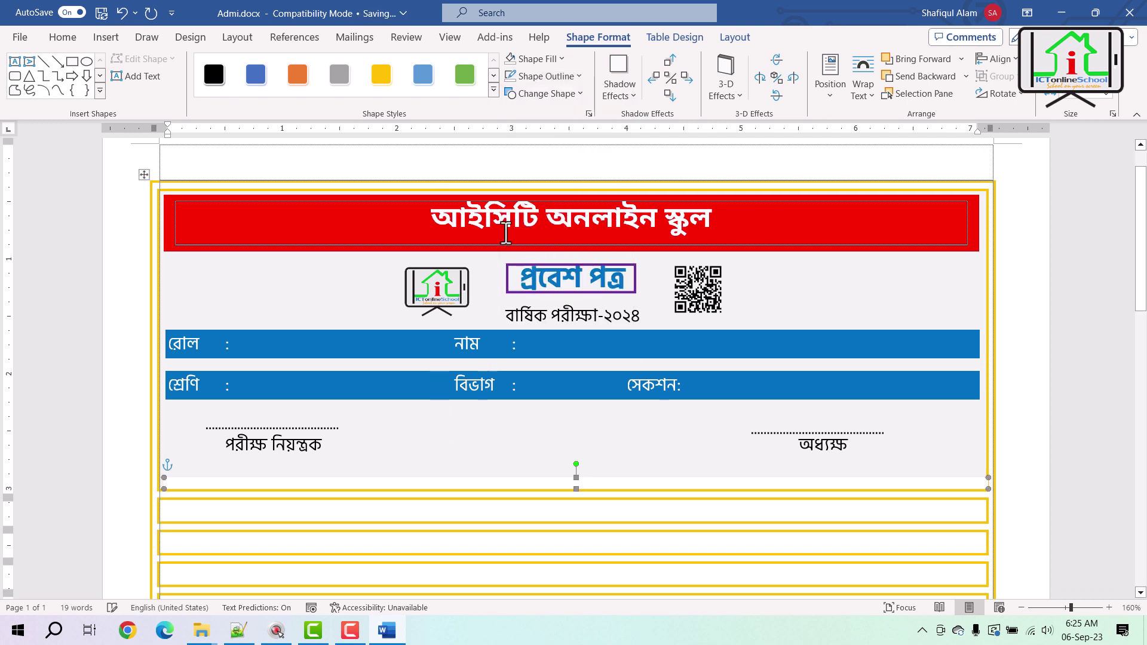
pyautogui.click(562, 59)
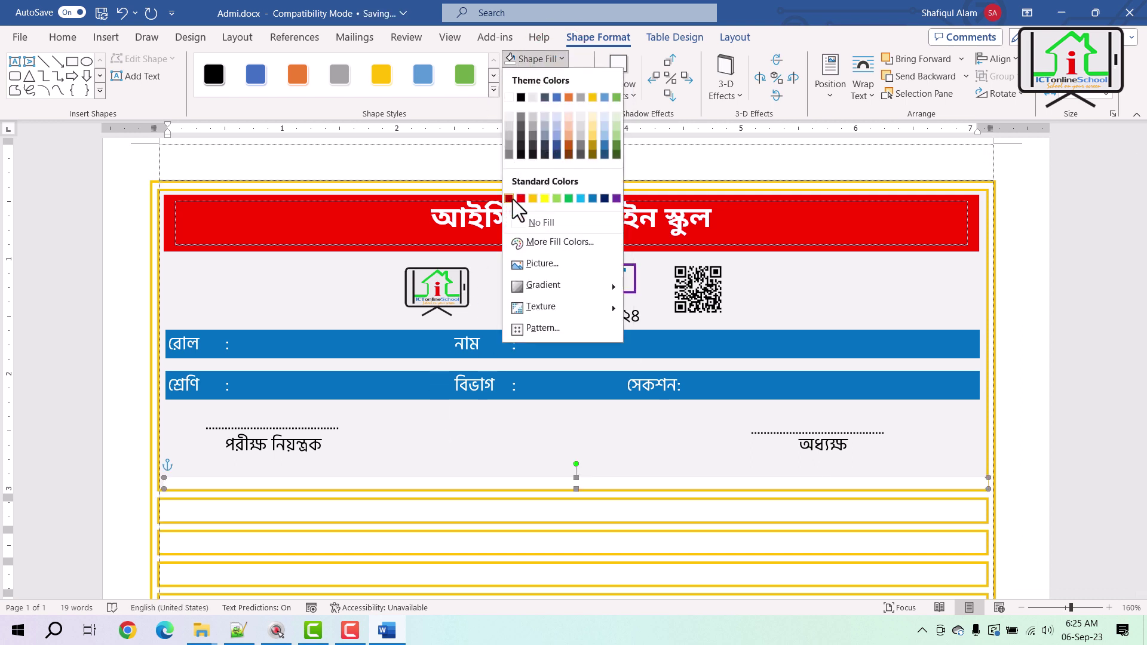
pyautogui.click(520, 193)
pyautogui.click(947, 514)
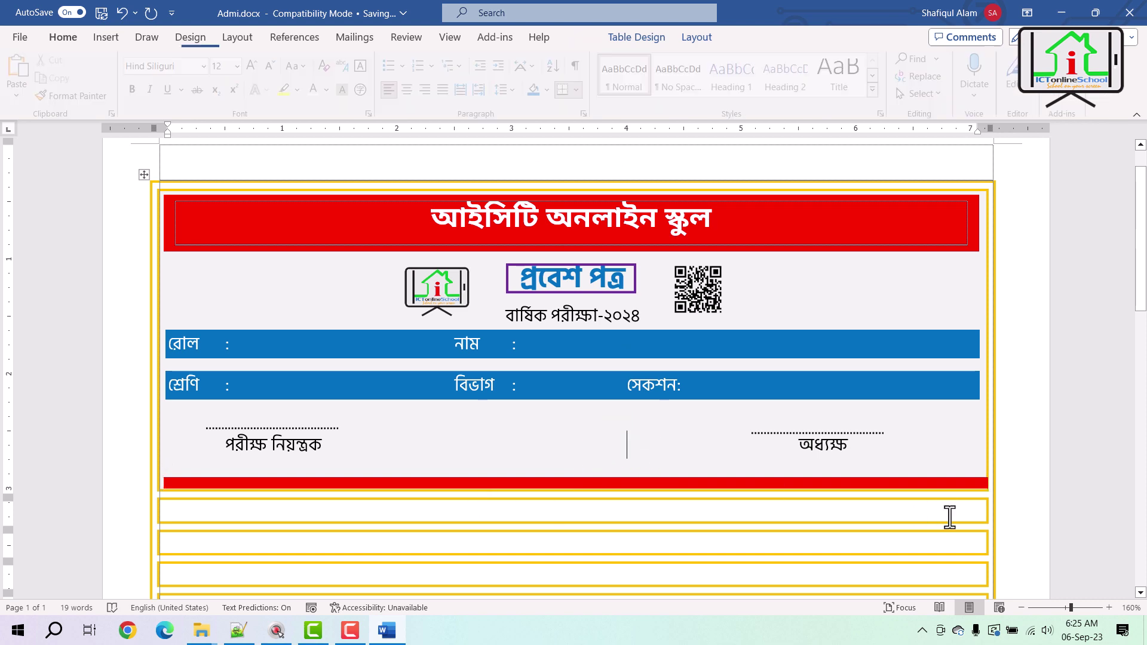
# Step: Nudge the red bar to align with the card's bottom edge
pyautogui.moveTo(900, 488); pyautogui.dragTo(895, 484)
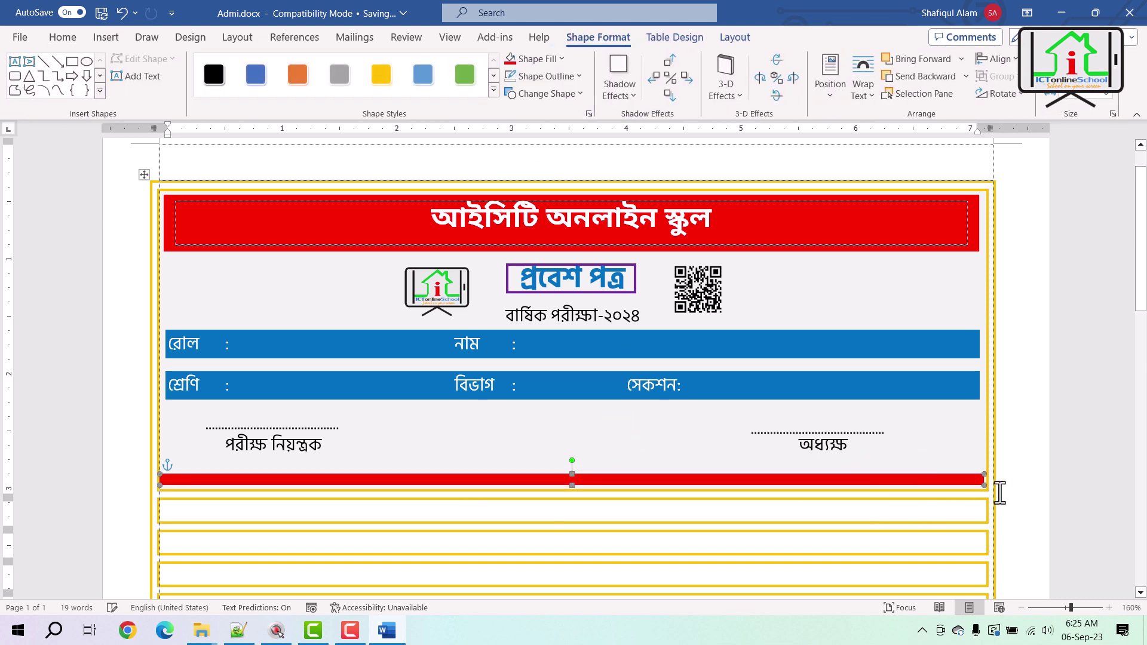
pyautogui.click(806, 494)
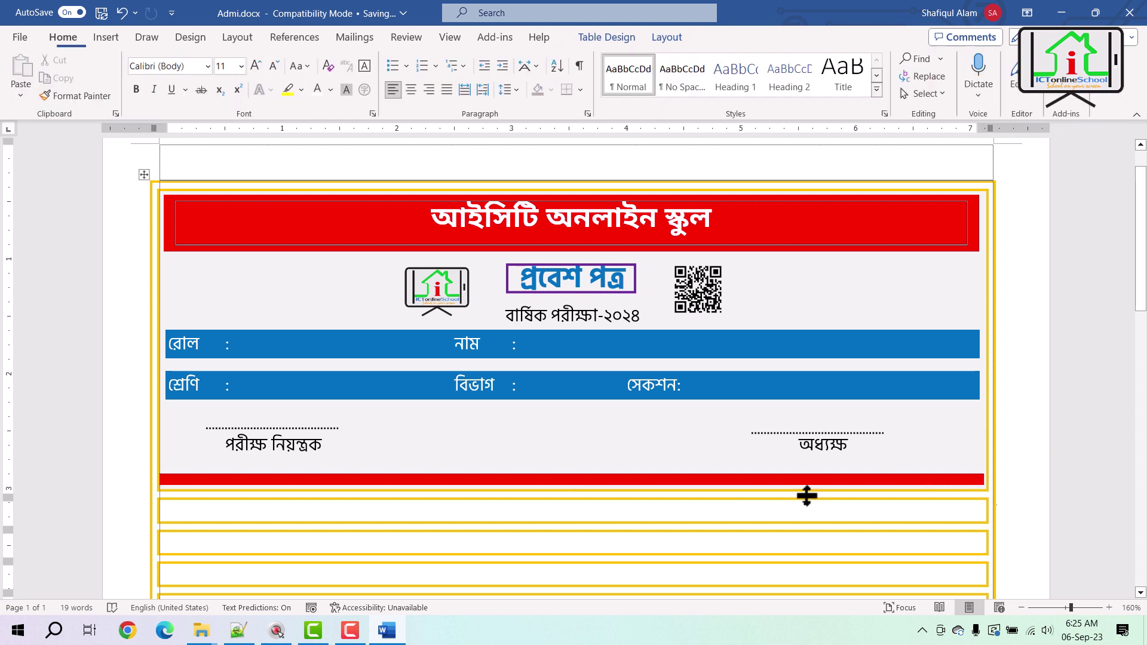
pyautogui.click(705, 480)
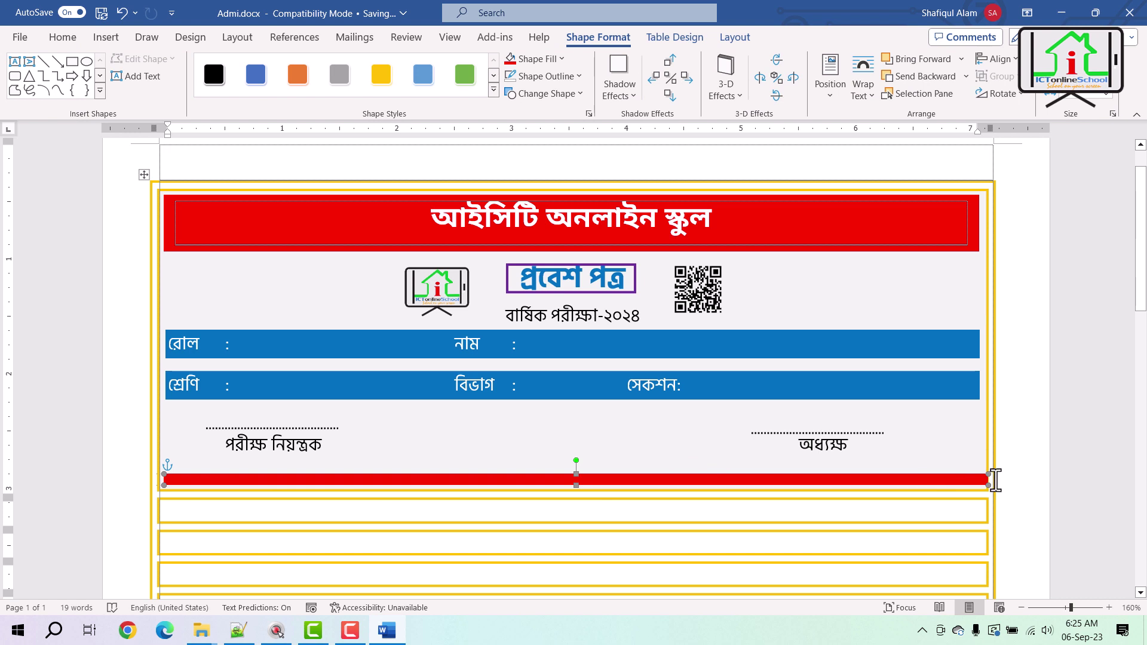
pyautogui.moveTo(983, 478); pyautogui.dragTo(983, 481)
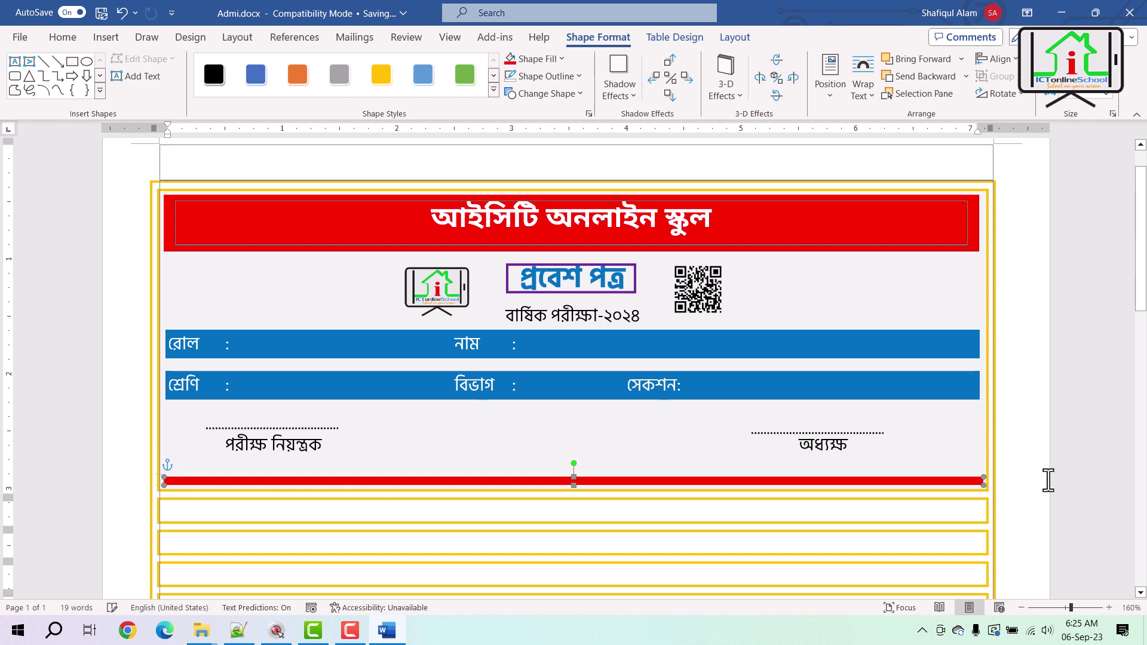
pyautogui.click(1030, 487)
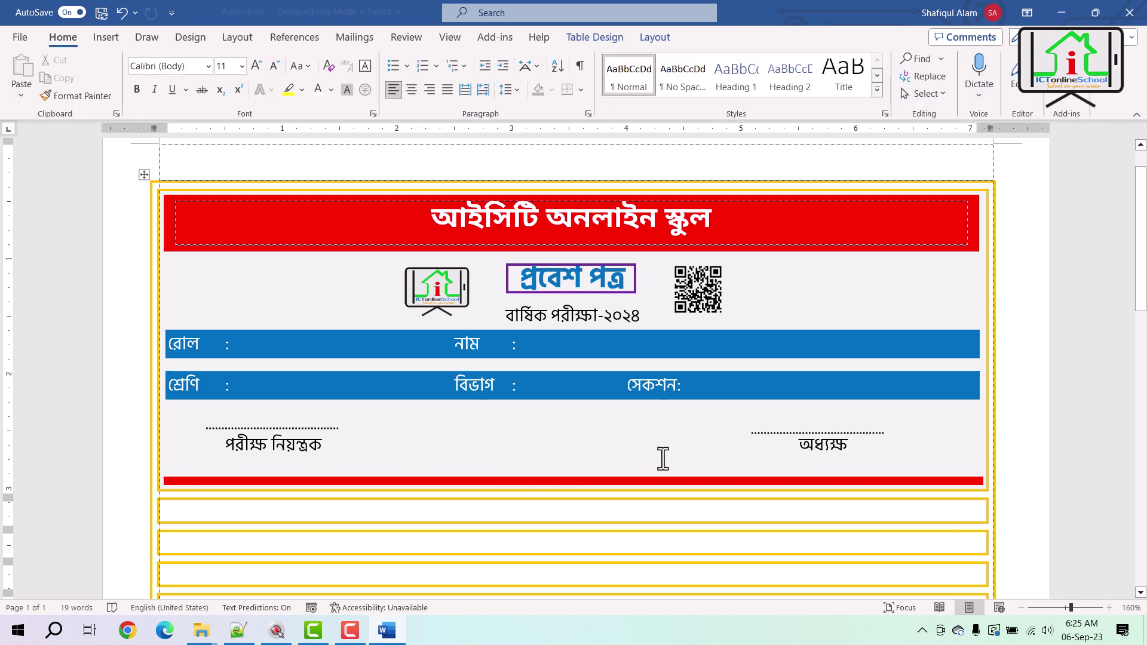
# Step: Return to the card's রোল row and show the Mailings tab
pyautogui.scroll(-2, 673, 347)
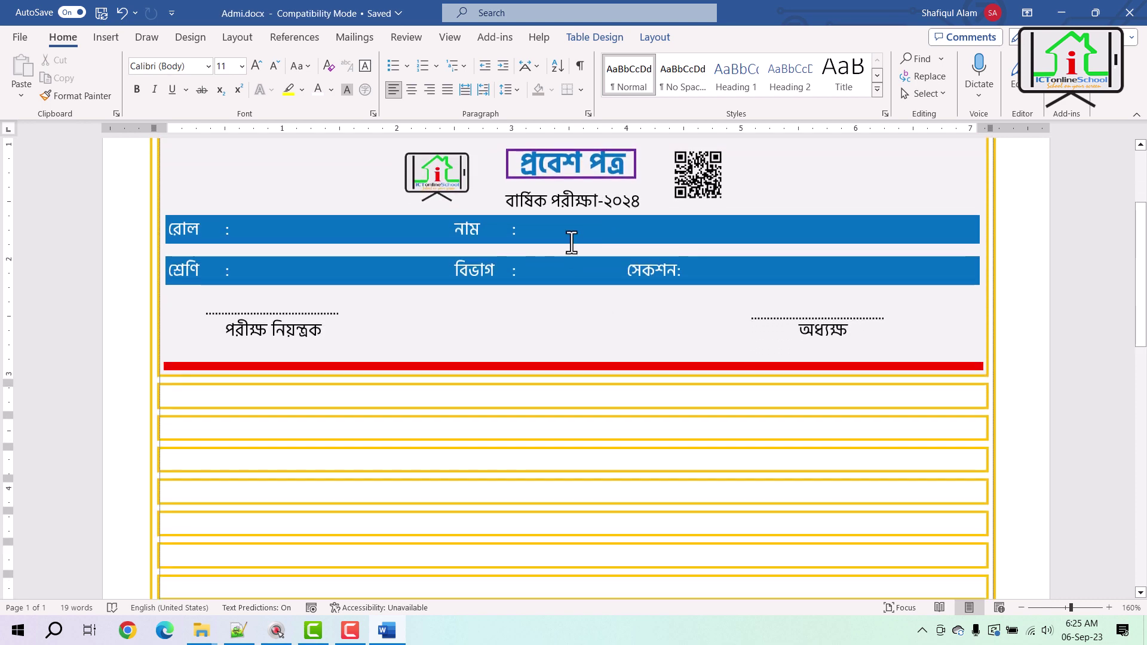
pyautogui.scroll(1, 578, 273)
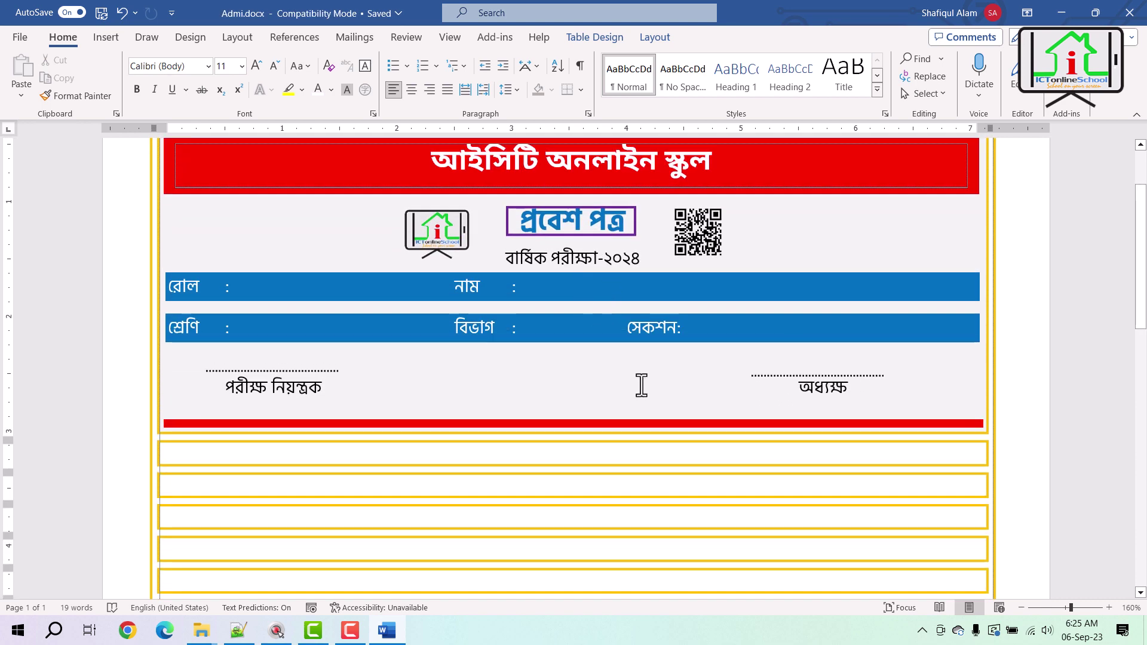
pyautogui.scroll(1, 523, 391)
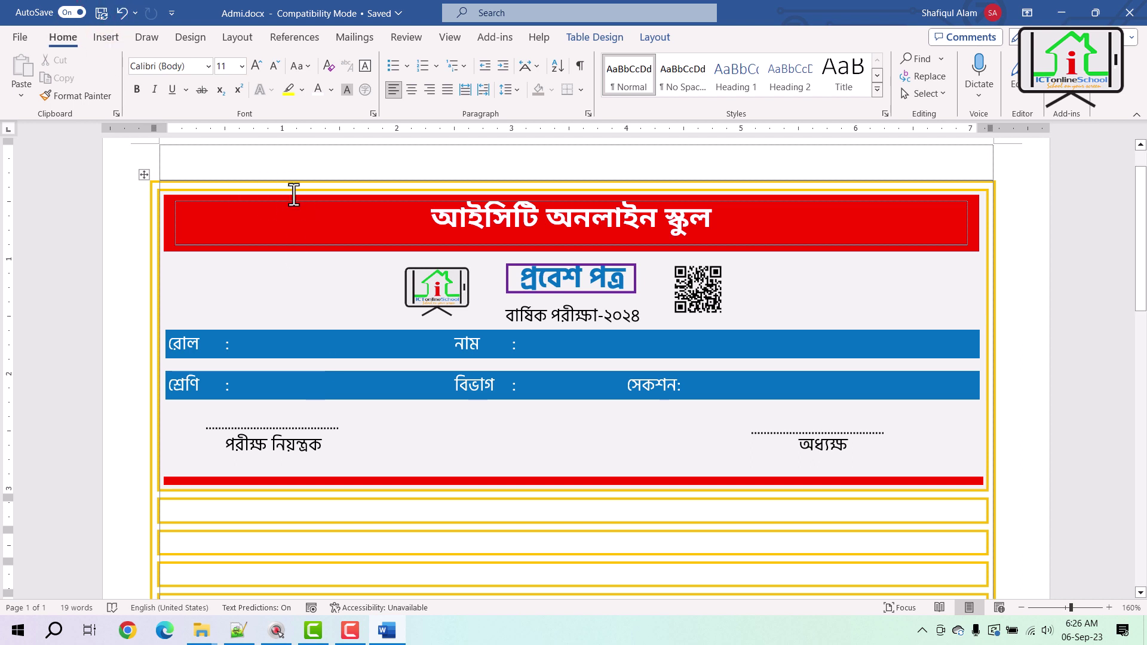
pyautogui.click(261, 353)
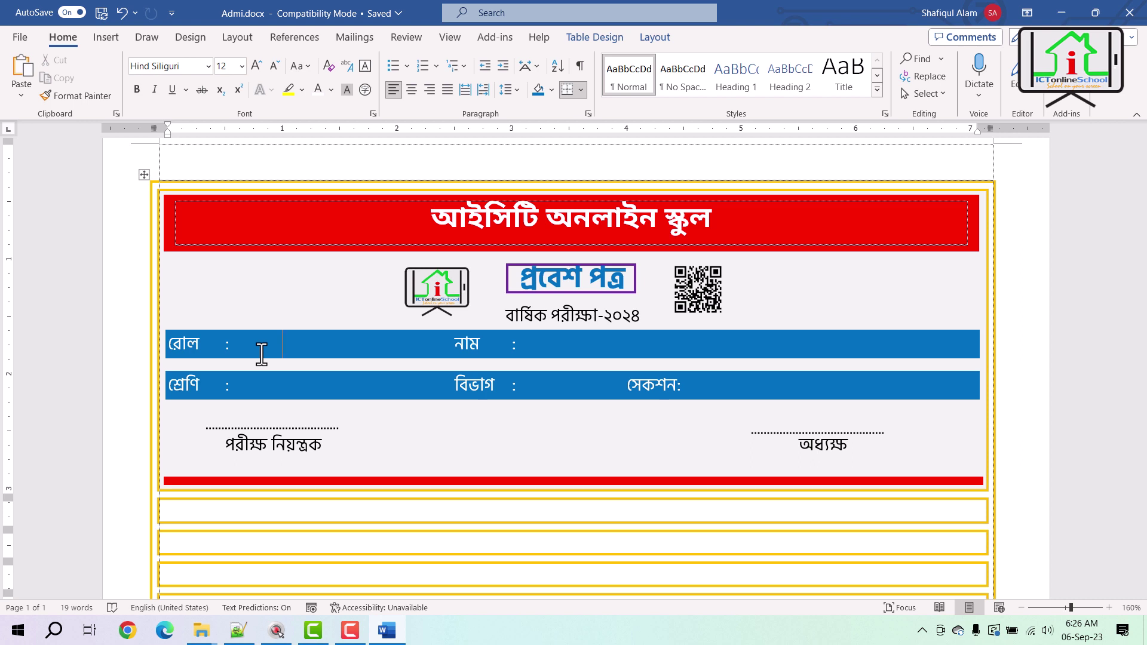
pyautogui.click(362, 37)
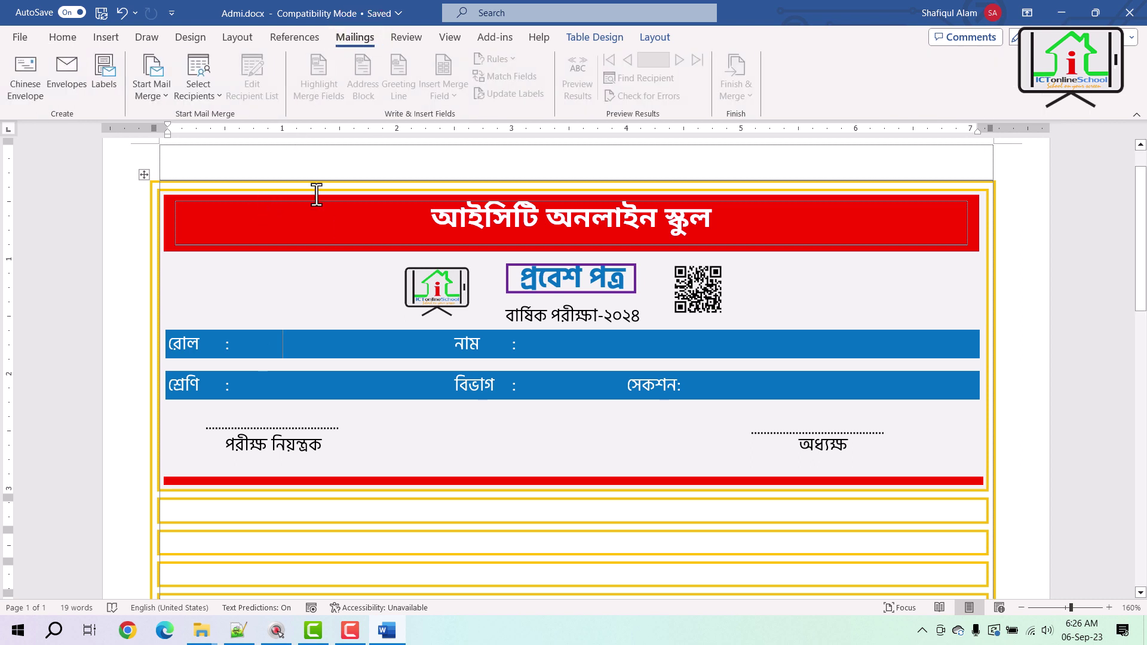
# Step: Use existing list Std List.xlsx from Desktop > Admit Card Post > Admit Card as recipients
pyautogui.click(201, 92)
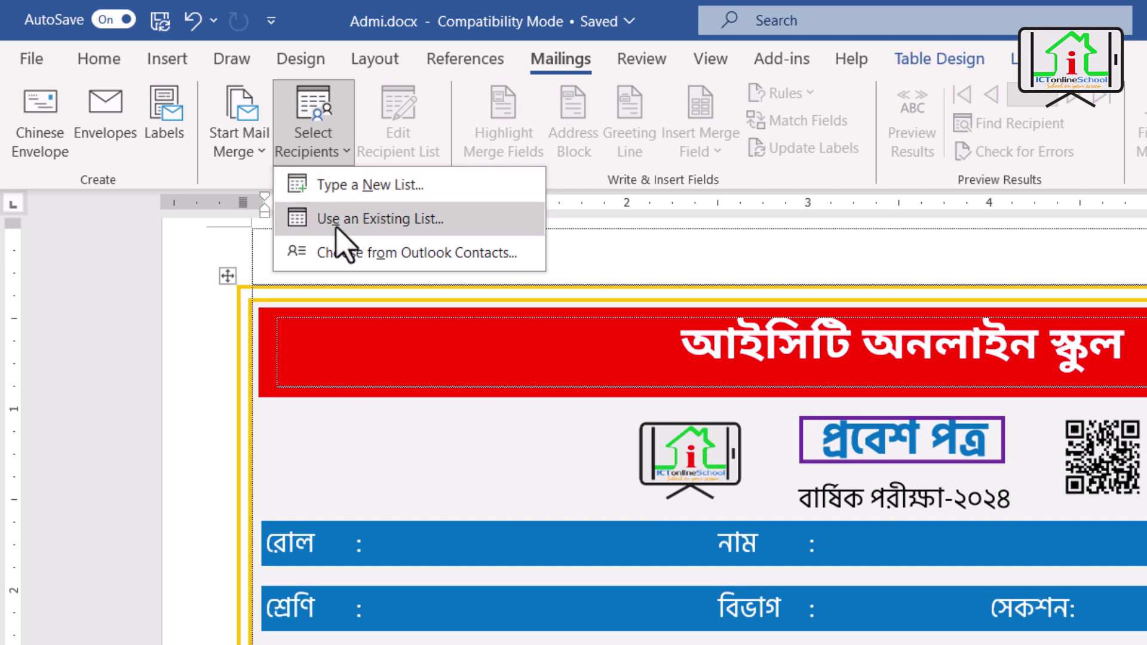
pyautogui.click(454, 230)
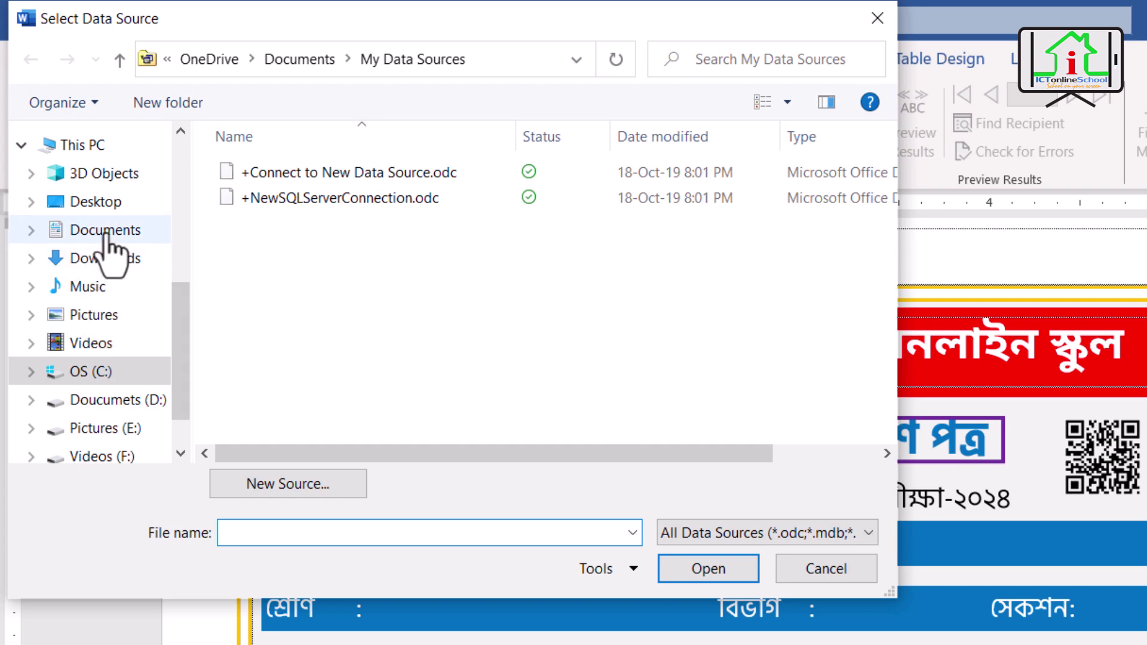
pyautogui.click(98, 203)
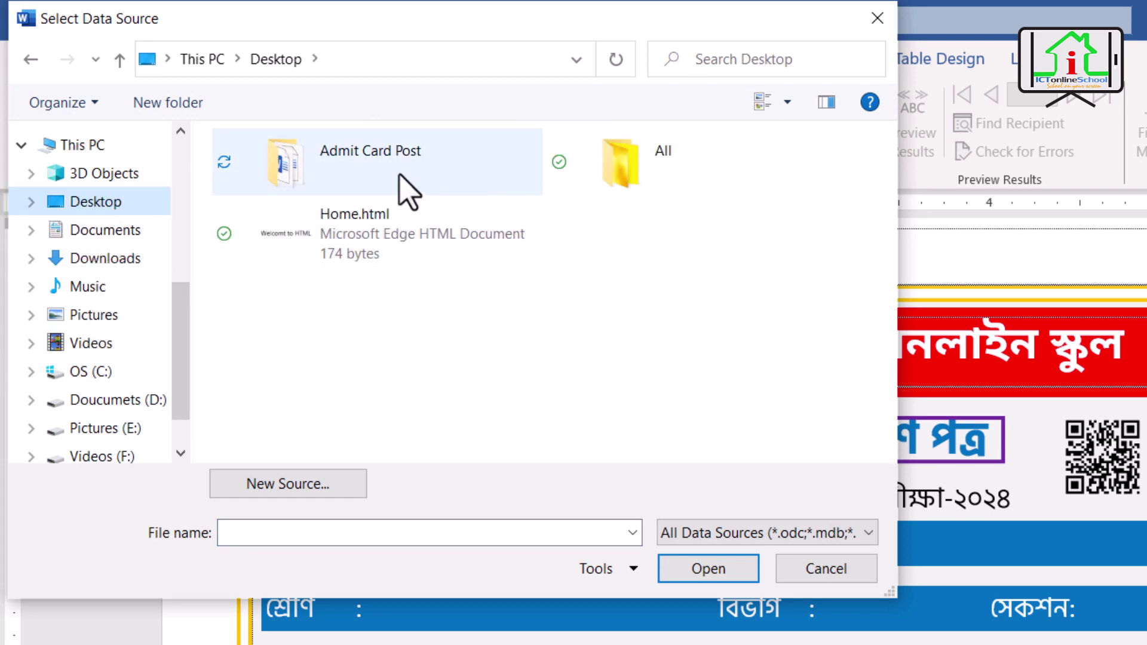
pyautogui.doubleClick(408, 187)
pyautogui.doubleClick(276, 174)
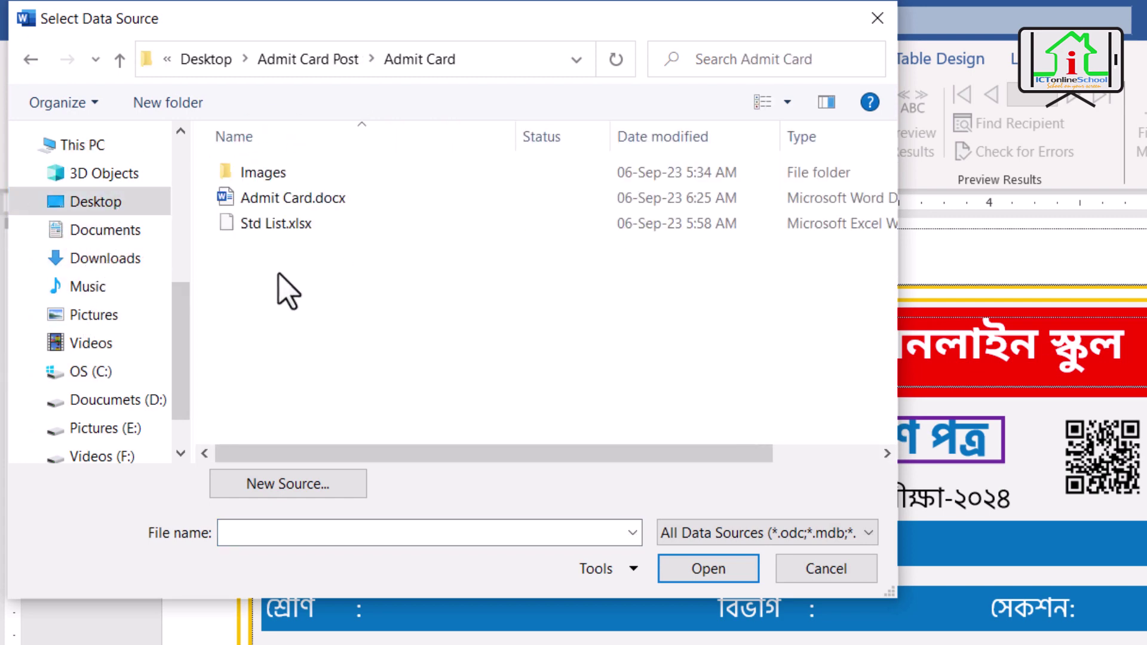
pyautogui.click(291, 226)
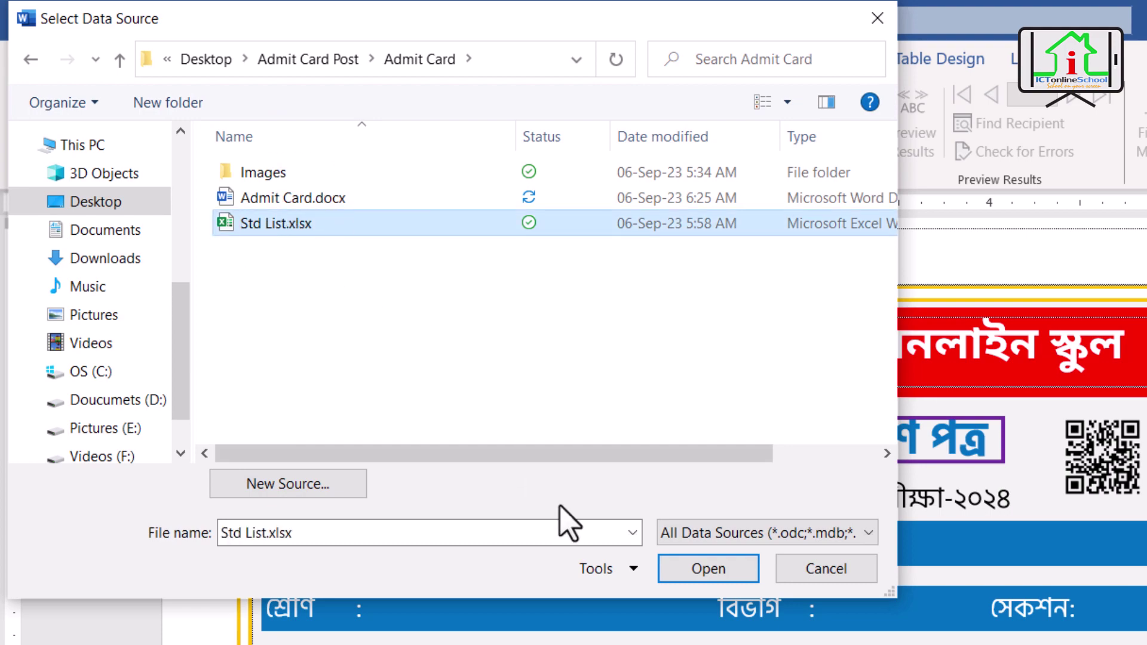
pyautogui.click(682, 573)
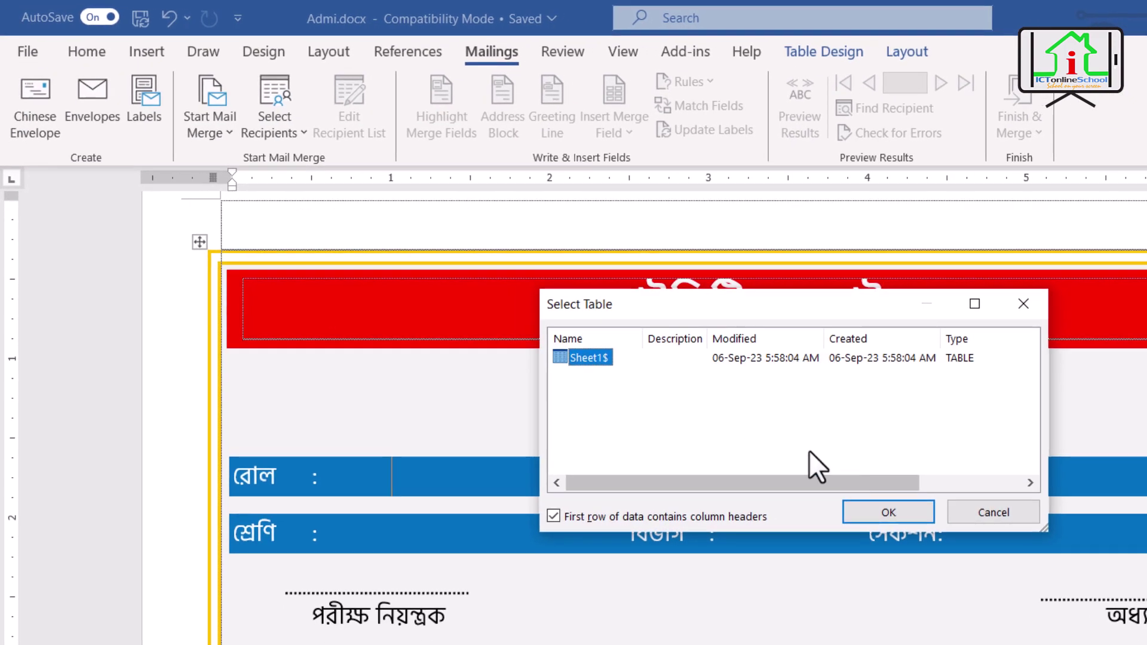
# Step: Accept Sheet1$ with 'First row of data contains column headers' checked
pyautogui.moveTo(708, 300); pyautogui.dragTo(670, 300)
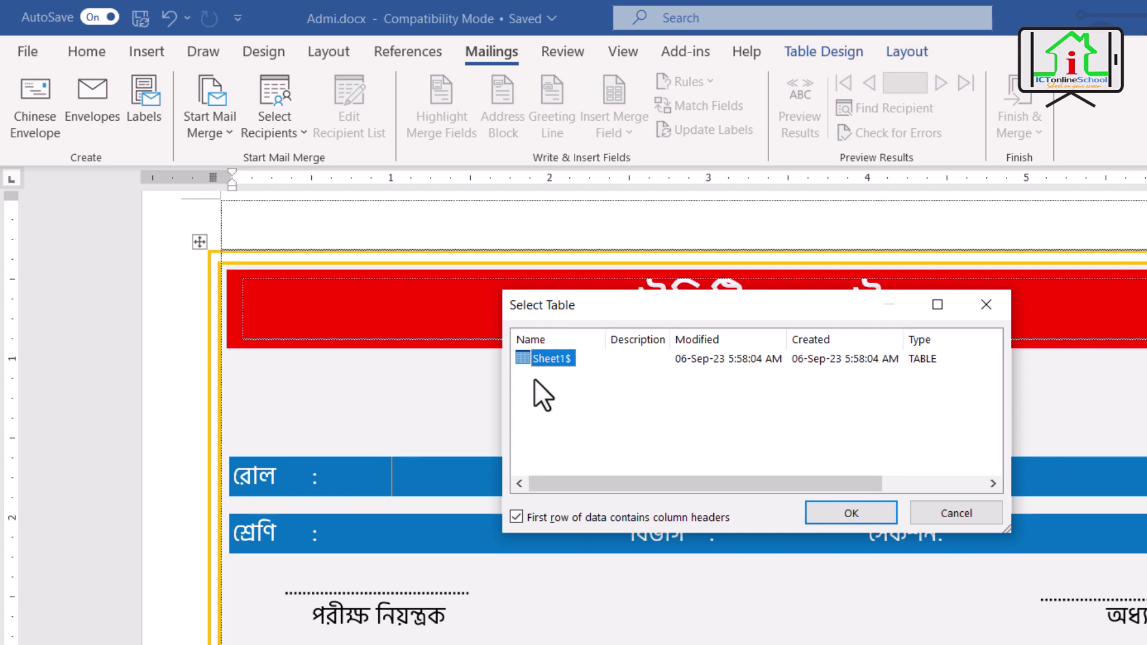
pyautogui.click(851, 513)
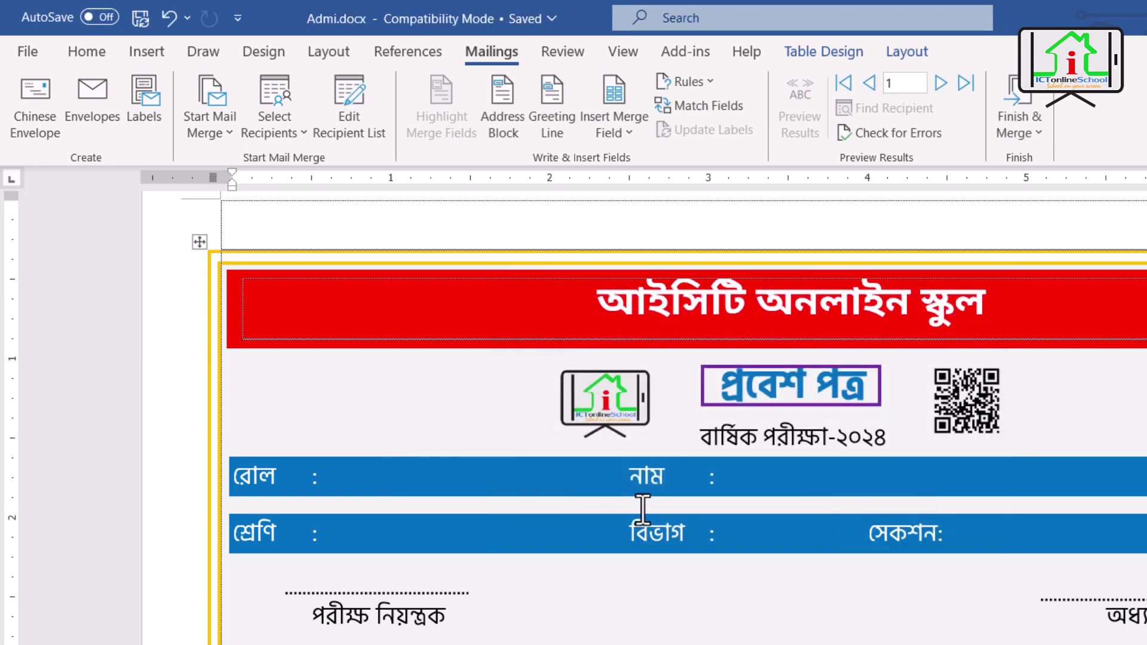
# Step: Insert the «রোল» and «নাম» merge fields after their colons
pyautogui.click(628, 130)
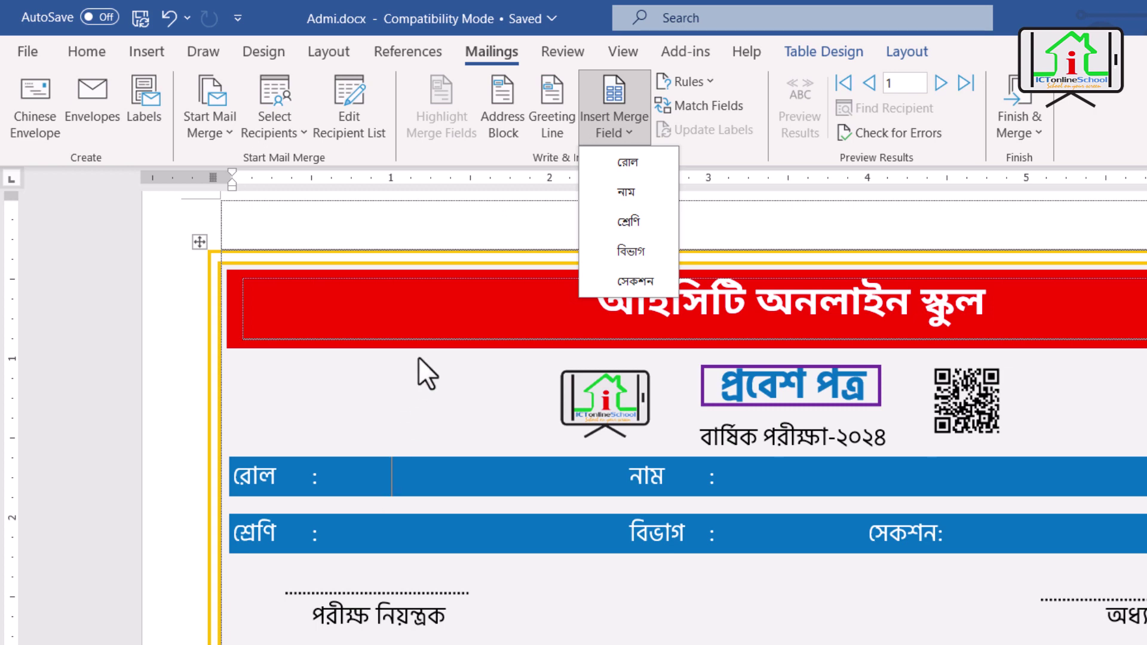
pyautogui.click(624, 163)
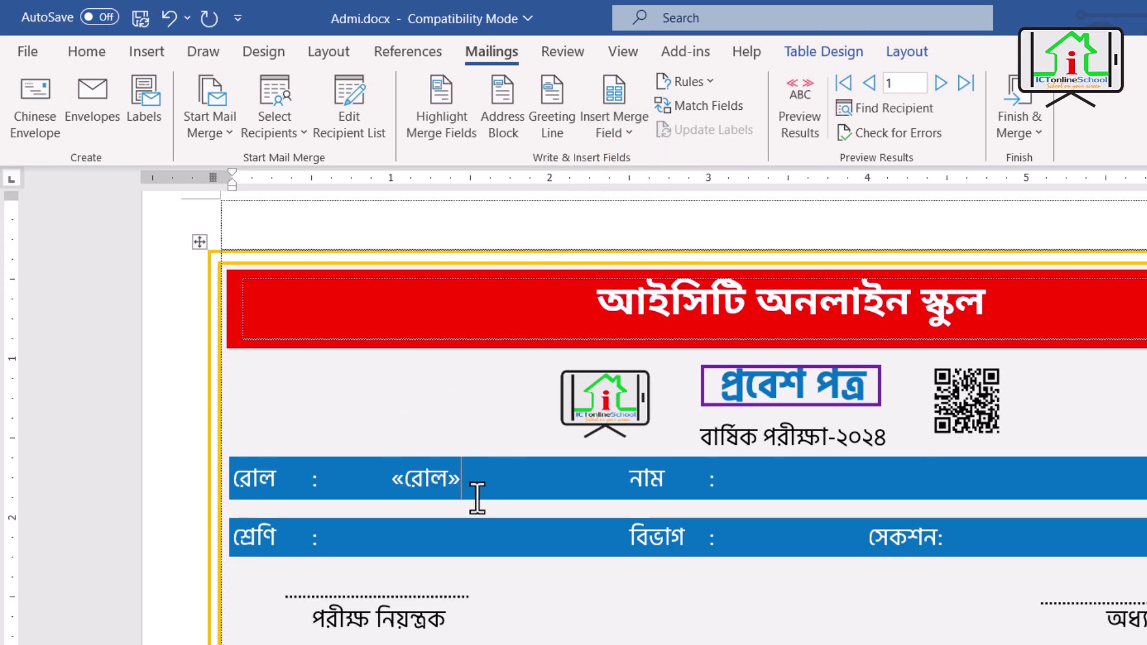
pyautogui.press('BackSpace')
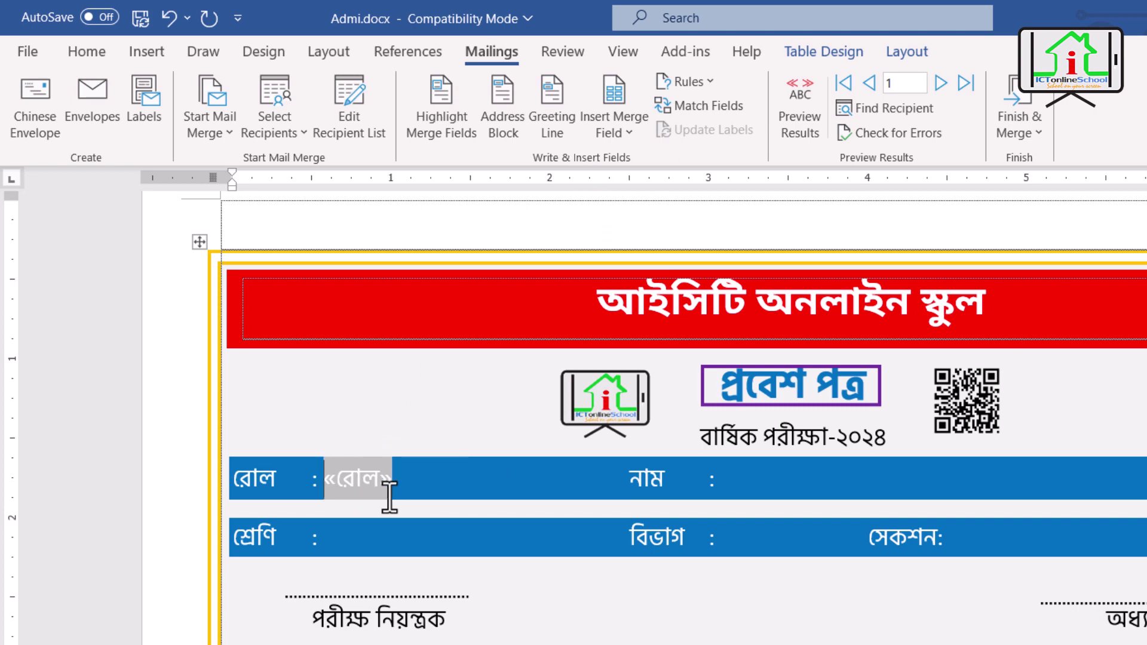
pyautogui.click(744, 497)
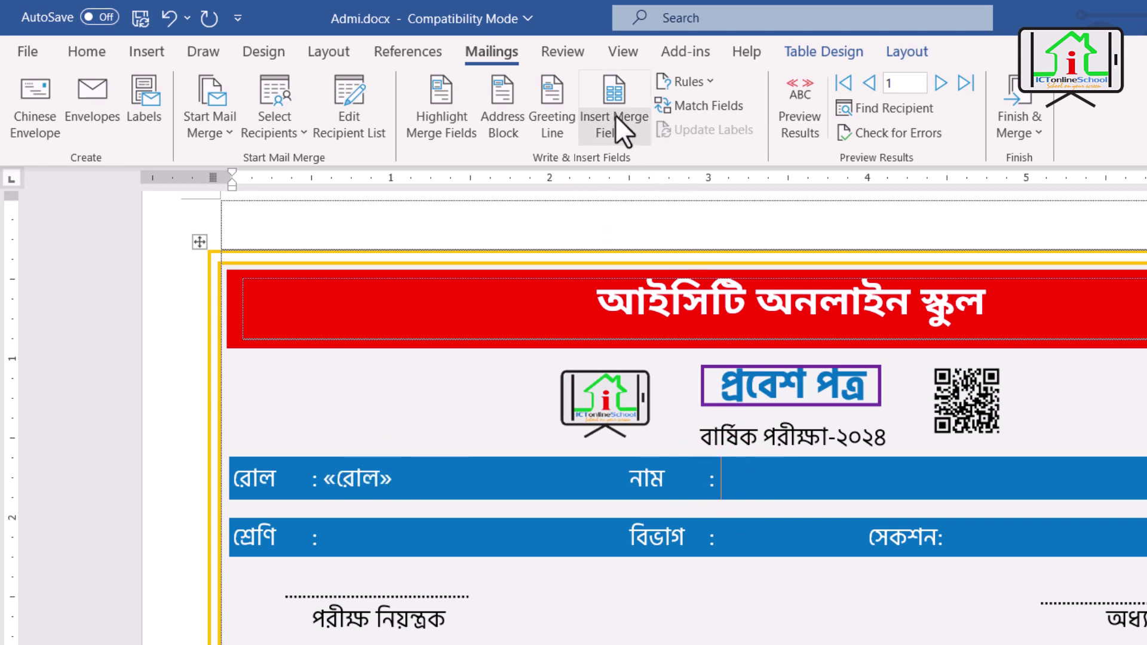
pyautogui.click(624, 134)
pyautogui.click(646, 192)
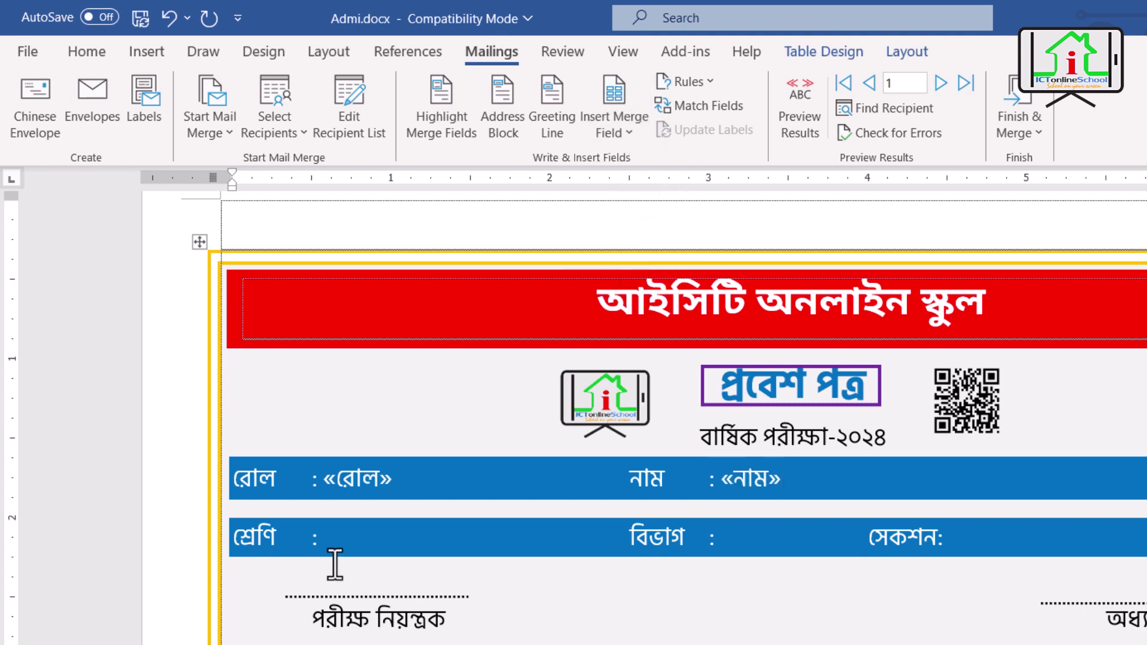
# Step: Insert the «শ্রেণি», «বিভাগ» and «সেকশন» merge fields after their colons
pyautogui.click(328, 541)
pyautogui.click(621, 114)
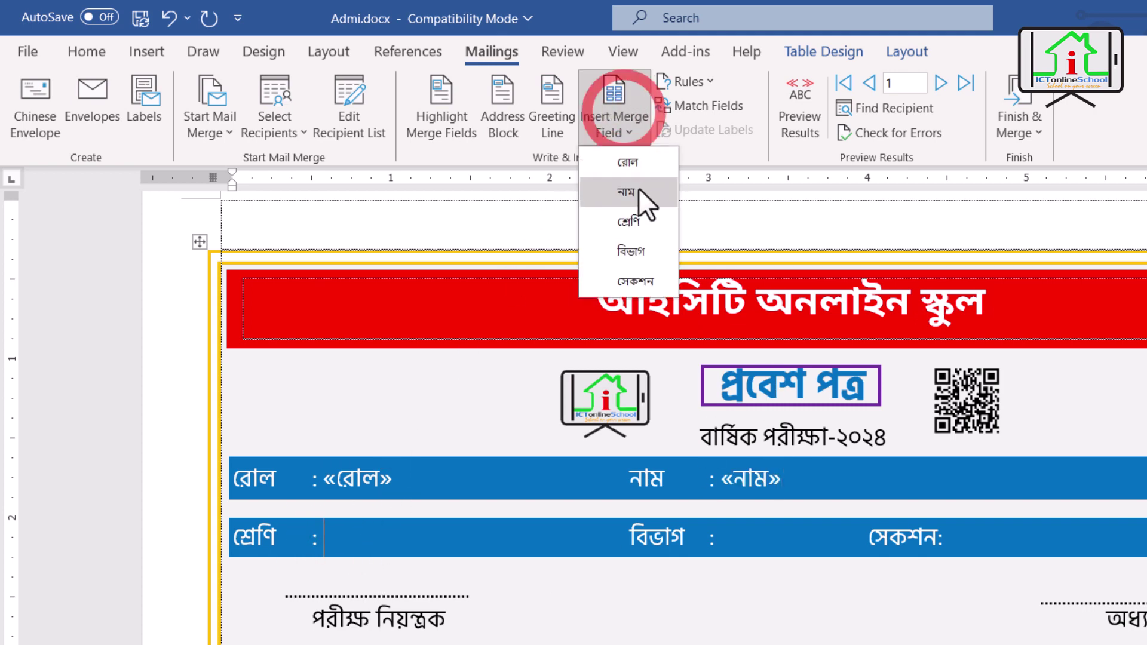
pyautogui.click(635, 221)
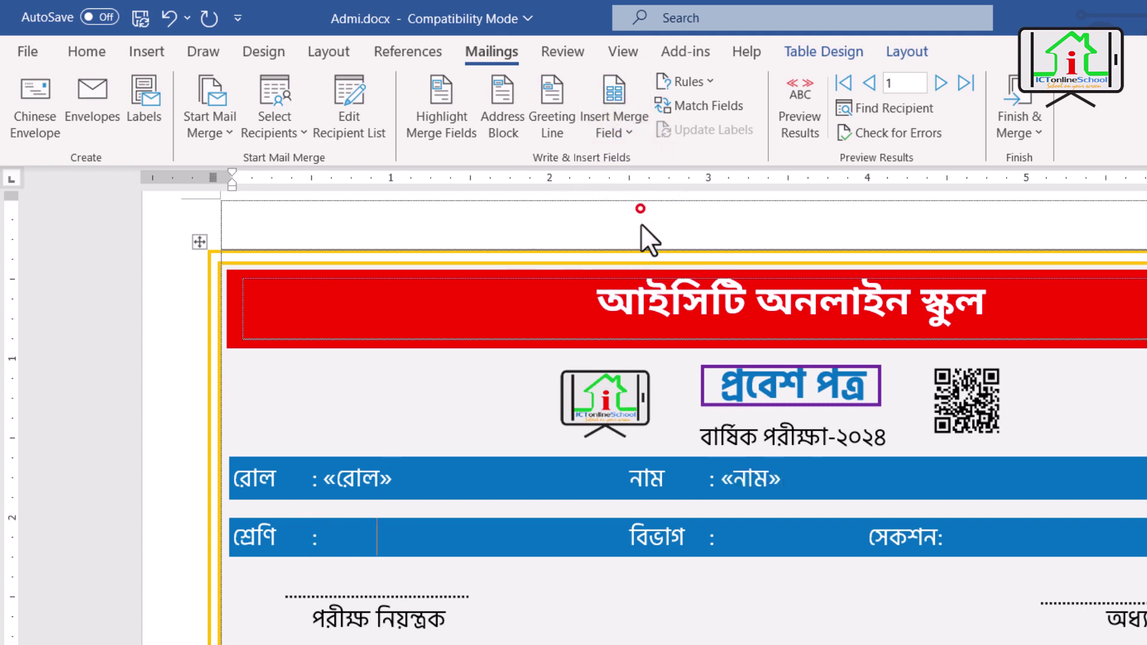
pyautogui.click(708, 541)
pyautogui.press('BackSpace')
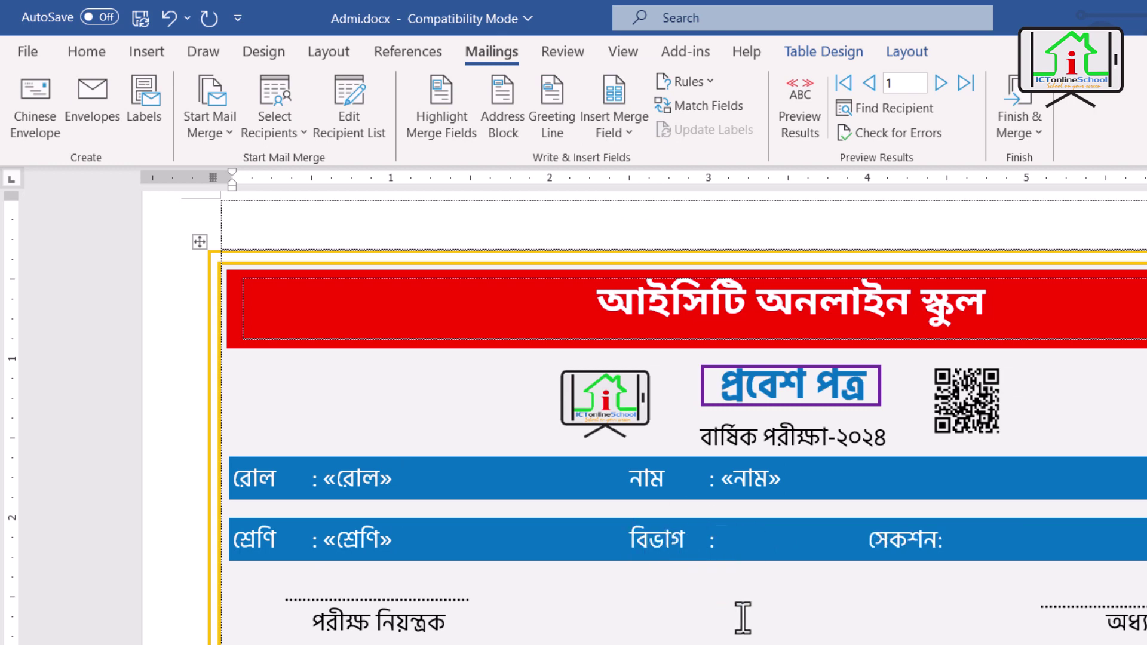
pyautogui.click(750, 544)
pyautogui.click(615, 129)
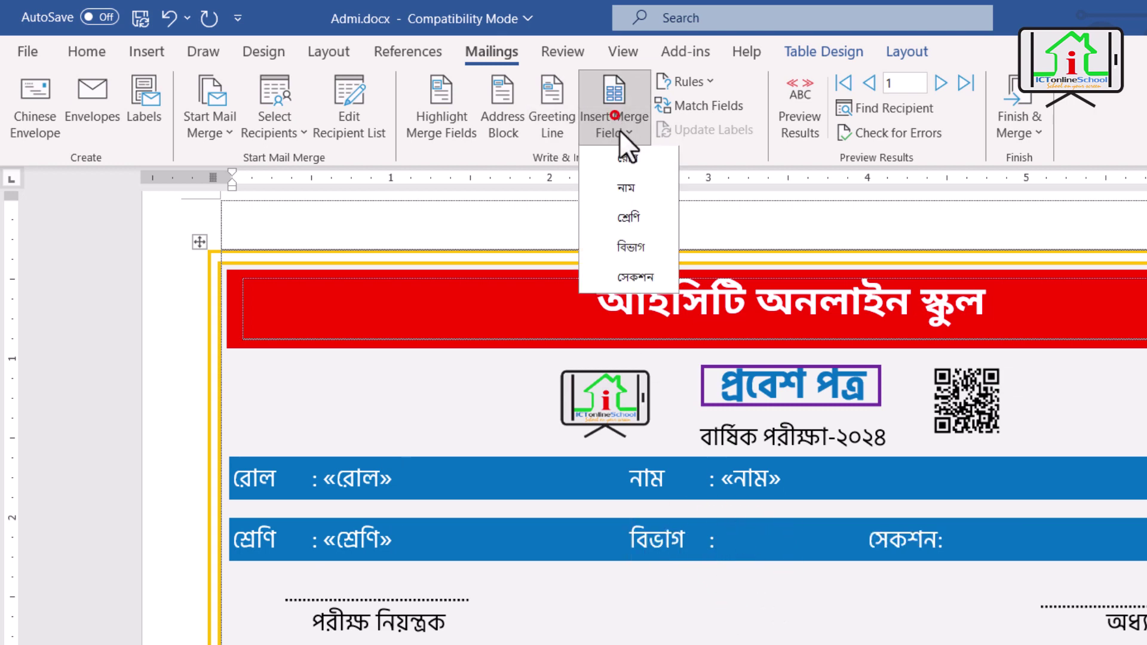
pyautogui.click(651, 246)
pyautogui.click(1038, 562)
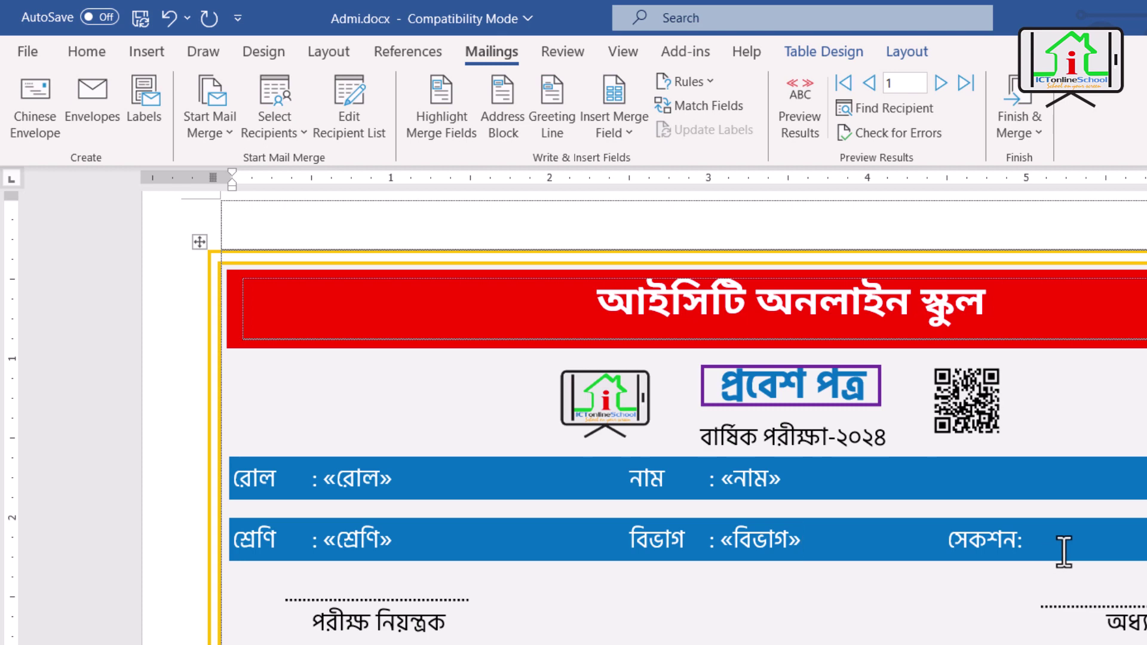
pyautogui.click(608, 126)
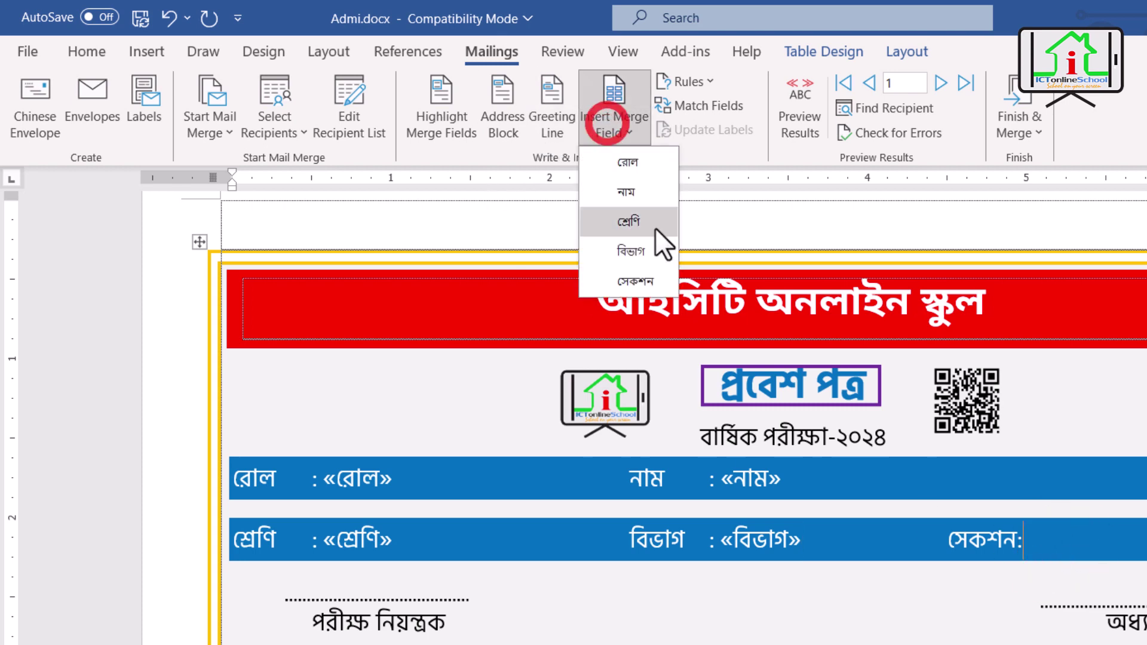
pyautogui.click(650, 272)
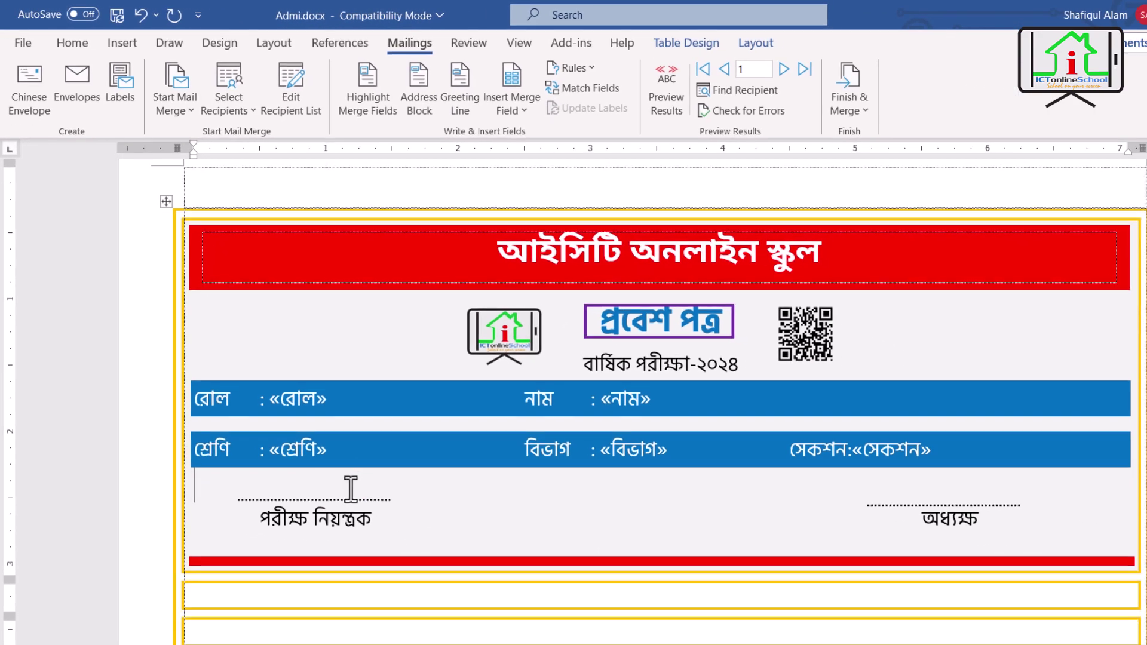
# Step: Push the signature lines down and delete the extra blank line below the blue rows
pyautogui.click(420, 587)
pyautogui.press('Return')
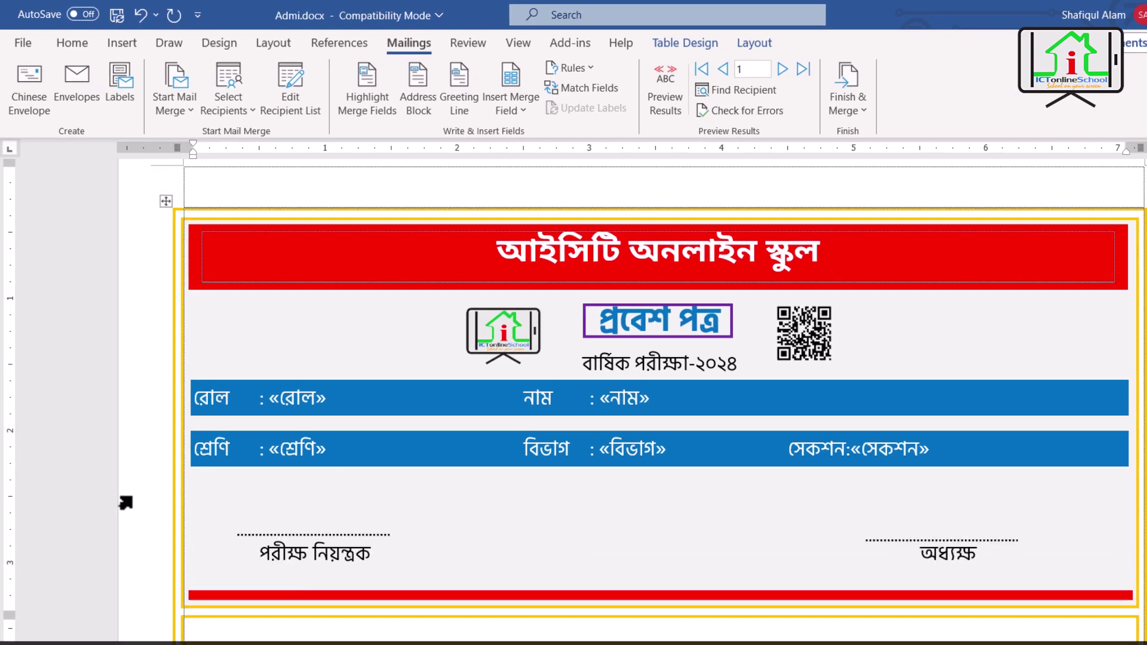
pyautogui.click(228, 496)
pyautogui.press('Delete')
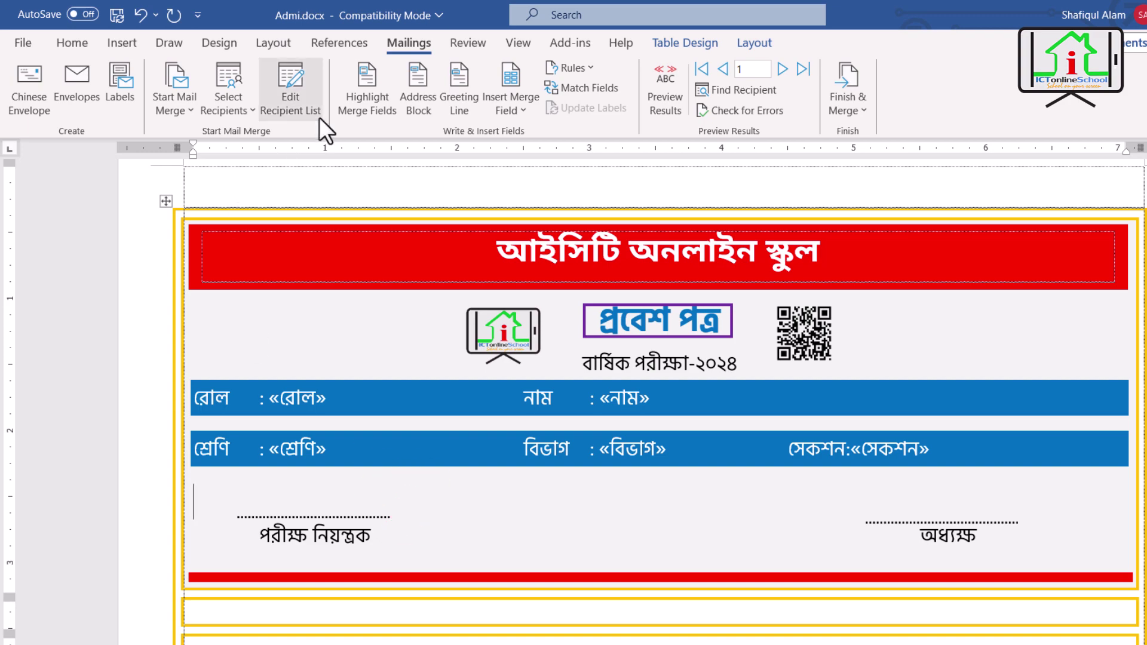
# Step: Make the admit card a labels mail merge using the A4 (Portrait) label size, dismissing the page-size warning
pyautogui.click(177, 109)
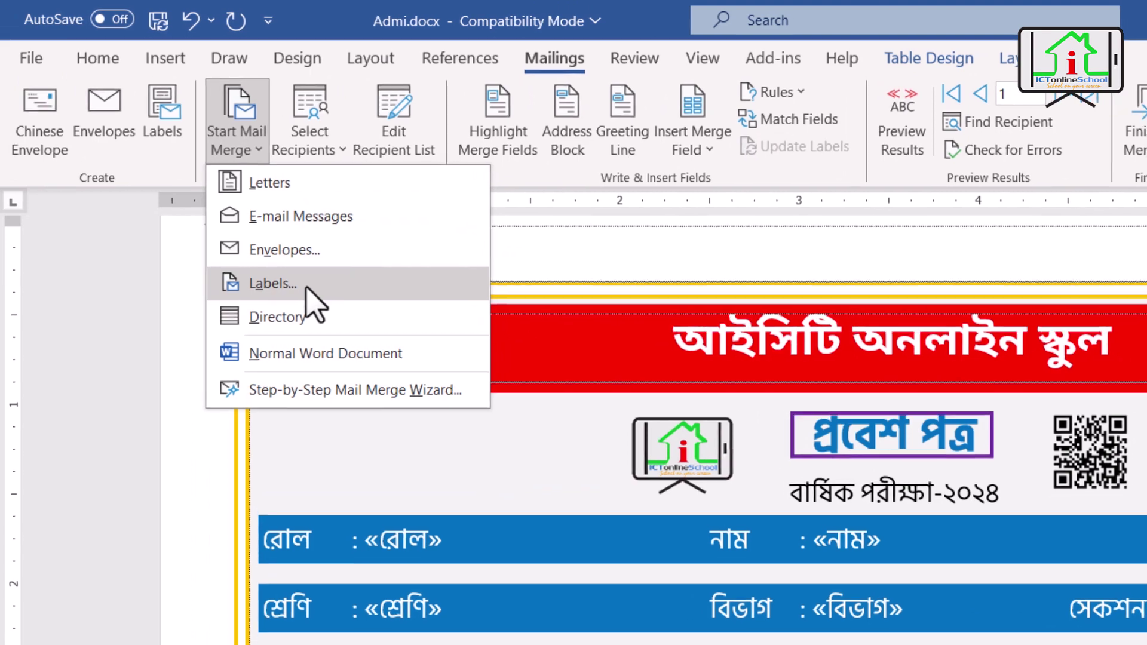
pyautogui.click(308, 289)
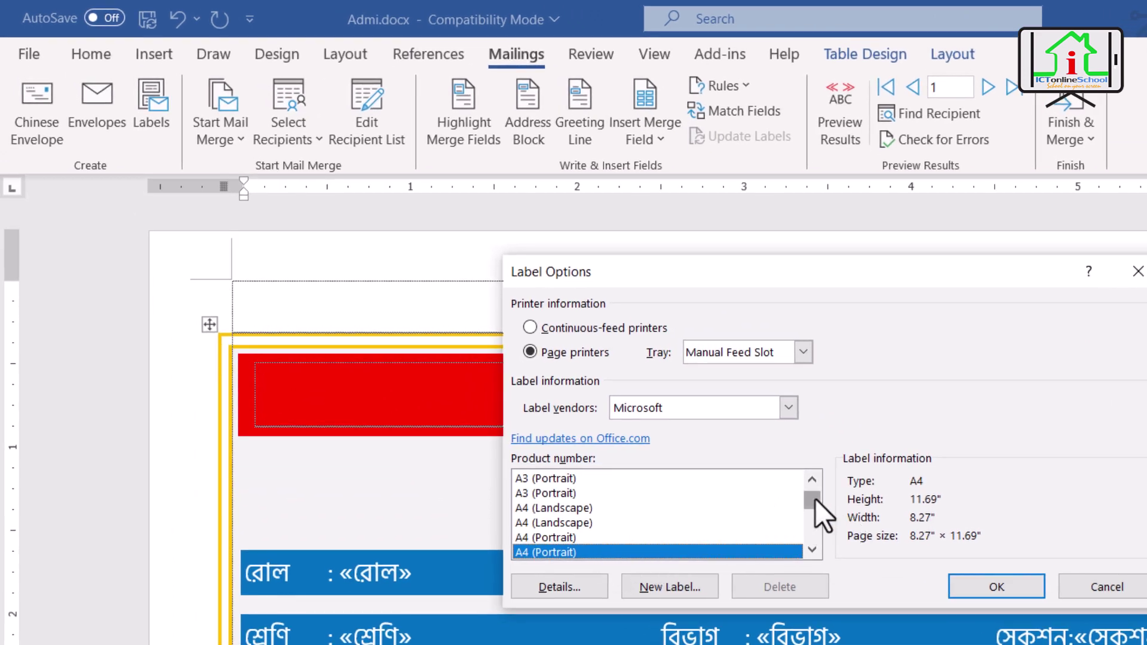
pyautogui.moveTo(815, 500); pyautogui.dragTo(819, 454)
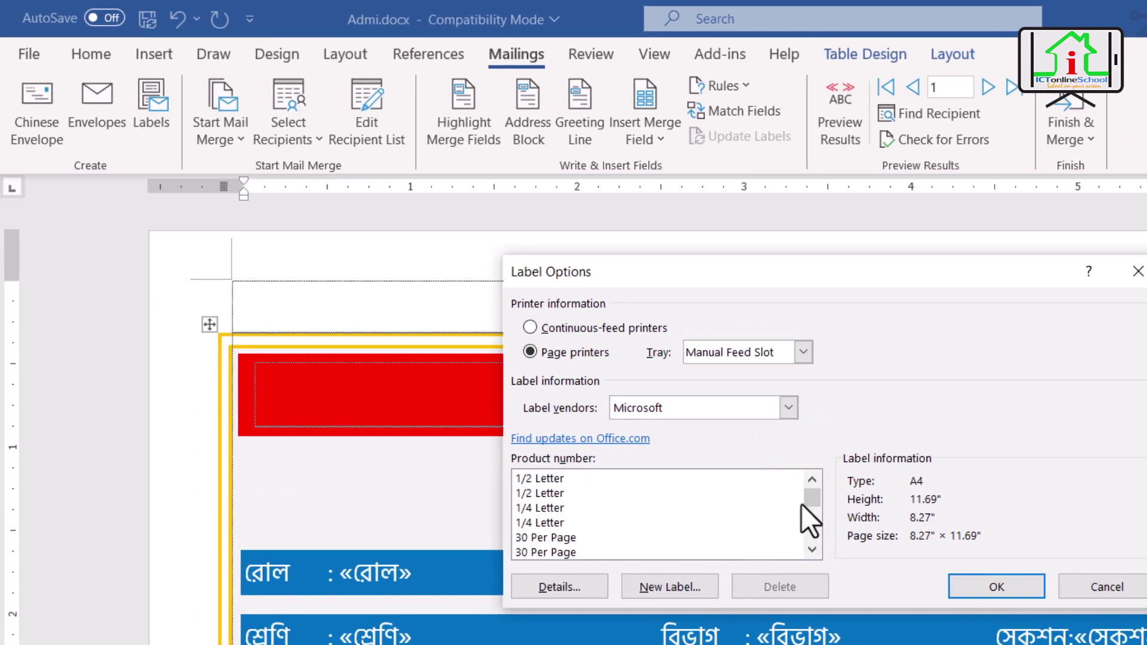
pyautogui.moveTo(807, 493)
pyautogui.mouseDown()
pyautogui.moveTo(811, 528)
pyautogui.moveTo(816, 479)
pyautogui.mouseUp()
pyautogui.scroll(-3, 676, 528)
pyautogui.click(636, 531)
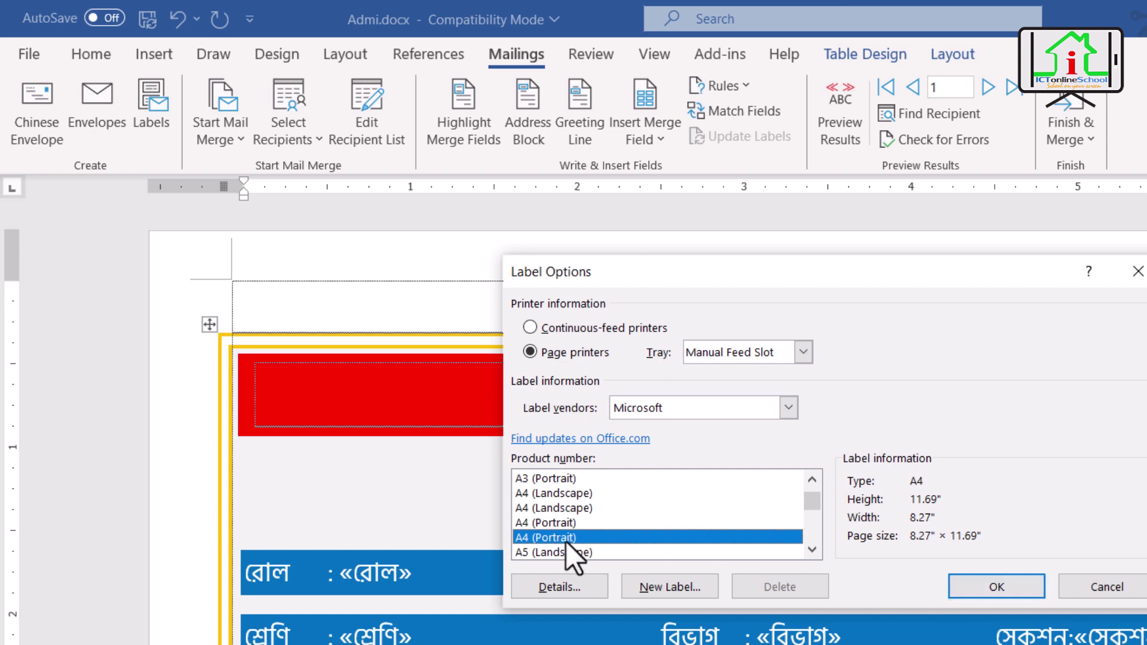
pyautogui.click(994, 588)
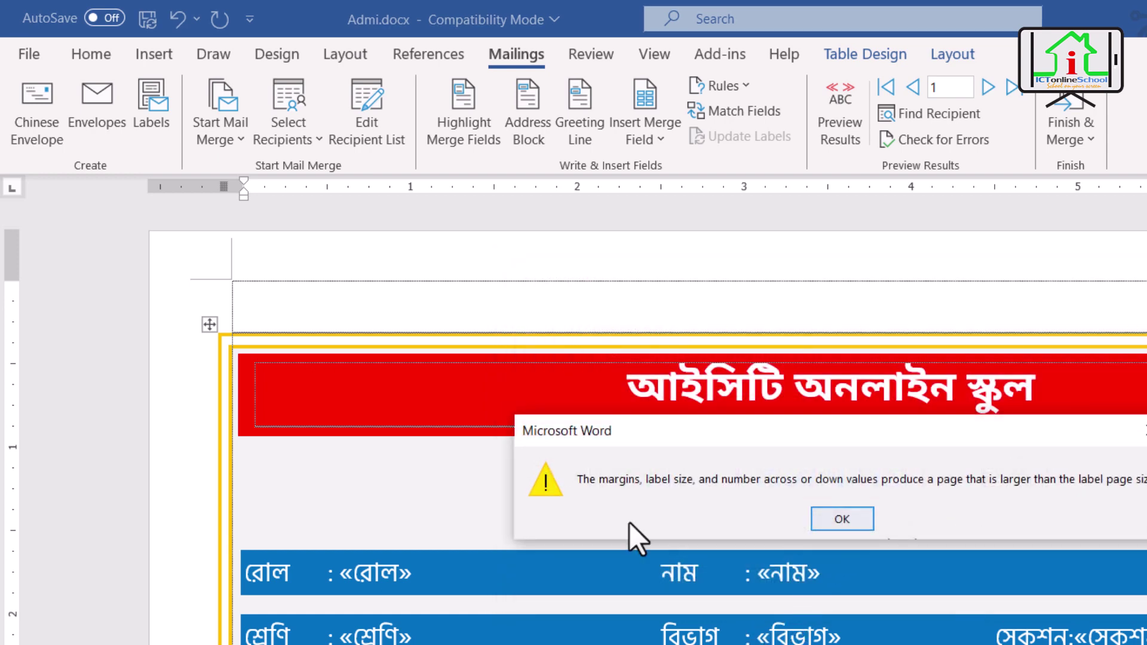
pyautogui.click(848, 518)
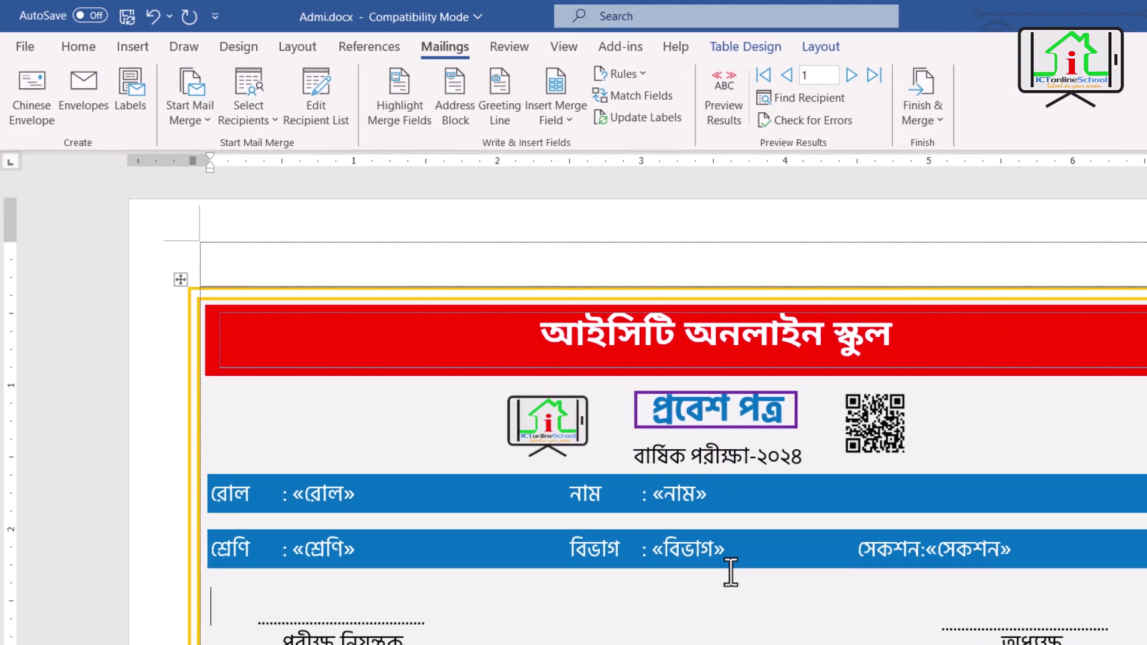
pyautogui.scroll(-5, 718, 573)
pyautogui.scroll(5, 734, 573)
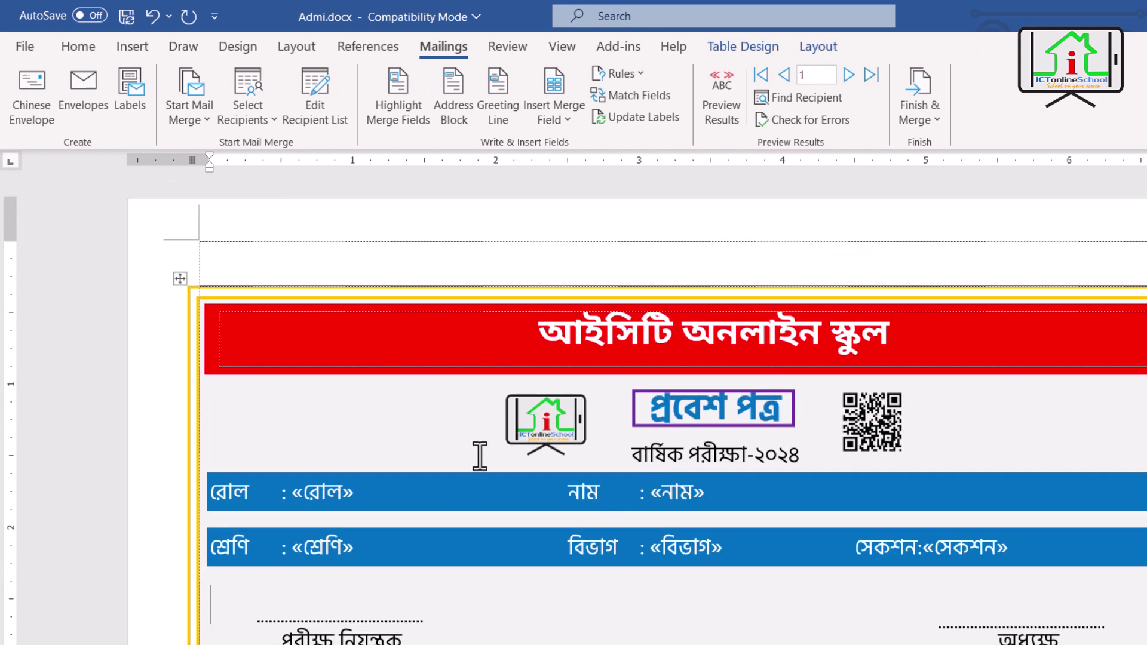
pyautogui.scroll(-5, 482, 455)
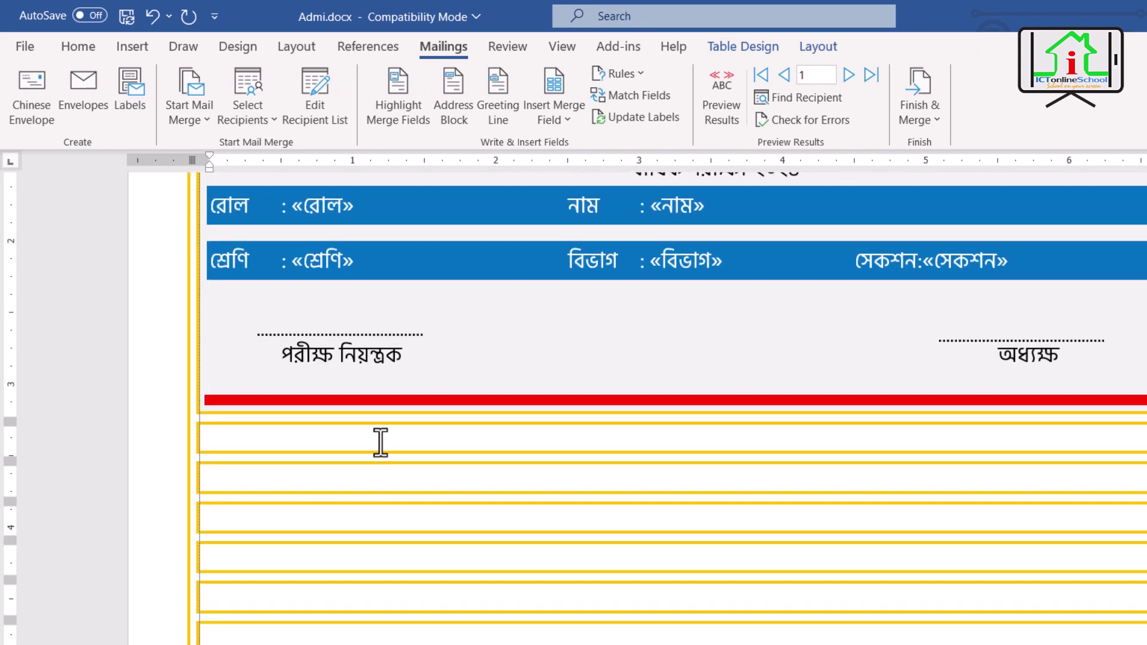
pyautogui.scroll(-10, 632, 479)
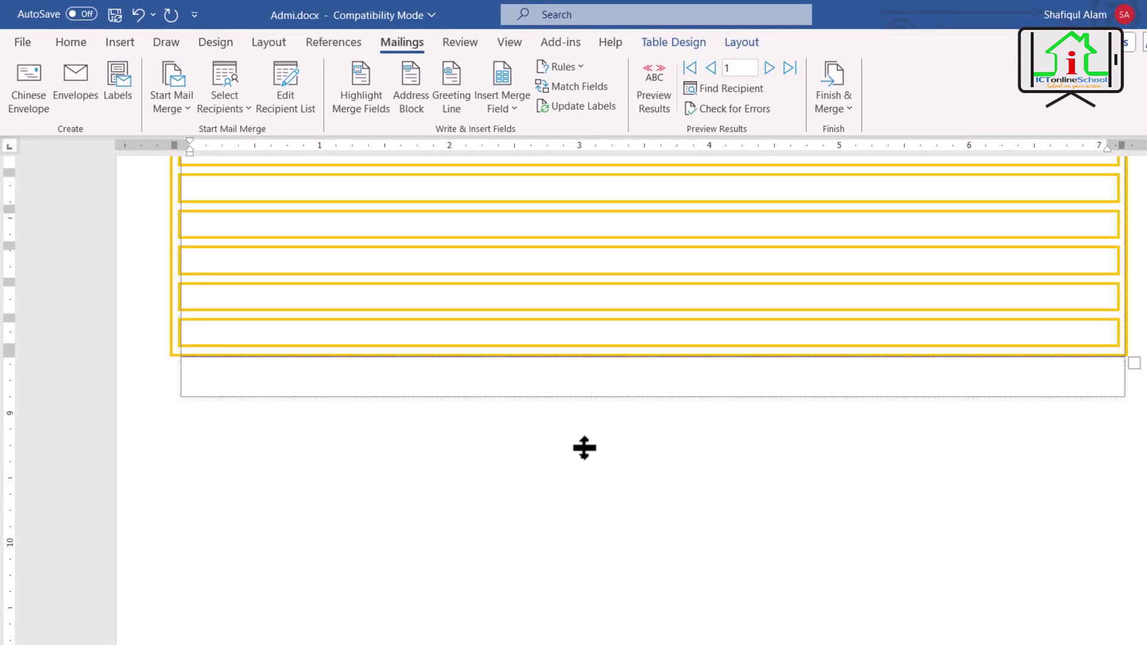
pyautogui.scroll(-2, 584, 451)
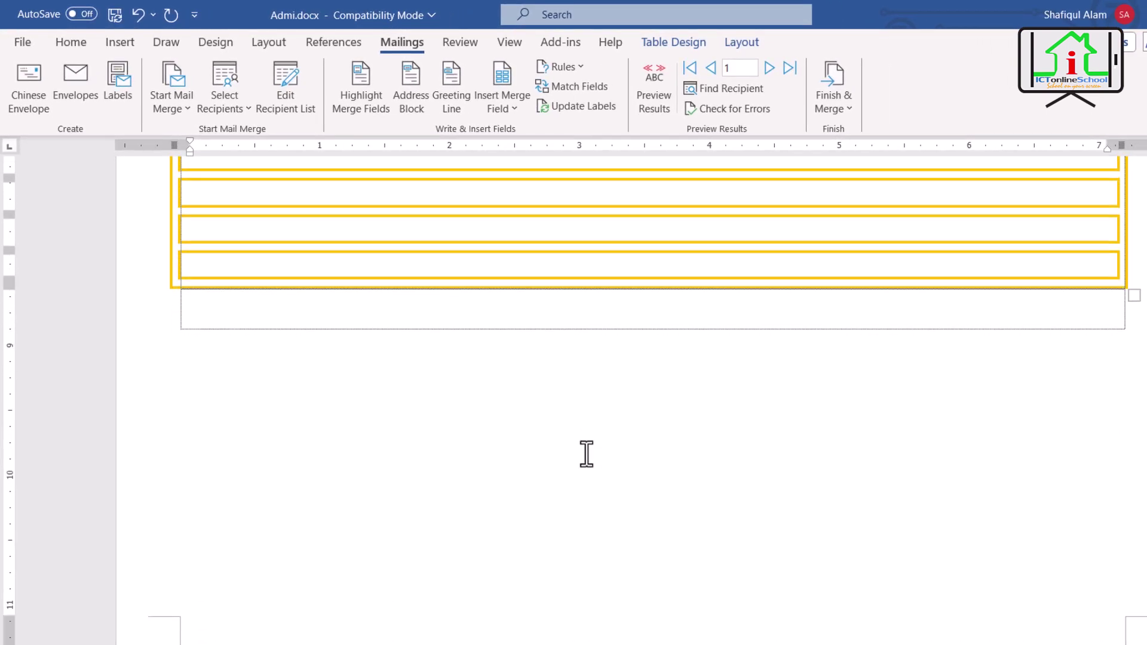
pyautogui.scroll(10, 584, 451)
pyautogui.scroll(6, 586, 454)
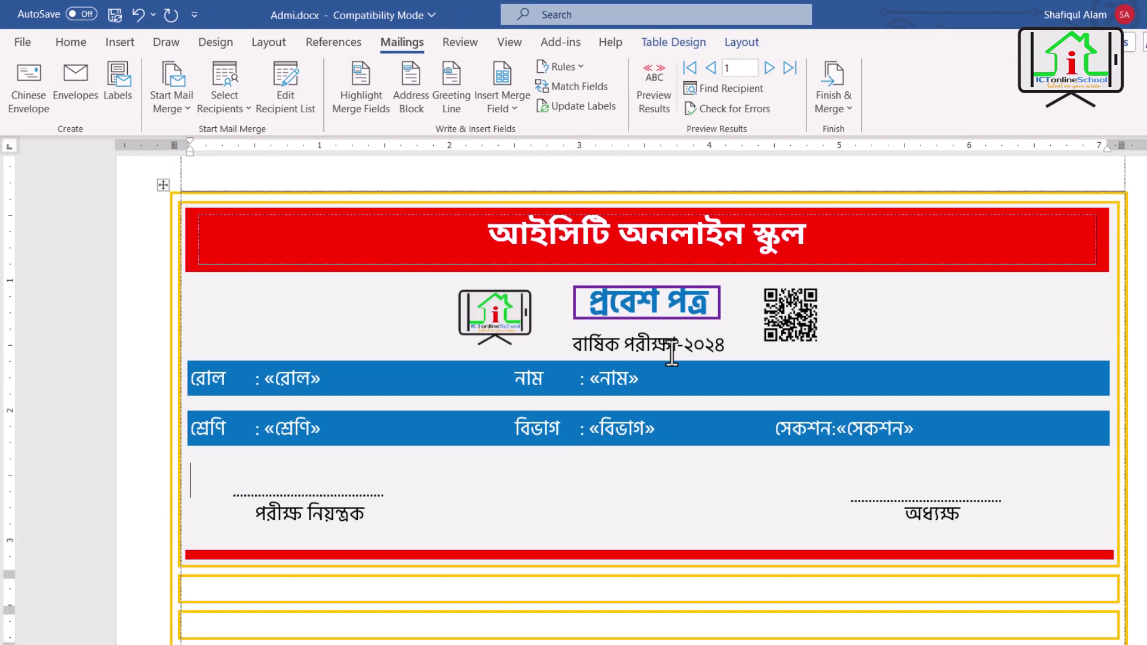
# Step: Update Labels so every label repeats the admit card with its merge fields
pyautogui.click(589, 106)
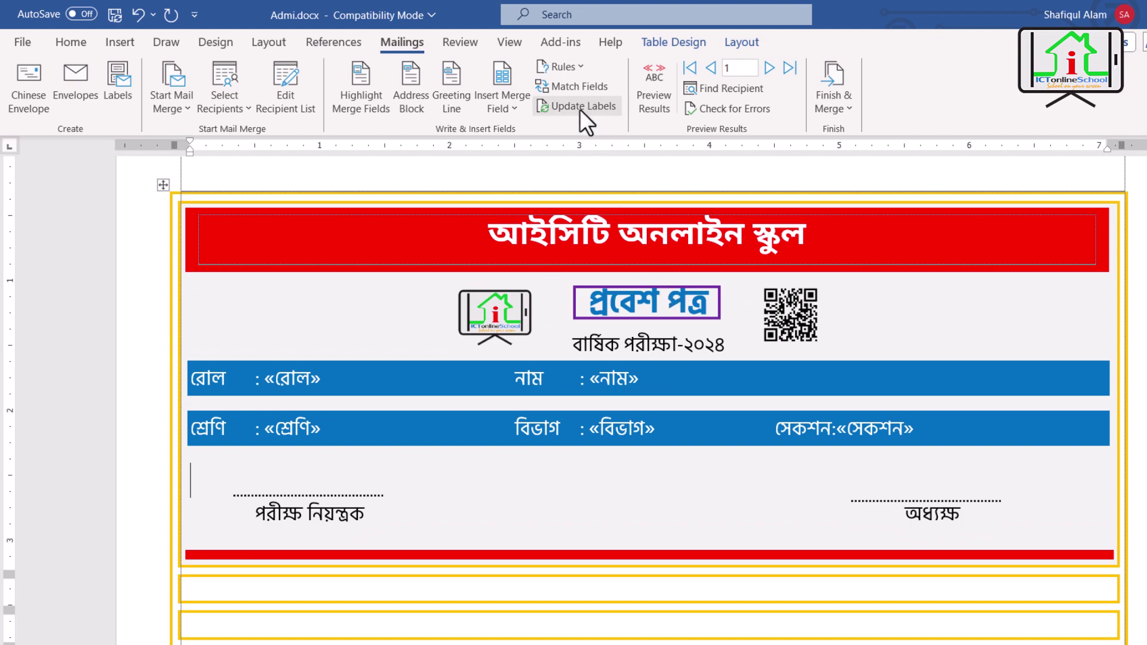
pyautogui.scroll(-1, 705, 431)
pyautogui.scroll(-12, 705, 432)
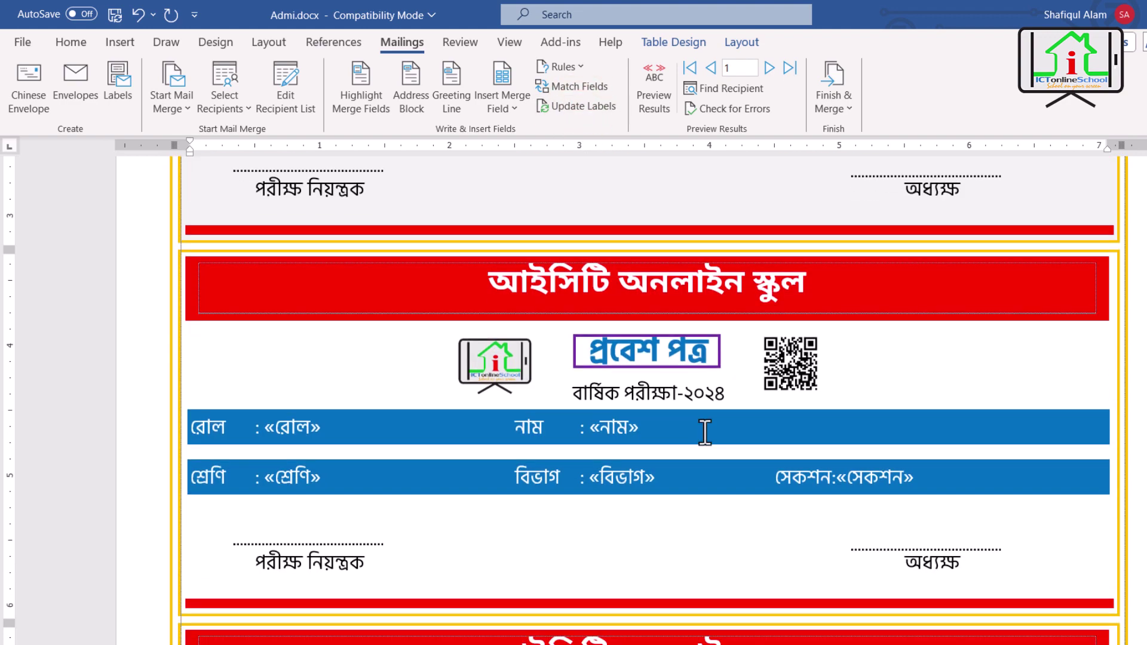
pyautogui.scroll(-10, 705, 431)
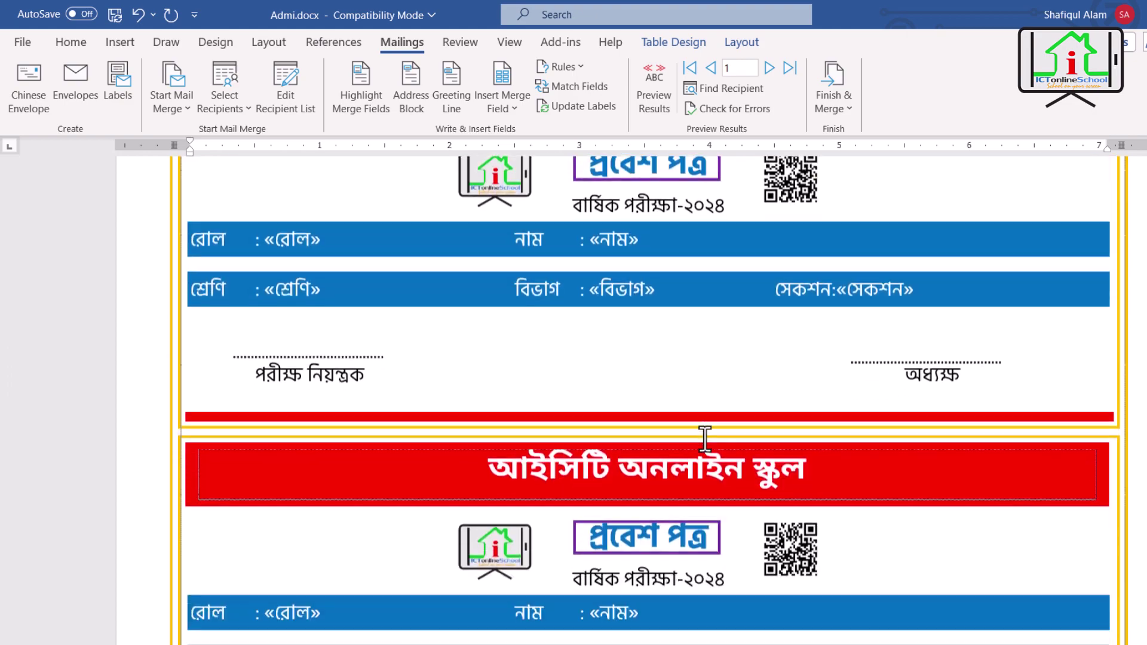
pyautogui.scroll(-10, 705, 447)
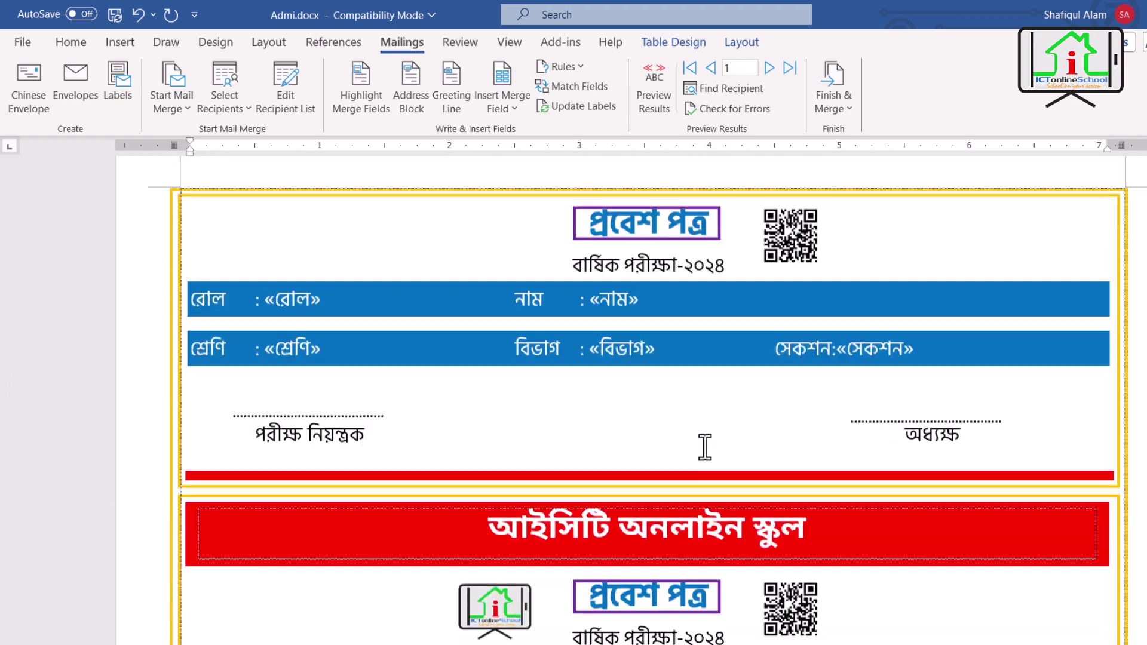
pyautogui.scroll(-4, 705, 446)
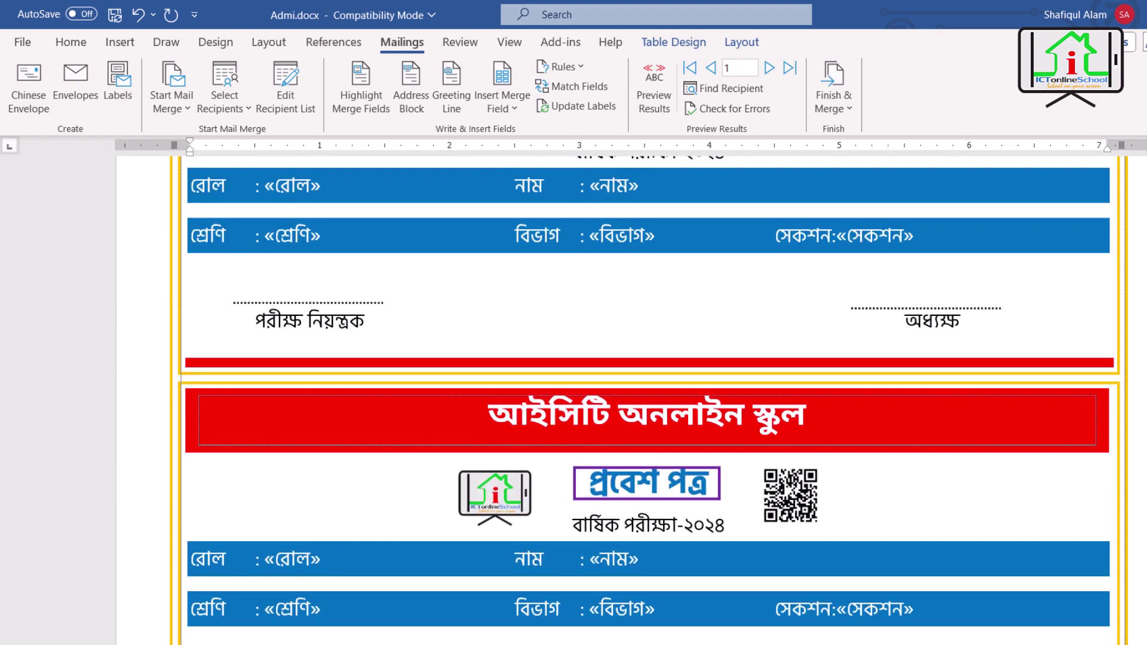
pyautogui.scroll(-10, 704, 447)
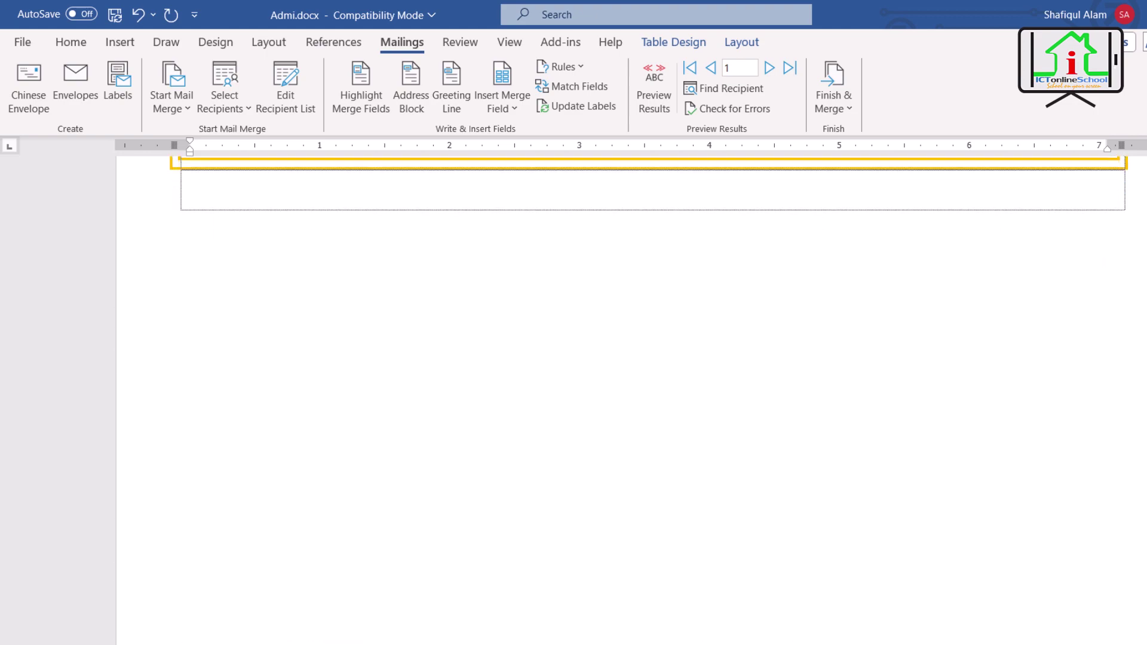
# Step: Check the «রোল» and «নাম» merge fields on a copied card
pyautogui.scroll(15, 651, 400)
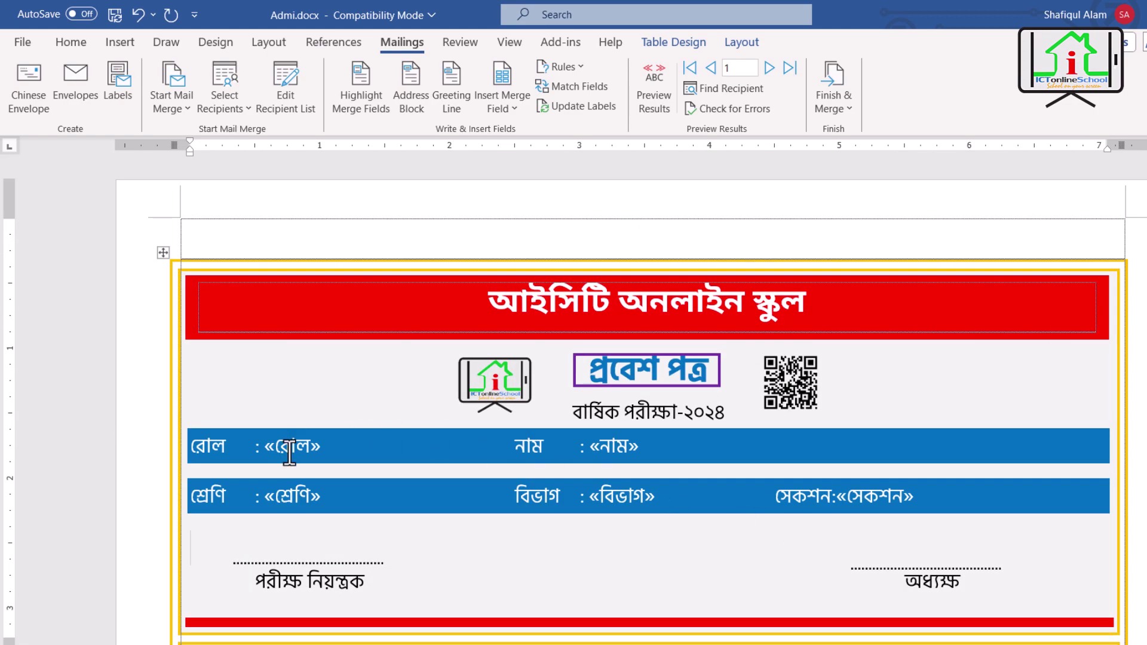
pyautogui.click(290, 452)
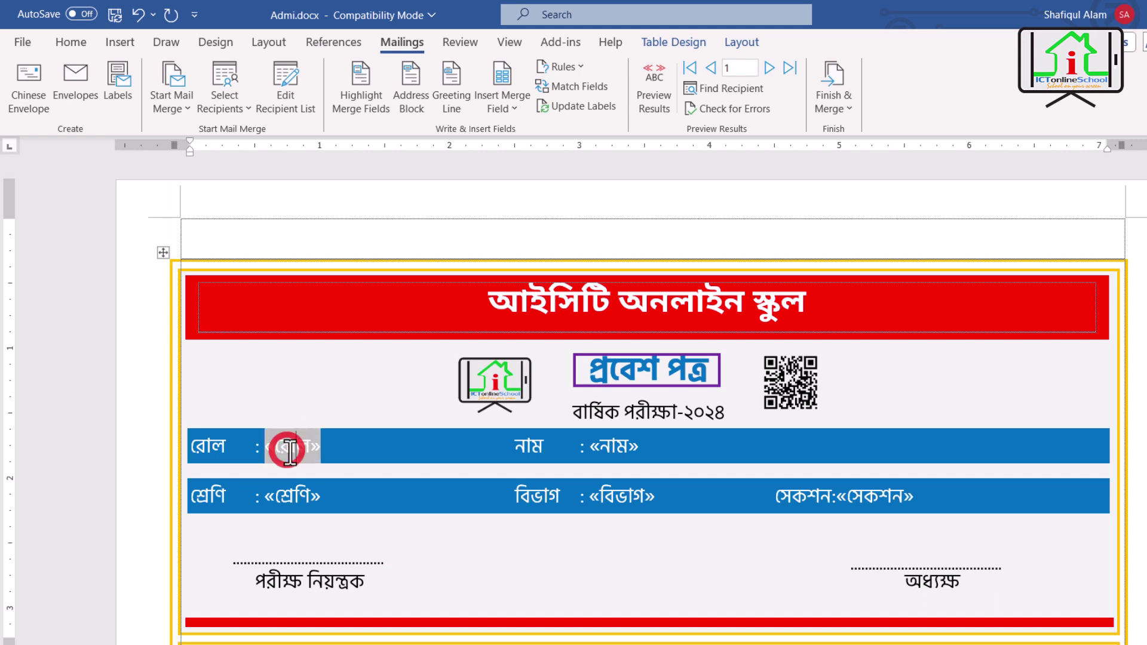
pyautogui.click(633, 454)
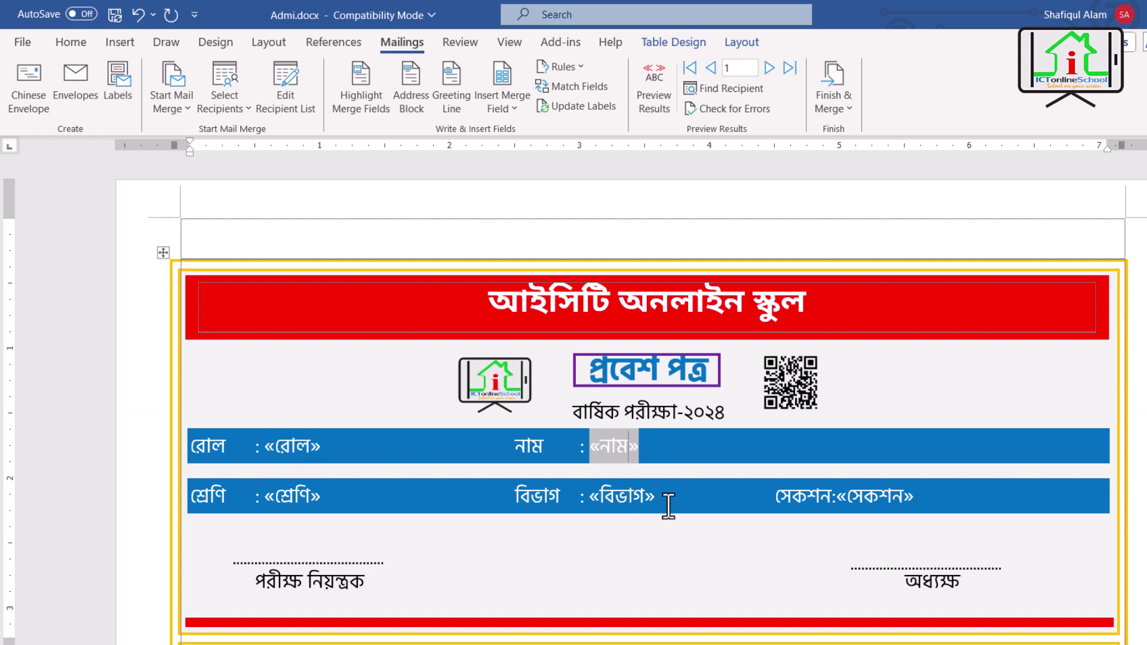
# Step: Merge all student records to a new editable Labels document via Edit Individual Documents
pyautogui.click(839, 89)
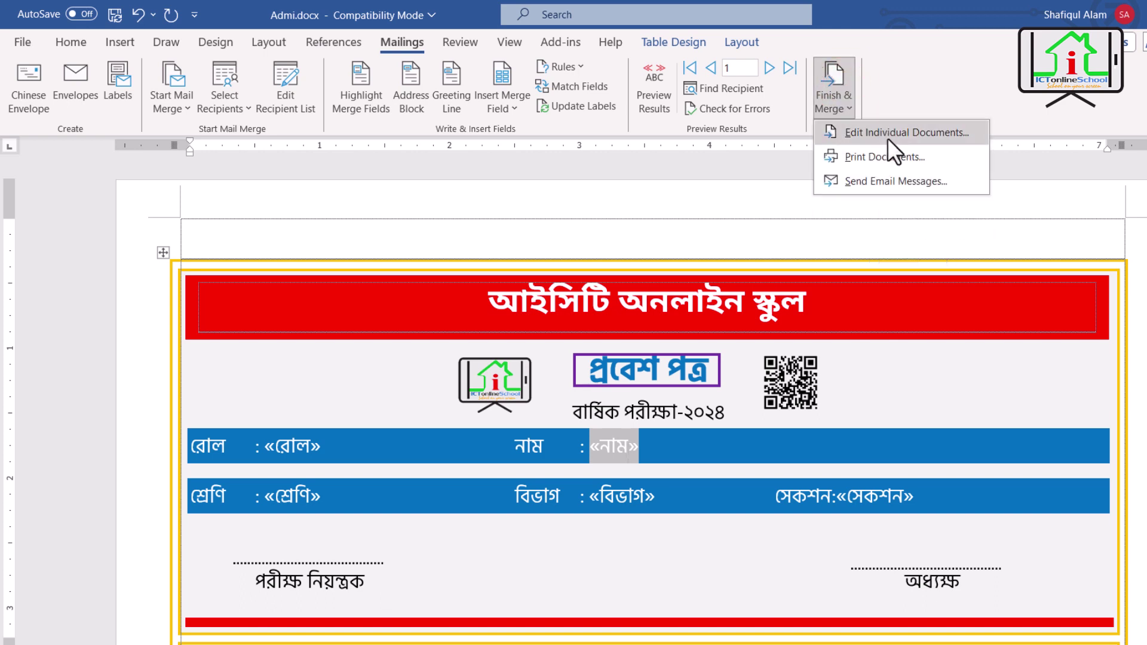
pyautogui.click(927, 137)
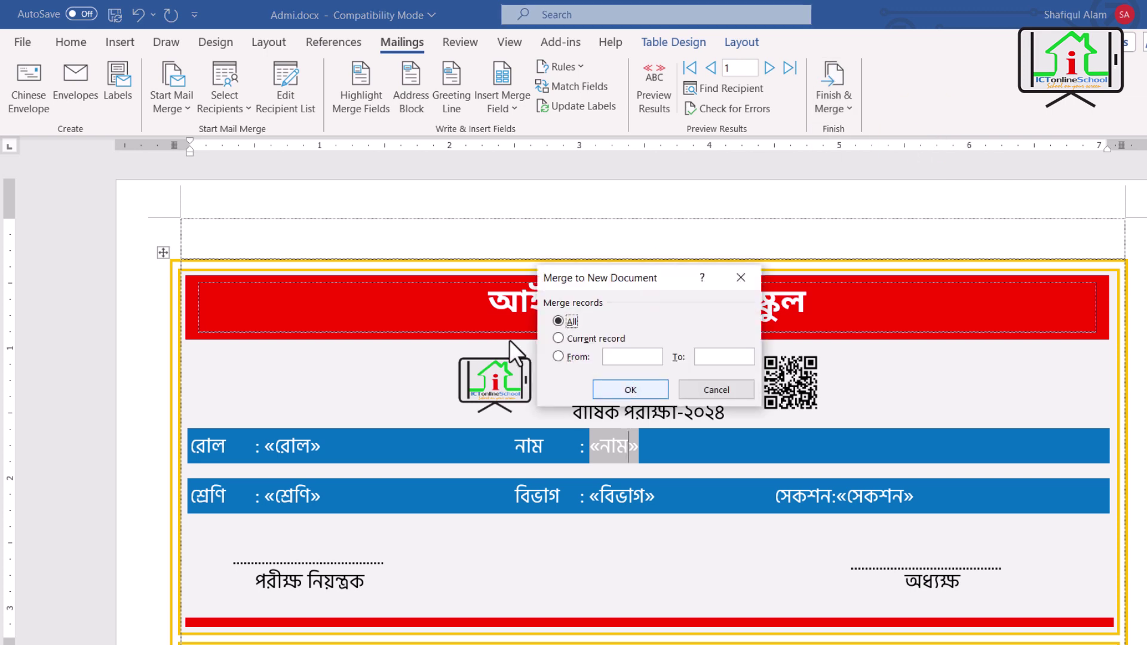
pyautogui.click(629, 397)
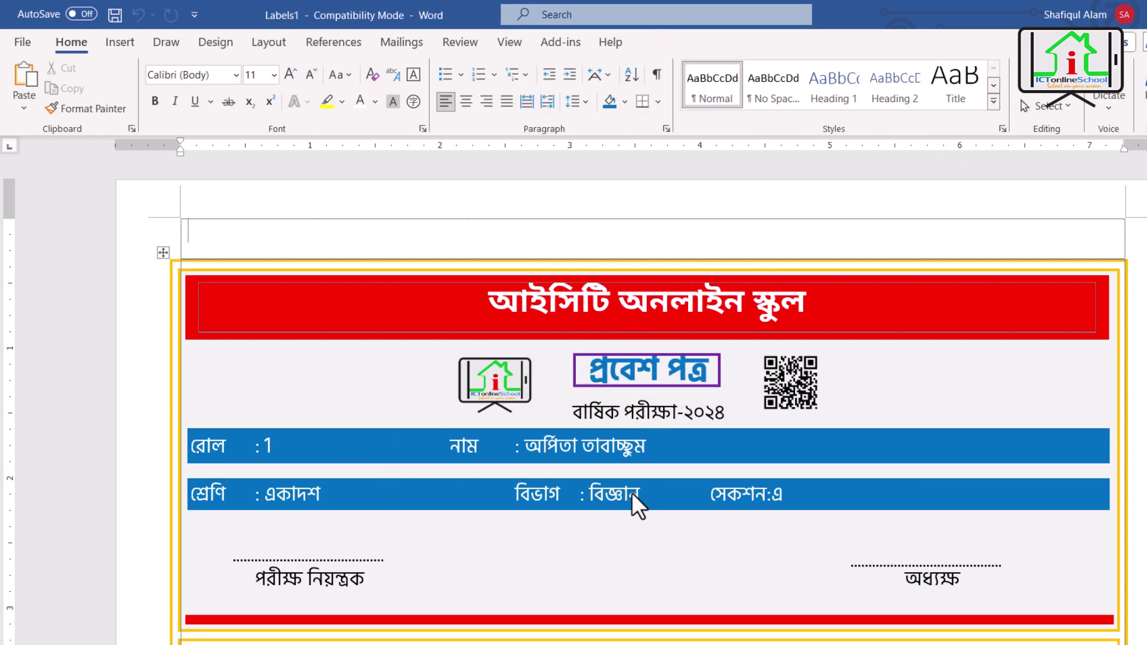
pyautogui.click(600, 446)
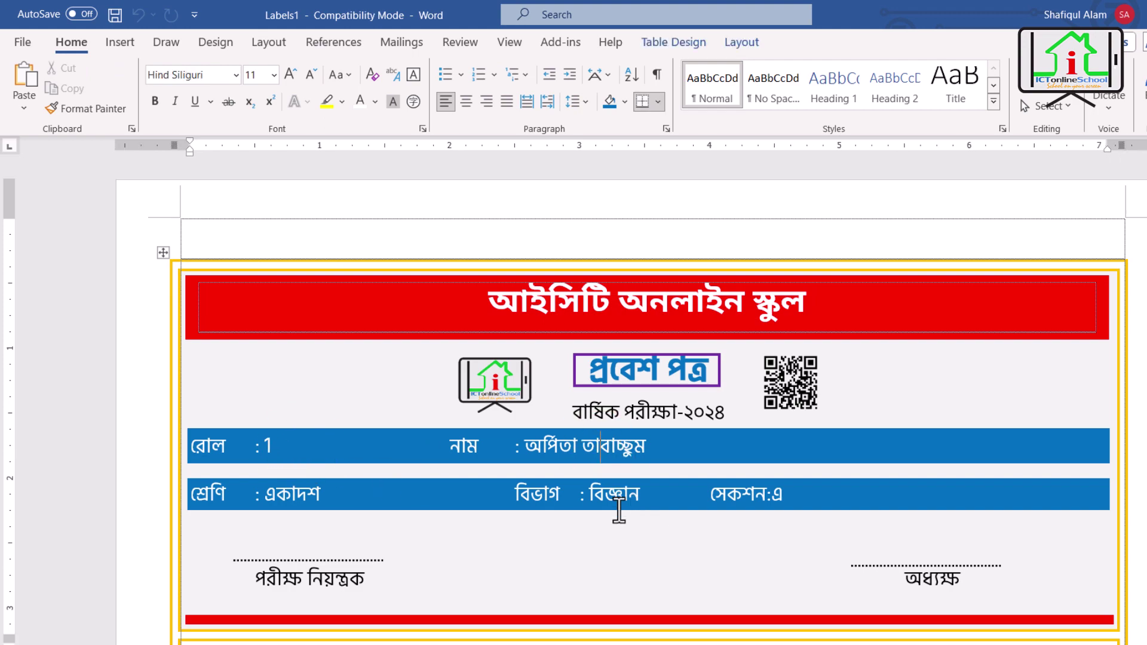
pyautogui.scroll(-5, 618, 513)
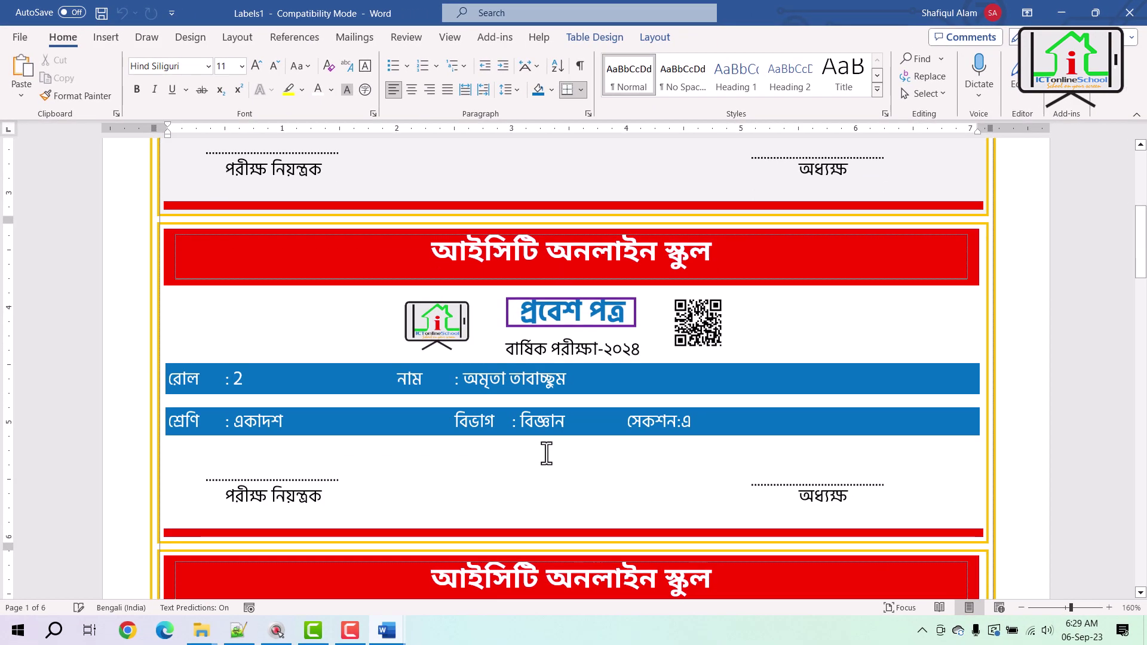
pyautogui.click(502, 381)
pyautogui.scroll(-3, 233, 272)
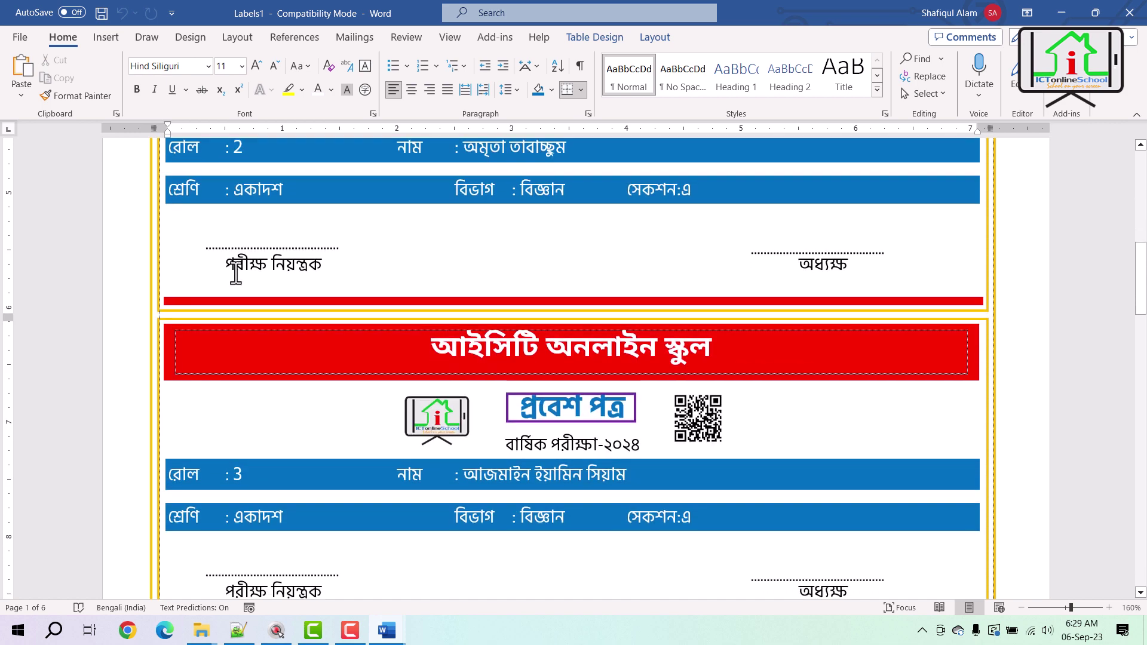
pyautogui.click(504, 473)
pyautogui.scroll(-3, 599, 504)
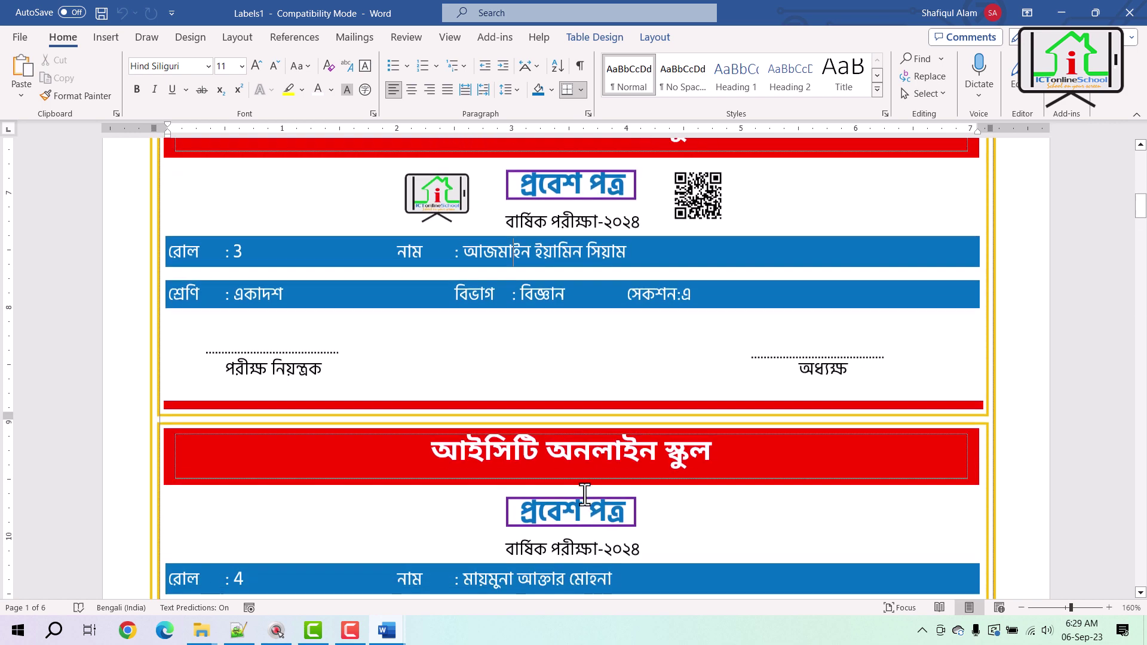
pyautogui.scroll(-3, 600, 308)
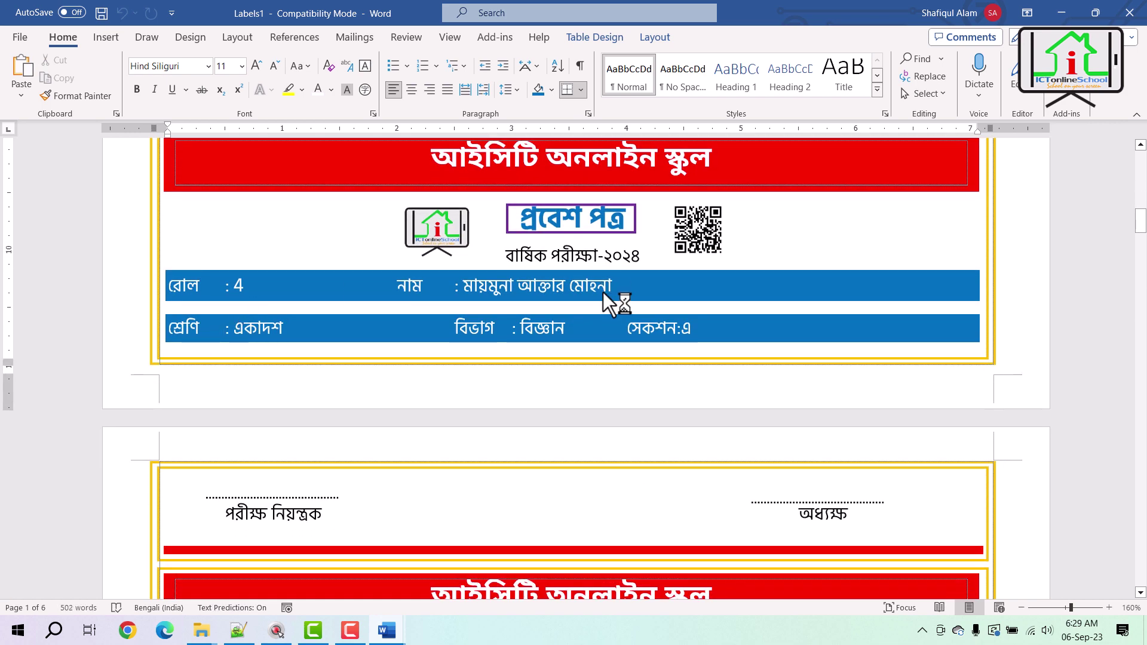
pyautogui.click(611, 287)
pyautogui.moveTo(1140, 238); pyautogui.dragTo(1135, 531)
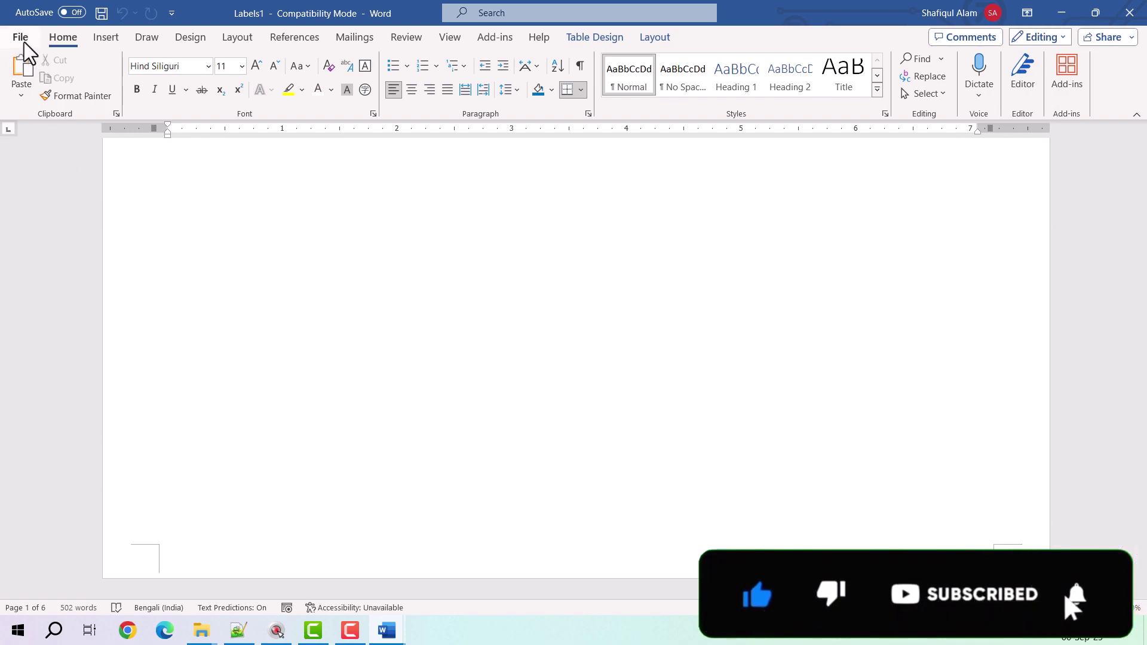
pyautogui.click(23, 41)
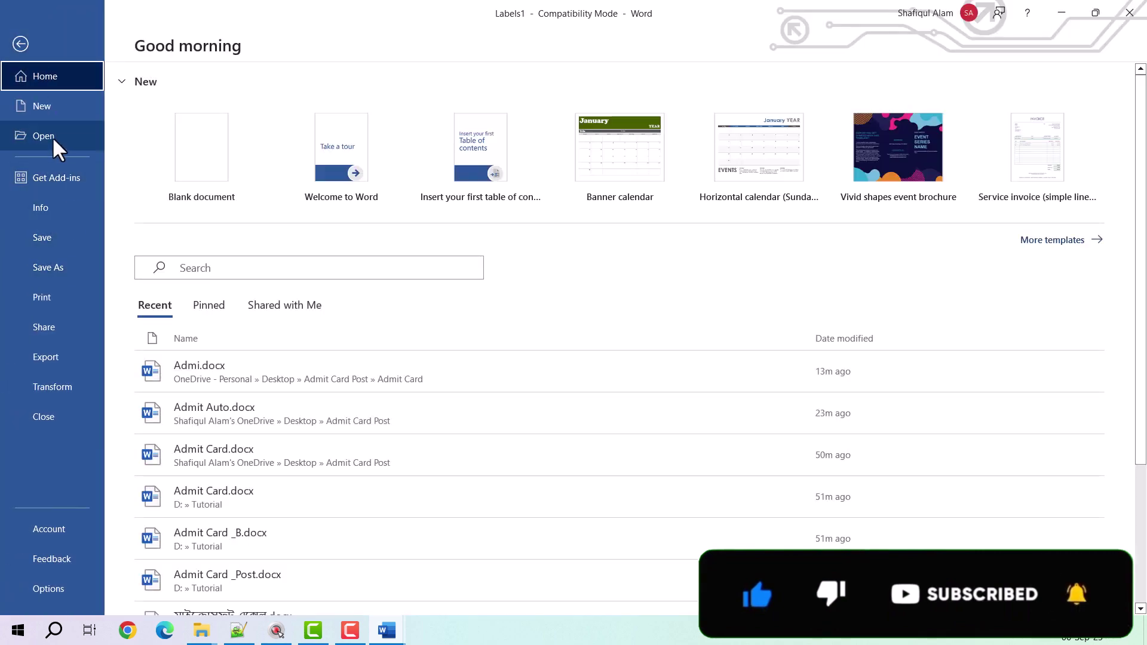
pyautogui.click(59, 296)
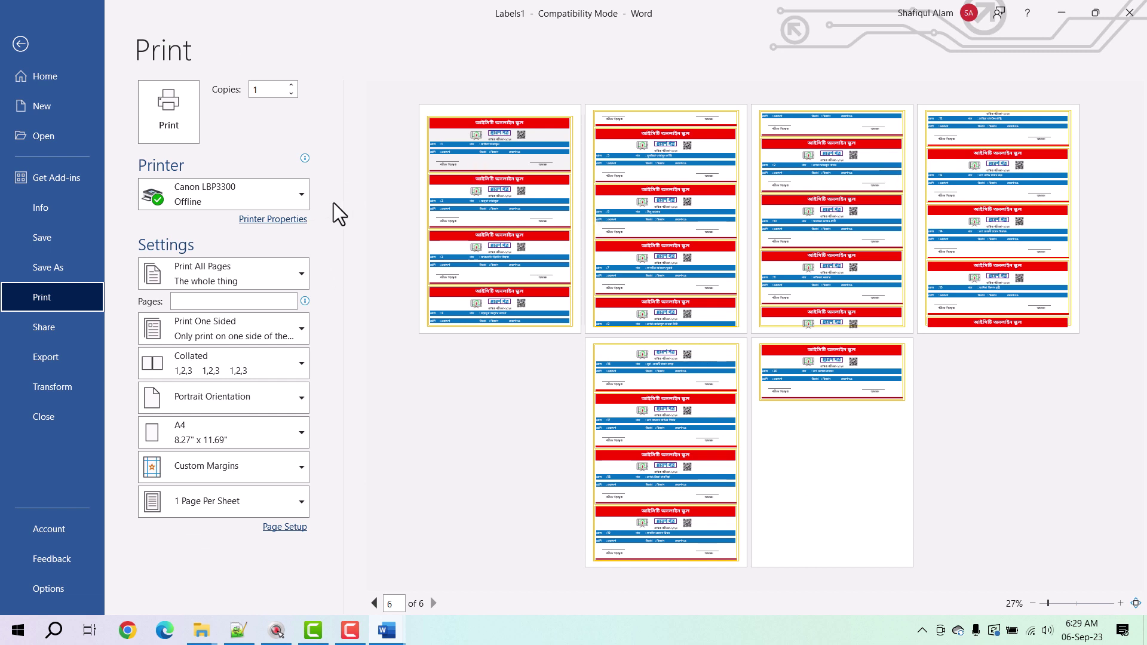
pyautogui.click(21, 44)
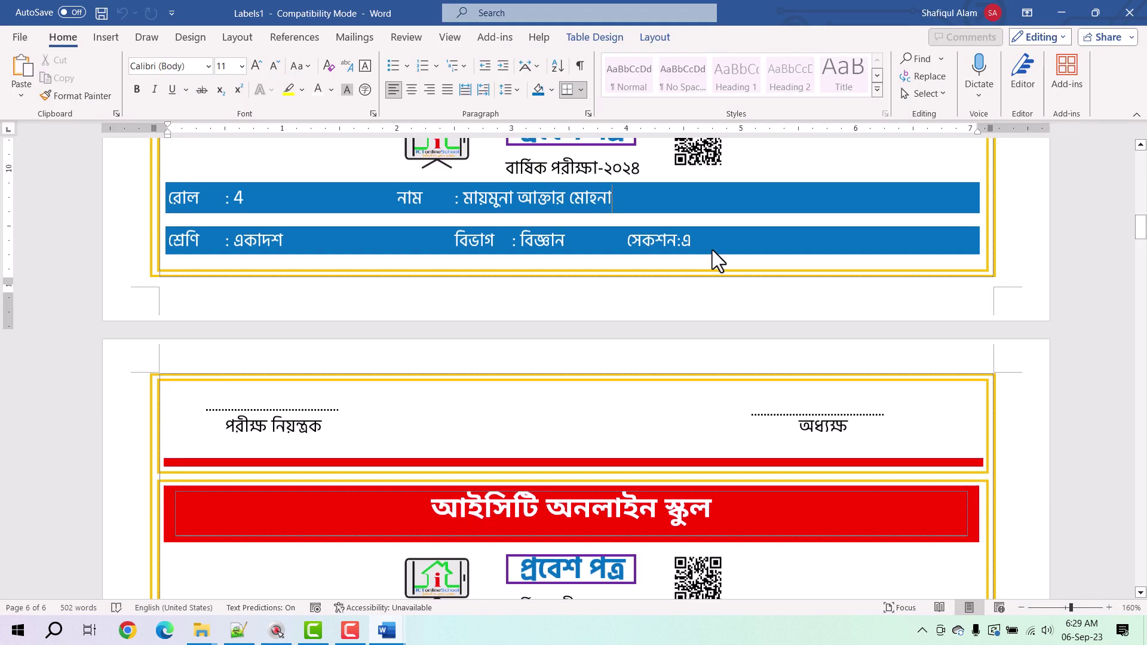
pyautogui.scroll(10, 711, 249)
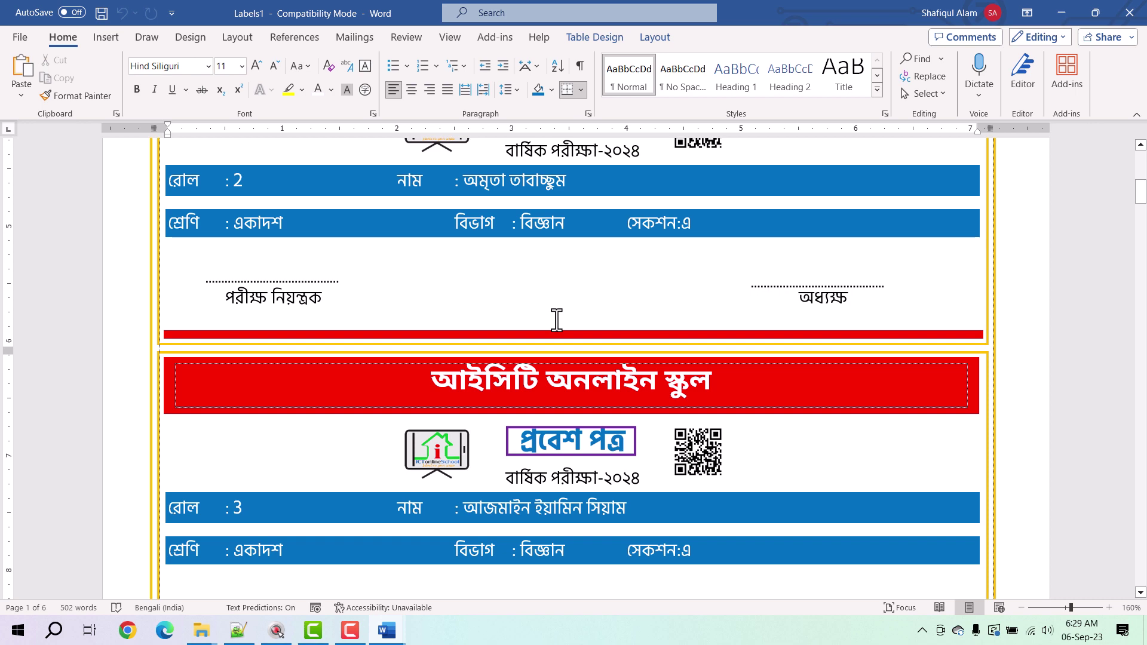
pyautogui.scroll(2, 556, 319)
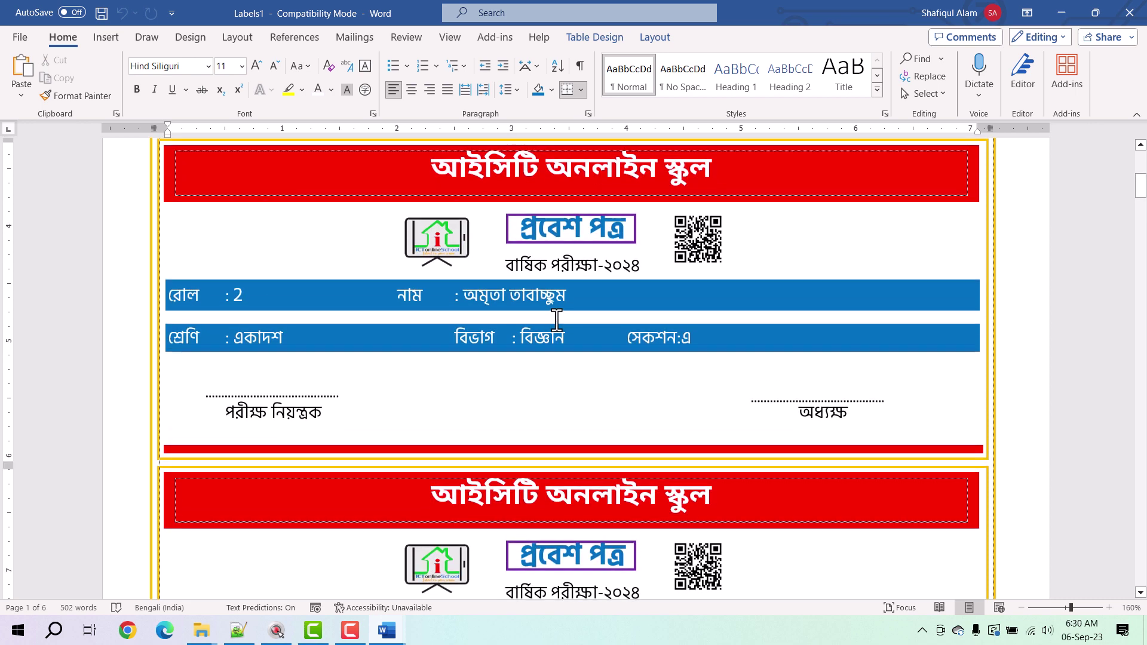